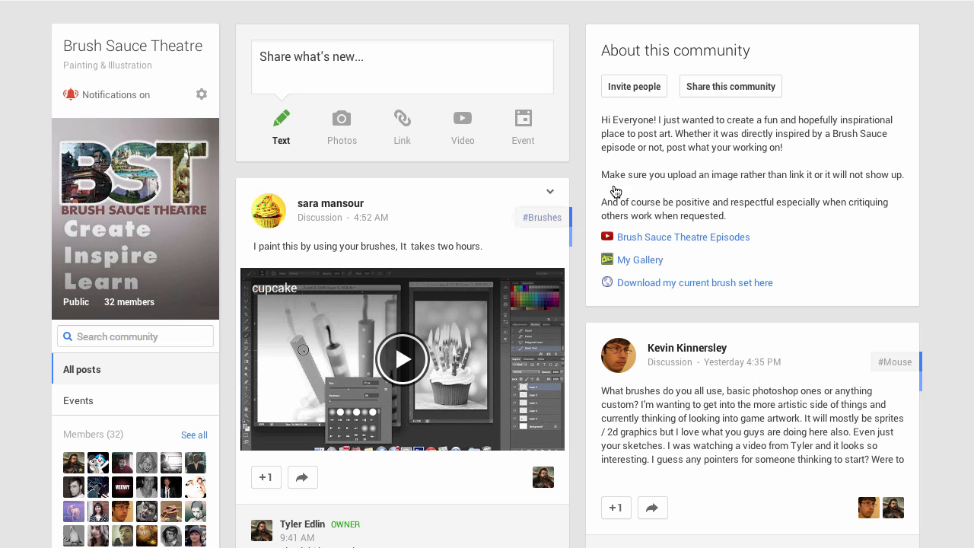
Look through the recent artwork posts and comments in the Brush Sauce Theatre community.
{"action": "scroll", "coordinate": [472, 426], "scroll_direction": "down", "scroll_amount": 6}
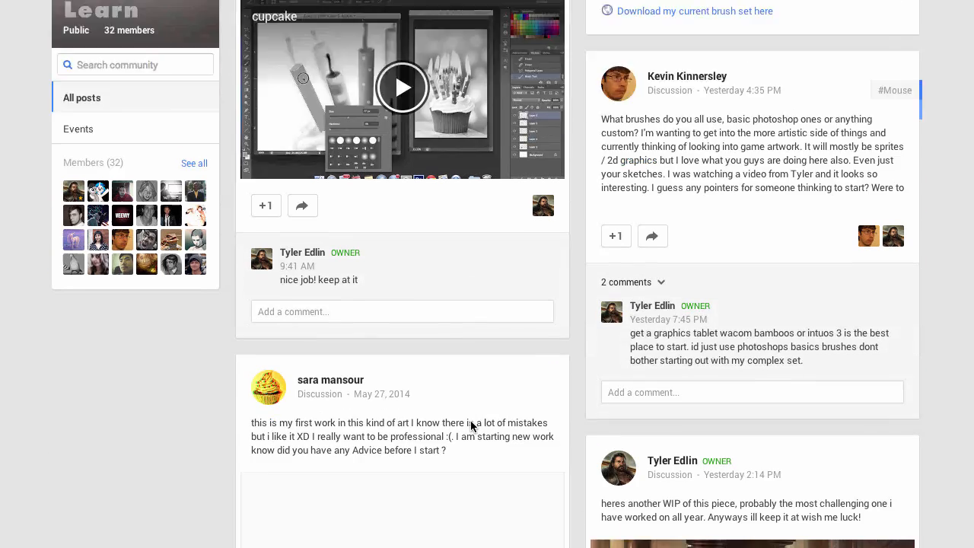
{"action": "scroll", "coordinate": [431, 456], "scroll_direction": "down", "scroll_amount": 15}
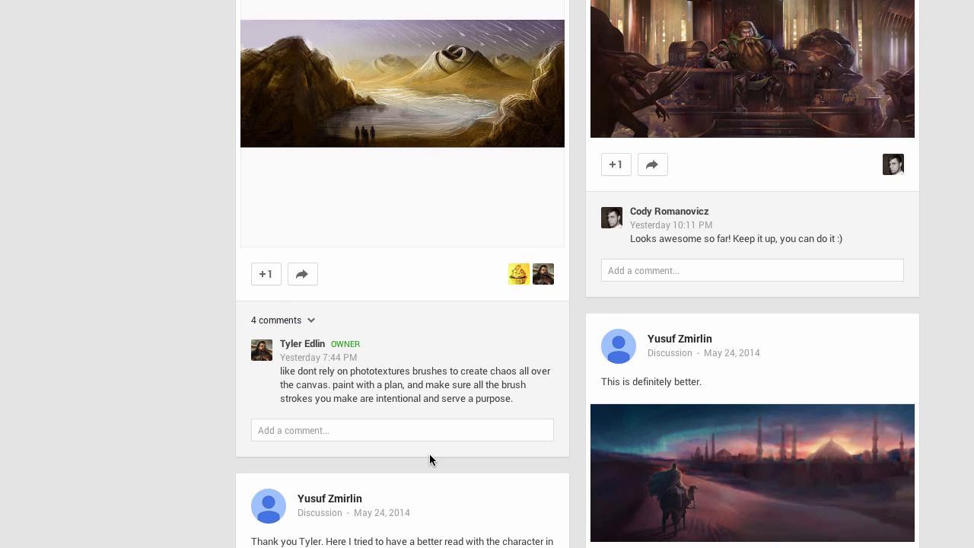
{"action": "scroll", "coordinate": [791, 436], "scroll_direction": "down", "scroll_amount": 1}
{"action": "scroll", "coordinate": [791, 436], "scroll_direction": "up", "scroll_amount": 20}
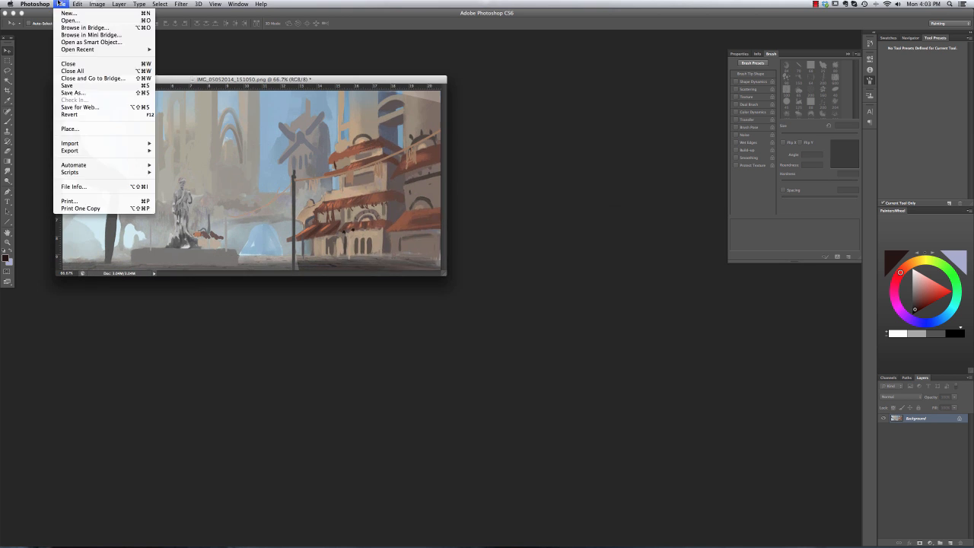
Create a new blank document 2000 wide by 1000 high.
{"action": "key", "text": "super+n"}
{"action": "key", "text": "Tab"}
{"action": "type", "text": "2000"}
{"action": "key", "text": "Tab"}
{"action": "type", "text": "1000"}
{"action": "key", "text": "Return"}
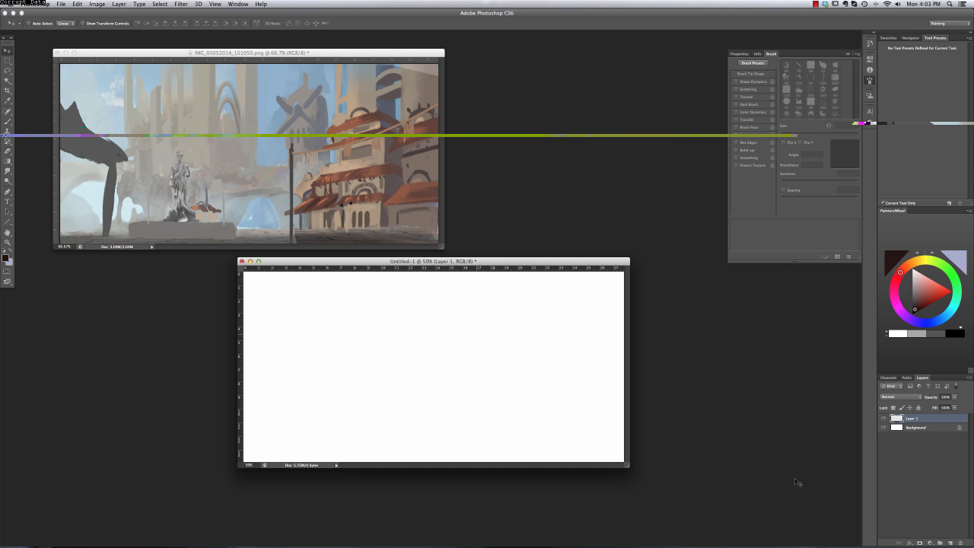
Choose a paint brush preset and cover most of the canvas with translucent pale peach strokes.
{"action": "right_click", "coordinate": [419, 304]}
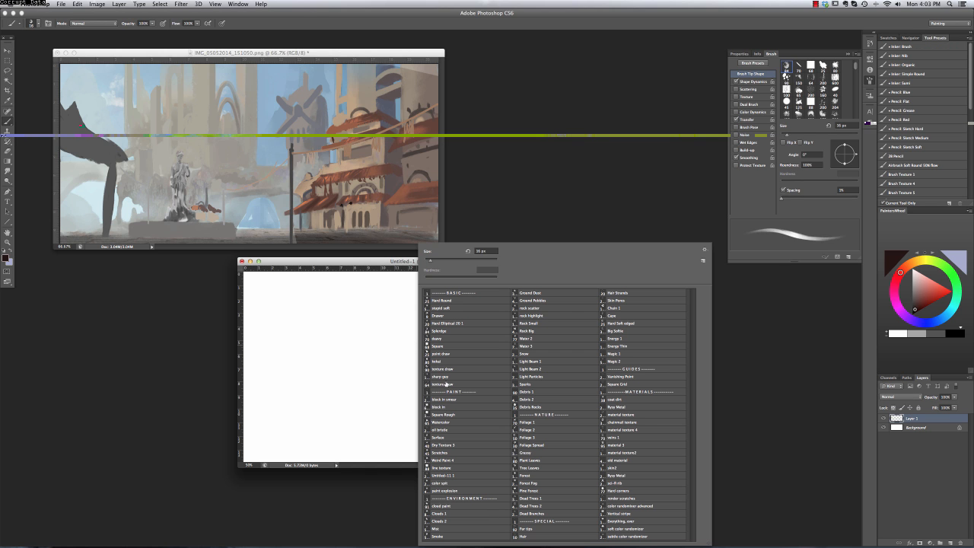
{"action": "left_click", "coordinate": [916, 278]}
{"action": "left_click", "coordinate": [919, 260]}
{"action": "mouse_move", "coordinate": [591, 276]}
{"action": "left_mouse_down"}
{"action": "mouse_move", "coordinate": [416, 322]}
{"action": "mouse_move", "coordinate": [378, 391]}
{"action": "mouse_move", "coordinate": [571, 411]}
{"action": "left_mouse_up"}
{"action": "left_click", "coordinate": [909, 264]}
{"action": "mouse_move", "coordinate": [315, 315]}
{"action": "left_mouse_down"}
{"action": "mouse_move", "coordinate": [520, 305]}
{"action": "mouse_move", "coordinate": [347, 400]}
{"action": "left_mouse_up"}
On a new layer, paint a pale blue sky across the upper part of the canvas.
{"action": "left_click", "coordinate": [949, 543]}
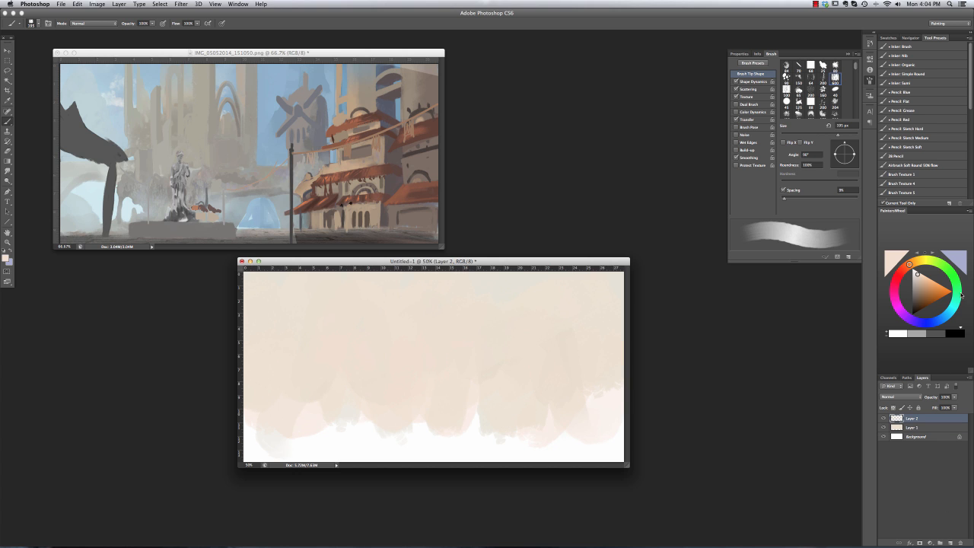
{"action": "left_click", "coordinate": [940, 318]}
{"action": "left_click", "coordinate": [919, 277]}
{"action": "mouse_move", "coordinate": [525, 283]}
{"action": "left_mouse_down"}
{"action": "mouse_move", "coordinate": [464, 295]}
{"action": "mouse_move", "coordinate": [403, 330]}
{"action": "mouse_move", "coordinate": [530, 335]}
{"action": "left_mouse_up"}
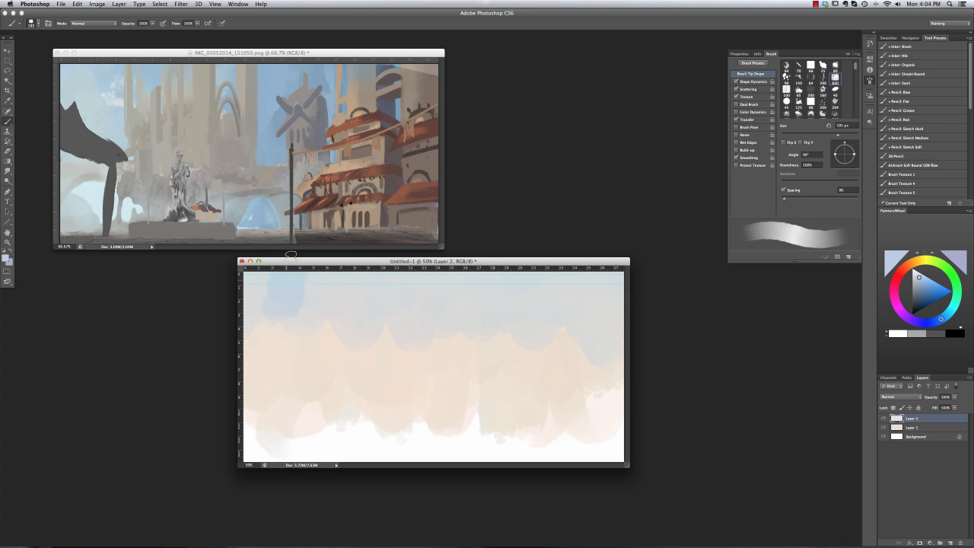
Move the stray horizontal guide up to the canvas's top edge.
{"action": "left_click", "coordinate": [215, 4]}
{"action": "left_click", "coordinate": [246, 185]}
{"action": "mouse_move", "coordinate": [354, 269]}
{"action": "left_mouse_down"}
{"action": "mouse_move", "coordinate": [355, 283]}
{"action": "mouse_move", "coordinate": [353, 269]}
{"action": "left_mouse_up"}
Break up the blue sky with diagonal strokes of a textured 200 px eraser to suggest clouds.
{"action": "key", "text": "e"}
{"action": "right_click", "coordinate": [480, 403]}
{"action": "double_click", "coordinate": [506, 439]}
{"action": "mouse_move", "coordinate": [518, 299]}
{"action": "left_mouse_down"}
{"action": "mouse_move", "coordinate": [569, 298]}
{"action": "mouse_move", "coordinate": [434, 326]}
{"action": "left_mouse_up"}
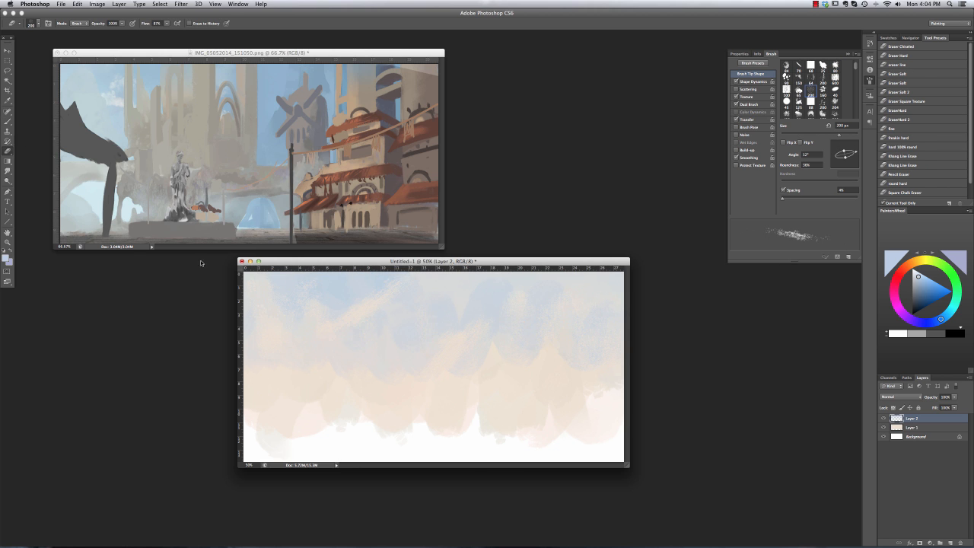
Add a new layer, set the background colour to #3b3c44 and swap it in as the painting colour.
{"action": "key", "text": "b"}
{"action": "right_click", "coordinate": [387, 327]}
{"action": "key", "text": "Escape"}
{"action": "left_click", "coordinate": [949, 542]}
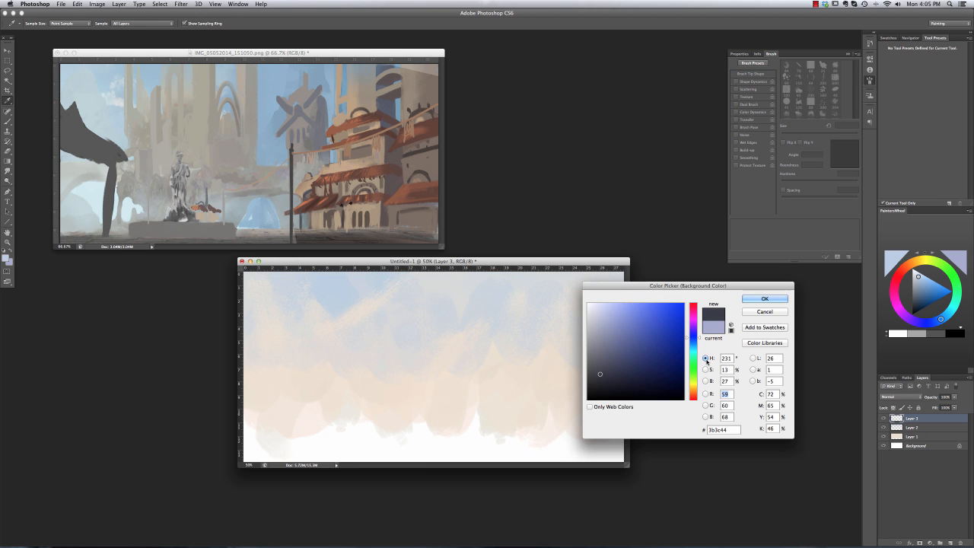
{"action": "left_click", "coordinate": [771, 302]}
{"action": "left_click", "coordinate": [9, 250]}
Block in a cluster of dark grey towers with vertical strokes in the upper left part of the canvas.
{"action": "left_click_drag", "start_coordinate": [368, 304], "coordinate": [370, 346]}
{"action": "left_click_drag", "start_coordinate": [387, 275], "coordinate": [386, 347]}
{"action": "mouse_move", "coordinate": [358, 274]}
{"action": "left_mouse_down"}
{"action": "mouse_move", "coordinate": [355, 327]}
{"action": "mouse_move", "coordinate": [342, 326]}
{"action": "mouse_move", "coordinate": [330, 367]}
{"action": "left_mouse_up"}
{"action": "key", "text": "super+z"}
{"action": "left_click_drag", "start_coordinate": [374, 323], "coordinate": [374, 368]}
{"action": "left_click_drag", "start_coordinate": [403, 301], "coordinate": [404, 370]}
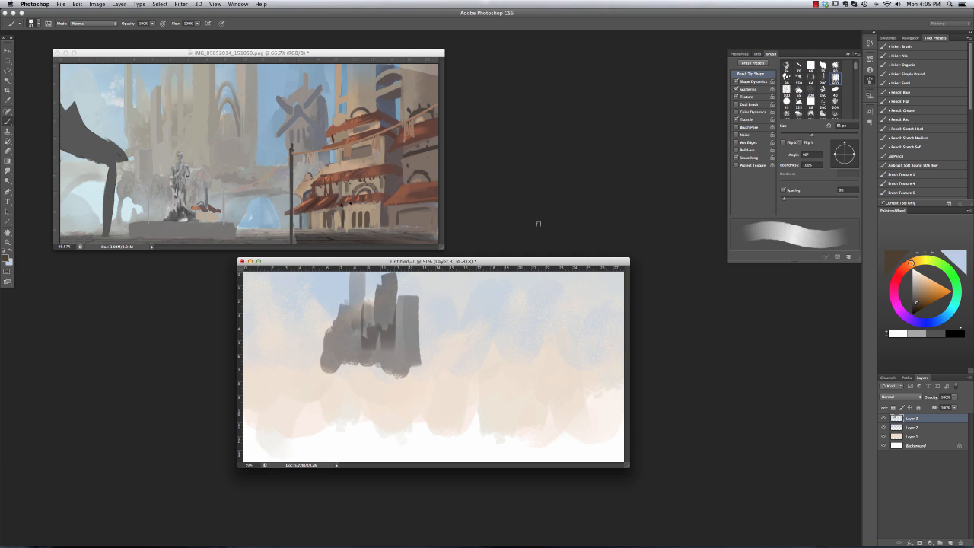
{"action": "left_click_drag", "start_coordinate": [387, 318], "coordinate": [387, 368]}
{"action": "left_click_drag", "start_coordinate": [408, 315], "coordinate": [409, 364]}
{"action": "left_click_drag", "start_coordinate": [362, 324], "coordinate": [363, 368]}
With a smaller 80 px brush and a sampled grey, extend the towers' base downward and add a bridge to their left.
{"action": "left_click", "coordinate": [379, 331], "text": "alt"}
{"action": "key", "text": "bracketleft"}
{"action": "key", "text": "bracketleft"}
{"action": "key", "text": "bracketleft"}
{"action": "left_click_drag", "start_coordinate": [421, 320], "coordinate": [413, 395]}
{"action": "left_click_drag", "start_coordinate": [386, 339], "coordinate": [384, 394]}
{"action": "mouse_move", "coordinate": [353, 339]}
{"action": "left_mouse_down"}
{"action": "mouse_move", "coordinate": [342, 382]}
{"action": "mouse_move", "coordinate": [245, 358]}
{"action": "mouse_move", "coordinate": [337, 377]}
{"action": "mouse_move", "coordinate": [330, 400]}
{"action": "left_mouse_up"}
{"action": "left_click_drag", "start_coordinate": [342, 366], "coordinate": [394, 399]}
{"action": "left_click_drag", "start_coordinate": [413, 368], "coordinate": [422, 400]}
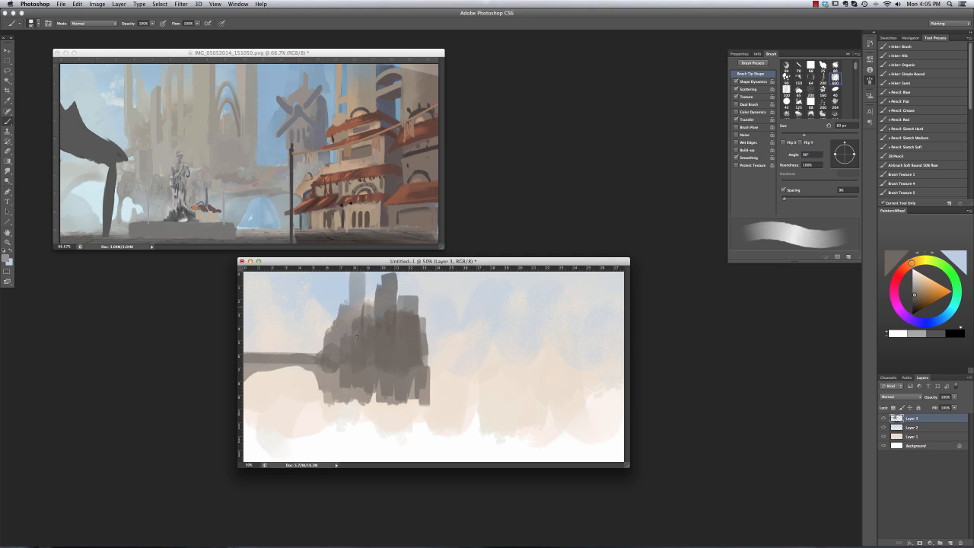
Vary the tower cluster with sampled greys and add taller towers along its right side.
{"action": "left_click", "coordinate": [354, 310], "text": "alt"}
{"action": "left_click_drag", "start_coordinate": [350, 323], "coordinate": [346, 361]}
{"action": "left_click_drag", "start_coordinate": [370, 305], "coordinate": [372, 348]}
{"action": "mouse_move", "coordinate": [385, 314]}
{"action": "left_mouse_down"}
{"action": "mouse_move", "coordinate": [384, 344]}
{"action": "mouse_move", "coordinate": [399, 276]}
{"action": "mouse_move", "coordinate": [429, 351]}
{"action": "left_mouse_up"}
{"action": "left_click", "coordinate": [391, 290], "text": "alt"}
{"action": "mouse_move", "coordinate": [437, 276]}
{"action": "left_mouse_down"}
{"action": "mouse_move", "coordinate": [435, 367]}
{"action": "mouse_move", "coordinate": [446, 354]}
{"action": "left_mouse_up"}
{"action": "mouse_move", "coordinate": [417, 277]}
{"action": "left_mouse_down"}
{"action": "mouse_move", "coordinate": [408, 314]}
{"action": "mouse_move", "coordinate": [424, 340]}
{"action": "mouse_move", "coordinate": [406, 301]}
{"action": "left_mouse_up"}
{"action": "left_click", "coordinate": [405, 312], "text": "alt"}
Show the Navigator preview and shade the tower cluster and its lower right side with sampled tones.
{"action": "left_click", "coordinate": [910, 37]}
{"action": "left_click", "coordinate": [423, 343], "text": "alt"}
{"action": "left_click_drag", "start_coordinate": [431, 343], "coordinate": [454, 362]}
{"action": "mouse_move", "coordinate": [427, 339]}
{"action": "left_mouse_down"}
{"action": "mouse_move", "coordinate": [475, 340]}
{"action": "mouse_move", "coordinate": [467, 367]}
{"action": "mouse_move", "coordinate": [412, 365]}
{"action": "left_mouse_up"}
{"action": "left_click", "coordinate": [435, 381], "text": "alt"}
{"action": "mouse_move", "coordinate": [403, 309]}
{"action": "left_mouse_down"}
{"action": "mouse_move", "coordinate": [405, 364]}
{"action": "mouse_move", "coordinate": [388, 353]}
{"action": "left_mouse_up"}
{"action": "key", "text": "super+z"}
{"action": "mouse_move", "coordinate": [364, 315]}
{"action": "left_mouse_down"}
{"action": "mouse_move", "coordinate": [362, 350]}
{"action": "mouse_move", "coordinate": [414, 380]}
{"action": "mouse_move", "coordinate": [331, 328]}
{"action": "left_mouse_up"}
Paint the deck and curved arch of a second bridge running right from the tower cluster.
{"action": "left_click", "coordinate": [399, 334], "text": "alt"}
{"action": "left_click_drag", "start_coordinate": [432, 343], "coordinate": [526, 338]}
{"action": "mouse_move", "coordinate": [439, 334]}
{"action": "left_mouse_down"}
{"action": "mouse_move", "coordinate": [535, 333]}
{"action": "mouse_move", "coordinate": [456, 295]}
{"action": "mouse_move", "coordinate": [459, 330]}
{"action": "left_mouse_up"}
{"action": "left_click", "coordinate": [435, 311], "text": "alt"}
{"action": "left_click", "coordinate": [435, 313], "text": "alt"}
{"action": "mouse_move", "coordinate": [458, 357]}
{"action": "left_mouse_down"}
{"action": "mouse_move", "coordinate": [458, 382]}
{"action": "mouse_move", "coordinate": [550, 377]}
{"action": "left_mouse_up"}
Paint a round-topped grey building above the right end of the arched bridge.
{"action": "left_click_drag", "start_coordinate": [519, 304], "coordinate": [515, 336]}
{"action": "mouse_move", "coordinate": [526, 293]}
{"action": "left_mouse_down"}
{"action": "mouse_move", "coordinate": [509, 330]}
{"action": "mouse_move", "coordinate": [547, 337]}
{"action": "left_mouse_up"}
{"action": "left_click_drag", "start_coordinate": [537, 331], "coordinate": [504, 330]}
{"action": "left_click", "coordinate": [472, 335], "text": "alt"}
{"action": "mouse_move", "coordinate": [538, 340]}
{"action": "left_mouse_down"}
{"action": "mouse_move", "coordinate": [539, 353]}
{"action": "mouse_move", "coordinate": [512, 347]}
{"action": "left_mouse_up"}
Fill in the arched bridge's left pier and the area beneath its arch with sampled greys.
{"action": "mouse_move", "coordinate": [458, 348]}
{"action": "left_mouse_down"}
{"action": "mouse_move", "coordinate": [448, 384]}
{"action": "mouse_move", "coordinate": [467, 341]}
{"action": "mouse_move", "coordinate": [434, 379]}
{"action": "mouse_move", "coordinate": [470, 389]}
{"action": "left_mouse_up"}
{"action": "left_click", "coordinate": [446, 344], "text": "alt"}
{"action": "left_click", "coordinate": [433, 380], "text": "alt"}
{"action": "mouse_move", "coordinate": [473, 387]}
{"action": "left_mouse_down"}
{"action": "mouse_move", "coordinate": [535, 388]}
{"action": "mouse_move", "coordinate": [472, 391]}
{"action": "left_mouse_up"}
{"action": "mouse_move", "coordinate": [520, 366]}
{"action": "left_mouse_down"}
{"action": "mouse_move", "coordinate": [537, 380]}
{"action": "mouse_move", "coordinate": [495, 378]}
{"action": "left_mouse_up"}
Block in a large light grey building mass along the canvas's right side, down to the bridge's base.
{"action": "left_click_drag", "start_coordinate": [556, 318], "coordinate": [555, 368]}
{"action": "left_click_drag", "start_coordinate": [560, 310], "coordinate": [558, 337]}
{"action": "left_click_drag", "start_coordinate": [560, 268], "coordinate": [562, 370]}
{"action": "mouse_move", "coordinate": [586, 266]}
{"action": "left_mouse_down"}
{"action": "mouse_move", "coordinate": [584, 365]}
{"action": "mouse_move", "coordinate": [607, 388]}
{"action": "left_mouse_up"}
{"action": "left_click_drag", "start_coordinate": [608, 358], "coordinate": [545, 396]}
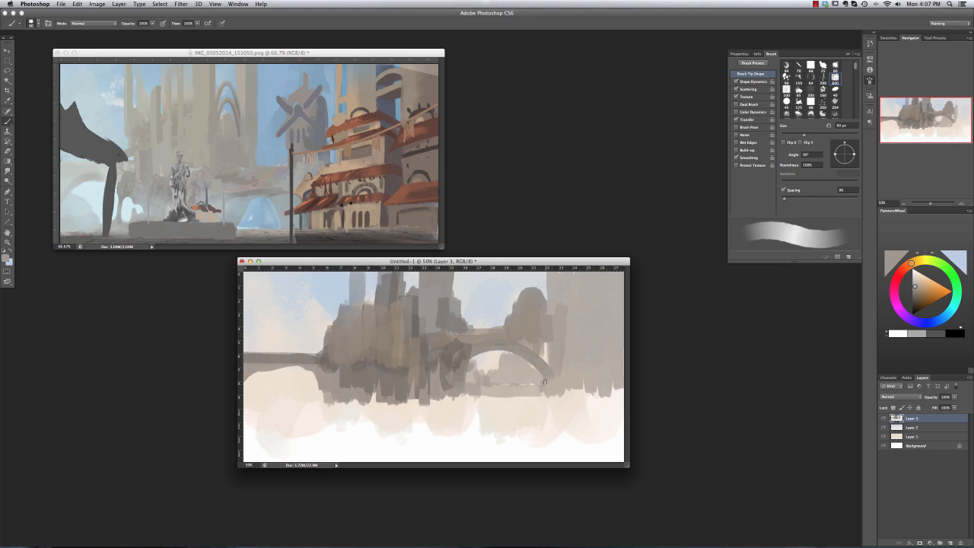
{"action": "left_click_drag", "start_coordinate": [622, 380], "coordinate": [540, 400]}
Paint a darker brown-grey cluster of buildings in front of the light mass at the bridge's right end.
{"action": "left_click", "coordinate": [914, 305]}
{"action": "left_click_drag", "start_coordinate": [606, 272], "coordinate": [606, 355]}
{"action": "key", "text": "super+z"}
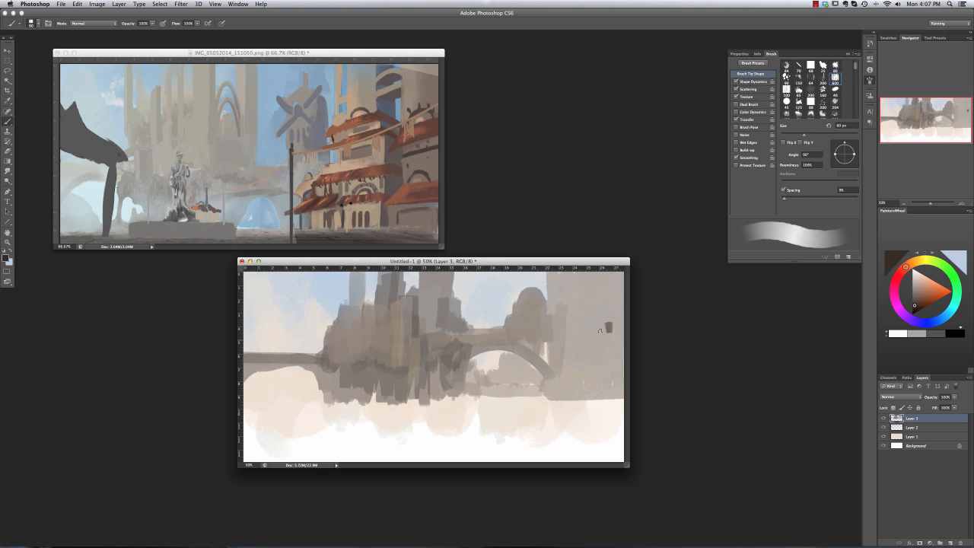
{"action": "left_click_drag", "start_coordinate": [594, 304], "coordinate": [595, 356]}
{"action": "mouse_move", "coordinate": [545, 341]}
{"action": "left_mouse_down"}
{"action": "mouse_move", "coordinate": [562, 314]}
{"action": "mouse_move", "coordinate": [565, 344]}
{"action": "left_mouse_up"}
{"action": "left_click", "coordinate": [561, 315], "text": "alt"}
{"action": "left_click_drag", "start_coordinate": [595, 293], "coordinate": [596, 365]}
{"action": "left_click_drag", "start_coordinate": [536, 333], "coordinate": [555, 369]}
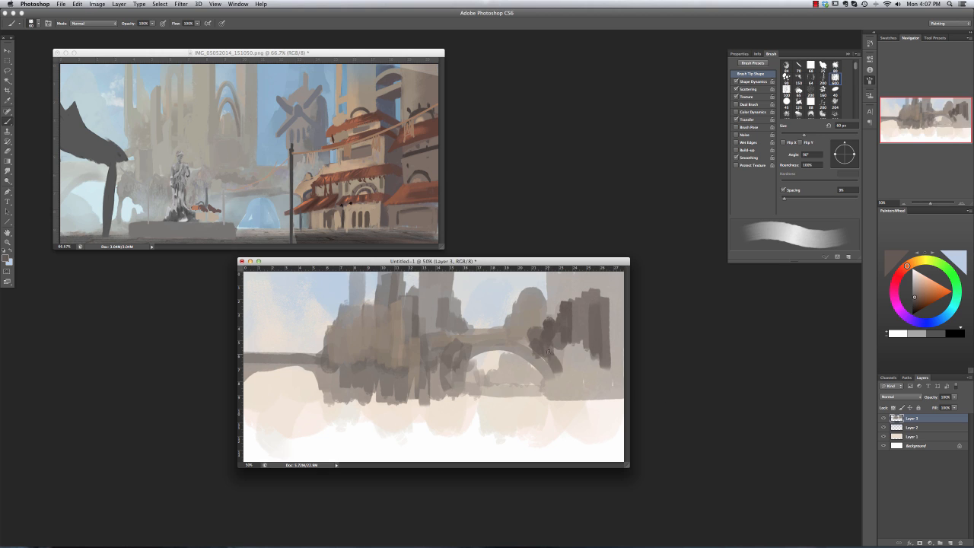
{"action": "left_click_drag", "start_coordinate": [575, 329], "coordinate": [577, 382]}
Paint the arched bridge's deck orange-brown and lay broad brown horizontal strokes across the foreground ground.
{"action": "left_click", "coordinate": [923, 298]}
{"action": "left_click_drag", "start_coordinate": [472, 339], "coordinate": [526, 339]}
{"action": "left_click_drag", "start_coordinate": [531, 397], "coordinate": [473, 396]}
{"action": "mouse_move", "coordinate": [350, 398]}
{"action": "left_mouse_down"}
{"action": "mouse_move", "coordinate": [621, 394]}
{"action": "mouse_move", "coordinate": [306, 411]}
{"action": "left_mouse_up"}
{"action": "mouse_move", "coordinate": [347, 431]}
{"action": "left_mouse_down"}
{"action": "mouse_move", "coordinate": [621, 428]}
{"action": "mouse_move", "coordinate": [247, 451]}
{"action": "left_mouse_up"}
{"action": "left_click_drag", "start_coordinate": [341, 433], "coordinate": [245, 433]}
{"action": "left_click_drag", "start_coordinate": [373, 414], "coordinate": [245, 425]}
{"action": "left_click_drag", "start_coordinate": [296, 444], "coordinate": [245, 445]}
{"action": "left_click_drag", "start_coordinate": [340, 408], "coordinate": [247, 408]}
Move the painted city layer down, and stretch a selected strip along its top upward to fill the gap.
{"action": "key", "text": "v"}
{"action": "left_click_drag", "start_coordinate": [451, 337], "coordinate": [452, 359]}
{"action": "key", "text": "m"}
{"action": "left_click_drag", "start_coordinate": [333, 285], "coordinate": [696, 298]}
{"action": "key", "text": "super+t"}
{"action": "left_click_drag", "start_coordinate": [478, 285], "coordinate": [491, 203]}
{"action": "key", "text": "Return"}
{"action": "key", "text": "super+d"}
Paint sampled brown strokes over the dark buildings on the right and down to the ground.
{"action": "left_click", "coordinate": [7, 121]}
{"action": "mouse_move", "coordinate": [615, 370]}
{"action": "left_mouse_down"}
{"action": "mouse_move", "coordinate": [611, 411]}
{"action": "mouse_move", "coordinate": [571, 415]}
{"action": "left_mouse_up"}
{"action": "left_click", "coordinate": [579, 380], "text": "alt"}
{"action": "mouse_move", "coordinate": [569, 371]}
{"action": "left_mouse_down"}
{"action": "mouse_move", "coordinate": [572, 407]}
{"action": "mouse_move", "coordinate": [610, 411]}
{"action": "left_mouse_up"}
{"action": "left_click_drag", "start_coordinate": [597, 325], "coordinate": [614, 324]}
{"action": "mouse_move", "coordinate": [612, 376]}
{"action": "left_mouse_down"}
{"action": "mouse_move", "coordinate": [615, 280]}
{"action": "mouse_move", "coordinate": [584, 339]}
{"action": "left_mouse_up"}
{"action": "mouse_move", "coordinate": [615, 400]}
{"action": "left_mouse_down"}
{"action": "mouse_move", "coordinate": [614, 354]}
{"action": "mouse_move", "coordinate": [588, 410]}
{"action": "left_mouse_up"}
Pick a darker brown, undo the last stroke and paint dark horizontal bands along the bottom of the foreground.
{"action": "left_click", "coordinate": [913, 308]}
{"action": "key", "text": "super+z"}
{"action": "left_click_drag", "start_coordinate": [504, 456], "coordinate": [620, 457]}
{"action": "left_click_drag", "start_coordinate": [627, 465], "coordinate": [739, 495]}
{"action": "left_click_drag", "start_coordinate": [332, 468], "coordinate": [676, 468]}
{"action": "left_click_drag", "start_coordinate": [377, 461], "coordinate": [677, 461]}
Blend the foreground ground with wide horizontal strokes in sampled browns.
{"action": "left_click", "coordinate": [426, 454], "text": "alt"}
{"action": "left_click_drag", "start_coordinate": [405, 446], "coordinate": [679, 446]}
{"action": "left_click_drag", "start_coordinate": [618, 435], "coordinate": [464, 436]}
{"action": "left_click", "coordinate": [487, 445], "text": "alt"}
{"action": "left_click_drag", "start_coordinate": [677, 456], "coordinate": [320, 457]}
{"action": "mouse_move", "coordinate": [400, 441]}
{"action": "left_mouse_down"}
{"action": "mouse_move", "coordinate": [303, 461]}
{"action": "mouse_move", "coordinate": [449, 473]}
{"action": "left_mouse_up"}
Paint faint distant buildings visible through the arch of the right bridge.
{"action": "left_click", "coordinate": [499, 397], "text": "alt"}
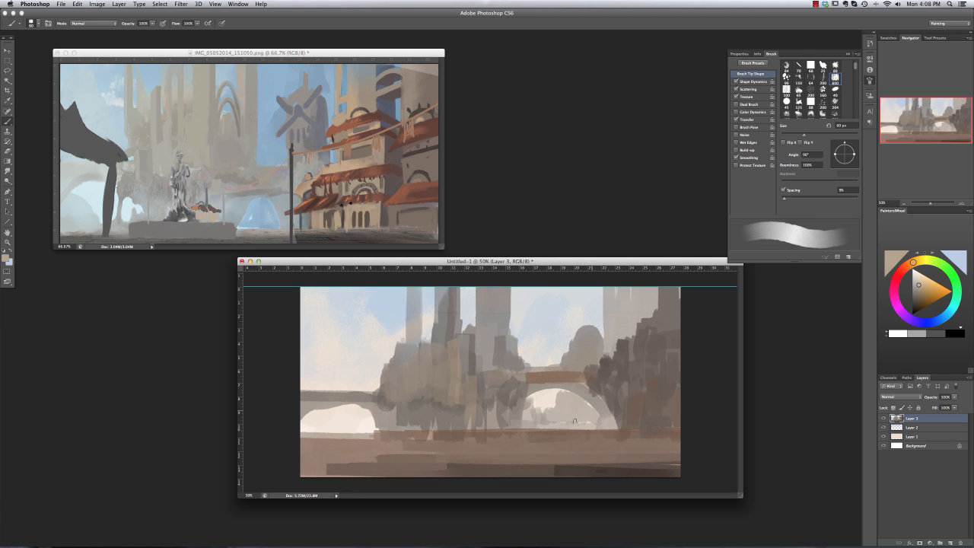
{"action": "left_click_drag", "start_coordinate": [556, 414], "coordinate": [544, 415]}
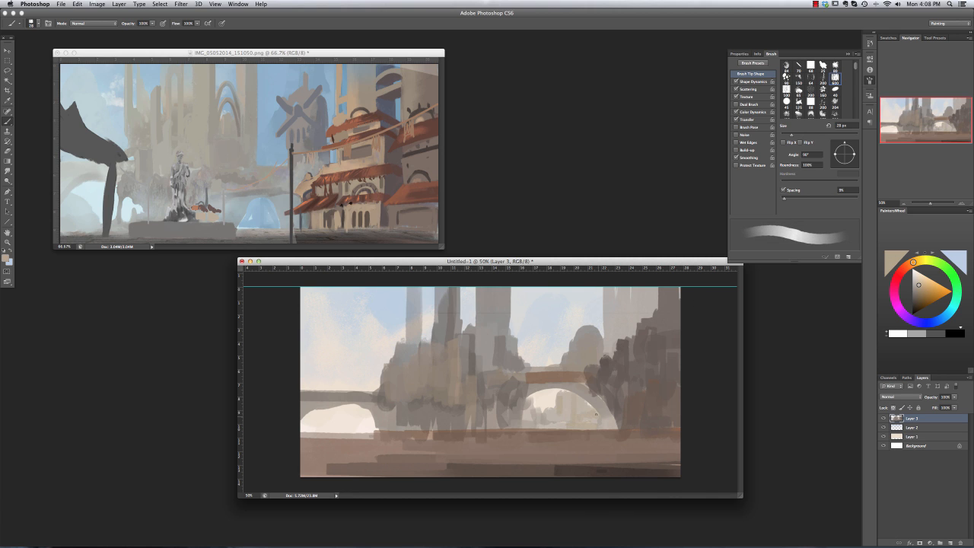
{"action": "left_click", "coordinate": [550, 403], "text": "alt"}
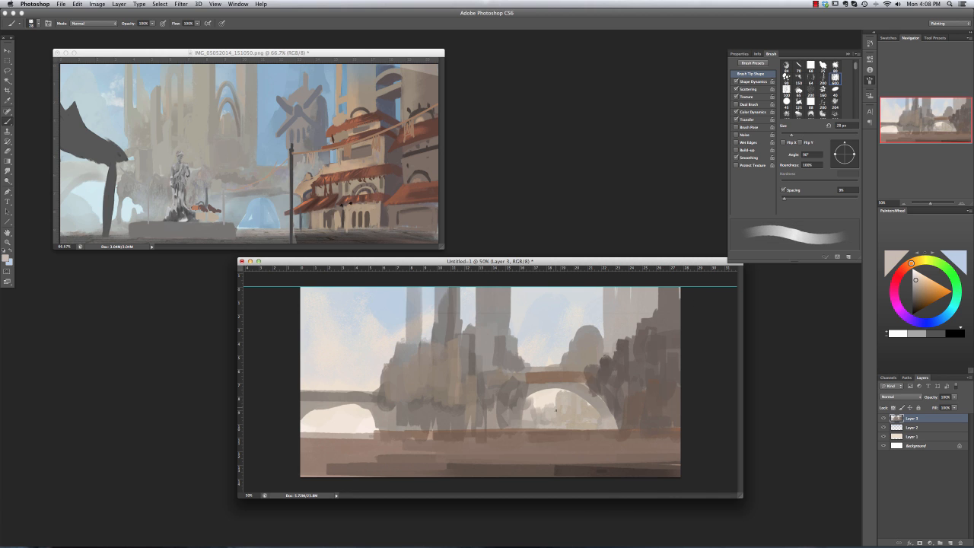
Using sampled colours, refine the round-topped building and paint dark foliage at the right end of the bridge.
{"action": "left_click", "coordinate": [577, 357], "text": "alt"}
{"action": "mouse_move", "coordinate": [564, 368]}
{"action": "left_mouse_down"}
{"action": "mouse_move", "coordinate": [570, 345]}
{"action": "mouse_move", "coordinate": [629, 341]}
{"action": "mouse_move", "coordinate": [631, 315]}
{"action": "left_mouse_up"}
{"action": "left_click", "coordinate": [592, 368], "text": "alt"}
{"action": "left_click", "coordinate": [635, 308], "text": "alt"}
{"action": "left_click", "coordinate": [625, 373], "text": "alt"}
{"action": "mouse_move", "coordinate": [620, 370]}
{"action": "left_mouse_down"}
{"action": "mouse_move", "coordinate": [629, 338]}
{"action": "mouse_move", "coordinate": [626, 380]}
{"action": "left_mouse_up"}
Paint small distant buildings through the left bridge's arch and a slim tower above its deck.
{"action": "left_click", "coordinate": [463, 327], "text": "alt"}
{"action": "left_click_drag", "start_coordinate": [334, 414], "coordinate": [376, 427]}
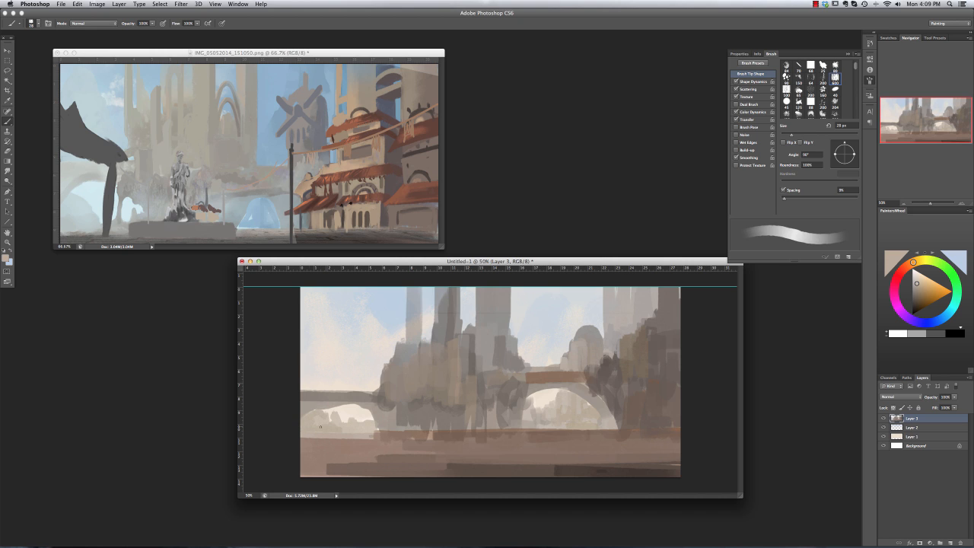
{"action": "left_click", "coordinate": [434, 354], "text": "alt"}
{"action": "left_click_drag", "start_coordinate": [371, 365], "coordinate": [371, 384]}
{"action": "left_click", "coordinate": [372, 427], "text": "alt"}
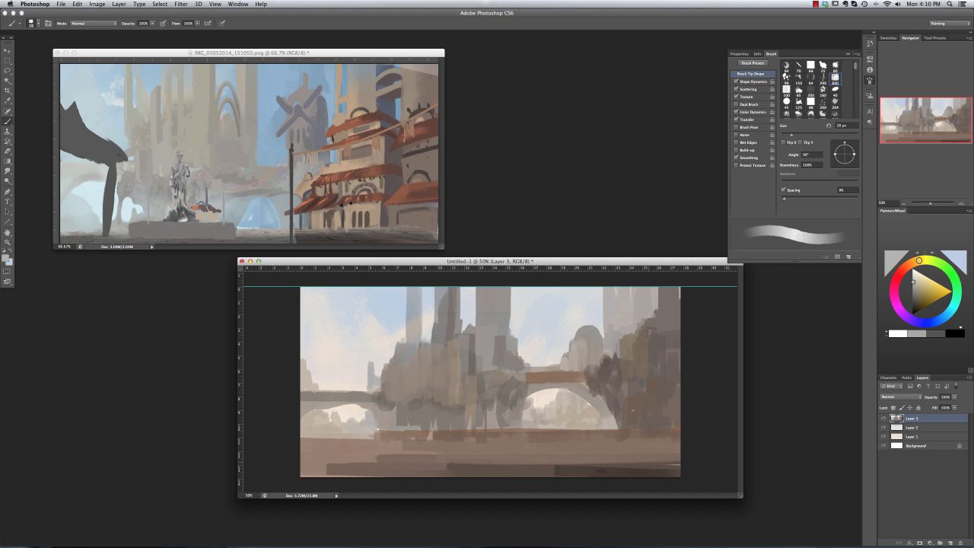
On a new layer, block in the slanted roof and support post of a dark brown stall in the left foreground.
{"action": "key", "text": "alt+shift+super+n"}
{"action": "left_click", "coordinate": [616, 470], "text": "alt"}
{"action": "left_click_drag", "start_coordinate": [295, 341], "coordinate": [361, 376]}
{"action": "mouse_move", "coordinate": [300, 349]}
{"action": "left_mouse_down"}
{"action": "mouse_move", "coordinate": [364, 378]}
{"action": "mouse_move", "coordinate": [343, 455]}
{"action": "left_mouse_up"}
{"action": "mouse_move", "coordinate": [301, 431]}
{"action": "left_mouse_down"}
{"action": "mouse_move", "coordinate": [333, 435]}
{"action": "mouse_move", "coordinate": [304, 452]}
{"action": "left_mouse_up"}
Fill in the stall's base and ground shadow with dark brown strokes.
{"action": "right_click", "coordinate": [399, 435]}
{"action": "left_click_drag", "start_coordinate": [417, 263], "coordinate": [423, 263]}
{"action": "mouse_move", "coordinate": [306, 435]}
{"action": "left_mouse_down"}
{"action": "mouse_move", "coordinate": [304, 457]}
{"action": "mouse_move", "coordinate": [330, 457]}
{"action": "left_mouse_up"}
{"action": "mouse_move", "coordinate": [303, 459]}
{"action": "left_mouse_down"}
{"action": "mouse_move", "coordinate": [344, 455]}
{"action": "mouse_move", "coordinate": [332, 460]}
{"action": "left_mouse_up"}
{"action": "left_click_drag", "start_coordinate": [353, 458], "coordinate": [288, 467]}
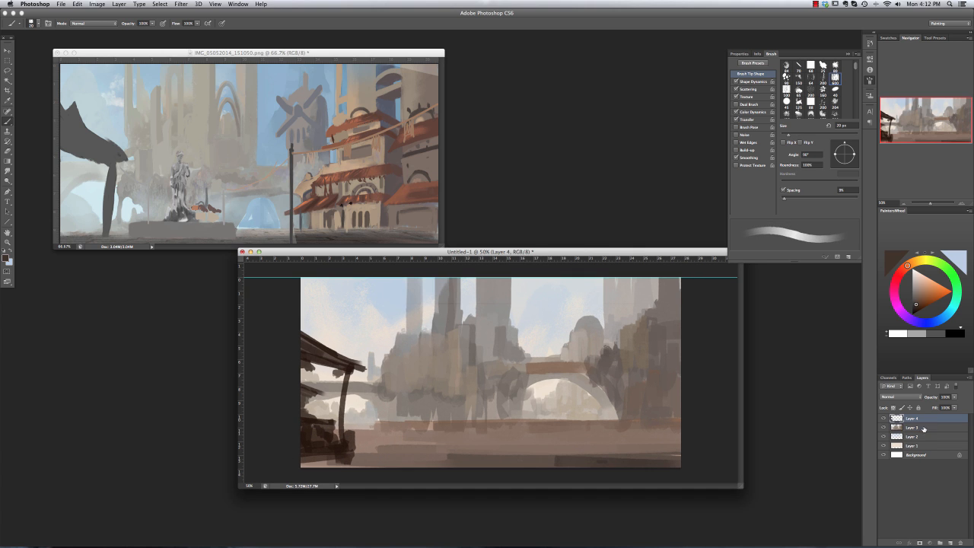
On Layer 3, erase a small light curve into the central building with the small Hard Elliptical 20 1 brush.
{"action": "key", "text": "alt+bracketleft"}
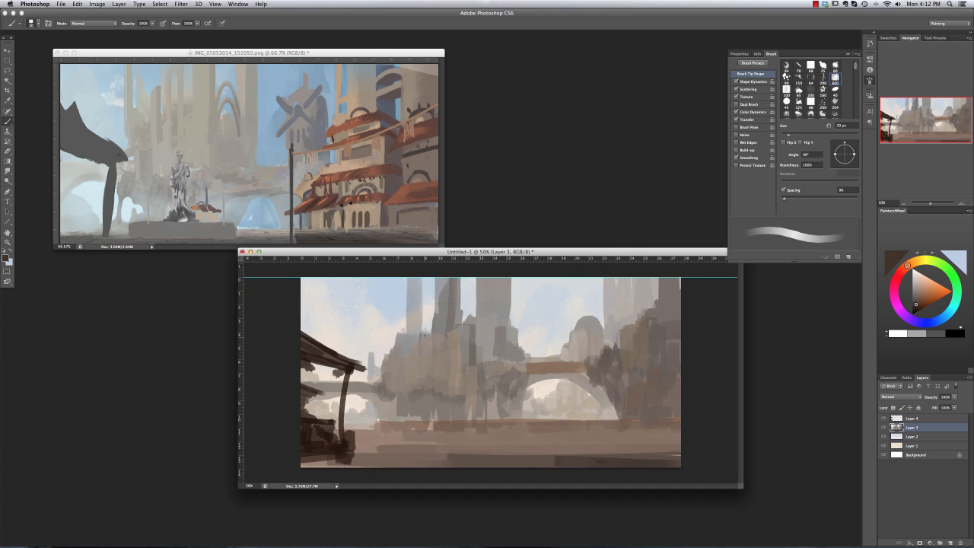
{"action": "left_click", "coordinate": [422, 326], "text": "alt"}
{"action": "left_click", "coordinate": [509, 315], "text": "alt"}
{"action": "key", "text": "e"}
{"action": "right_click", "coordinate": [505, 320]}
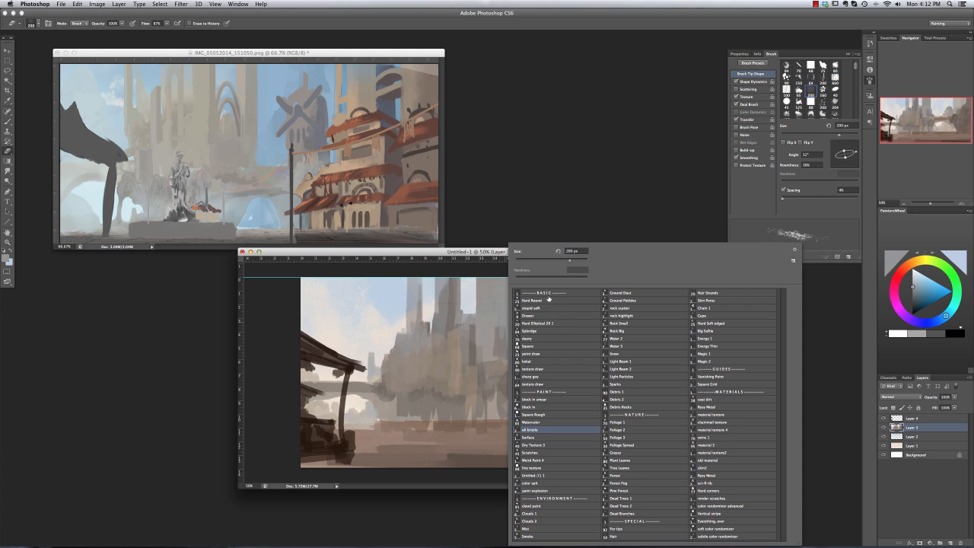
{"action": "left_click", "coordinate": [545, 324]}
{"action": "left_click", "coordinate": [520, 262]}
{"action": "left_click_drag", "start_coordinate": [470, 325], "coordinate": [484, 333]}
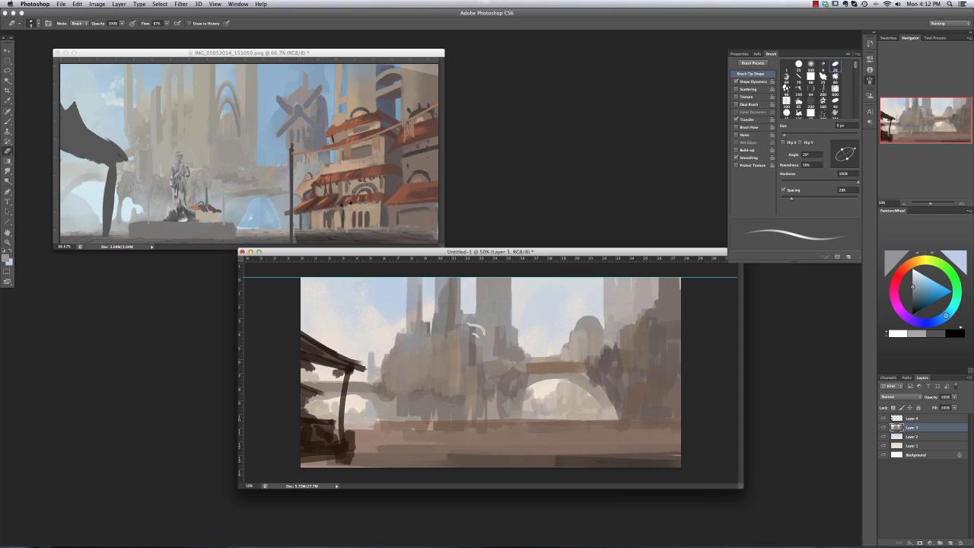
Using sampled building colours, paint a curved rim and the shaded left wall of a round tower in the centre.
{"action": "key", "text": "b"}
{"action": "left_click", "coordinate": [443, 311], "text": "alt"}
{"action": "mouse_move", "coordinate": [478, 368]}
{"action": "left_mouse_down"}
{"action": "mouse_move", "coordinate": [478, 394]}
{"action": "mouse_move", "coordinate": [491, 312]}
{"action": "mouse_move", "coordinate": [502, 364]}
{"action": "left_mouse_up"}
{"action": "right_click", "coordinate": [525, 396]}
{"action": "left_click", "coordinate": [609, 269]}
{"action": "right_click", "coordinate": [511, 405]}
{"action": "key", "text": "super+z"}
{"action": "left_click", "coordinate": [473, 318], "text": "alt"}
{"action": "left_click_drag", "start_coordinate": [456, 311], "coordinate": [487, 313]}
{"action": "mouse_move", "coordinate": [458, 321]}
{"action": "left_mouse_down"}
{"action": "mouse_move", "coordinate": [482, 326]}
{"action": "mouse_move", "coordinate": [457, 362]}
{"action": "left_mouse_up"}
Paint a thick dark arch under the right bridge using brown sampled from the stall.
{"action": "mouse_move", "coordinate": [471, 397]}
{"action": "left_mouse_down"}
{"action": "mouse_move", "coordinate": [497, 418]}
{"action": "mouse_move", "coordinate": [536, 377]}
{"action": "mouse_move", "coordinate": [572, 370]}
{"action": "mouse_move", "coordinate": [612, 397]}
{"action": "left_mouse_up"}
{"action": "left_click", "coordinate": [346, 441], "text": "alt"}
{"action": "right_click", "coordinate": [543, 378]}
{"action": "left_click", "coordinate": [597, 269]}
{"action": "left_click", "coordinate": [499, 401], "text": "alt"}
{"action": "mouse_move", "coordinate": [502, 400]}
{"action": "left_mouse_down"}
{"action": "mouse_move", "coordinate": [503, 416]}
{"action": "mouse_move", "coordinate": [532, 418]}
{"action": "mouse_move", "coordinate": [599, 386]}
{"action": "left_mouse_up"}
{"action": "left_click", "coordinate": [525, 401], "text": "alt"}
{"action": "left_click", "coordinate": [504, 413], "text": "alt"}
Darken the central round tower's walls with vertical strokes reaching down to the ground line.
{"action": "left_click_drag", "start_coordinate": [505, 361], "coordinate": [506, 384]}
{"action": "left_click_drag", "start_coordinate": [494, 355], "coordinate": [481, 418]}
{"action": "left_click_drag", "start_coordinate": [469, 362], "coordinate": [471, 422]}
{"action": "left_click_drag", "start_coordinate": [454, 342], "coordinate": [455, 417]}
{"action": "left_click", "coordinate": [455, 386], "text": "alt"}
{"action": "left_click", "coordinate": [437, 416], "text": "alt"}
{"action": "mouse_move", "coordinate": [441, 361]}
{"action": "left_mouse_down"}
{"action": "mouse_move", "coordinate": [438, 420]}
{"action": "mouse_move", "coordinate": [491, 418]}
{"action": "left_mouse_up"}
{"action": "left_click_drag", "start_coordinate": [455, 397], "coordinate": [454, 415]}
{"action": "left_click", "coordinate": [469, 394], "text": "alt"}
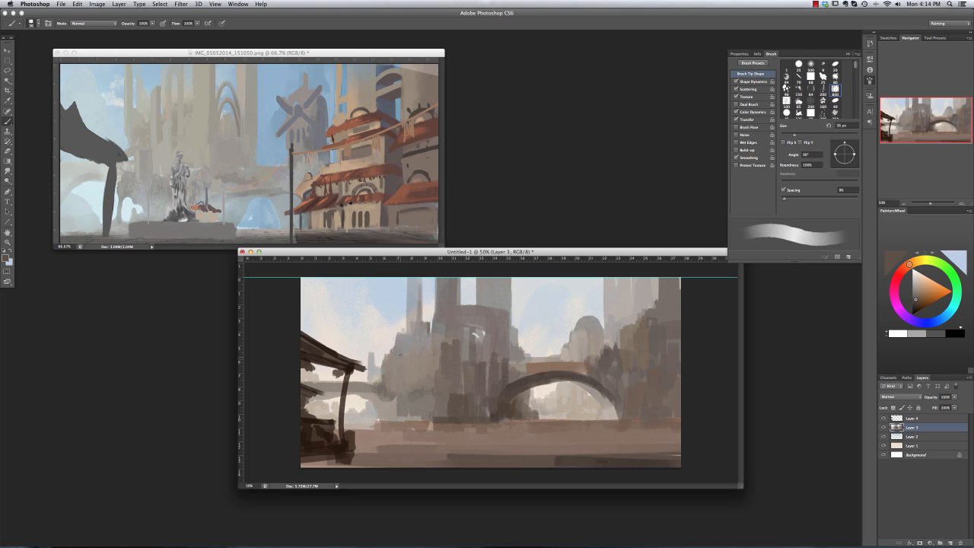
Undo the last stroke, then repaint the central tower's curved rim and shade its front and right side.
{"action": "key", "text": "super+z"}
{"action": "left_click_drag", "start_coordinate": [442, 312], "coordinate": [498, 312]}
{"action": "left_click_drag", "start_coordinate": [503, 316], "coordinate": [514, 361]}
{"action": "left_click", "coordinate": [507, 350], "text": "alt"}
{"action": "left_click_drag", "start_coordinate": [475, 326], "coordinate": [475, 359]}
Paint a smaller arched building between the left bridge and the central tower, blending its base with sampled tones.
{"action": "mouse_move", "coordinate": [370, 378]}
{"action": "left_mouse_down"}
{"action": "mouse_move", "coordinate": [430, 374]}
{"action": "mouse_move", "coordinate": [423, 418]}
{"action": "left_mouse_up"}
{"action": "key", "text": "super+z"}
{"action": "mouse_move", "coordinate": [396, 390]}
{"action": "left_mouse_down"}
{"action": "mouse_move", "coordinate": [415, 389]}
{"action": "mouse_move", "coordinate": [403, 418]}
{"action": "left_mouse_up"}
{"action": "mouse_move", "coordinate": [383, 417]}
{"action": "left_mouse_down"}
{"action": "mouse_move", "coordinate": [413, 417]}
{"action": "mouse_move", "coordinate": [356, 420]}
{"action": "mouse_move", "coordinate": [376, 412]}
{"action": "left_mouse_up"}
{"action": "left_click", "coordinate": [396, 416], "text": "alt"}
{"action": "left_click", "coordinate": [387, 418], "text": "alt"}
{"action": "left_click", "coordinate": [384, 414], "text": "alt"}
{"action": "left_click", "coordinate": [378, 412], "text": "alt"}
{"action": "left_click", "coordinate": [367, 410], "text": "alt"}
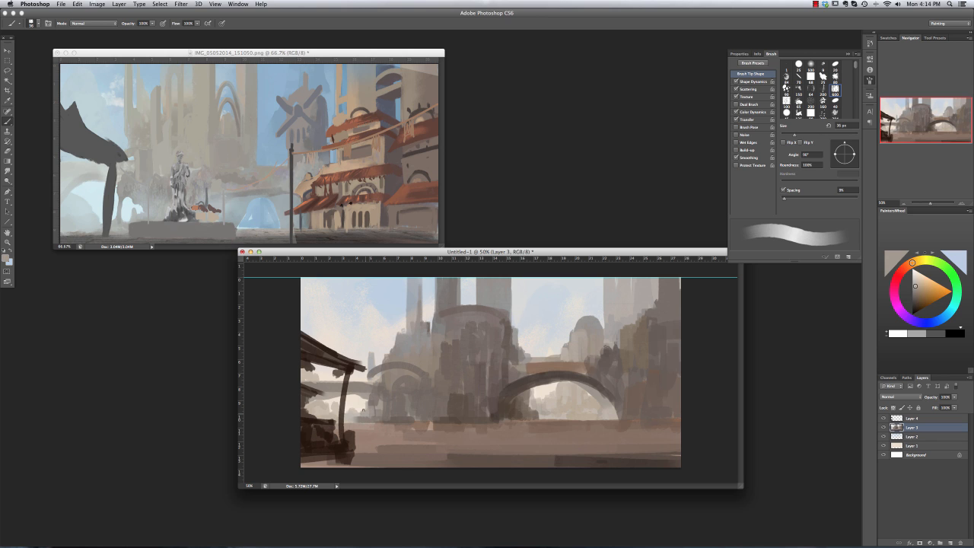
Using a larger brush and sampled brown, block in a dark building mass at the lower right edge.
{"action": "left_click", "coordinate": [669, 460], "text": "alt"}
{"action": "left_click_drag", "start_coordinate": [677, 435], "coordinate": [676, 384]}
{"action": "key", "text": "]"}
{"action": "key", "text": "]"}
{"action": "key", "text": "]"}
{"action": "key", "text": "super+z"}
{"action": "right_click", "coordinate": [651, 400]}
{"action": "left_click_drag", "start_coordinate": [636, 415], "coordinate": [643, 413]}
{"action": "mouse_move", "coordinate": [651, 394]}
{"action": "left_mouse_down"}
{"action": "mouse_move", "coordinate": [651, 422]}
{"action": "mouse_move", "coordinate": [668, 426]}
{"action": "left_mouse_up"}
Extend the dark building mass upward along the right edge and down beside the right bridge.
{"action": "mouse_move", "coordinate": [676, 410]}
{"action": "left_mouse_down"}
{"action": "mouse_move", "coordinate": [675, 362]}
{"action": "mouse_move", "coordinate": [666, 376]}
{"action": "mouse_move", "coordinate": [670, 435]}
{"action": "mouse_move", "coordinate": [675, 365]}
{"action": "left_mouse_up"}
{"action": "left_click", "coordinate": [664, 373], "text": "alt"}
{"action": "left_click", "coordinate": [676, 426], "text": "alt"}
{"action": "left_click", "coordinate": [674, 368], "text": "alt"}
{"action": "mouse_move", "coordinate": [675, 394]}
{"action": "left_mouse_down"}
{"action": "mouse_move", "coordinate": [674, 356]}
{"action": "mouse_move", "coordinate": [662, 344]}
{"action": "mouse_move", "coordinate": [674, 327]}
{"action": "left_mouse_up"}
{"action": "left_click_drag", "start_coordinate": [648, 343], "coordinate": [636, 407]}
{"action": "key", "text": "super+z"}
{"action": "mouse_move", "coordinate": [631, 366]}
{"action": "left_mouse_down"}
{"action": "mouse_move", "coordinate": [617, 405]}
{"action": "mouse_move", "coordinate": [643, 425]}
{"action": "left_mouse_up"}
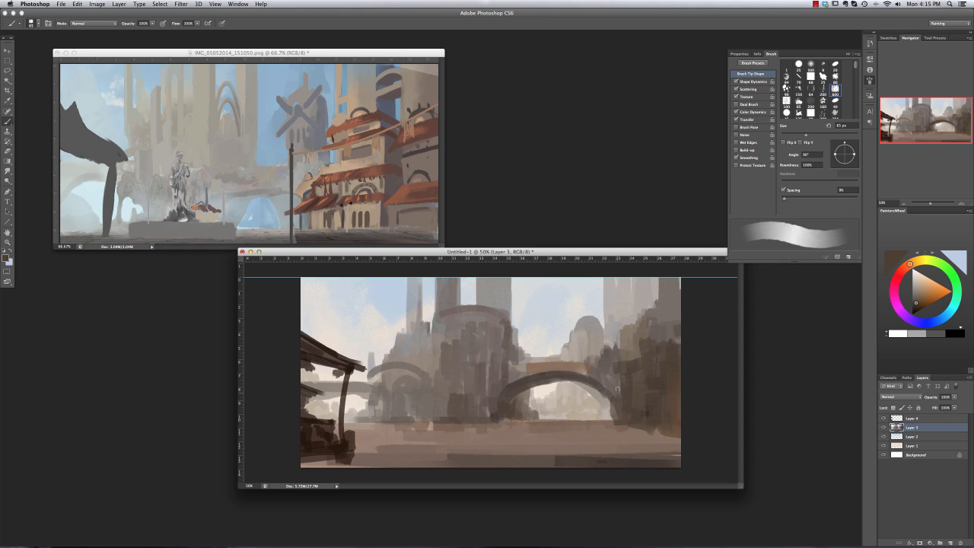
Paint hazy spired towers behind the right-hand buildings and erase a small light opening within the bridge's arch.
{"action": "right_click", "coordinate": [637, 297]}
{"action": "left_click", "coordinate": [633, 298], "text": "alt"}
{"action": "mouse_move", "coordinate": [628, 280]}
{"action": "left_mouse_down"}
{"action": "mouse_move", "coordinate": [628, 321]}
{"action": "mouse_move", "coordinate": [638, 319]}
{"action": "left_mouse_up"}
{"action": "mouse_move", "coordinate": [652, 280]}
{"action": "left_mouse_down"}
{"action": "mouse_move", "coordinate": [652, 312]}
{"action": "mouse_move", "coordinate": [613, 348]}
{"action": "left_mouse_up"}
{"action": "key", "text": "e"}
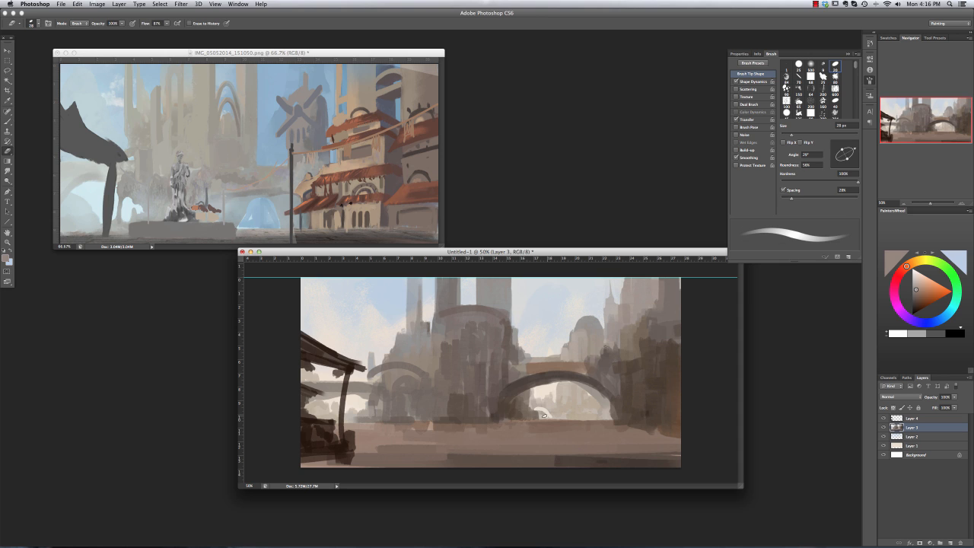
{"action": "key", "text": "b"}
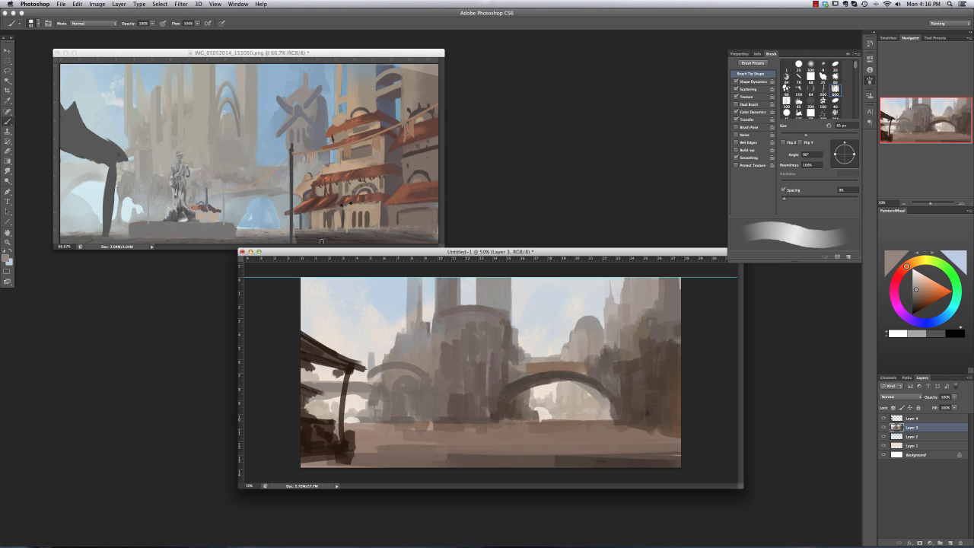
Select the painted buildings' outline and, on a new layer, glaze the ground with dark reddish brown using a 500 px soft brush.
{"action": "left_click", "coordinate": [911, 441], "text": "super"}
{"action": "key", "text": "l"}
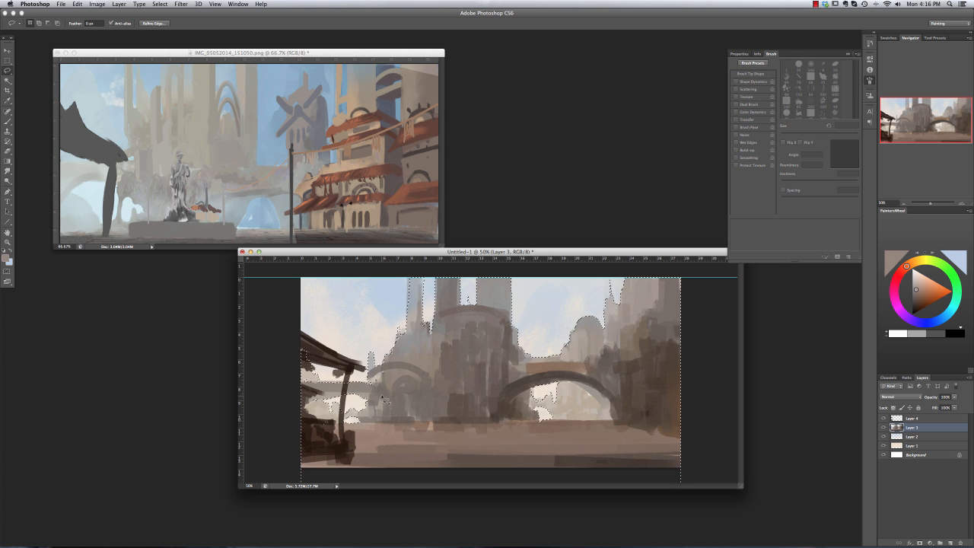
{"action": "key", "text": "b"}
{"action": "key", "text": "super+alt+shift+n"}
{"action": "right_click", "coordinate": [509, 320]}
{"action": "double_click", "coordinate": [554, 308]}
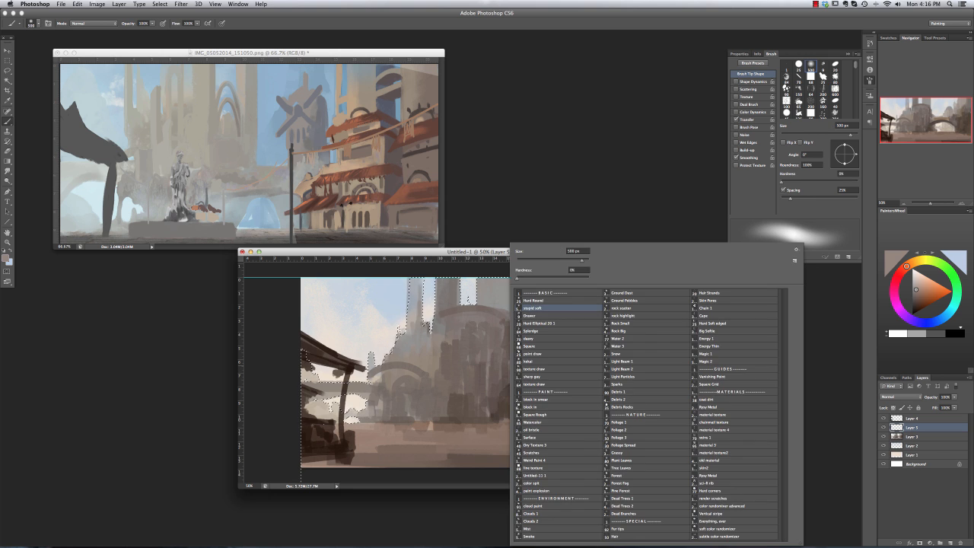
{"action": "left_click", "coordinate": [357, 367], "text": "alt"}
{"action": "mouse_move", "coordinate": [431, 426]}
{"action": "left_mouse_down"}
{"action": "mouse_move", "coordinate": [670, 443]}
{"action": "mouse_move", "coordinate": [342, 451]}
{"action": "mouse_move", "coordinate": [756, 465]}
{"action": "mouse_move", "coordinate": [644, 470]}
{"action": "left_mouse_up"}
{"action": "left_click", "coordinate": [904, 268]}
{"action": "left_click", "coordinate": [921, 304]}
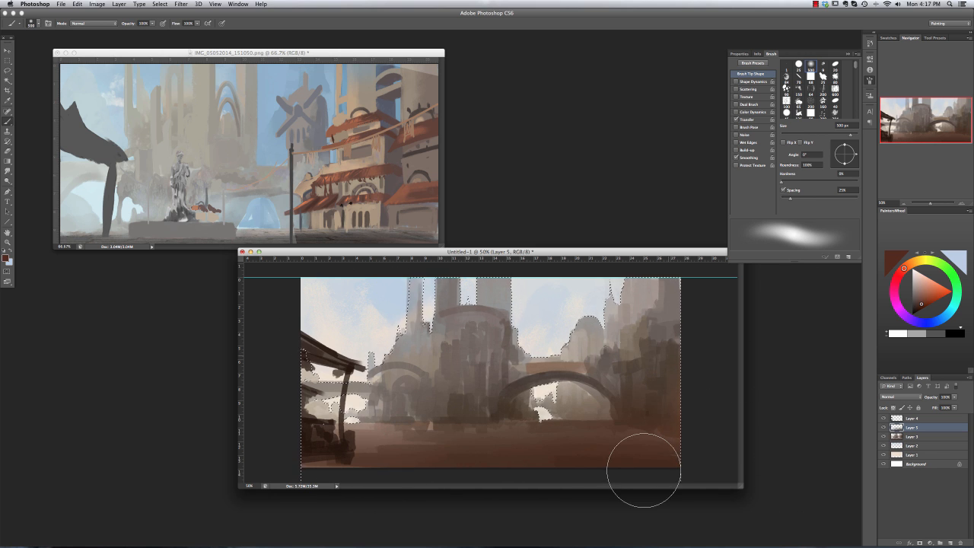
Reduce the soft brush's size, raise its hardness, and glaze reddish brown over the central round tower.
{"action": "right_click", "coordinate": [517, 385]}
{"action": "left_click", "coordinate": [574, 260]}
{"action": "left_click", "coordinate": [567, 280]}
{"action": "key", "text": "Return"}
{"action": "right_click", "coordinate": [502, 357]}
{"action": "key", "text": "Return"}
{"action": "left_click_drag", "start_coordinate": [479, 388], "coordinate": [484, 310]}
{"action": "left_click_drag", "start_coordinate": [456, 356], "coordinate": [440, 399]}
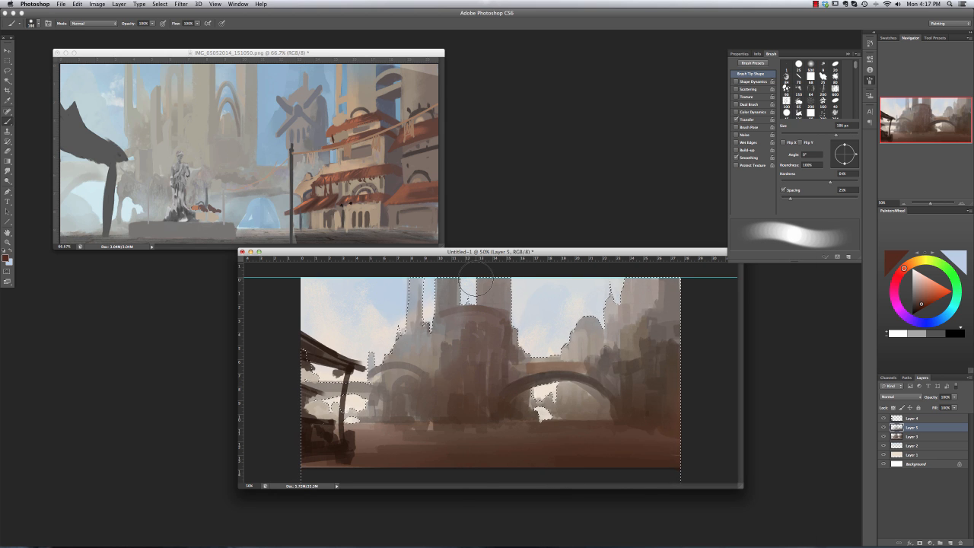
Add a new layer, enlarge and reposition the painting's window, and lay a pale blue-grey gradient mist over the scene.
{"action": "left_click", "coordinate": [950, 542]}
{"action": "left_click_drag", "start_coordinate": [741, 486], "coordinate": [778, 522]}
{"action": "mouse_move", "coordinate": [628, 252]}
{"action": "left_mouse_down"}
{"action": "mouse_move", "coordinate": [505, 234]}
{"action": "mouse_move", "coordinate": [511, 403]}
{"action": "left_mouse_up"}
{"action": "key", "text": "g"}
Set the mist layer to Lighten, lower its opacity, and erase the mist across the nearer buildings.
{"action": "left_click", "coordinate": [900, 397]}
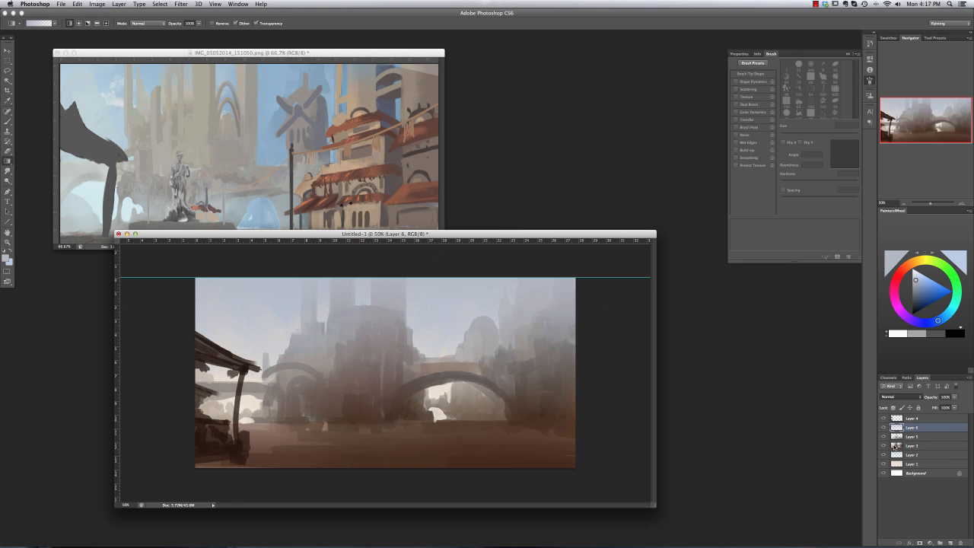
{"action": "left_click", "coordinate": [892, 441]}
{"action": "left_click_drag", "start_coordinate": [931, 396], "coordinate": [906, 396]}
{"action": "key", "text": "e"}
{"action": "mouse_move", "coordinate": [517, 348]}
{"action": "left_mouse_down"}
{"action": "mouse_move", "coordinate": [538, 322]}
{"action": "mouse_move", "coordinate": [538, 293]}
{"action": "mouse_move", "coordinate": [550, 313]}
{"action": "mouse_move", "coordinate": [559, 294]}
{"action": "mouse_move", "coordinate": [562, 347]}
{"action": "mouse_move", "coordinate": [550, 381]}
{"action": "mouse_move", "coordinate": [543, 347]}
{"action": "mouse_move", "coordinate": [434, 367]}
{"action": "mouse_move", "coordinate": [408, 383]}
{"action": "mouse_move", "coordinate": [386, 299]}
{"action": "mouse_move", "coordinate": [382, 336]}
{"action": "mouse_move", "coordinate": [373, 313]}
{"action": "mouse_move", "coordinate": [346, 323]}
{"action": "mouse_move", "coordinate": [371, 385]}
{"action": "mouse_move", "coordinate": [355, 356]}
{"action": "mouse_move", "coordinate": [321, 425]}
{"action": "left_mouse_up"}
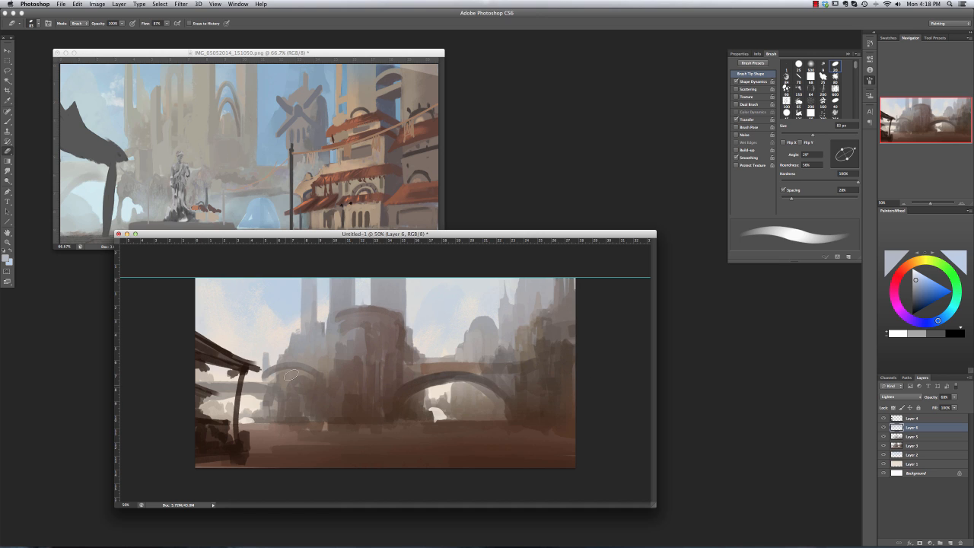
With the Square Rough brush, paint muted orange patches over the buildings at the right edge.
{"action": "key", "text": "b"}
{"action": "right_click", "coordinate": [469, 412]}
{"action": "left_click", "coordinate": [511, 407]}
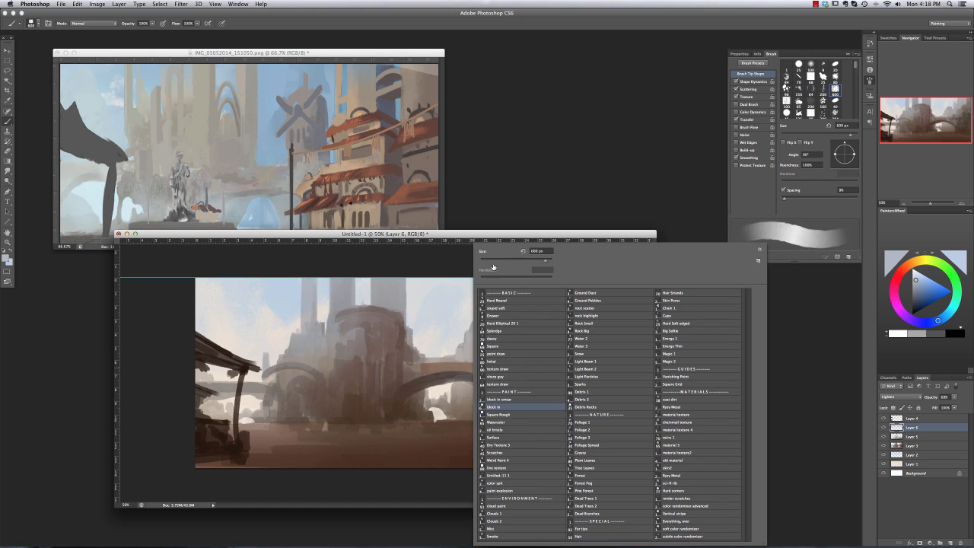
{"action": "double_click", "coordinate": [511, 414]}
{"action": "left_click", "coordinate": [534, 346], "text": "alt"}
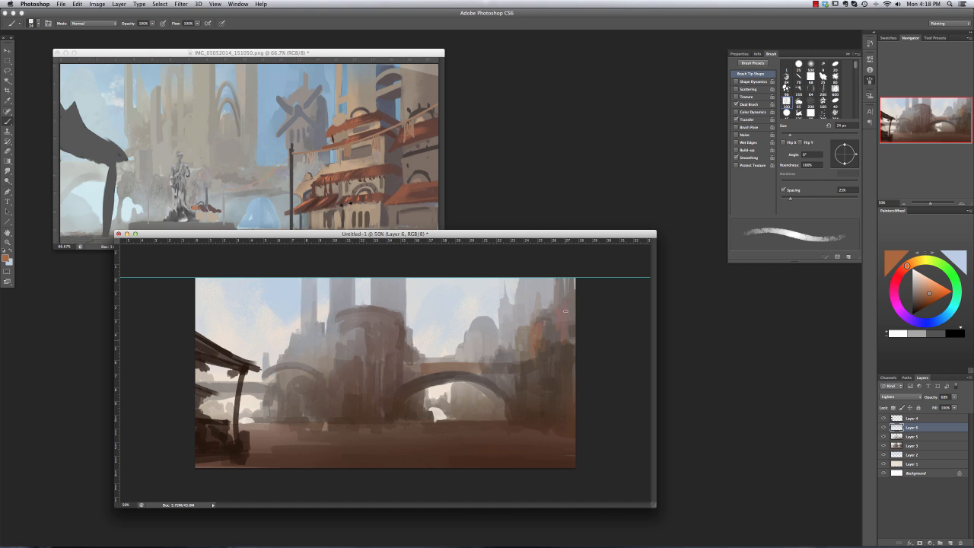
{"action": "left_click", "coordinate": [543, 413], "text": "alt"}
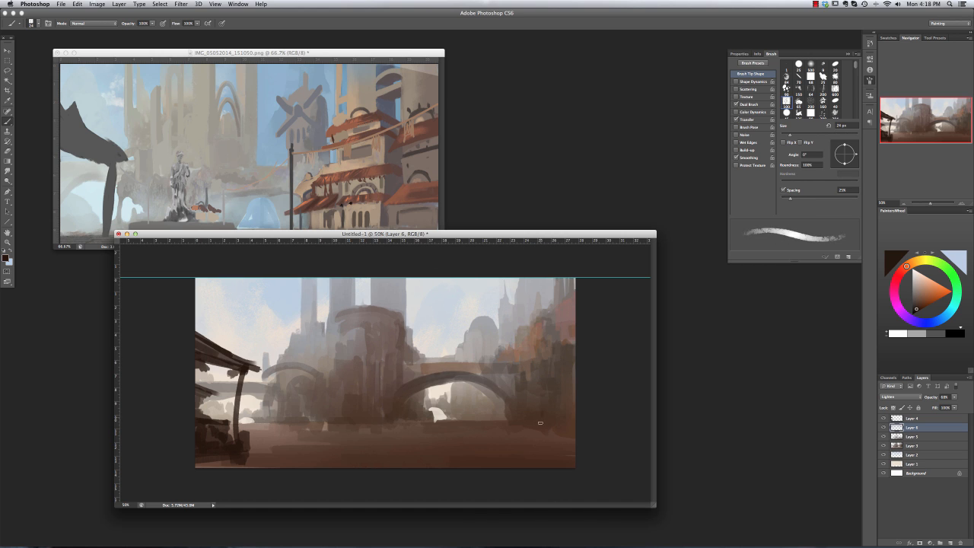
On a new layer, paint dark brown foliage and shadow shapes along the base of the right-hand buildings.
{"action": "left_click", "coordinate": [948, 541]}
{"action": "left_click", "coordinate": [541, 417], "text": "alt"}
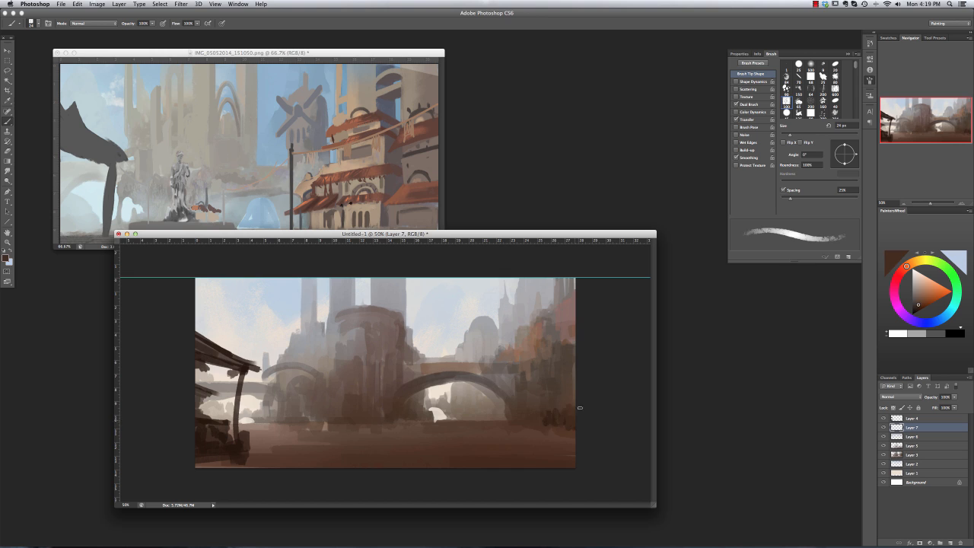
{"action": "mouse_move", "coordinate": [541, 418]}
{"action": "left_mouse_down"}
{"action": "mouse_move", "coordinate": [580, 405]}
{"action": "mouse_move", "coordinate": [503, 412]}
{"action": "mouse_move", "coordinate": [502, 421]}
{"action": "mouse_move", "coordinate": [569, 387]}
{"action": "mouse_move", "coordinate": [512, 400]}
{"action": "mouse_move", "coordinate": [550, 424]}
{"action": "mouse_move", "coordinate": [568, 413]}
{"action": "mouse_move", "coordinate": [586, 452]}
{"action": "left_mouse_up"}
{"action": "left_click", "coordinate": [531, 412], "text": "alt"}
{"action": "left_click", "coordinate": [505, 409], "text": "alt"}
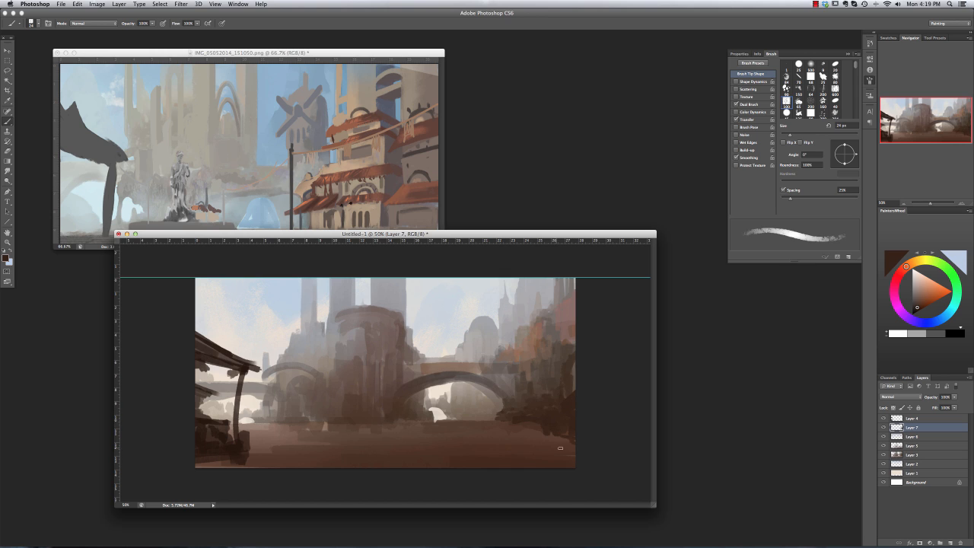
Reinforce the arch of the right bridge with a dark curved stroke and sample nearby bridge tones.
{"action": "mouse_move", "coordinate": [403, 400]}
{"action": "left_mouse_down"}
{"action": "mouse_move", "coordinate": [447, 380]}
{"action": "mouse_move", "coordinate": [498, 390]}
{"action": "left_mouse_up"}
{"action": "left_click", "coordinate": [472, 378], "text": "alt"}
{"action": "left_click", "coordinate": [418, 356], "text": "alt"}
With a smaller brush, paint peach light on the distant domed building and small buildings through the right bridge's arch.
{"action": "left_click", "coordinate": [478, 407], "text": "alt"}
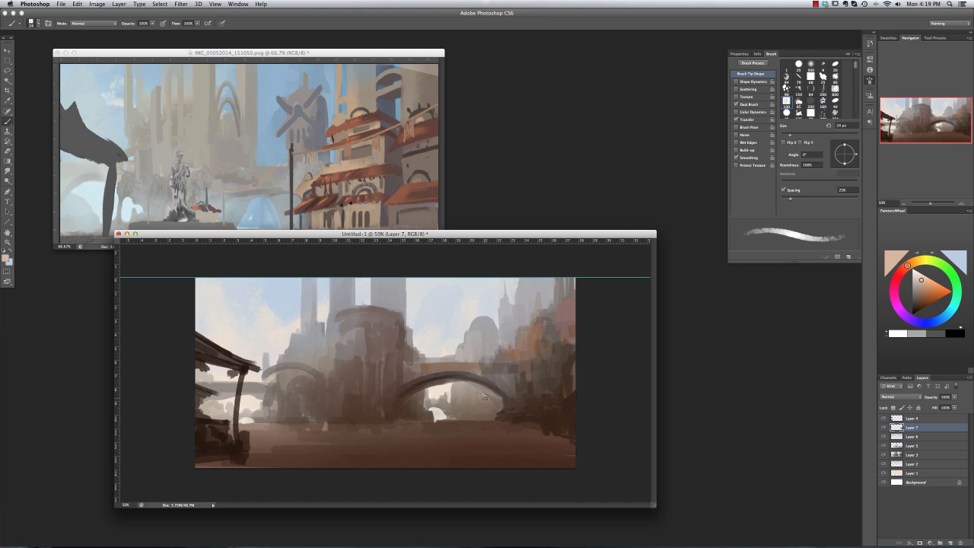
{"action": "key", "text": "bracketleft"}
{"action": "key", "text": "bracketleft"}
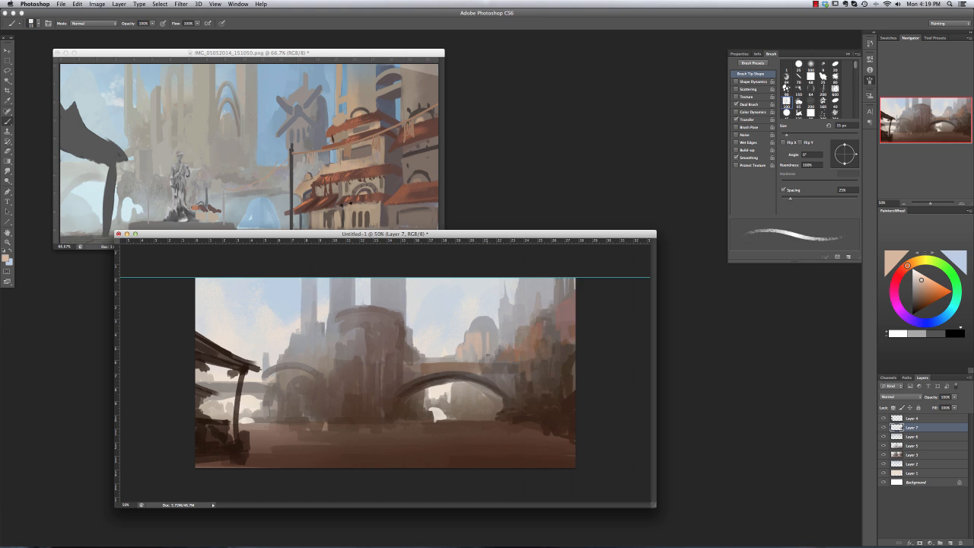
{"action": "left_click", "coordinate": [448, 388], "text": "alt"}
{"action": "mouse_move", "coordinate": [454, 387]}
{"action": "left_mouse_down"}
{"action": "mouse_move", "coordinate": [451, 415]}
{"action": "mouse_move", "coordinate": [434, 409]}
{"action": "left_mouse_up"}
{"action": "left_click", "coordinate": [451, 400], "text": "alt"}
{"action": "left_click", "coordinate": [438, 405], "text": "alt"}
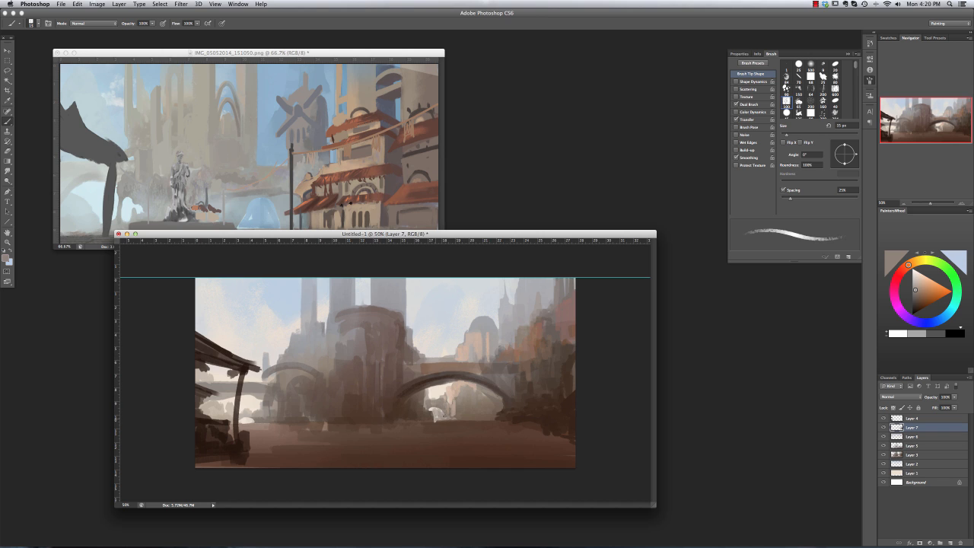
With a larger brush, paint golden brown along the right bridge's face and on round-topped towers beyond its right end.
{"action": "left_click", "coordinate": [425, 369], "text": "alt"}
{"action": "key", "text": "bracketright"}
{"action": "key", "text": "bracketright"}
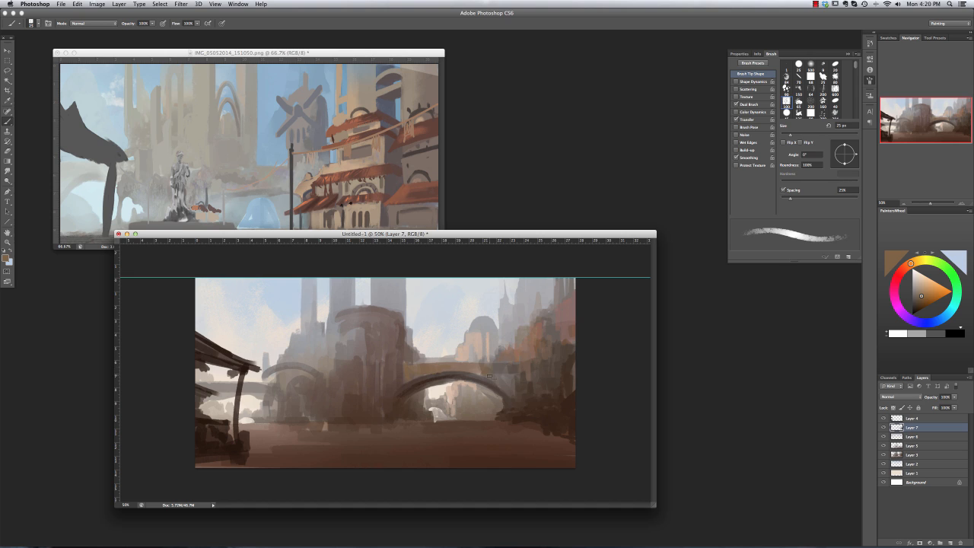
{"action": "mouse_move", "coordinate": [487, 360]}
{"action": "left_mouse_down"}
{"action": "mouse_move", "coordinate": [505, 333]}
{"action": "mouse_move", "coordinate": [524, 317]}
{"action": "mouse_move", "coordinate": [499, 278]}
{"action": "mouse_move", "coordinate": [511, 310]}
{"action": "left_mouse_up"}
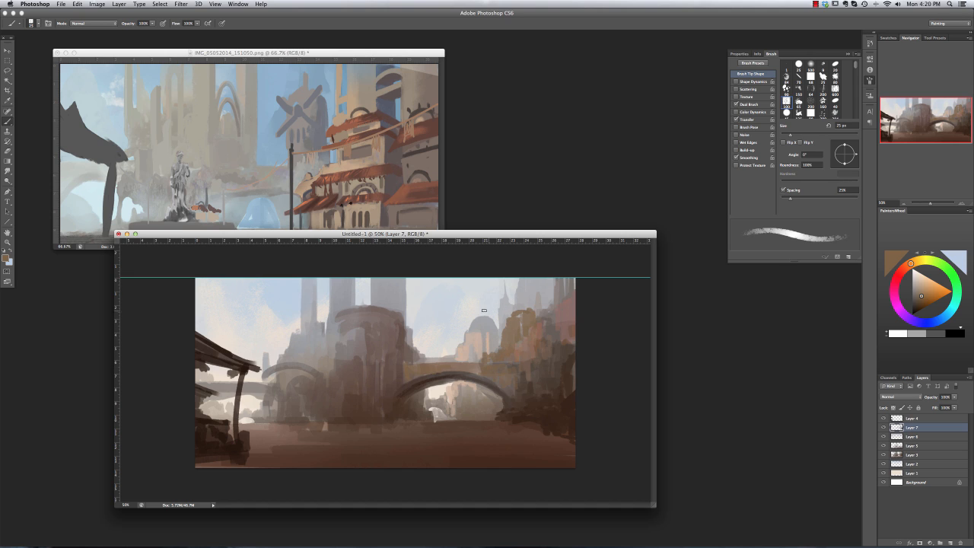
{"action": "mouse_move", "coordinate": [493, 351]}
{"action": "left_mouse_down"}
{"action": "mouse_move", "coordinate": [487, 339]}
{"action": "mouse_move", "coordinate": [484, 358]}
{"action": "mouse_move", "coordinate": [487, 334]}
{"action": "mouse_move", "coordinate": [501, 325]}
{"action": "mouse_move", "coordinate": [487, 326]}
{"action": "mouse_move", "coordinate": [496, 350]}
{"action": "mouse_move", "coordinate": [520, 364]}
{"action": "left_mouse_up"}
{"action": "left_click", "coordinate": [523, 385], "text": "alt"}
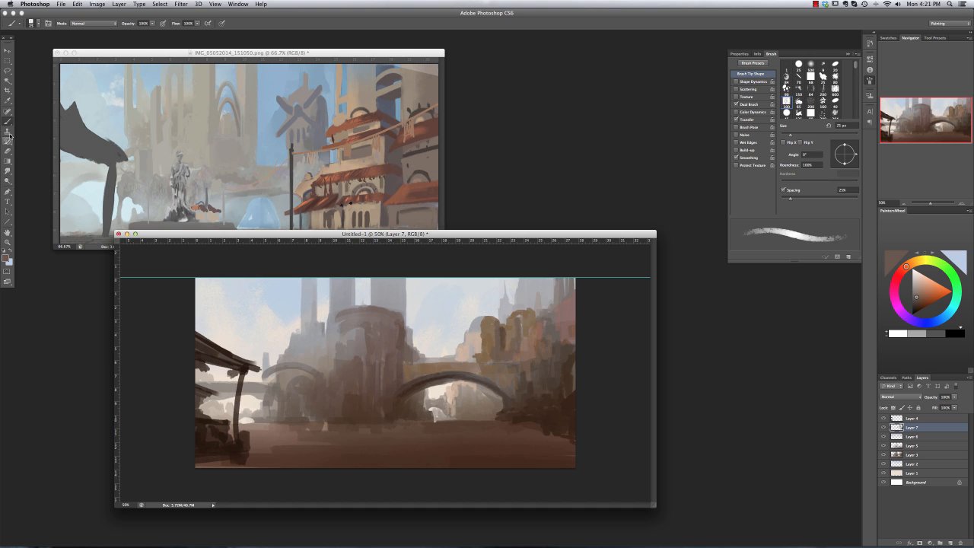
Shape the round-topped towers and the wall below them with varied sampled browns and warm tones.
{"action": "left_click", "coordinate": [356, 215], "text": "alt"}
{"action": "mouse_move", "coordinate": [485, 321]}
{"action": "left_mouse_down"}
{"action": "mouse_move", "coordinate": [491, 349]}
{"action": "mouse_move", "coordinate": [478, 327]}
{"action": "mouse_move", "coordinate": [516, 332]}
{"action": "left_mouse_up"}
{"action": "mouse_move", "coordinate": [527, 314]}
{"action": "left_mouse_down"}
{"action": "mouse_move", "coordinate": [509, 373]}
{"action": "mouse_move", "coordinate": [473, 368]}
{"action": "mouse_move", "coordinate": [517, 343]}
{"action": "mouse_move", "coordinate": [496, 358]}
{"action": "mouse_move", "coordinate": [515, 365]}
{"action": "mouse_move", "coordinate": [499, 385]}
{"action": "left_mouse_up"}
{"action": "left_click", "coordinate": [542, 326], "text": "alt"}
{"action": "left_click", "coordinate": [512, 354], "text": "alt"}
{"action": "left_click", "coordinate": [515, 404], "text": "alt"}
{"action": "left_click", "coordinate": [515, 364], "text": "alt"}
Define the right bridge's deck, parapet and right support with sampled brown strokes.
{"action": "mouse_move", "coordinate": [492, 366]}
{"action": "left_mouse_down"}
{"action": "mouse_move", "coordinate": [491, 382]}
{"action": "mouse_move", "coordinate": [471, 370]}
{"action": "left_mouse_up"}
{"action": "mouse_move", "coordinate": [481, 366]}
{"action": "left_mouse_down"}
{"action": "mouse_move", "coordinate": [407, 366]}
{"action": "mouse_move", "coordinate": [414, 378]}
{"action": "left_mouse_up"}
{"action": "left_click", "coordinate": [481, 379], "text": "alt"}
{"action": "left_click", "coordinate": [484, 370], "text": "alt"}
{"action": "mouse_move", "coordinate": [487, 368]}
{"action": "left_mouse_down"}
{"action": "mouse_move", "coordinate": [473, 371]}
{"action": "mouse_move", "coordinate": [506, 389]}
{"action": "left_mouse_up"}
Undo the stroke down the central tower's side and paint warm sampled browns across the tower's front.
{"action": "left_click_drag", "start_coordinate": [392, 370], "coordinate": [391, 416]}
{"action": "key", "text": "super+z"}
{"action": "left_click", "coordinate": [379, 353], "text": "alt"}
{"action": "mouse_move", "coordinate": [373, 329]}
{"action": "left_mouse_down"}
{"action": "mouse_move", "coordinate": [373, 350]}
{"action": "mouse_move", "coordinate": [363, 350]}
{"action": "left_mouse_up"}
{"action": "left_click", "coordinate": [371, 338], "text": "alt"}
{"action": "mouse_move", "coordinate": [362, 327]}
{"action": "left_mouse_down"}
{"action": "mouse_move", "coordinate": [341, 346]}
{"action": "mouse_move", "coordinate": [331, 340]}
{"action": "mouse_move", "coordinate": [359, 284]}
{"action": "mouse_move", "coordinate": [330, 354]}
{"action": "mouse_move", "coordinate": [341, 386]}
{"action": "left_mouse_up"}
{"action": "left_click", "coordinate": [339, 332], "text": "alt"}
{"action": "left_click", "coordinate": [344, 337], "text": "alt"}
{"action": "mouse_move", "coordinate": [364, 348]}
{"action": "left_mouse_down"}
{"action": "mouse_move", "coordinate": [396, 359]}
{"action": "mouse_move", "coordinate": [518, 292]}
{"action": "mouse_move", "coordinate": [483, 320]}
{"action": "mouse_move", "coordinate": [582, 303]}
{"action": "mouse_move", "coordinate": [361, 343]}
{"action": "mouse_move", "coordinate": [372, 354]}
{"action": "mouse_move", "coordinate": [349, 372]}
{"action": "left_mouse_up"}
Add warm brown strokes to the central tower's left side and rim, and accent the round-topped towers.
{"action": "left_click", "coordinate": [385, 334], "text": "alt"}
{"action": "mouse_move", "coordinate": [368, 347]}
{"action": "left_mouse_down"}
{"action": "mouse_move", "coordinate": [368, 369]}
{"action": "mouse_move", "coordinate": [333, 393]}
{"action": "mouse_move", "coordinate": [301, 374]}
{"action": "mouse_move", "coordinate": [309, 367]}
{"action": "left_mouse_up"}
{"action": "left_click", "coordinate": [376, 371], "text": "alt"}
{"action": "left_click_drag", "start_coordinate": [338, 344], "coordinate": [325, 356]}
{"action": "key", "text": "super+z"}
{"action": "left_click_drag", "start_coordinate": [354, 322], "coordinate": [395, 319]}
{"action": "left_click_drag", "start_coordinate": [486, 328], "coordinate": [494, 326]}
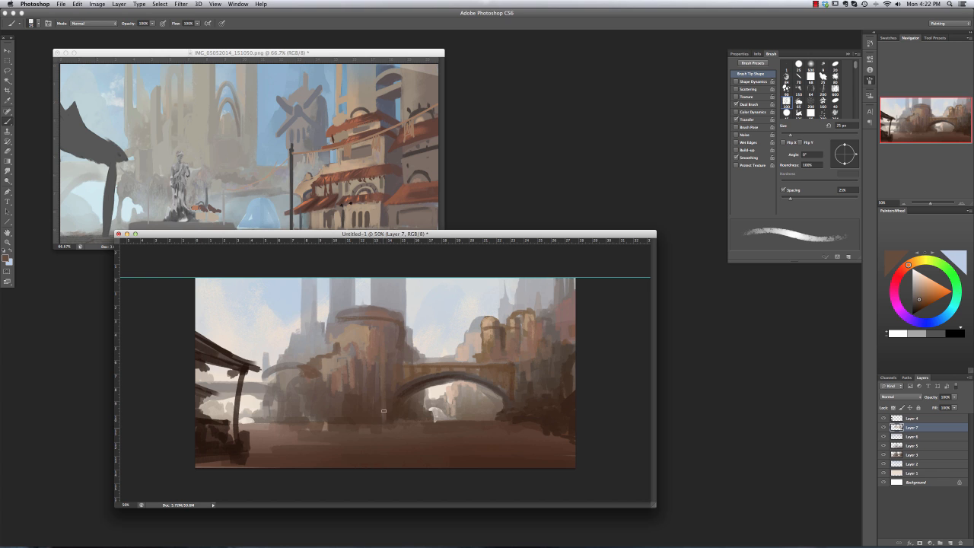
Undo the first stroke beside the central tower and paint the tower's lower left wall with resized brushes in sampled browns.
{"action": "left_click_drag", "start_coordinate": [292, 379], "coordinate": [292, 406]}
{"action": "key", "text": "super+z"}
{"action": "right_click", "coordinate": [325, 384]}
{"action": "left_click_drag", "start_coordinate": [341, 264], "coordinate": [355, 263]}
{"action": "left_click", "coordinate": [292, 373], "text": "alt"}
{"action": "left_click_drag", "start_coordinate": [310, 391], "coordinate": [311, 403]}
{"action": "left_click_drag", "start_coordinate": [349, 393], "coordinate": [346, 423]}
{"action": "right_click", "coordinate": [409, 390]}
{"action": "left_click_drag", "start_coordinate": [438, 264], "coordinate": [426, 263]}
{"action": "left_click", "coordinate": [376, 390]}
Build up the rounded roofs and walls left of the central tower with varied sampled browns and warm greys.
{"action": "left_click", "coordinate": [326, 343], "text": "alt"}
{"action": "left_click", "coordinate": [324, 349], "text": "alt"}
{"action": "mouse_move", "coordinate": [324, 350]}
{"action": "left_mouse_down"}
{"action": "mouse_move", "coordinate": [282, 361]}
{"action": "mouse_move", "coordinate": [256, 391]}
{"action": "mouse_move", "coordinate": [215, 387]}
{"action": "mouse_move", "coordinate": [248, 395]}
{"action": "left_mouse_up"}
{"action": "left_click", "coordinate": [298, 356], "text": "alt"}
{"action": "left_click", "coordinate": [311, 370], "text": "alt"}
{"action": "left_click", "coordinate": [259, 386], "text": "alt"}
{"action": "left_click_drag", "start_coordinate": [254, 402], "coordinate": [264, 423]}
{"action": "left_click", "coordinate": [319, 369], "text": "alt"}
{"action": "left_click_drag", "start_coordinate": [306, 381], "coordinate": [271, 415]}
{"action": "mouse_move", "coordinate": [271, 381]}
{"action": "left_mouse_down"}
{"action": "mouse_move", "coordinate": [306, 381]}
{"action": "mouse_move", "coordinate": [329, 394]}
{"action": "left_mouse_up"}
{"action": "left_click", "coordinate": [289, 371], "text": "alt"}
{"action": "mouse_move", "coordinate": [329, 394]}
{"action": "left_mouse_down"}
{"action": "mouse_move", "coordinate": [297, 399]}
{"action": "mouse_move", "coordinate": [327, 395]}
{"action": "mouse_move", "coordinate": [318, 397]}
{"action": "mouse_move", "coordinate": [346, 422]}
{"action": "left_mouse_up"}
Shape the small domed house in front of the central tower with sampled browns, undoing one stroke along the way.
{"action": "left_click", "coordinate": [317, 395], "text": "alt"}
{"action": "left_click", "coordinate": [324, 396], "text": "alt"}
{"action": "left_click", "coordinate": [327, 399], "text": "alt"}
{"action": "left_click", "coordinate": [343, 407], "text": "alt"}
{"action": "key", "text": "super+z"}
{"action": "mouse_move", "coordinate": [329, 411]}
{"action": "left_mouse_down"}
{"action": "mouse_move", "coordinate": [289, 405]}
{"action": "mouse_move", "coordinate": [347, 405]}
{"action": "mouse_move", "coordinate": [351, 393]}
{"action": "mouse_move", "coordinate": [307, 380]}
{"action": "left_mouse_up"}
{"action": "left_click", "coordinate": [400, 398], "text": "alt"}
{"action": "left_click_drag", "start_coordinate": [291, 378], "coordinate": [276, 379]}
{"action": "left_click", "coordinate": [365, 321]}
{"action": "left_click_drag", "start_coordinate": [383, 392], "coordinate": [370, 393]}
{"action": "left_click_drag", "start_coordinate": [370, 402], "coordinate": [363, 407]}
Switch to the square brush at 35 px and paint a dark silhouette beneath the right bridge's arch in sampled tones.
{"action": "left_click", "coordinate": [418, 399], "text": "alt"}
{"action": "right_click", "coordinate": [481, 417]}
{"action": "left_click", "coordinate": [515, 347]}
{"action": "key", "text": "bracketleft"}
{"action": "key", "text": "bracketleft"}
{"action": "key", "text": "bracketleft"}
{"action": "key", "text": "bracketleft"}
{"action": "key", "text": "bracketleft"}
{"action": "key", "text": "bracketleft"}
{"action": "key", "text": "bracketleft"}
{"action": "key", "text": "bracketleft"}
{"action": "key", "text": "bracketleft"}
{"action": "key", "text": "Return"}
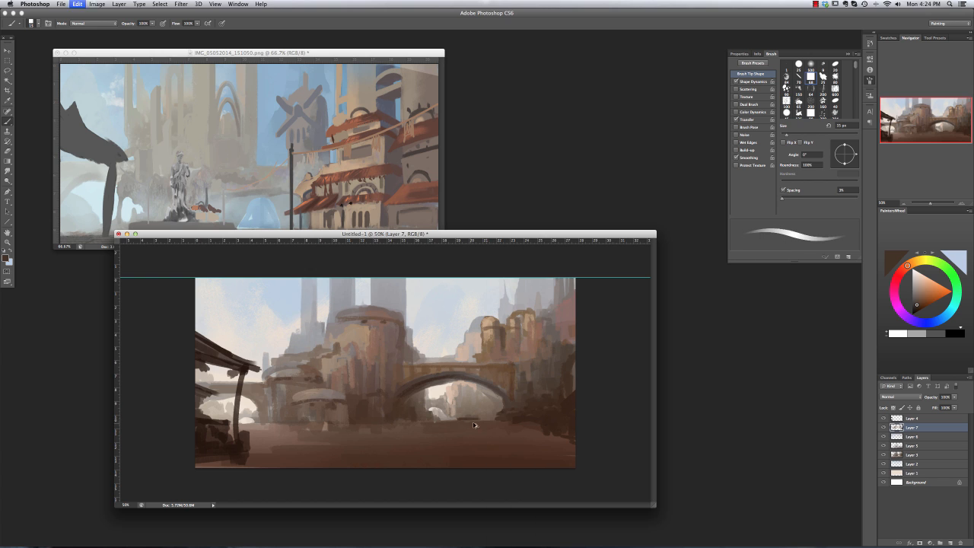
{"action": "left_click", "coordinate": [499, 405], "text": "alt"}
{"action": "left_click", "coordinate": [498, 406], "text": "alt"}
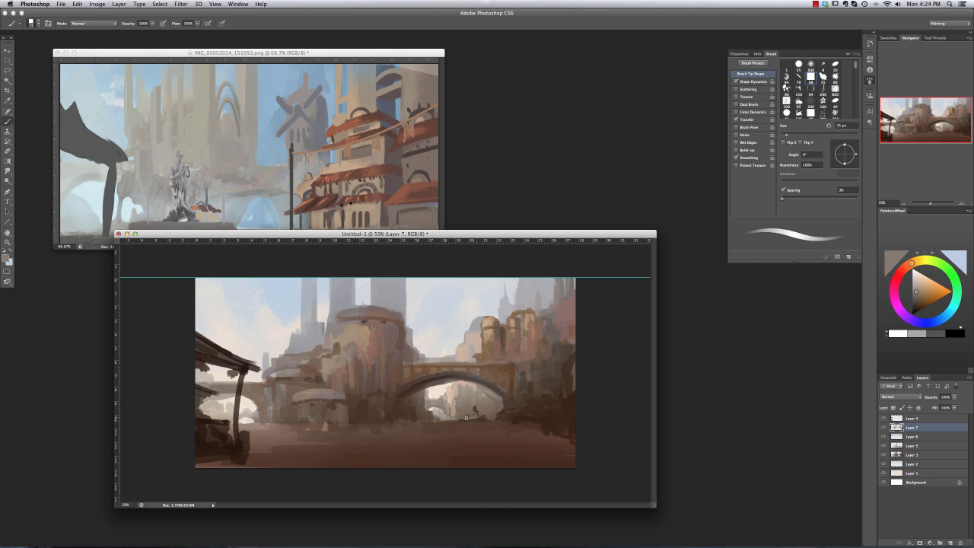
Undo the last stroke and refine the statue-like silhouette and the ground line beneath the right arch with sampled tones.
{"action": "key", "text": "super+z"}
{"action": "key", "text": "super+plus"}
{"action": "left_click", "coordinate": [381, 368], "text": "alt"}
{"action": "left_click", "coordinate": [495, 431], "text": "alt"}
{"action": "left_click_drag", "start_coordinate": [490, 426], "coordinate": [447, 432]}
{"action": "left_click", "coordinate": [491, 411]}
{"action": "left_click", "coordinate": [504, 431], "text": "alt"}
Pick a fine tapered brush and add small posts and pale ground details beneath the right arch.
{"action": "right_click", "coordinate": [520, 427]}
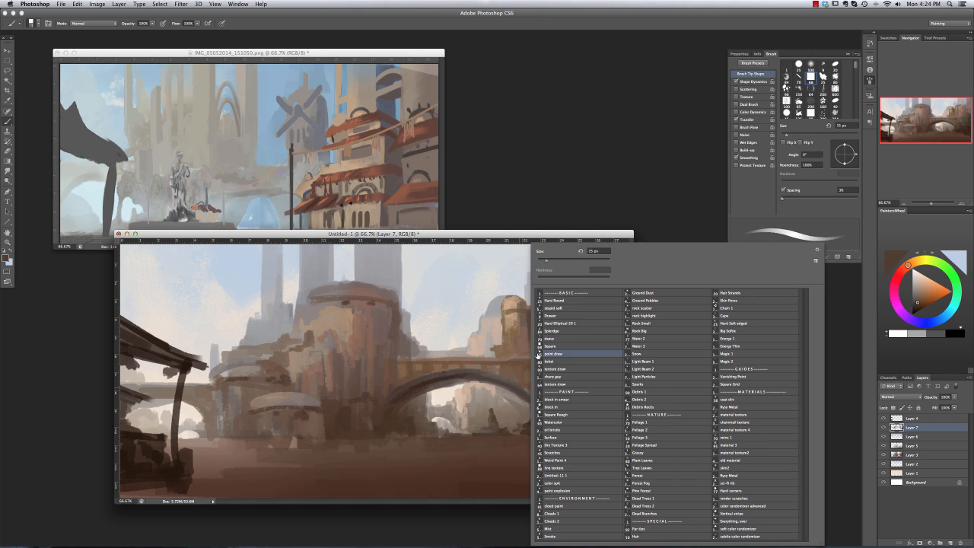
{"action": "double_click", "coordinate": [543, 350]}
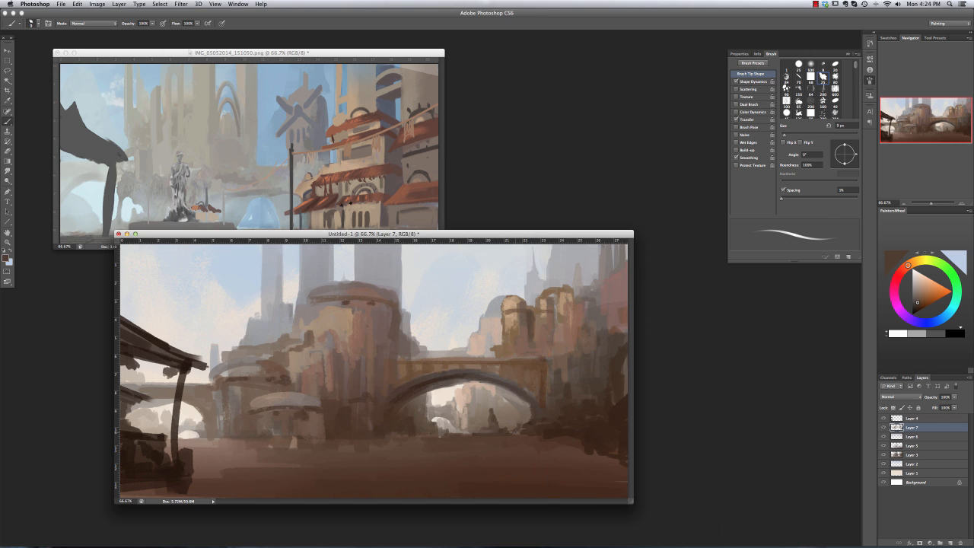
{"action": "left_click", "coordinate": [524, 420], "text": "alt"}
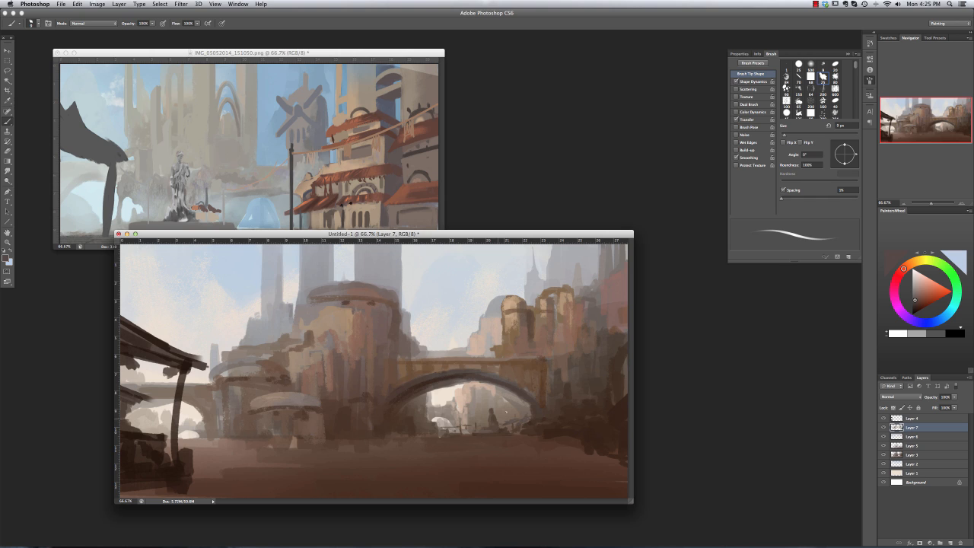
{"action": "left_click", "coordinate": [511, 417], "text": "alt"}
{"action": "left_click_drag", "start_coordinate": [517, 421], "coordinate": [474, 428]}
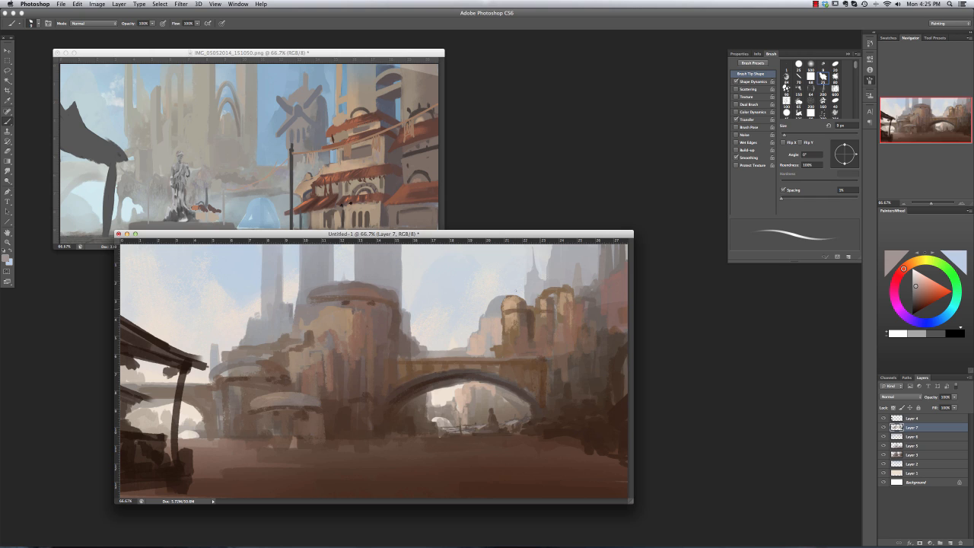
Add a new layer above Layer 2 and paint hazy distant spires between the central tower and the dome at 34 px.
{"action": "left_click", "coordinate": [912, 464]}
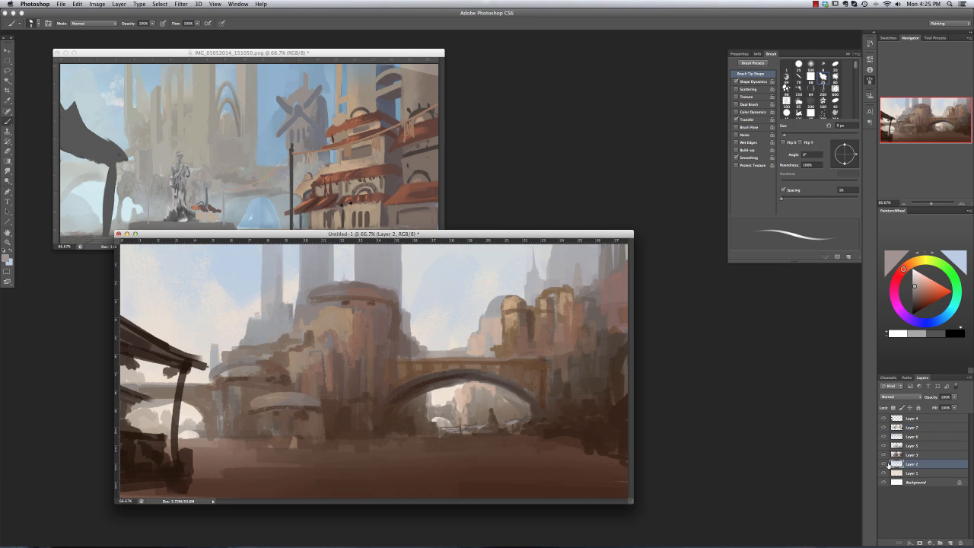
{"action": "left_click", "coordinate": [949, 542]}
{"action": "right_click", "coordinate": [421, 312]}
{"action": "left_click_drag", "start_coordinate": [431, 260], "coordinate": [440, 260]}
{"action": "left_click", "coordinate": [401, 312], "text": "alt"}
{"action": "mouse_move", "coordinate": [410, 335]}
{"action": "left_mouse_down"}
{"action": "mouse_move", "coordinate": [404, 282]}
{"action": "mouse_move", "coordinate": [415, 338]}
{"action": "mouse_move", "coordinate": [441, 350]}
{"action": "left_mouse_up"}
{"action": "key", "text": "super+z"}
{"action": "left_click", "coordinate": [423, 344], "text": "alt"}
{"action": "left_click_drag", "start_coordinate": [434, 400], "coordinate": [456, 389]}
{"action": "mouse_move", "coordinate": [431, 341]}
{"action": "left_mouse_down"}
{"action": "mouse_move", "coordinate": [466, 330]}
{"action": "mouse_move", "coordinate": [449, 348]}
{"action": "left_mouse_up"}
{"action": "left_click_drag", "start_coordinate": [413, 305], "coordinate": [407, 294]}
{"action": "left_click", "coordinate": [396, 407], "text": "alt"}
{"action": "left_click_drag", "start_coordinate": [429, 417], "coordinate": [433, 421]}
{"action": "left_click", "coordinate": [418, 326], "text": "alt"}
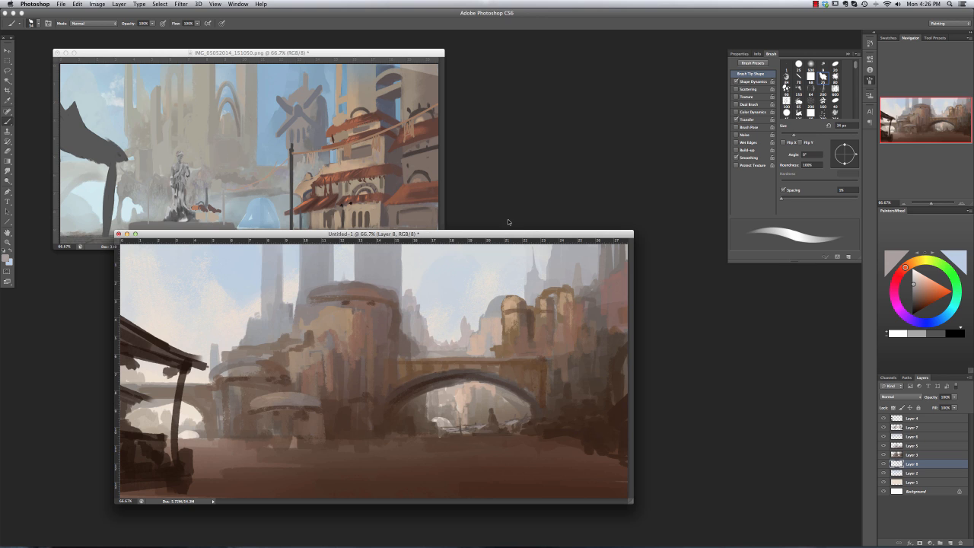
Pick a pale pinkish tone for mist behind the stall and paint hazy buildings left of the central tower in sampled tones.
{"action": "left_click", "coordinate": [916, 278]}
{"action": "mouse_move", "coordinate": [205, 372]}
{"action": "left_mouse_down"}
{"action": "mouse_move", "coordinate": [193, 379]}
{"action": "mouse_move", "coordinate": [187, 432]}
{"action": "mouse_move", "coordinate": [152, 413]}
{"action": "left_mouse_up"}
{"action": "left_click_drag", "start_coordinate": [174, 379], "coordinate": [148, 379]}
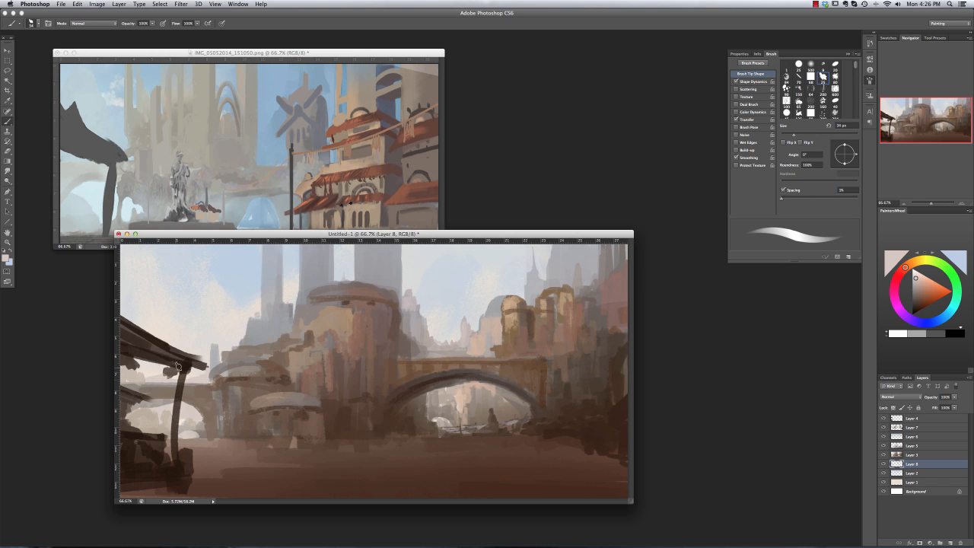
{"action": "left_click", "coordinate": [231, 343], "text": "alt"}
{"action": "left_click", "coordinate": [242, 332], "text": "alt"}
{"action": "left_click_drag", "start_coordinate": [240, 334], "coordinate": [294, 293]}
Reduce the brush to 10 px and paint thin distant spires left of the tall towers in sampled hazy tones.
{"action": "right_click", "coordinate": [251, 323]}
{"action": "key", "text": "Escape"}
{"action": "right_click", "coordinate": [243, 314]}
{"action": "left_click", "coordinate": [265, 259]}
{"action": "key", "text": "Return"}
{"action": "left_click", "coordinate": [216, 348], "text": "alt"}
{"action": "left_click_drag", "start_coordinate": [207, 346], "coordinate": [207, 356]}
{"action": "left_click", "coordinate": [216, 348], "text": "alt"}
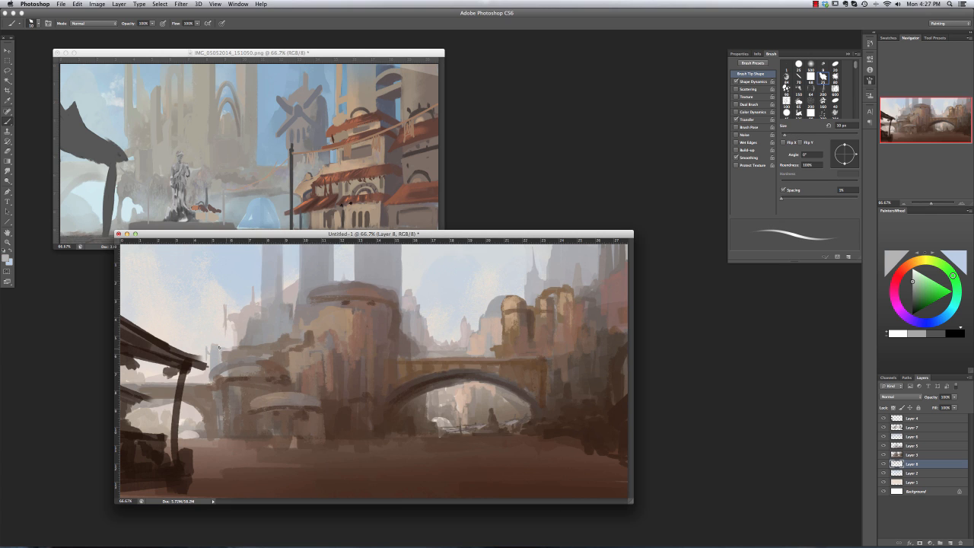
On Layer 7, add small details beneath the left bridge's arch and touch up the distant dome with sampled tones.
{"action": "left_click", "coordinate": [143, 381], "text": "alt"}
{"action": "left_click", "coordinate": [920, 418]}
{"action": "left_click", "coordinate": [921, 427]}
{"action": "left_click", "coordinate": [214, 429], "text": "alt"}
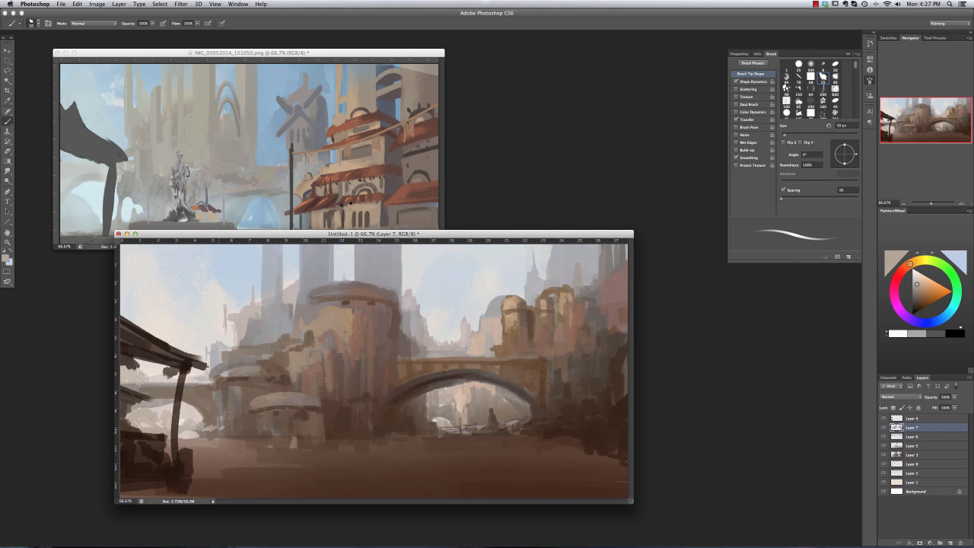
{"action": "left_click", "coordinate": [200, 436], "text": "alt"}
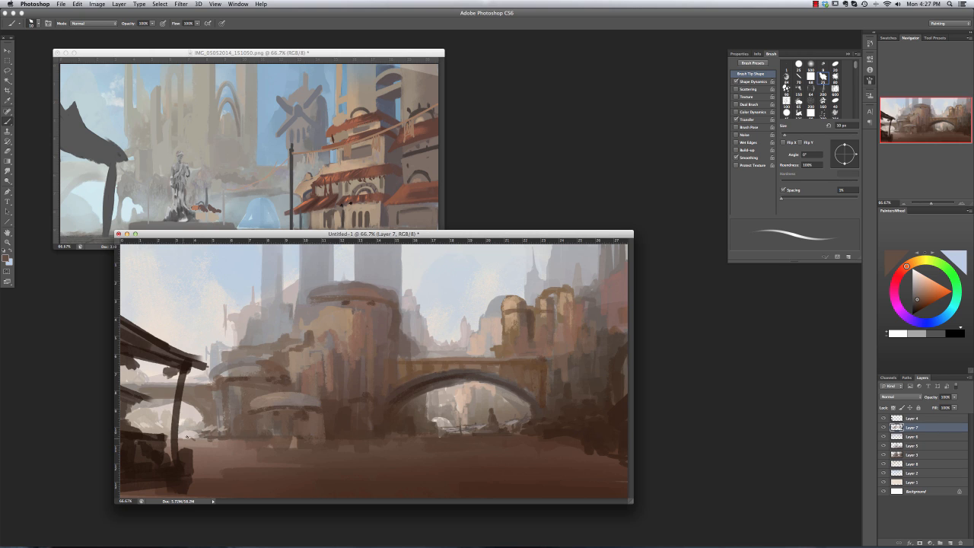
{"action": "left_click", "coordinate": [152, 428], "text": "alt"}
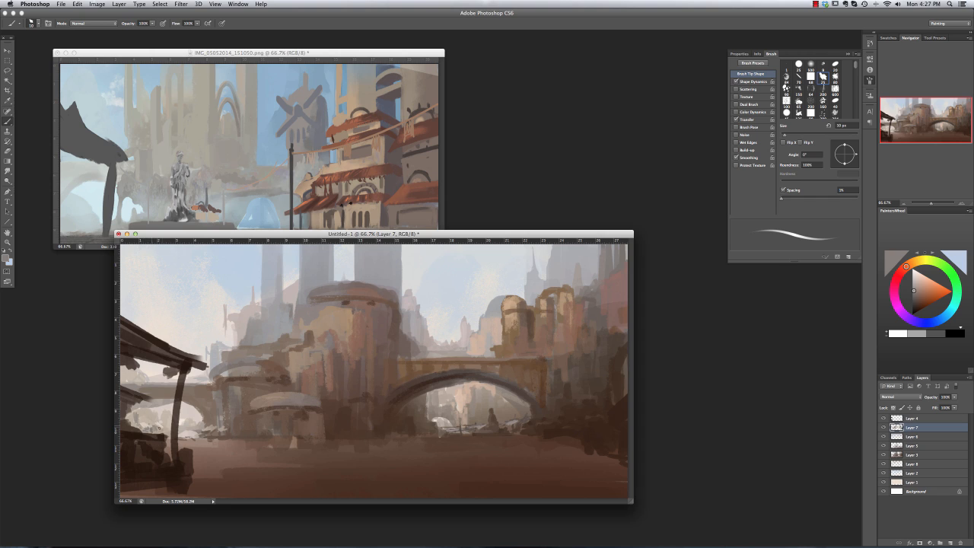
{"action": "left_click", "coordinate": [152, 418], "text": "alt"}
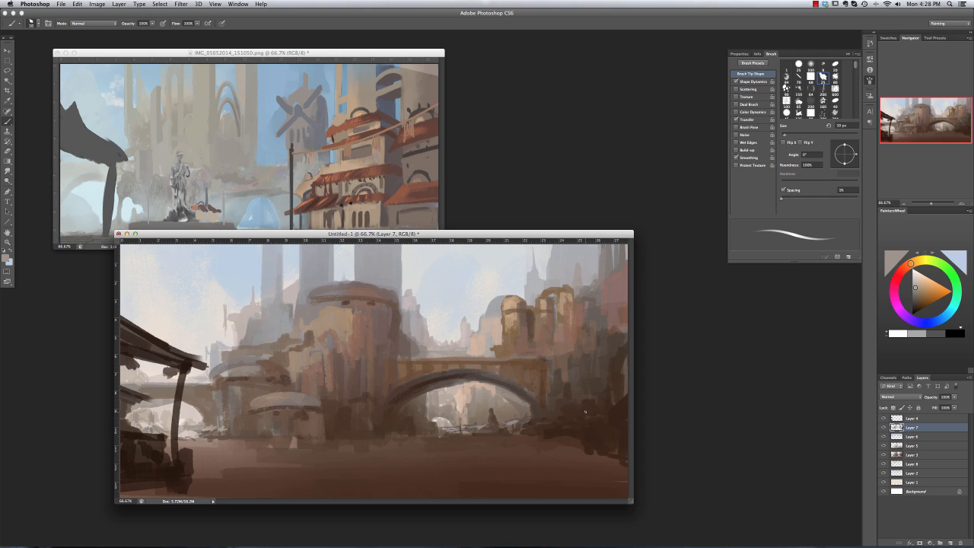
{"action": "left_click", "coordinate": [494, 318], "text": "alt"}
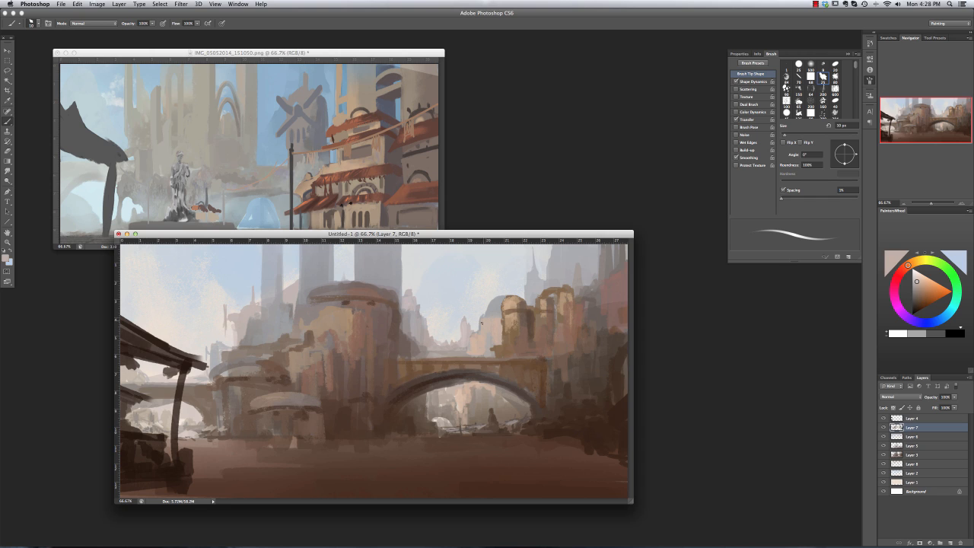
On a new layer, paint reddish-brown awnings below the round-topped towers with the brush set to 22 px.
{"action": "left_click", "coordinate": [598, 410], "text": "alt"}
{"action": "right_click", "coordinate": [598, 411]}
{"action": "left_click_drag", "start_coordinate": [614, 260], "coordinate": [622, 260]}
{"action": "key", "text": "Return"}
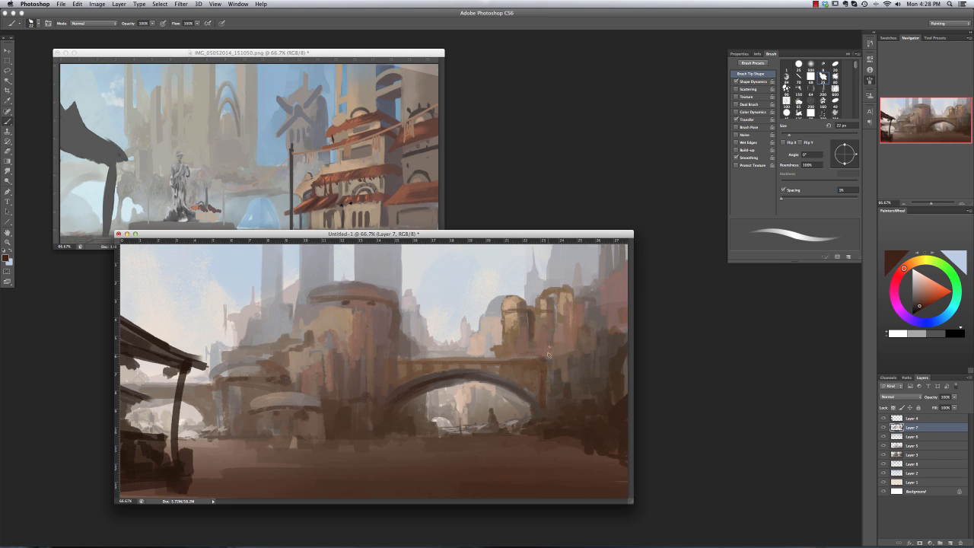
{"action": "left_click", "coordinate": [950, 542]}
{"action": "mouse_move", "coordinate": [548, 351]}
{"action": "left_mouse_down"}
{"action": "mouse_move", "coordinate": [561, 346]}
{"action": "mouse_move", "coordinate": [498, 355]}
{"action": "left_mouse_up"}
{"action": "left_click", "coordinate": [494, 356], "text": "alt"}
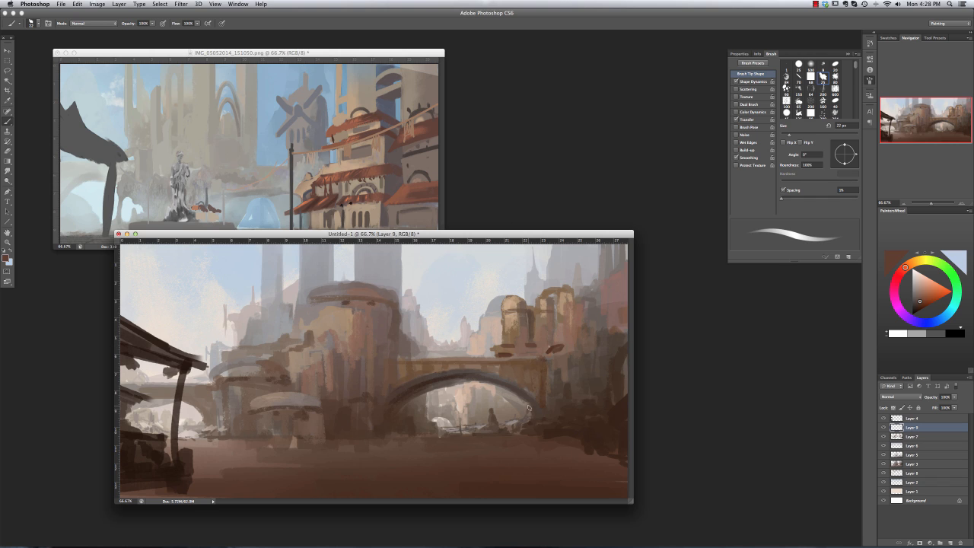
Set the brush opacity to 58%, undo the test mark, and paint bright orange canopies beneath the right bridge's arch.
{"action": "key", "text": "5"}
{"action": "key", "text": "8"}
{"action": "left_click", "coordinate": [486, 394]}
{"action": "key", "text": "super+z"}
{"action": "left_click", "coordinate": [941, 286]}
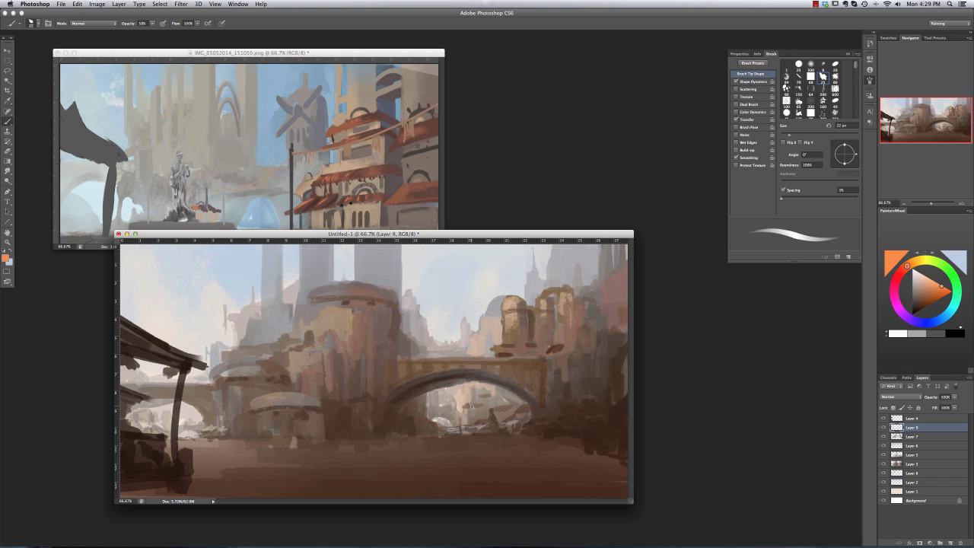
{"action": "left_click_drag", "start_coordinate": [487, 396], "coordinate": [478, 397]}
{"action": "left_click_drag", "start_coordinate": [464, 405], "coordinate": [442, 405]}
Refine the canopies, buildings and silhouettes beneath the right arch with sampled light and dark tones.
{"action": "left_click", "coordinate": [447, 399], "text": "alt"}
{"action": "left_click", "coordinate": [507, 409], "text": "alt"}
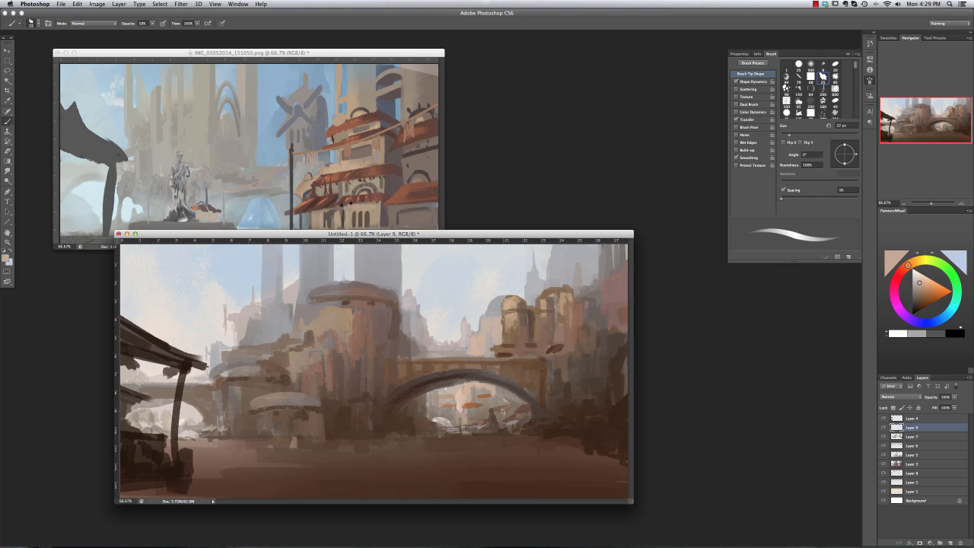
{"action": "left_click", "coordinate": [484, 422], "text": "alt"}
{"action": "left_click", "coordinate": [511, 426], "text": "alt"}
{"action": "left_click", "coordinate": [491, 400], "text": "alt"}
Clean up the right arch's underside and curved rim, and detail the bridge's face with sampled tones.
{"action": "left_click", "coordinate": [493, 388], "text": "alt"}
{"action": "left_click_drag", "start_coordinate": [499, 389], "coordinate": [522, 404]}
{"action": "left_click", "coordinate": [435, 380], "text": "alt"}
{"action": "mouse_move", "coordinate": [435, 380]}
{"action": "left_mouse_down"}
{"action": "mouse_move", "coordinate": [498, 382]}
{"action": "mouse_move", "coordinate": [536, 400]}
{"action": "left_mouse_up"}
{"action": "left_click", "coordinate": [548, 392], "text": "alt"}
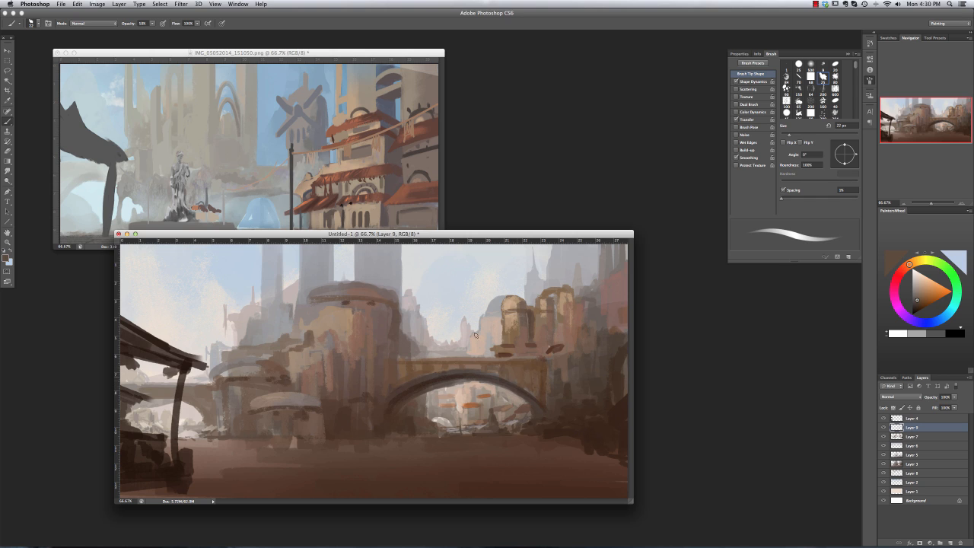
{"action": "left_click", "coordinate": [497, 366], "text": "alt"}
{"action": "key", "text": "super+Tab"}
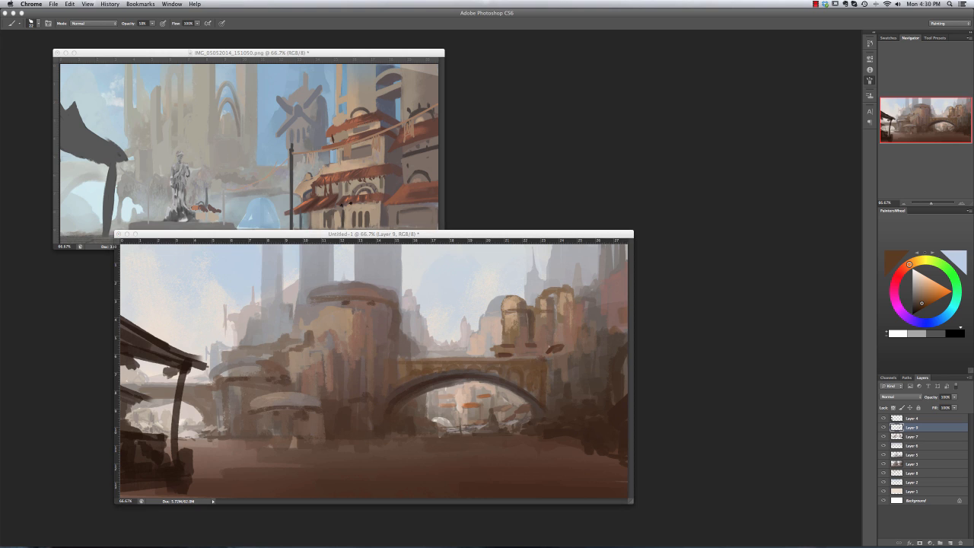
{"action": "key", "text": "super+Tab"}
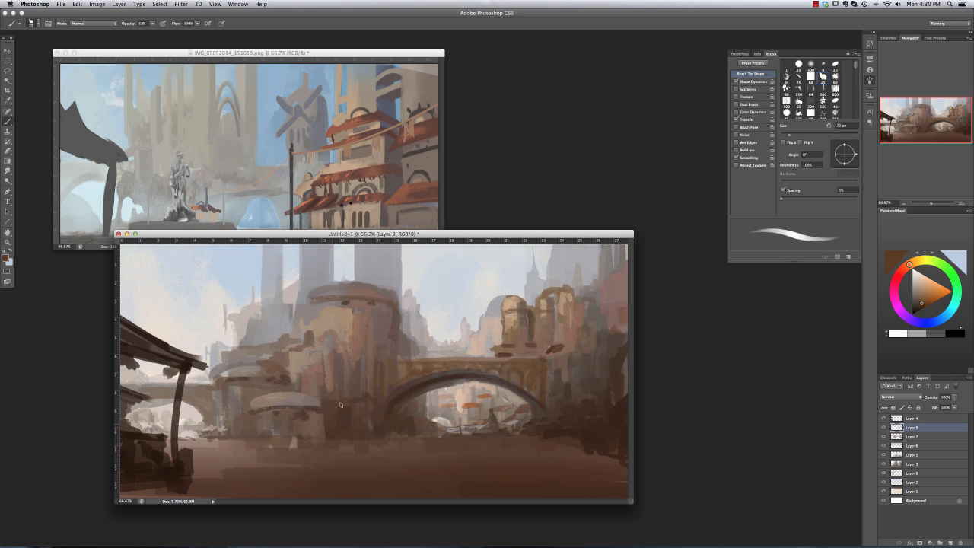
Sample the awning's red-brown and paint reddish accents on the round-topped towers, undoing the first spire stroke.
{"action": "left_click", "coordinate": [552, 350], "text": "alt"}
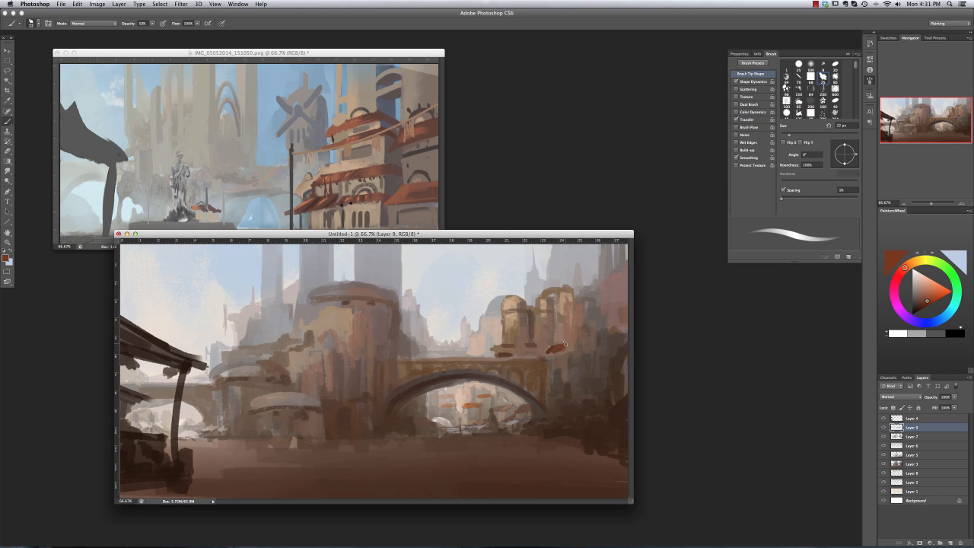
{"action": "left_click_drag", "start_coordinate": [580, 269], "coordinate": [585, 296]}
{"action": "key", "text": "super+z"}
{"action": "mouse_move", "coordinate": [531, 322]}
{"action": "left_mouse_down"}
{"action": "mouse_move", "coordinate": [544, 324]}
{"action": "mouse_move", "coordinate": [533, 309]}
{"action": "left_mouse_up"}
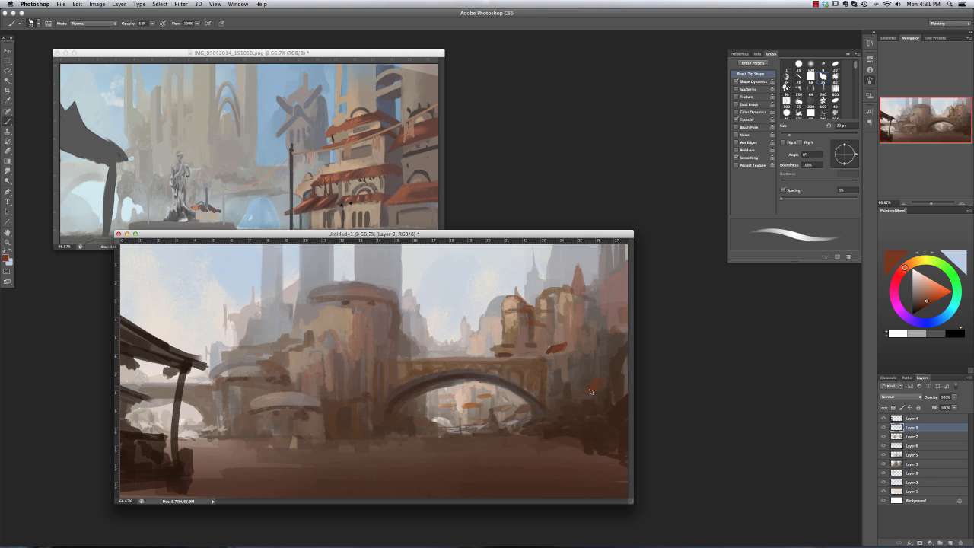
Paint an orange awning roof and a reddish accent at the right bridge's foot, shading around them with sampled browns.
{"action": "left_click", "coordinate": [560, 431], "text": "alt"}
{"action": "left_click", "coordinate": [566, 360], "text": "alt"}
{"action": "mouse_move", "coordinate": [588, 398]}
{"action": "left_mouse_down"}
{"action": "mouse_move", "coordinate": [588, 418]}
{"action": "mouse_move", "coordinate": [580, 416]}
{"action": "left_mouse_up"}
{"action": "left_click", "coordinate": [572, 413], "text": "alt"}
{"action": "left_click", "coordinate": [585, 404], "text": "alt"}
{"action": "left_click", "coordinate": [591, 392], "text": "alt"}
{"action": "left_click", "coordinate": [586, 391], "text": "alt"}
{"action": "mouse_move", "coordinate": [583, 380]}
{"action": "left_mouse_down"}
{"action": "mouse_move", "coordinate": [582, 357]}
{"action": "mouse_move", "coordinate": [583, 376]}
{"action": "left_mouse_up"}
{"action": "left_click", "coordinate": [550, 403], "text": "alt"}
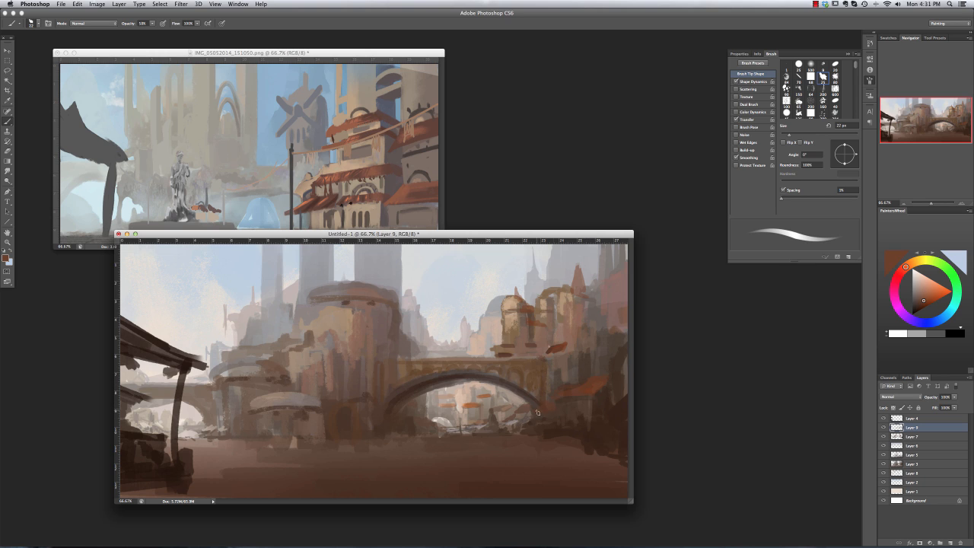
{"action": "left_click", "coordinate": [581, 343], "text": "alt"}
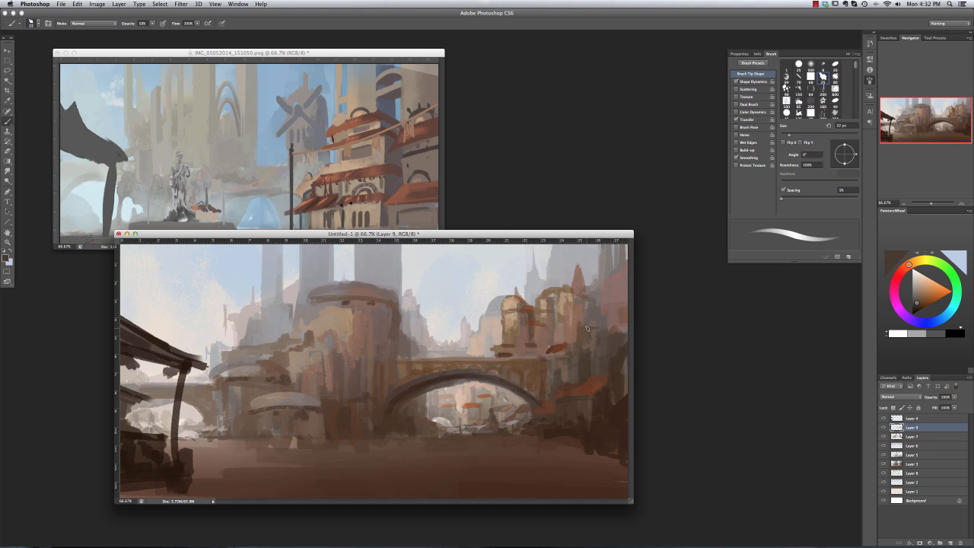
Block in the shadowed buildings at the far right, around the orange awning roof, with sampled browns.
{"action": "left_click", "coordinate": [619, 351], "text": "alt"}
{"action": "left_click_drag", "start_coordinate": [611, 364], "coordinate": [601, 408]}
{"action": "left_click", "coordinate": [592, 386], "text": "alt"}
{"action": "left_click", "coordinate": [605, 408], "text": "alt"}
{"action": "right_click", "coordinate": [595, 403]}
{"action": "left_click_drag", "start_coordinate": [608, 257], "coordinate": [604, 257]}
{"action": "left_click_drag", "start_coordinate": [152, 22], "coordinate": [164, 32]}
{"action": "mouse_move", "coordinate": [608, 381]}
{"action": "left_mouse_down"}
{"action": "mouse_move", "coordinate": [550, 401]}
{"action": "mouse_move", "coordinate": [562, 433]}
{"action": "mouse_move", "coordinate": [607, 442]}
{"action": "mouse_move", "coordinate": [623, 457]}
{"action": "left_mouse_up"}
Shape the small house and roofs at the bridge's right foot with sampled tones, undoing one stroke.
{"action": "left_click", "coordinate": [536, 362], "text": "alt"}
{"action": "left_click", "coordinate": [566, 421], "text": "alt"}
{"action": "left_click", "coordinate": [591, 446], "text": "alt"}
{"action": "left_click", "coordinate": [602, 372], "text": "alt"}
{"action": "left_click", "coordinate": [585, 350], "text": "alt"}
{"action": "key", "text": "super+z"}
{"action": "mouse_move", "coordinate": [582, 359]}
{"action": "left_mouse_down"}
{"action": "mouse_move", "coordinate": [547, 360]}
{"action": "mouse_move", "coordinate": [620, 333]}
{"action": "left_mouse_up"}
{"action": "left_click", "coordinate": [576, 371], "text": "alt"}
{"action": "left_click", "coordinate": [546, 368], "text": "alt"}
{"action": "left_click", "coordinate": [597, 341], "text": "alt"}
Switch to a textured brush and paint the walls of the right-edge buildings with sampled tones.
{"action": "right_click", "coordinate": [583, 343]}
{"action": "double_click", "coordinate": [622, 414]}
{"action": "left_click", "coordinate": [605, 353], "text": "alt"}
{"action": "mouse_move", "coordinate": [607, 340]}
{"action": "left_mouse_down"}
{"action": "mouse_move", "coordinate": [609, 325]}
{"action": "mouse_move", "coordinate": [593, 304]}
{"action": "mouse_move", "coordinate": [575, 335]}
{"action": "left_mouse_up"}
{"action": "left_click", "coordinate": [599, 335], "text": "alt"}
{"action": "mouse_move", "coordinate": [612, 303]}
{"action": "left_mouse_down"}
{"action": "mouse_move", "coordinate": [621, 280]}
{"action": "mouse_move", "coordinate": [608, 302]}
{"action": "left_mouse_up"}
{"action": "left_click", "coordinate": [533, 323], "text": "alt"}
Refine the distant buildings and shading beneath the right arch with sampled tones.
{"action": "left_click_drag", "start_coordinate": [518, 396], "coordinate": [452, 425]}
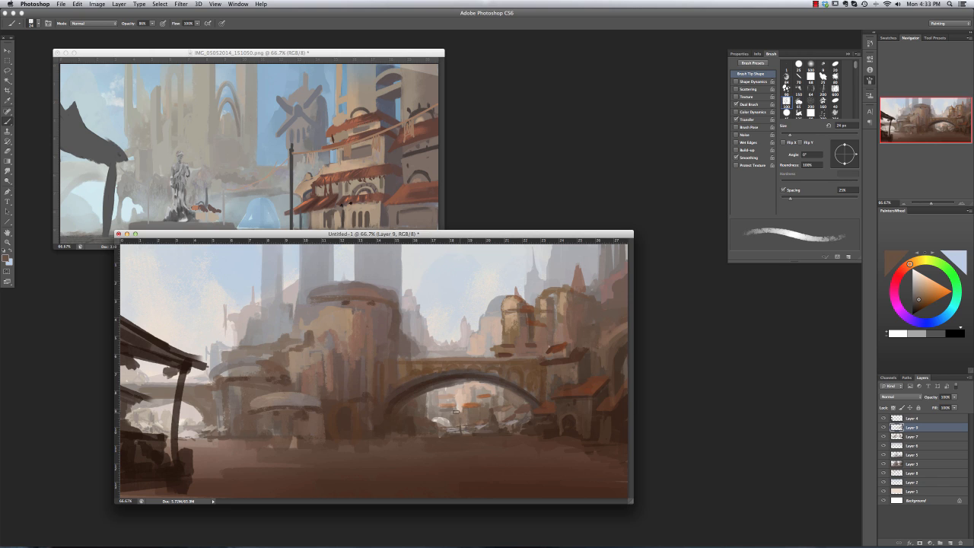
{"action": "left_click", "coordinate": [501, 422], "text": "alt"}
{"action": "left_click", "coordinate": [498, 402], "text": "alt"}
{"action": "left_click_drag", "start_coordinate": [505, 385], "coordinate": [499, 402]}
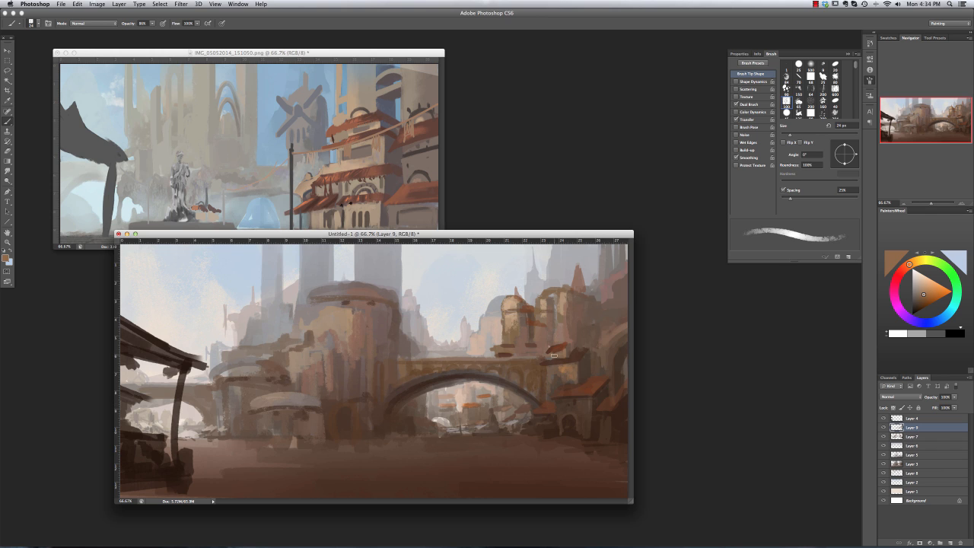
Define the arched facade at the far right with smaller brush strokes in sampled light and brown tones.
{"action": "right_click", "coordinate": [547, 344]}
{"action": "left_click", "coordinate": [561, 268]}
{"action": "key", "text": "Return"}
{"action": "left_click", "coordinate": [536, 352], "text": "alt"}
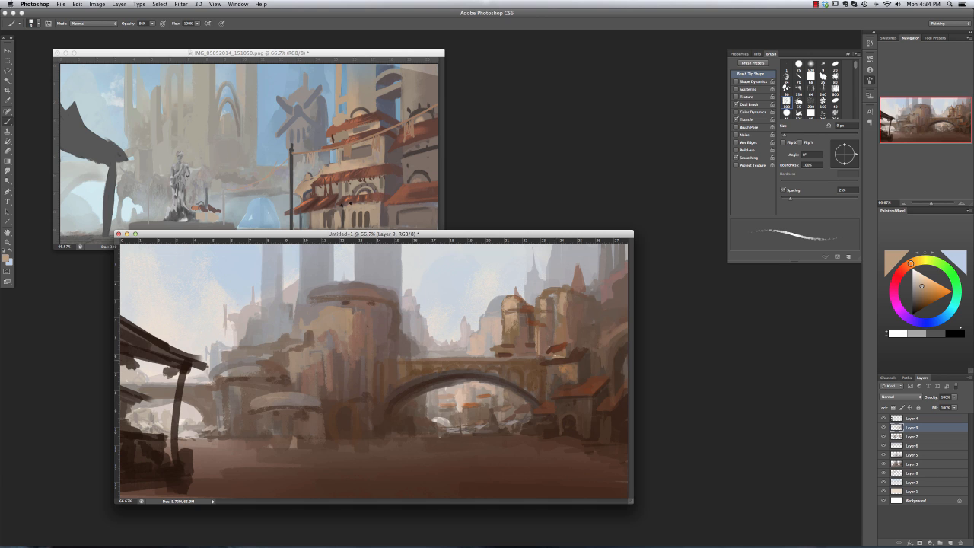
{"action": "mouse_move", "coordinate": [614, 321]}
{"action": "left_mouse_down"}
{"action": "mouse_move", "coordinate": [613, 292]}
{"action": "mouse_move", "coordinate": [625, 311]}
{"action": "mouse_move", "coordinate": [607, 340]}
{"action": "mouse_move", "coordinate": [623, 342]}
{"action": "mouse_move", "coordinate": [607, 363]}
{"action": "left_mouse_up"}
{"action": "right_click", "coordinate": [606, 305]}
{"action": "left_click", "coordinate": [626, 268]}
{"action": "key", "text": "Return"}
{"action": "left_click", "coordinate": [620, 298], "text": "alt"}
{"action": "left_click", "coordinate": [620, 310], "text": "alt"}
{"action": "left_click", "coordinate": [613, 346], "text": "alt"}
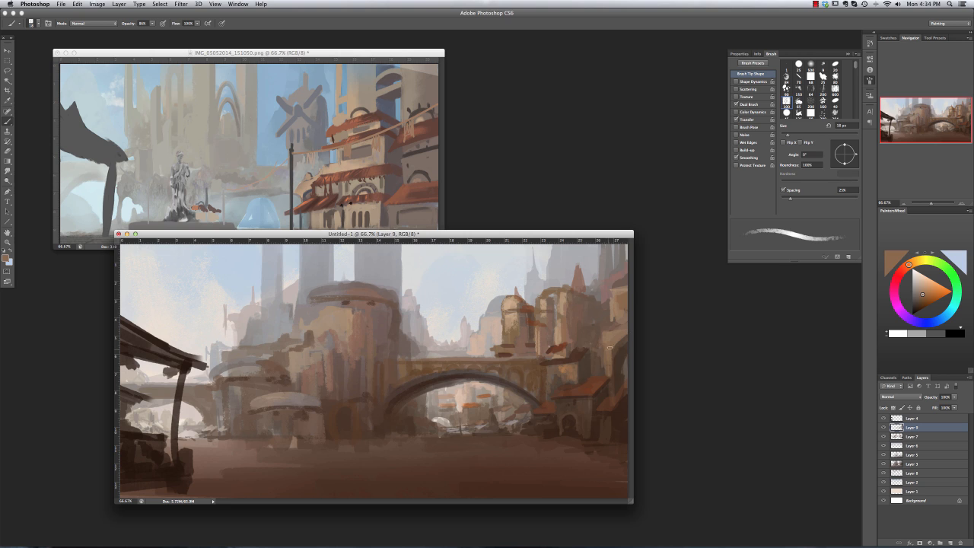
Shade the walls where the large round tower meets the bridge with sampled tones, raising brush opacity to 100%.
{"action": "left_click", "coordinate": [408, 318], "text": "alt"}
{"action": "left_click", "coordinate": [407, 350], "text": "alt"}
{"action": "left_click", "coordinate": [404, 357], "text": "alt"}
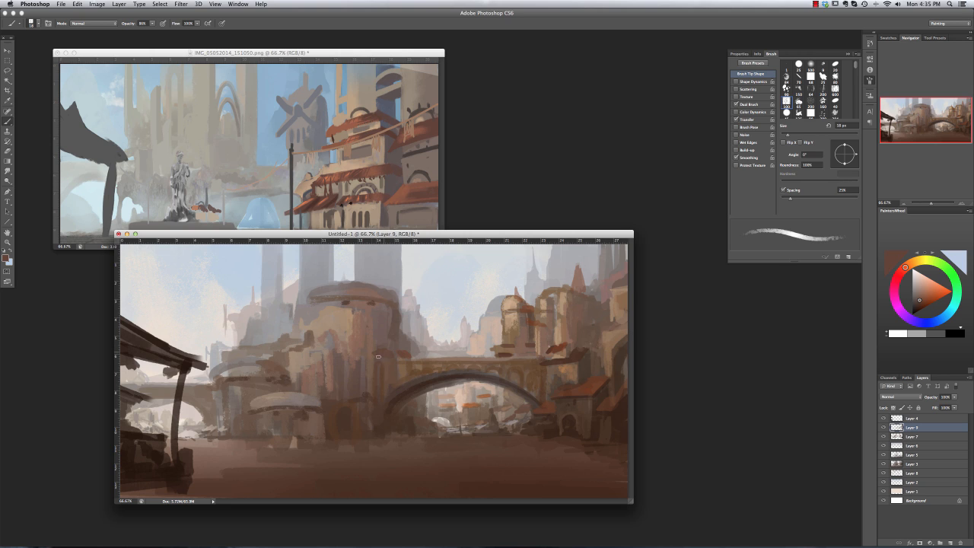
{"action": "key", "text": "0"}
{"action": "left_click", "coordinate": [380, 392], "text": "alt"}
{"action": "left_click", "coordinate": [385, 427], "text": "alt"}
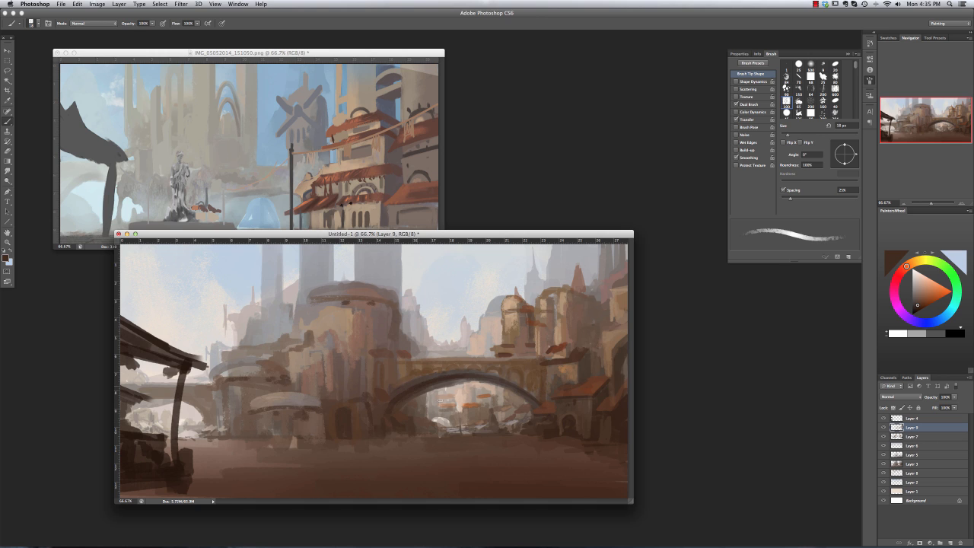
Select thin irregular strips along the ground line beneath the buildings and bridge with the Lasso tool.
{"action": "left_click", "coordinate": [480, 403], "text": "alt"}
{"action": "right_click", "coordinate": [466, 407]}
{"action": "key", "text": "l"}
{"action": "mouse_move", "coordinate": [394, 430]}
{"action": "left_mouse_down"}
{"action": "mouse_move", "coordinate": [419, 431]}
{"action": "mouse_move", "coordinate": [393, 429]}
{"action": "left_mouse_up"}
{"action": "mouse_move", "coordinate": [392, 429]}
{"action": "left_mouse_down"}
{"action": "mouse_move", "coordinate": [374, 409]}
{"action": "mouse_move", "coordinate": [371, 432]}
{"action": "mouse_move", "coordinate": [303, 430]}
{"action": "left_mouse_up"}
{"action": "left_click_drag", "start_coordinate": [429, 430], "coordinate": [445, 432]}
{"action": "left_click_drag", "start_coordinate": [516, 429], "coordinate": [552, 432]}
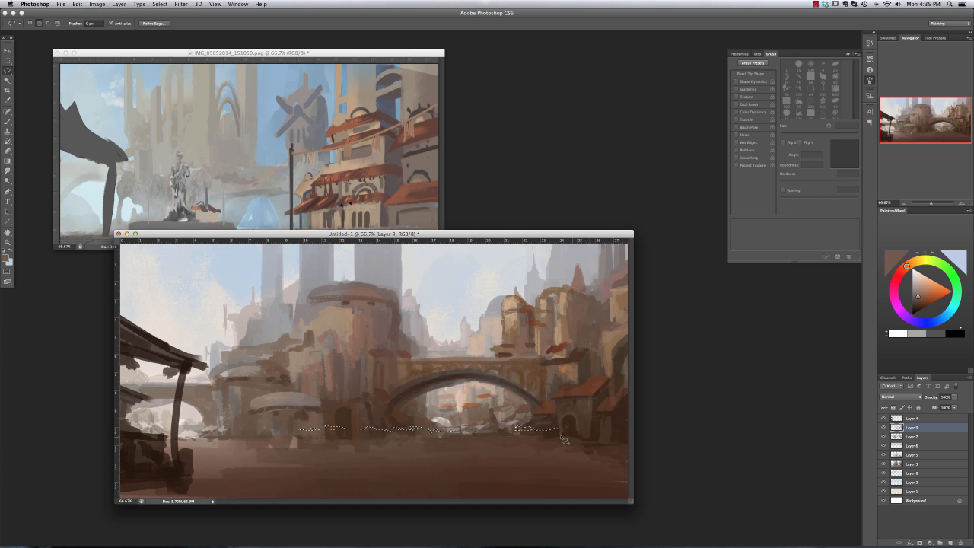
Paint the selected strips with a larger textured brush in muted yellow and green hues as distant market canopies.
{"action": "key", "text": "b"}
{"action": "right_click", "coordinate": [620, 427]}
{"action": "left_click", "coordinate": [922, 290]}
{"action": "left_click", "coordinate": [921, 260]}
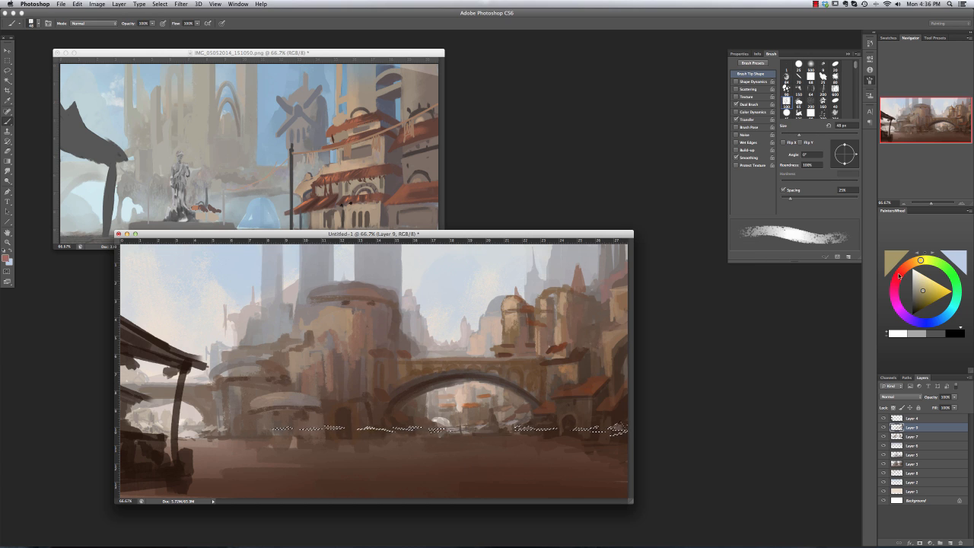
{"action": "left_click", "coordinate": [955, 294]}
{"action": "left_click", "coordinate": [916, 293]}
Invert the selection, shade around the canopy strips with a soft brush in a sampled tone, and deselect.
{"action": "right_click", "coordinate": [426, 320]}
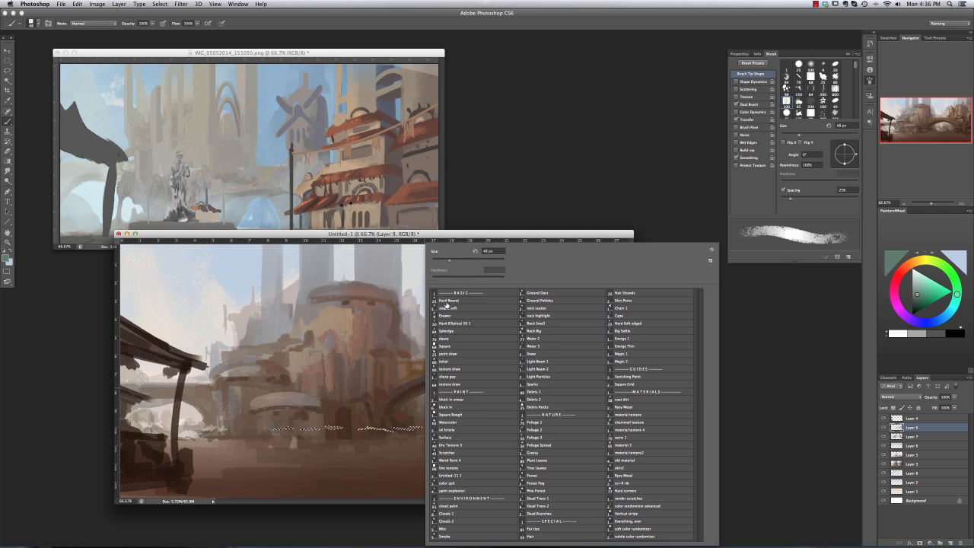
{"action": "left_click", "coordinate": [448, 307]}
{"action": "left_click", "coordinate": [403, 433], "text": "alt"}
{"action": "key", "text": "super+shift+i"}
{"action": "left_click_drag", "start_coordinate": [283, 435], "coordinate": [418, 429]}
{"action": "key", "text": "super+d"}
Paint a dark statue silhouette with a broad base on the plaza beside the domed hut.
{"action": "right_click", "coordinate": [575, 280]}
{"action": "double_click", "coordinate": [601, 319]}
{"action": "left_click", "coordinate": [554, 438], "text": "alt"}
{"action": "right_click", "coordinate": [555, 438]}
{"action": "double_click", "coordinate": [582, 320]}
{"action": "left_click_drag", "start_coordinate": [278, 447], "coordinate": [385, 453]}
{"action": "mouse_move", "coordinate": [303, 447]}
{"action": "left_mouse_down"}
{"action": "mouse_move", "coordinate": [337, 434]}
{"action": "mouse_move", "coordinate": [337, 410]}
{"action": "mouse_move", "coordinate": [325, 438]}
{"action": "left_mouse_up"}
{"action": "left_click", "coordinate": [330, 430], "text": "alt"}
{"action": "mouse_move", "coordinate": [333, 404]}
{"action": "left_mouse_down"}
{"action": "mouse_move", "coordinate": [335, 449]}
{"action": "mouse_move", "coordinate": [297, 447]}
{"action": "mouse_move", "coordinate": [455, 443]}
{"action": "mouse_move", "coordinate": [373, 446]}
{"action": "left_mouse_up"}
{"action": "left_click", "coordinate": [368, 428], "text": "alt"}
Add a new layer and paint a sunlit strip across the plaza ground, undoing one stroke.
{"action": "left_click", "coordinate": [950, 542]}
{"action": "left_click", "coordinate": [449, 444], "text": "alt"}
{"action": "left_click_drag", "start_coordinate": [432, 447], "coordinate": [376, 447]}
{"action": "key", "text": "super+z"}
{"action": "left_click_drag", "start_coordinate": [291, 440], "coordinate": [180, 443]}
{"action": "left_click", "coordinate": [374, 444], "text": "alt"}
{"action": "mouse_move", "coordinate": [200, 441]}
{"action": "left_mouse_down"}
{"action": "mouse_move", "coordinate": [268, 441]}
{"action": "mouse_move", "coordinate": [181, 444]}
{"action": "mouse_move", "coordinate": [427, 449]}
{"action": "left_mouse_up"}
Pick a warm light colour and work the sunlit ground strip around the statue base with sampled tones.
{"action": "left_click", "coordinate": [931, 284]}
{"action": "right_click", "coordinate": [276, 444]}
{"action": "right_click", "coordinate": [275, 426]}
{"action": "left_click", "coordinate": [301, 415]}
{"action": "left_click", "coordinate": [395, 446], "text": "alt"}
{"action": "left_click", "coordinate": [373, 446], "text": "alt"}
{"action": "left_click_drag", "start_coordinate": [282, 453], "coordinate": [193, 455]}
Add warm light to the domed hut and the round building beside it, undoing the strokes on the tower.
{"action": "left_click", "coordinate": [255, 418], "text": "alt"}
{"action": "mouse_move", "coordinate": [255, 416]}
{"action": "left_mouse_down"}
{"action": "mouse_move", "coordinate": [255, 436]}
{"action": "mouse_move", "coordinate": [274, 417]}
{"action": "mouse_move", "coordinate": [292, 436]}
{"action": "left_mouse_up"}
{"action": "left_click_drag", "start_coordinate": [303, 366], "coordinate": [322, 400]}
{"action": "key", "text": "alt+super+z"}
{"action": "key", "text": "alt+super+z"}
{"action": "mouse_move", "coordinate": [240, 432]}
{"action": "left_mouse_down"}
{"action": "mouse_move", "coordinate": [241, 391]}
{"action": "mouse_move", "coordinate": [238, 431]}
{"action": "left_mouse_up"}
{"action": "left_click_drag", "start_coordinate": [229, 427], "coordinate": [226, 391]}
Build up sampled warm tones on the hut and round building walls, undoing the last tower stroke.
{"action": "left_click", "coordinate": [410, 368], "text": "alt"}
{"action": "left_click_drag", "start_coordinate": [299, 417], "coordinate": [303, 434]}
{"action": "left_click_drag", "start_coordinate": [248, 390], "coordinate": [240, 430]}
{"action": "mouse_move", "coordinate": [239, 392]}
{"action": "left_mouse_down"}
{"action": "mouse_move", "coordinate": [241, 427]}
{"action": "mouse_move", "coordinate": [234, 422]}
{"action": "left_mouse_up"}
{"action": "left_click", "coordinate": [284, 426], "text": "alt"}
{"action": "left_click_drag", "start_coordinate": [304, 356], "coordinate": [303, 373]}
{"action": "key", "text": "alt+super+z"}
Sample an orange accent and glaze it over the hut and round building, undoing the last stroke.
{"action": "left_click", "coordinate": [469, 406], "text": "alt"}
{"action": "right_click", "coordinate": [322, 383]}
{"action": "left_click", "coordinate": [338, 382]}
{"action": "left_click_drag", "start_coordinate": [277, 428], "coordinate": [289, 399]}
{"action": "left_click_drag", "start_coordinate": [240, 424], "coordinate": [238, 389]}
{"action": "key", "text": "alt+super+z"}
Glaze orange light over the round building and large tower with a soft-edged brush.
{"action": "right_click", "coordinate": [316, 397]}
{"action": "double_click", "coordinate": [326, 409]}
{"action": "left_click_drag", "start_coordinate": [232, 441], "coordinate": [232, 407]}
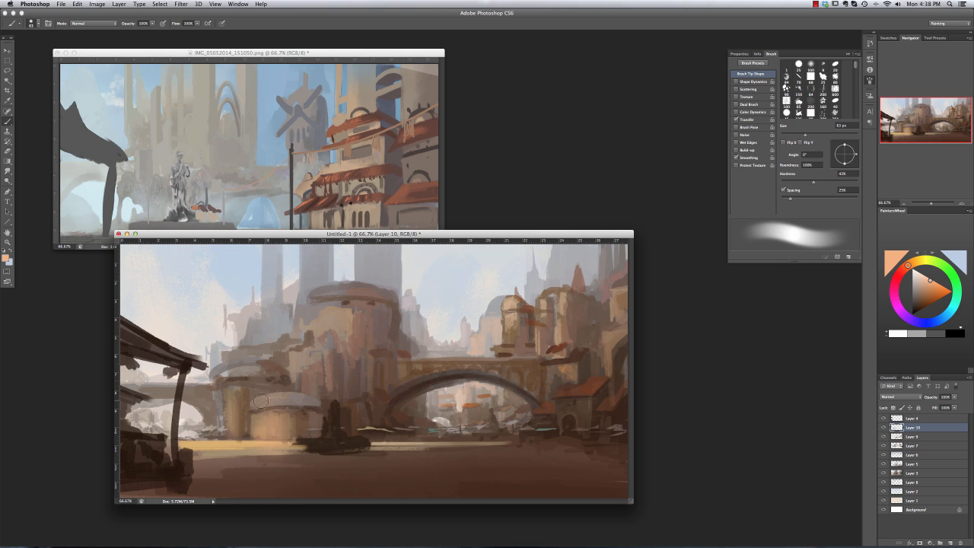
{"action": "left_click_drag", "start_coordinate": [307, 375], "coordinate": [307, 356]}
{"action": "left_click_drag", "start_coordinate": [327, 335], "coordinate": [327, 314]}
Soften the brush and extend the orange light along the ground from the statue base to beneath the bridge.
{"action": "right_click", "coordinate": [324, 370]}
{"action": "left_click", "coordinate": [367, 278]}
{"action": "mouse_move", "coordinate": [350, 443]}
{"action": "left_mouse_down"}
{"action": "mouse_move", "coordinate": [222, 450]}
{"action": "mouse_move", "coordinate": [357, 448]}
{"action": "left_mouse_up"}
{"action": "right_click", "coordinate": [405, 448]}
{"action": "left_click_drag", "start_coordinate": [445, 260], "coordinate": [438, 260]}
{"action": "left_click_drag", "start_coordinate": [441, 278], "coordinate": [428, 278]}
{"action": "left_click", "coordinate": [365, 450]}
{"action": "left_click_drag", "start_coordinate": [367, 446], "coordinate": [544, 442]}
Switch to a fine brush and add light stall posts and facade details around the bridge's right foot.
{"action": "right_click", "coordinate": [560, 441]}
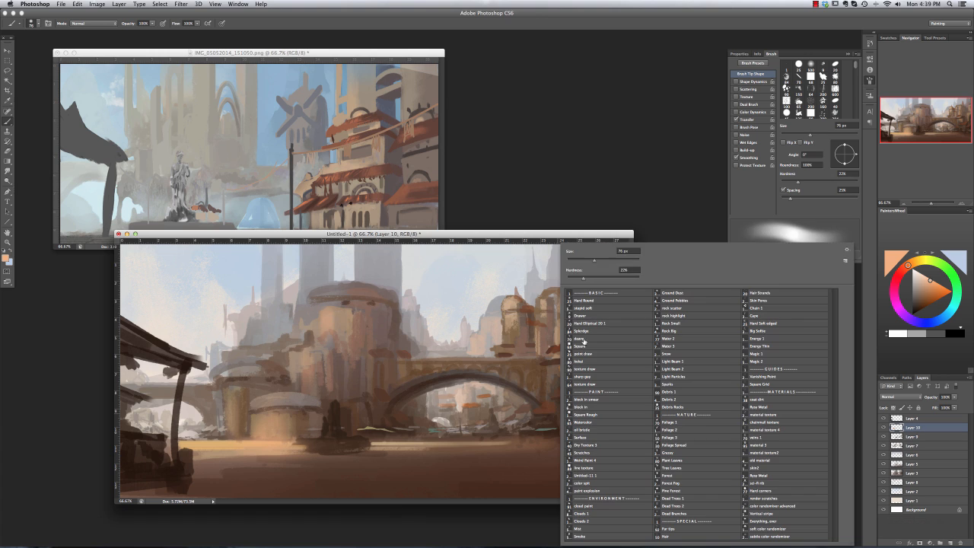
{"action": "left_click", "coordinate": [584, 354]}
{"action": "key", "text": "bracketleft"}
{"action": "key", "text": "bracketleft"}
{"action": "key", "text": "bracketleft"}
{"action": "key", "text": "bracketleft"}
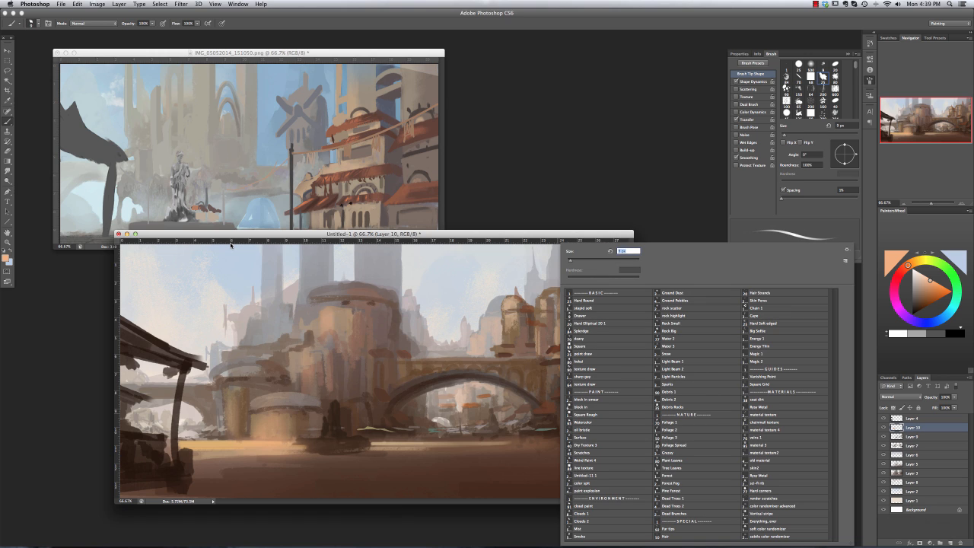
{"action": "key", "text": "Return"}
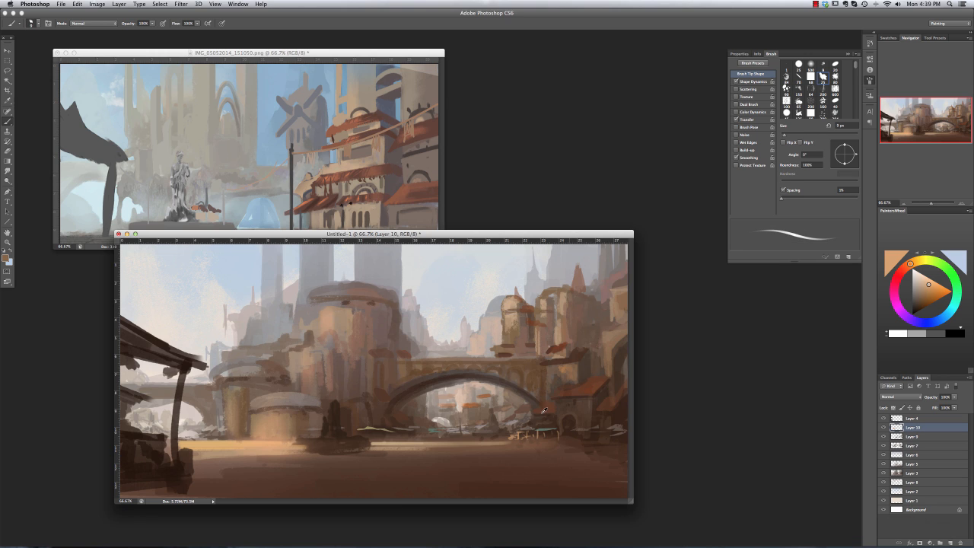
{"action": "left_click", "coordinate": [574, 370], "text": "alt"}
{"action": "left_click", "coordinate": [568, 377], "text": "alt"}
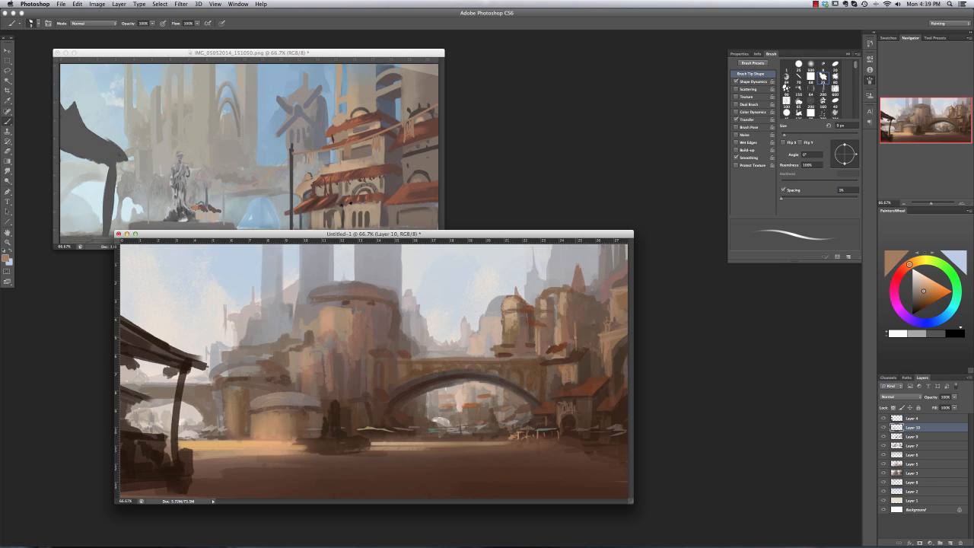
Paint crossed windmill blades on the round-topped tower above the bridge in a sampled reddish brown.
{"action": "left_click", "coordinate": [517, 308], "text": "alt"}
{"action": "left_click_drag", "start_coordinate": [519, 317], "coordinate": [495, 302]}
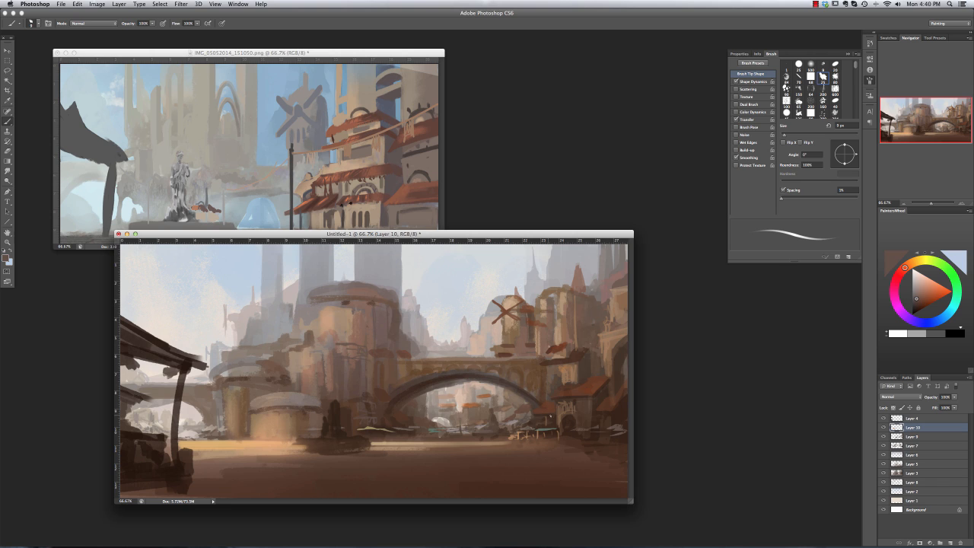
Detail the house and the market stalls along the ground beneath the bridge with sampled light and dark tones.
{"action": "left_click", "coordinate": [554, 380], "text": "alt"}
{"action": "left_click", "coordinate": [575, 416], "text": "alt"}
{"action": "left_click", "coordinate": [378, 439], "text": "alt"}
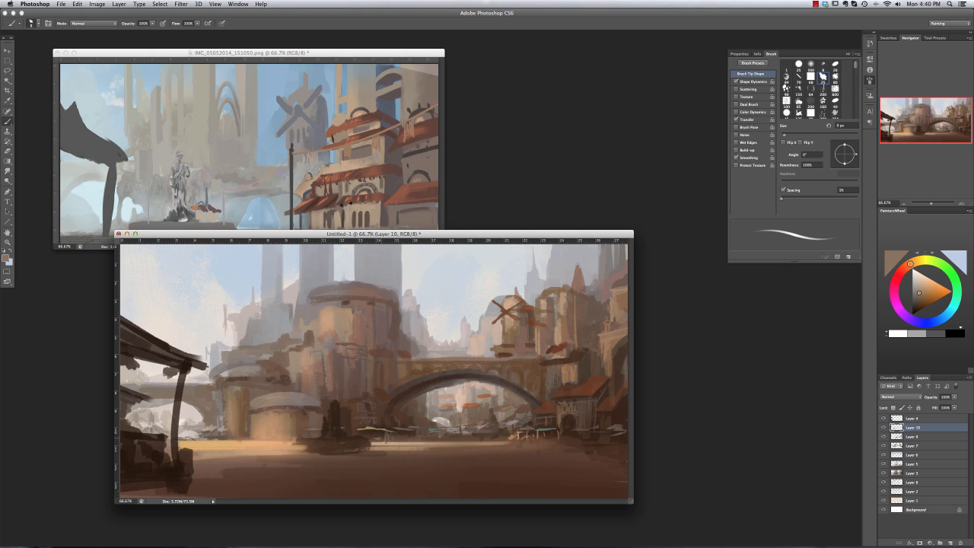
{"action": "left_click", "coordinate": [413, 432], "text": "alt"}
{"action": "left_click", "coordinate": [435, 435], "text": "alt"}
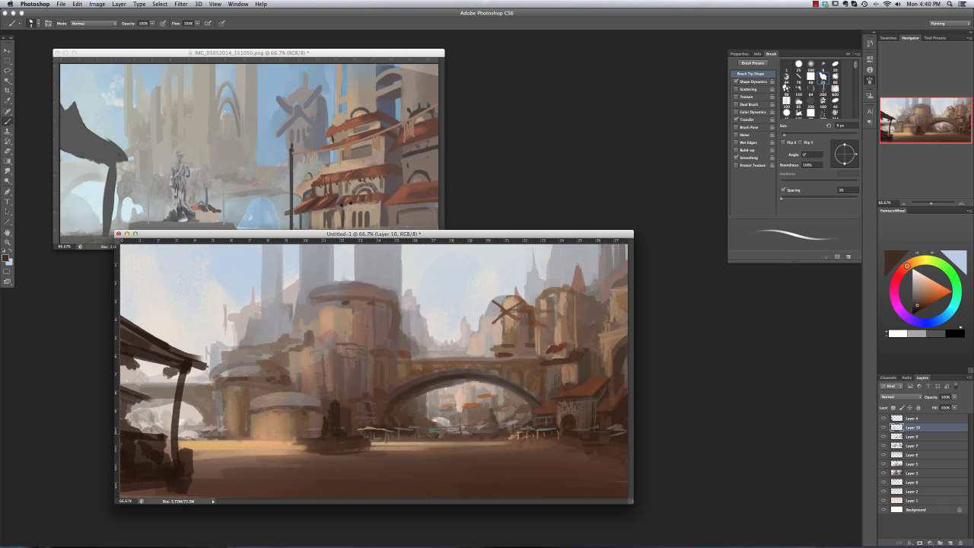
Lasso a shape beneath the right arch, paint inside and outside it with a soft brush and sampled tones, and deselect.
{"action": "key", "text": "l"}
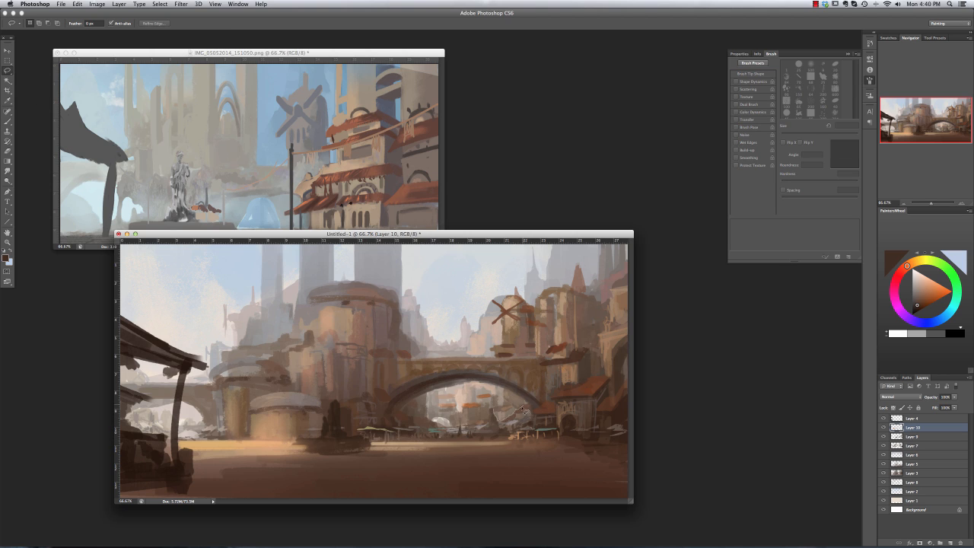
{"action": "mouse_move", "coordinate": [468, 428]}
{"action": "left_mouse_down"}
{"action": "mouse_move", "coordinate": [525, 402]}
{"action": "mouse_move", "coordinate": [480, 407]}
{"action": "mouse_move", "coordinate": [520, 408]}
{"action": "left_mouse_up"}
{"action": "key", "text": "b"}
{"action": "right_click", "coordinate": [491, 303]}
{"action": "left_click", "coordinate": [517, 308]}
{"action": "left_click", "coordinate": [406, 280], "text": "alt"}
{"action": "left_click", "coordinate": [508, 403], "text": "alt"}
{"action": "key", "text": "super+shift+i"}
{"action": "left_click", "coordinate": [525, 416], "text": "alt"}
{"action": "left_click", "coordinate": [502, 418], "text": "alt"}
{"action": "key", "text": "super+d"}
Lasso the windmill tower, soften it with sampled tones using the soft brush, and deselect.
{"action": "key", "text": "l"}
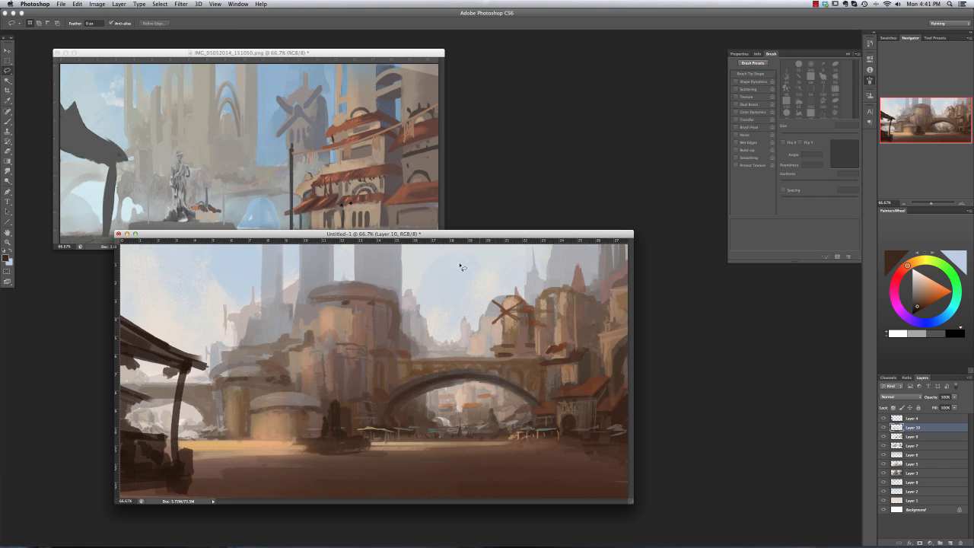
{"action": "mouse_move", "coordinate": [528, 322]}
{"action": "left_mouse_down"}
{"action": "mouse_move", "coordinate": [451, 341]}
{"action": "mouse_move", "coordinate": [449, 355]}
{"action": "mouse_move", "coordinate": [511, 347]}
{"action": "mouse_move", "coordinate": [511, 323]}
{"action": "mouse_move", "coordinate": [508, 336]}
{"action": "left_mouse_up"}
{"action": "key", "text": "b"}
{"action": "left_click", "coordinate": [476, 331], "text": "alt"}
{"action": "left_click", "coordinate": [515, 303], "text": "alt"}
{"action": "key", "text": "super+d"}
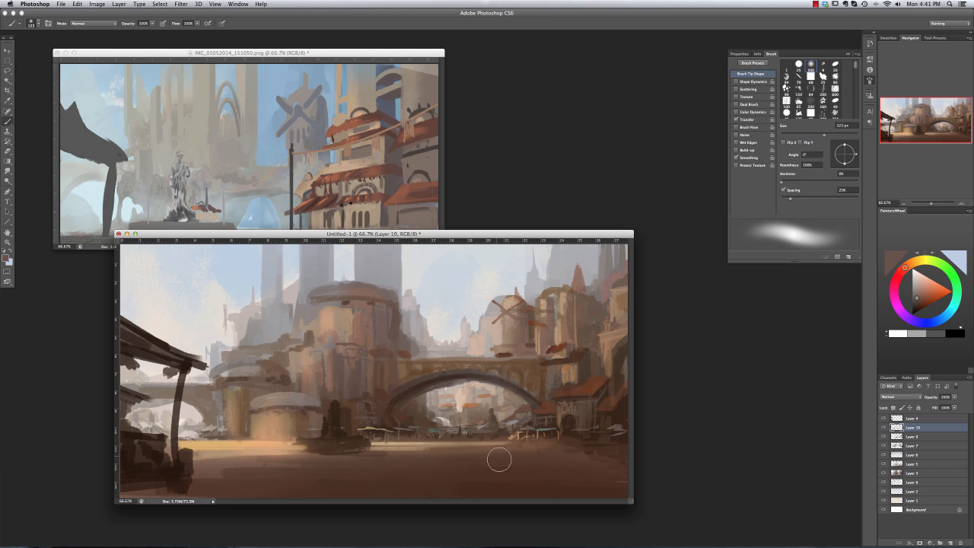
Shade the central round tower, the neighbouring buildings and the bridge with sampled brown tones using the large soft brush.
{"action": "left_click", "coordinate": [347, 421], "text": "alt"}
{"action": "left_click_drag", "start_coordinate": [348, 404], "coordinate": [358, 365]}
{"action": "key", "text": "super+z"}
{"action": "mouse_move", "coordinate": [381, 314]}
{"action": "left_mouse_down"}
{"action": "mouse_move", "coordinate": [378, 376]}
{"action": "mouse_move", "coordinate": [350, 352]}
{"action": "mouse_move", "coordinate": [365, 404]}
{"action": "mouse_move", "coordinate": [353, 393]}
{"action": "mouse_move", "coordinate": [266, 392]}
{"action": "left_mouse_up"}
{"action": "left_click", "coordinate": [346, 415], "text": "alt"}
{"action": "key", "text": "super+z"}
{"action": "left_click_drag", "start_coordinate": [285, 354], "coordinate": [304, 354]}
{"action": "left_click_drag", "start_coordinate": [532, 378], "coordinate": [520, 414]}
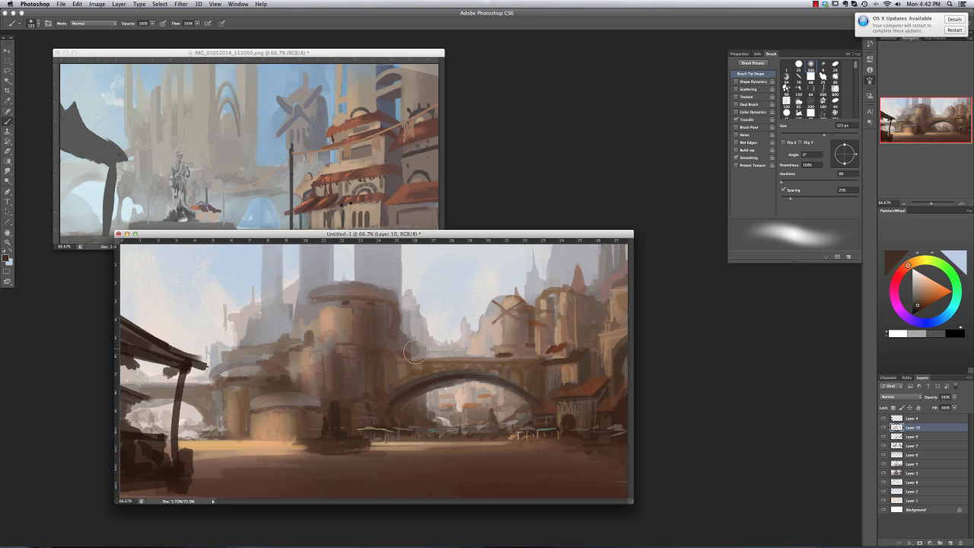
{"action": "left_click_drag", "start_coordinate": [413, 320], "coordinate": [415, 348]}
{"action": "key", "text": "e"}
{"action": "key", "text": "b"}
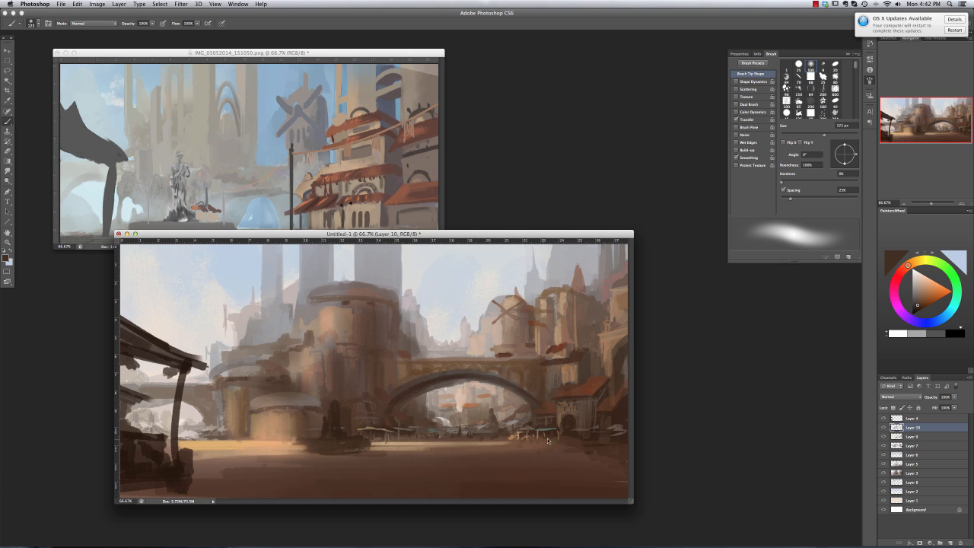
Make Layer 4 active, choose a textured brush, sample a dark brown and reposition the painting's window.
{"action": "left_click", "coordinate": [913, 419]}
{"action": "key", "text": "alt+shift+super+n"}
{"action": "right_click", "coordinate": [459, 372]}
{"action": "left_click", "coordinate": [487, 407]}
{"action": "left_click", "coordinate": [917, 427]}
{"action": "left_click", "coordinate": [916, 419]}
{"action": "left_click", "coordinate": [413, 385], "text": "alt"}
{"action": "right_click", "coordinate": [413, 385]}
{"action": "left_click", "coordinate": [437, 259]}
{"action": "left_click_drag", "start_coordinate": [372, 233], "coordinate": [383, 224]}
{"action": "left_click", "coordinate": [97, 5]}
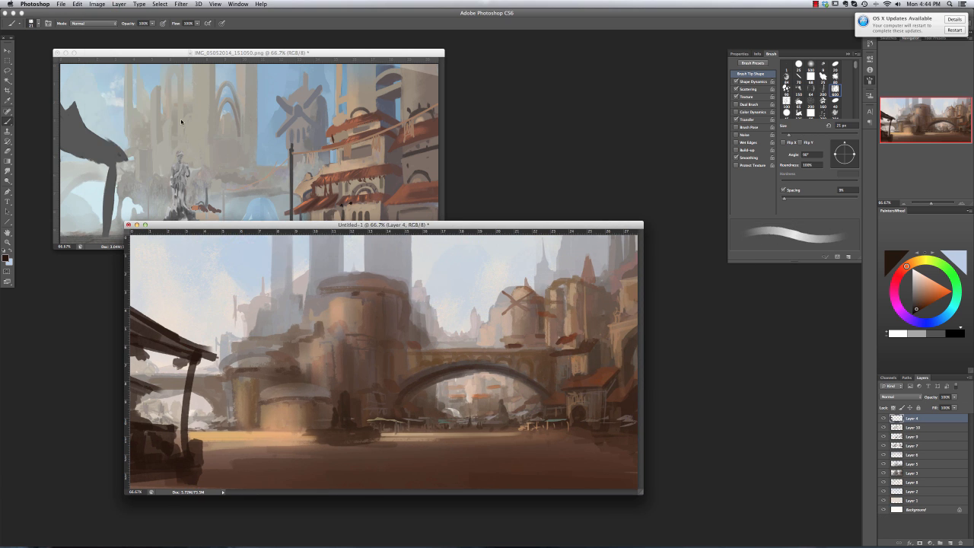
Add a new layer and sweep dark brown curved bands across the foreground ground.
{"action": "key", "text": "alt+shift+super+n"}
{"action": "left_click_drag", "start_coordinate": [330, 470], "coordinate": [632, 466]}
{"action": "mouse_move", "coordinate": [335, 473]}
{"action": "left_mouse_down"}
{"action": "mouse_move", "coordinate": [637, 483]}
{"action": "mouse_move", "coordinate": [220, 487]}
{"action": "left_mouse_up"}
{"action": "key", "text": "super+z"}
{"action": "key", "text": "super+z"}
{"action": "left_click", "coordinate": [355, 468], "text": "alt"}
{"action": "left_click_drag", "start_coordinate": [363, 464], "coordinate": [550, 463]}
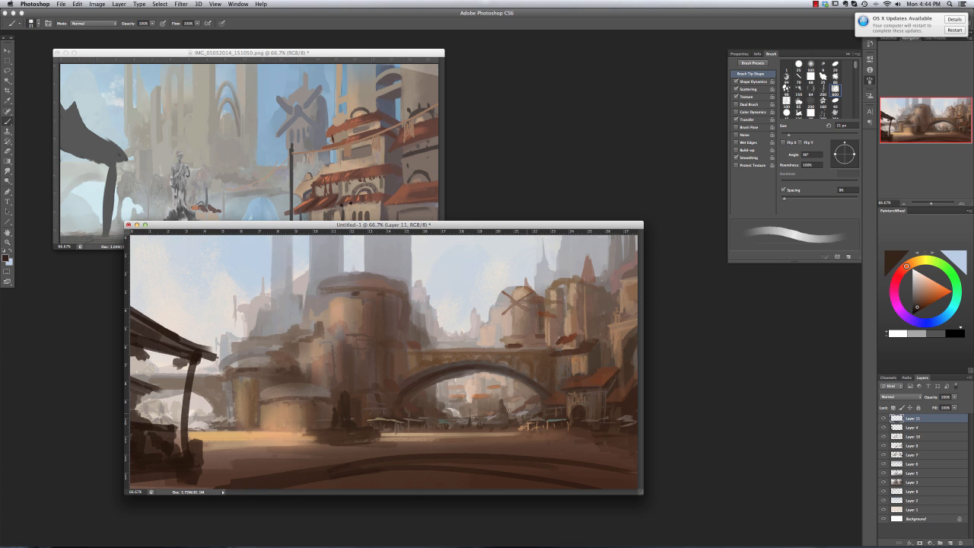
Paint small dark standing figures on the plaza in front of the bridge with a reduced brush.
{"action": "key", "text": "["}
{"action": "right_click", "coordinate": [541, 460]}
{"action": "left_click", "coordinate": [449, 432], "text": "alt"}
{"action": "key", "text": "["}
{"action": "right_click", "coordinate": [490, 431]}
{"action": "left_click_drag", "start_coordinate": [444, 430], "coordinate": [548, 430]}
{"action": "right_click", "coordinate": [465, 428]}
{"action": "key", "text": "["}
{"action": "key", "text": "super+z"}
{"action": "right_click", "coordinate": [465, 428]}
{"action": "left_click_drag", "start_coordinate": [465, 429], "coordinate": [607, 433]}
{"action": "right_click", "coordinate": [525, 430]}
{"action": "key", "text": "]"}
Dab a small dark mound onto the foreground ground below the central statue in a sampled dark tone.
{"action": "left_click", "coordinate": [357, 438], "text": "alt"}
{"action": "left_click_drag", "start_coordinate": [351, 451], "coordinate": [346, 461]}
{"action": "right_click", "coordinate": [380, 451]}
{"action": "key", "text": "]"}
{"action": "right_click", "coordinate": [569, 429]}
{"action": "key", "text": "super+z"}
{"action": "right_click", "coordinate": [549, 430]}
Block in a tall dark silhouette at the right foreground and refine the central statue with a sampled dark tone.
{"action": "double_click", "coordinate": [599, 344]}
{"action": "key", "text": "n"}
{"action": "left_click", "coordinate": [636, 391]}
{"action": "key", "text": "Return"}
{"action": "left_click_drag", "start_coordinate": [597, 374], "coordinate": [601, 446]}
{"action": "left_click_drag", "start_coordinate": [593, 376], "coordinate": [637, 358]}
{"action": "left_click", "coordinate": [358, 440], "text": "alt"}
{"action": "mouse_move", "coordinate": [364, 436]}
{"action": "left_mouse_down"}
{"action": "mouse_move", "coordinate": [350, 438]}
{"action": "mouse_move", "coordinate": [380, 439]}
{"action": "left_mouse_up"}
{"action": "mouse_move", "coordinate": [325, 434]}
{"action": "left_mouse_down"}
{"action": "mouse_move", "coordinate": [306, 436]}
{"action": "mouse_move", "coordinate": [325, 441]}
{"action": "left_mouse_up"}
Build up the right foreground silhouette with a rounded head, a solid body and a wide base.
{"action": "mouse_move", "coordinate": [583, 435]}
{"action": "left_mouse_down"}
{"action": "mouse_move", "coordinate": [598, 443]}
{"action": "mouse_move", "coordinate": [599, 369]}
{"action": "left_mouse_up"}
{"action": "right_click", "coordinate": [609, 371]}
{"action": "left_click_drag", "start_coordinate": [626, 260], "coordinate": [632, 260]}
{"action": "mouse_move", "coordinate": [593, 369]}
{"action": "left_mouse_down"}
{"action": "mouse_move", "coordinate": [602, 370]}
{"action": "mouse_move", "coordinate": [604, 429]}
{"action": "left_mouse_up"}
{"action": "right_click", "coordinate": [594, 365]}
{"action": "left_click_drag", "start_coordinate": [615, 261], "coordinate": [608, 260]}
{"action": "left_click_drag", "start_coordinate": [590, 377], "coordinate": [613, 376]}
{"action": "left_click_drag", "start_coordinate": [595, 361], "coordinate": [605, 361]}
{"action": "left_click_drag", "start_coordinate": [592, 403], "coordinate": [592, 433]}
{"action": "left_click_drag", "start_coordinate": [582, 448], "coordinate": [635, 449]}
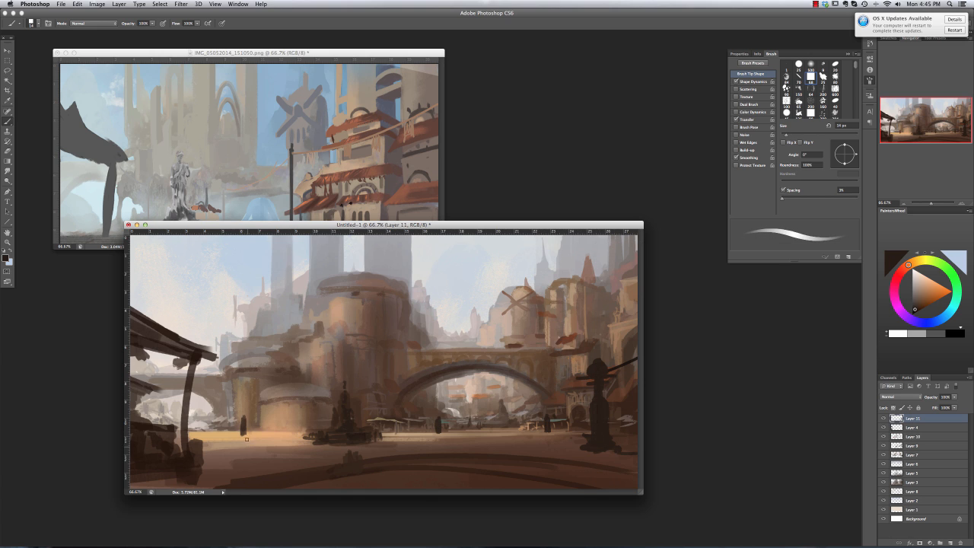
Add thin horizontal strokes to the small figure beside the domed hut with a 5 px brush.
{"action": "right_click", "coordinate": [323, 411]}
{"action": "left_click_drag", "start_coordinate": [339, 261], "coordinate": [332, 261]}
{"action": "left_click_drag", "start_coordinate": [248, 416], "coordinate": [274, 414]}
{"action": "key", "text": "super+z"}
{"action": "left_click_drag", "start_coordinate": [252, 376], "coordinate": [588, 244]}
{"action": "key", "text": "super+z"}
Paint a reddish brown sampled from the reference painting and darker sampled tones across the foreground ground with a 27 px brush.
{"action": "left_click", "coordinate": [411, 183], "text": "alt"}
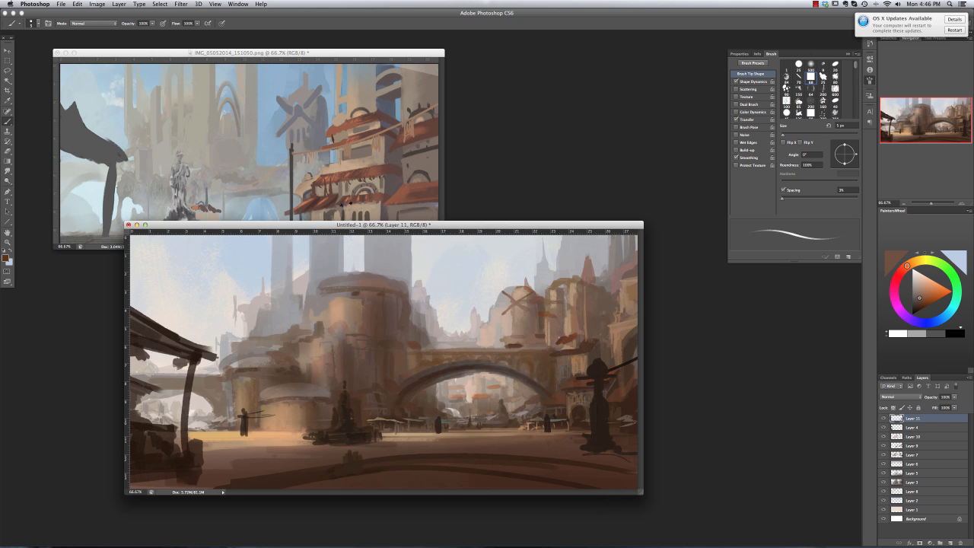
{"action": "right_click", "coordinate": [577, 286]}
{"action": "right_click", "coordinate": [569, 287]}
{"action": "left_click_drag", "start_coordinate": [577, 260], "coordinate": [586, 260]}
{"action": "left_click_drag", "start_coordinate": [540, 468], "coordinate": [583, 478]}
{"action": "left_click", "coordinate": [402, 487], "text": "alt"}
{"action": "left_click", "coordinate": [251, 474], "text": "alt"}
{"action": "mouse_move", "coordinate": [228, 479]}
{"action": "left_mouse_down"}
{"action": "mouse_move", "coordinate": [182, 471]}
{"action": "mouse_move", "coordinate": [152, 486]}
{"action": "left_mouse_up"}
{"action": "left_click", "coordinate": [160, 474], "text": "alt"}
Rework the edges of the dark foreground mound with a smaller brush and tones sampled from the ground.
{"action": "right_click", "coordinate": [432, 475]}
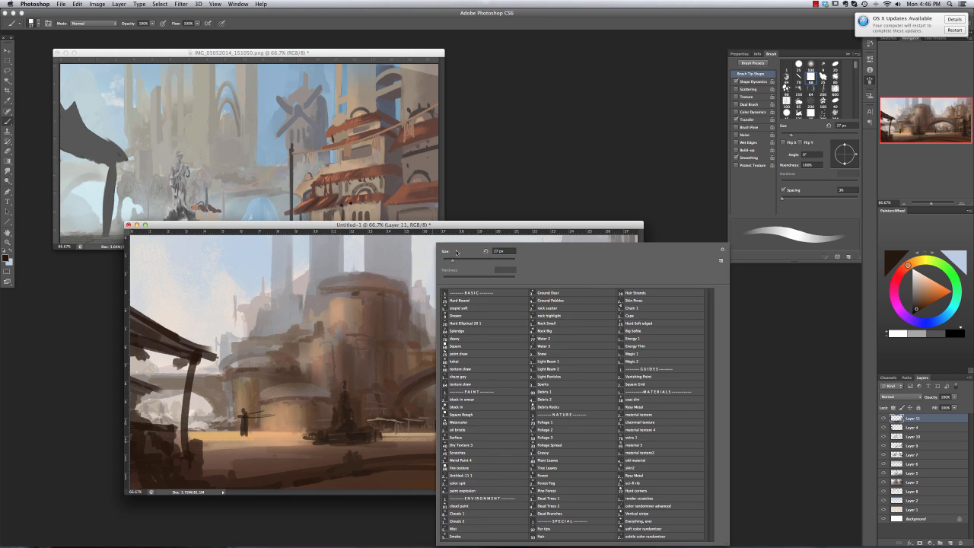
{"action": "left_click_drag", "start_coordinate": [451, 260], "coordinate": [442, 260]}
{"action": "left_click", "coordinate": [328, 417], "text": "alt"}
{"action": "left_click", "coordinate": [303, 479], "text": "alt"}
{"action": "left_click_drag", "start_coordinate": [360, 473], "coordinate": [349, 472]}
{"action": "left_click", "coordinate": [341, 462], "text": "alt"}
{"action": "left_click", "coordinate": [286, 475], "text": "alt"}
Extend the broken dark shadow shapes from the foreground mound toward the lower left with sampled browns.
{"action": "right_click", "coordinate": [320, 475]}
{"action": "left_click_drag", "start_coordinate": [329, 261], "coordinate": [334, 260]}
{"action": "left_click", "coordinate": [357, 461], "text": "alt"}
{"action": "left_click_drag", "start_coordinate": [339, 464], "coordinate": [353, 464]}
{"action": "left_click", "coordinate": [362, 461], "text": "alt"}
{"action": "left_click", "coordinate": [375, 467], "text": "alt"}
{"action": "mouse_move", "coordinate": [369, 473]}
{"action": "left_mouse_down"}
{"action": "mouse_move", "coordinate": [467, 484]}
{"action": "mouse_move", "coordinate": [302, 487]}
{"action": "left_mouse_up"}
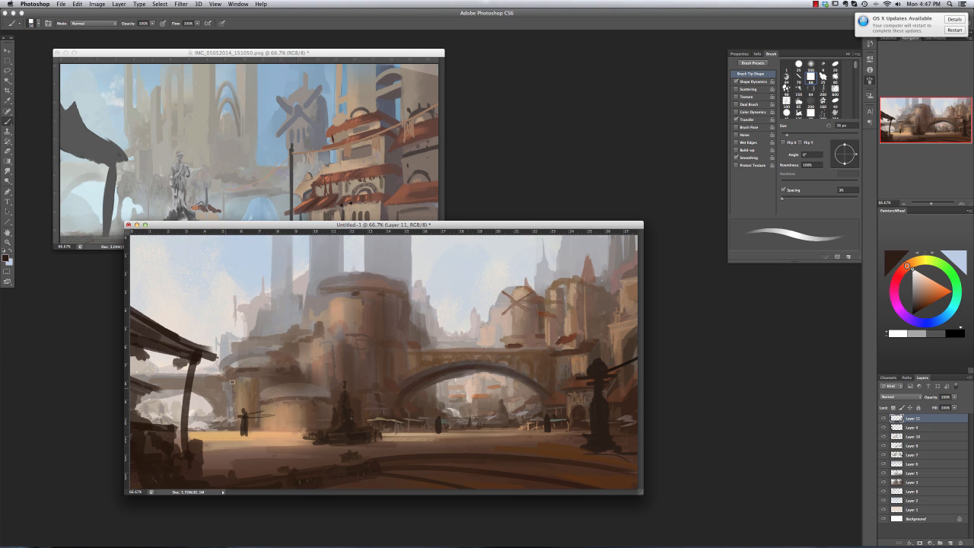
Paint sampled ground tones along the sunlit strip before the domed hut, then trim beside the awning post with a 7 px eraser.
{"action": "left_click", "coordinate": [228, 429], "text": "alt"}
{"action": "mouse_move", "coordinate": [236, 432]}
{"action": "left_mouse_down"}
{"action": "mouse_move", "coordinate": [183, 433]}
{"action": "mouse_move", "coordinate": [286, 436]}
{"action": "left_mouse_up"}
{"action": "right_click", "coordinate": [307, 426]}
{"action": "key", "text": "e"}
{"action": "right_click", "coordinate": [353, 381]}
{"action": "left_click", "coordinate": [381, 354]}
{"action": "left_click", "coordinate": [362, 260]}
{"action": "mouse_move", "coordinate": [190, 437]}
{"action": "left_mouse_down"}
{"action": "mouse_move", "coordinate": [278, 435]}
{"action": "mouse_move", "coordinate": [184, 433]}
{"action": "left_mouse_up"}
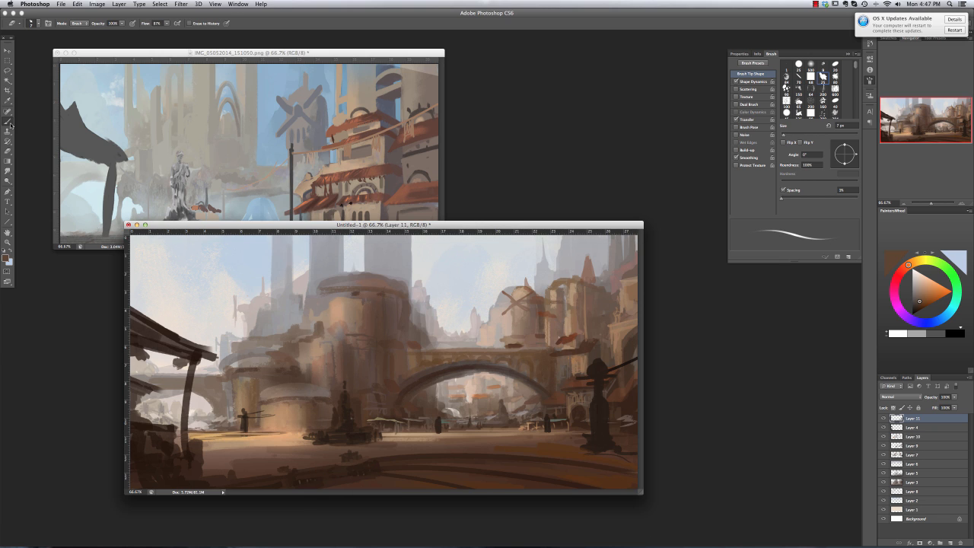
Paint arched openings and lit wall strokes on the domed hut behind the small figure.
{"action": "key", "text": "b"}
{"action": "mouse_move", "coordinate": [299, 434]}
{"action": "left_mouse_down"}
{"action": "mouse_move", "coordinate": [291, 415]}
{"action": "mouse_move", "coordinate": [279, 416]}
{"action": "left_mouse_up"}
{"action": "left_click_drag", "start_coordinate": [270, 434], "coordinate": [271, 416]}
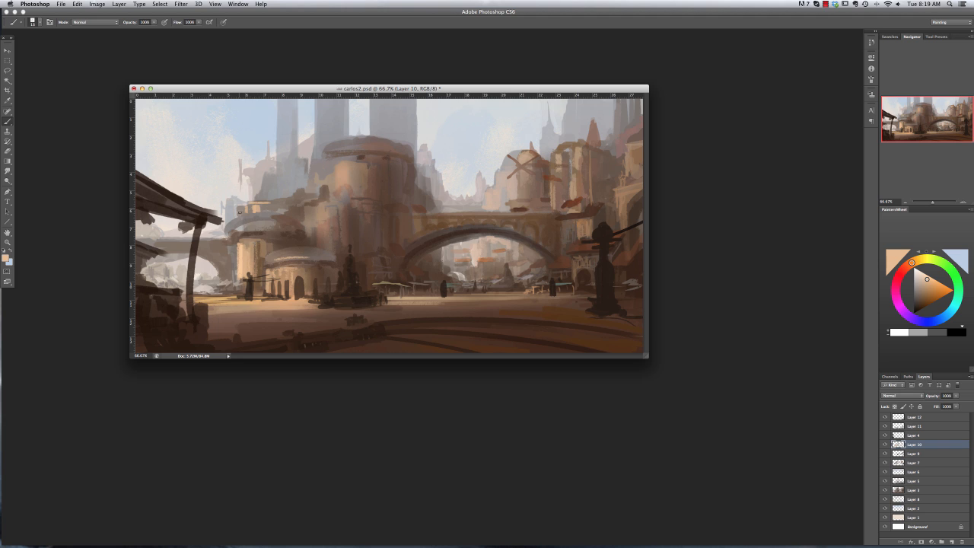
Paint light peach wall strokes on the buildings behind the domed hut and down the left round tower.
{"action": "left_click_drag", "start_coordinate": [303, 204], "coordinate": [311, 222]}
{"action": "left_click", "coordinate": [308, 223], "text": "alt"}
{"action": "left_click", "coordinate": [251, 255], "text": "alt"}
{"action": "right_click", "coordinate": [273, 262]}
{"action": "left_click", "coordinate": [283, 260]}
{"action": "left_click_drag", "start_coordinate": [224, 242], "coordinate": [228, 293]}
{"action": "right_click", "coordinate": [289, 270]}
{"action": "left_click", "coordinate": [319, 346]}
Refine the left round tower and the domed hut's roof with sampled light and grey tones, adjusting the brush size.
{"action": "right_click", "coordinate": [265, 270]}
{"action": "left_click", "coordinate": [275, 260]}
{"action": "right_click", "coordinate": [265, 270]}
{"action": "left_click", "coordinate": [265, 269]}
{"action": "left_click", "coordinate": [259, 236], "text": "alt"}
{"action": "left_click_drag", "start_coordinate": [224, 253], "coordinate": [236, 253]}
{"action": "left_click", "coordinate": [297, 281], "text": "alt"}
{"action": "left_click_drag", "start_coordinate": [305, 261], "coordinate": [276, 263]}
{"action": "left_click", "coordinate": [248, 238], "text": "alt"}
{"action": "left_click", "coordinate": [325, 219], "text": "alt"}
{"action": "right_click", "coordinate": [325, 219]}
{"action": "left_click", "coordinate": [325, 219]}
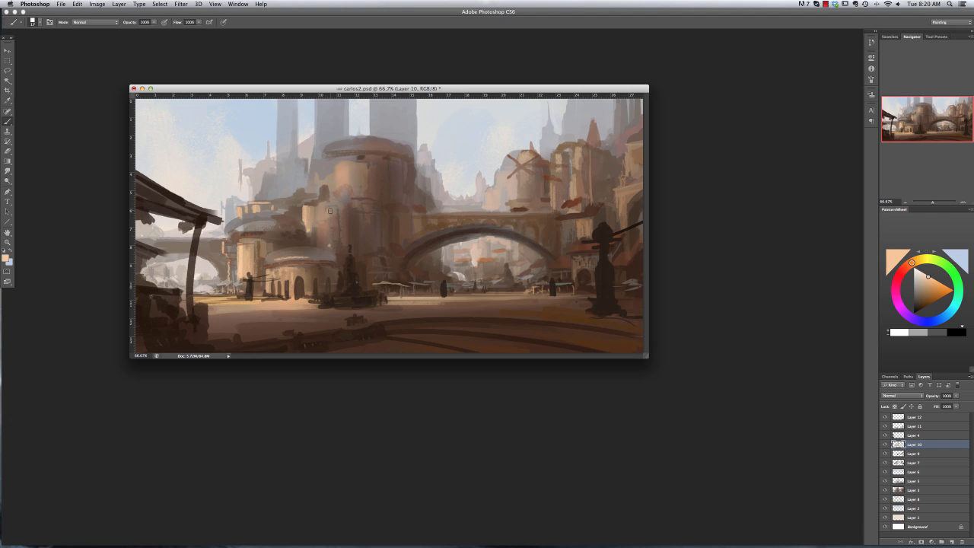
Paint a small sunlit tower above the domed hut with sampled peach and shadow tones.
{"action": "left_click", "coordinate": [329, 213], "text": "alt"}
{"action": "mouse_move", "coordinate": [329, 222]}
{"action": "left_mouse_down"}
{"action": "mouse_move", "coordinate": [305, 242]}
{"action": "mouse_move", "coordinate": [323, 219]}
{"action": "mouse_move", "coordinate": [312, 203]}
{"action": "left_mouse_up"}
{"action": "left_click", "coordinate": [319, 233], "text": "alt"}
{"action": "left_click", "coordinate": [312, 226], "text": "alt"}
{"action": "left_click", "coordinate": [329, 229], "text": "alt"}
{"action": "left_click", "coordinate": [323, 218], "text": "alt"}
{"action": "left_click", "coordinate": [345, 192], "text": "alt"}
{"action": "left_click", "coordinate": [316, 204], "text": "alt"}
Add sampled light grey highlights to the domed hut's roof, the small tower's top and the central round tower's roof.
{"action": "left_click", "coordinate": [318, 253], "text": "alt"}
{"action": "left_click", "coordinate": [267, 224], "text": "alt"}
{"action": "left_click", "coordinate": [272, 225], "text": "alt"}
{"action": "left_click_drag", "start_coordinate": [280, 252], "coordinate": [306, 253]}
{"action": "left_click_drag", "start_coordinate": [308, 203], "coordinate": [321, 203]}
{"action": "left_click", "coordinate": [347, 152], "text": "alt"}
{"action": "left_click_drag", "start_coordinate": [352, 146], "coordinate": [372, 148]}
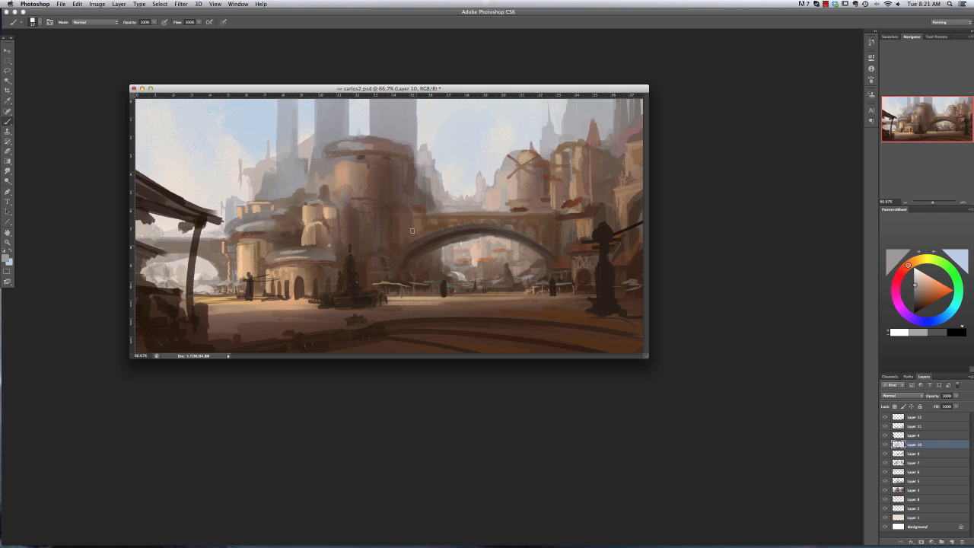
Paint sampled peach strokes down the distant tower behind the left buildings and onto the rooftops below it, enlarging the brush.
{"action": "left_click", "coordinate": [263, 204], "text": "alt"}
{"action": "left_click_drag", "start_coordinate": [265, 177], "coordinate": [277, 174]}
{"action": "left_click_drag", "start_coordinate": [278, 175], "coordinate": [279, 196]}
{"action": "right_click", "coordinate": [300, 165]}
{"action": "key", "text": "]"}
{"action": "mouse_move", "coordinate": [282, 129]}
{"action": "left_mouse_down"}
{"action": "mouse_move", "coordinate": [282, 196]}
{"action": "mouse_move", "coordinate": [264, 187]}
{"action": "left_mouse_up"}
Refine the small conical roofs and walls below the distant tower with sampled light and shadow tones.
{"action": "left_click", "coordinate": [283, 193], "text": "alt"}
{"action": "left_click", "coordinate": [280, 166], "text": "alt"}
{"action": "left_click", "coordinate": [287, 186], "text": "alt"}
{"action": "left_click", "coordinate": [270, 183], "text": "alt"}
{"action": "left_click", "coordinate": [316, 253], "text": "alt"}
{"action": "left_click", "coordinate": [311, 198], "text": "alt"}
Paint vertical strokes and reddish-brown edges on the shaded walls below the central round tower with the Square brush.
{"action": "left_click", "coordinate": [384, 187], "text": "alt"}
{"action": "right_click", "coordinate": [345, 215]}
{"action": "left_click", "coordinate": [355, 317]}
{"action": "left_click", "coordinate": [315, 236], "text": "alt"}
{"action": "left_click", "coordinate": [333, 237], "text": "alt"}
{"action": "left_click_drag", "start_coordinate": [332, 249], "coordinate": [340, 210]}
{"action": "left_click_drag", "start_coordinate": [360, 214], "coordinate": [356, 248]}
{"action": "left_click", "coordinate": [362, 228], "text": "alt"}
{"action": "right_click", "coordinate": [384, 207]}
{"action": "double_click", "coordinate": [397, 308]}
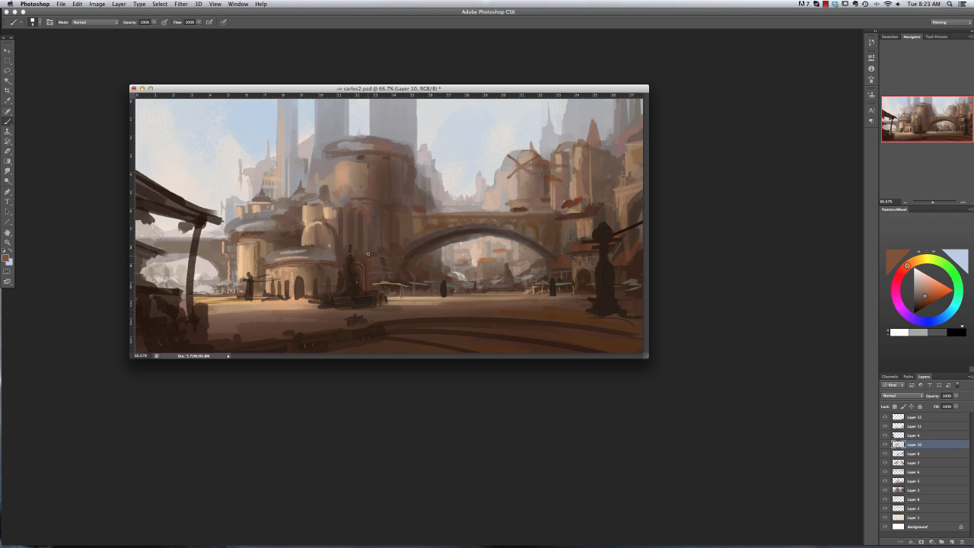
Brush sampled warm light onto the sunlit side of the central round tower.
{"action": "right_click", "coordinate": [486, 229]}
{"action": "double_click", "coordinate": [497, 329]}
{"action": "left_click", "coordinate": [513, 239], "text": "alt"}
{"action": "right_click", "coordinate": [590, 255]}
{"action": "key", "text": "Escape"}
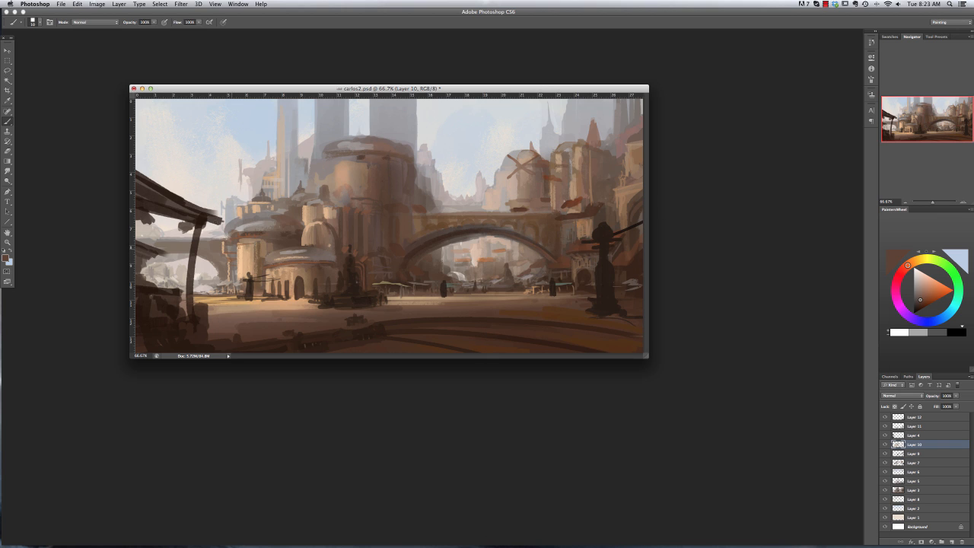
{"action": "left_click", "coordinate": [255, 250], "text": "alt"}
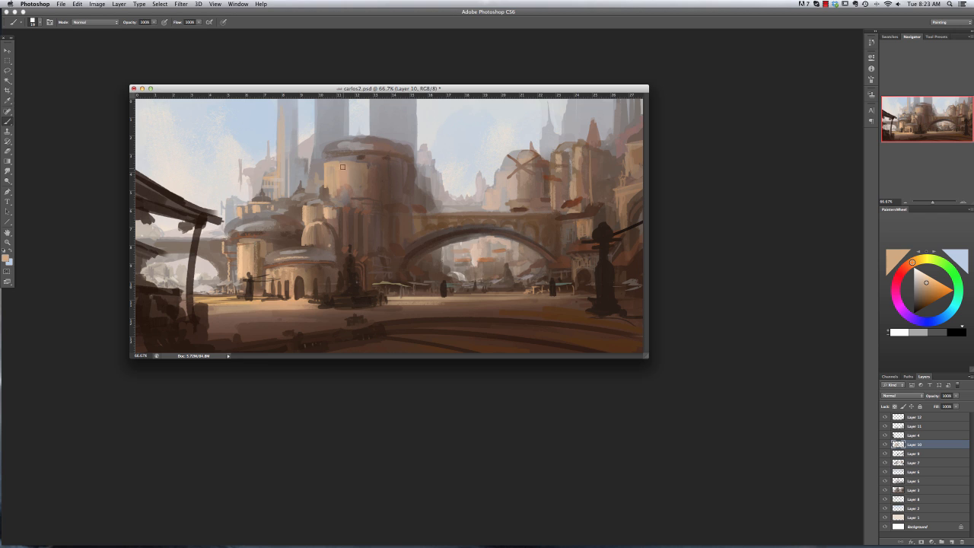
Add vertical light and shadow strokes around the central round tower's wall with sampled tones.
{"action": "right_click", "coordinate": [382, 201]}
{"action": "left_click", "coordinate": [428, 365]}
{"action": "left_click", "coordinate": [341, 208], "text": "alt"}
{"action": "left_click_drag", "start_coordinate": [362, 165], "coordinate": [360, 194]}
{"action": "left_click", "coordinate": [359, 175], "text": "alt"}
{"action": "left_click_drag", "start_coordinate": [409, 164], "coordinate": [406, 205]}
Paint narrow dark windows around the central round tower, sampling shadow and light wall tones.
{"action": "left_click", "coordinate": [375, 170], "text": "alt"}
{"action": "left_click_drag", "start_coordinate": [375, 171], "coordinate": [327, 149]}
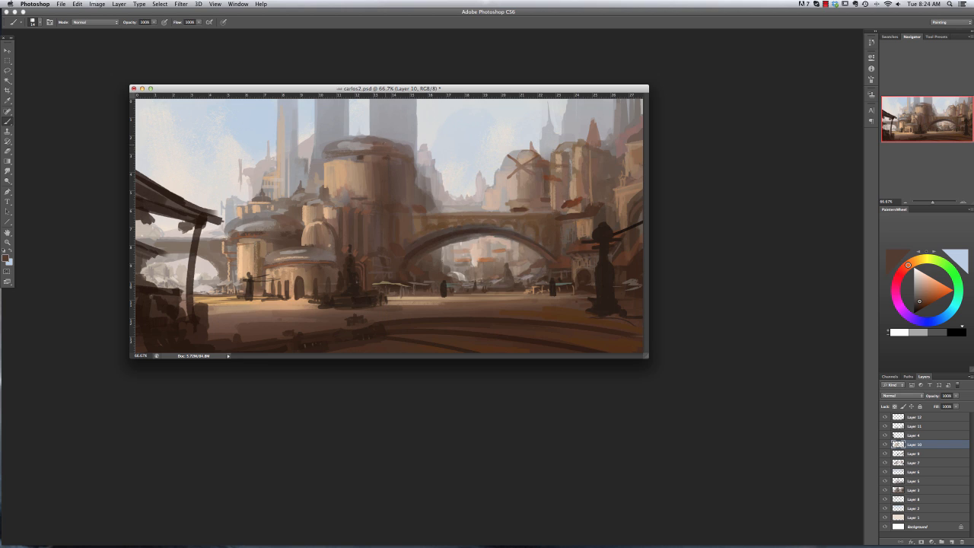
{"action": "left_click", "coordinate": [382, 227], "text": "alt"}
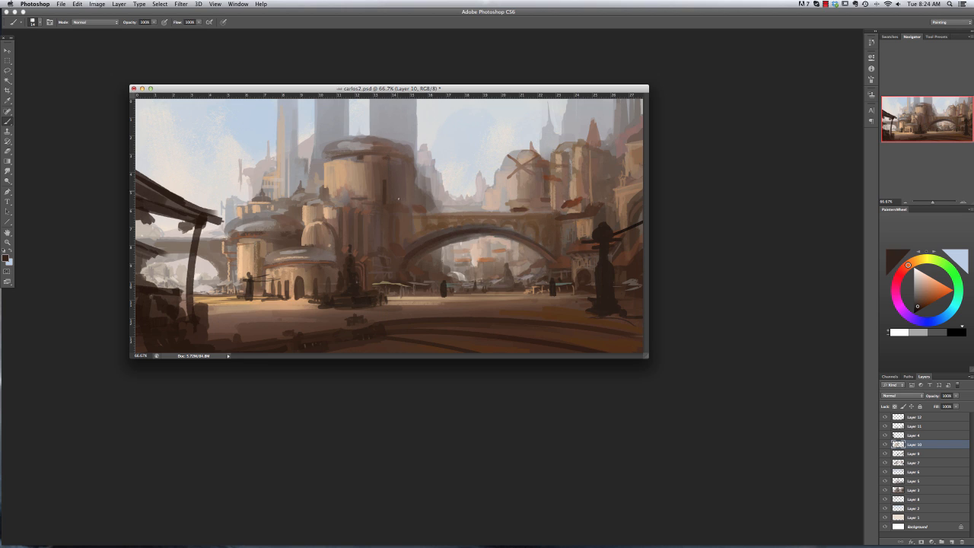
{"action": "left_click", "coordinate": [331, 181], "text": "alt"}
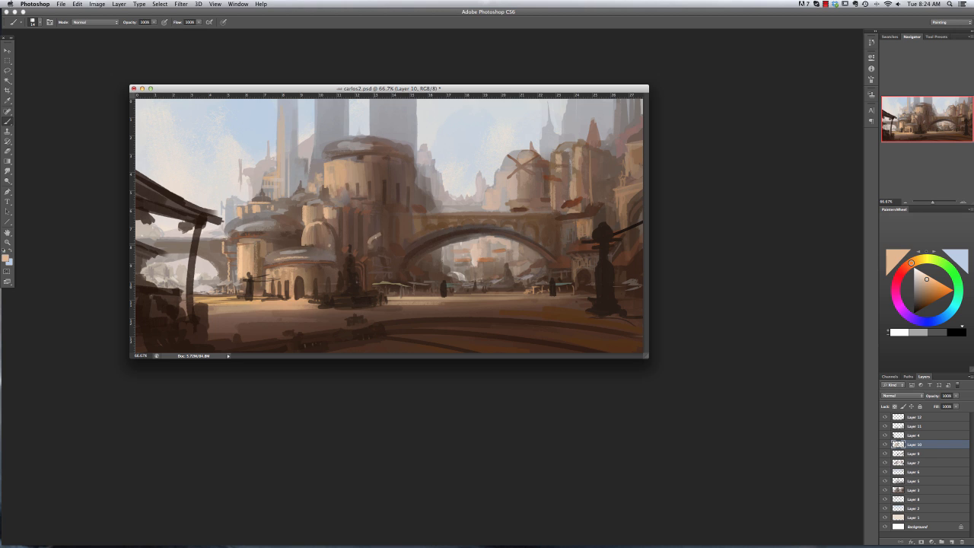
Paint a small pale dome beside the central statue using the stupid soft and Square brushes with sampled tones.
{"action": "right_click", "coordinate": [413, 270]}
{"action": "left_click", "coordinate": [445, 308]}
{"action": "mouse_move", "coordinate": [377, 244]}
{"action": "left_mouse_down"}
{"action": "mouse_move", "coordinate": [369, 242]}
{"action": "mouse_move", "coordinate": [380, 256]}
{"action": "mouse_move", "coordinate": [378, 248]}
{"action": "left_mouse_up"}
{"action": "left_click", "coordinate": [385, 252], "text": "alt"}
{"action": "right_click", "coordinate": [397, 272]}
{"action": "left_click", "coordinate": [409, 347]}
{"action": "left_click", "coordinate": [351, 256], "text": "alt"}
{"action": "left_click", "coordinate": [371, 244], "text": "alt"}
{"action": "left_click", "coordinate": [370, 256], "text": "alt"}
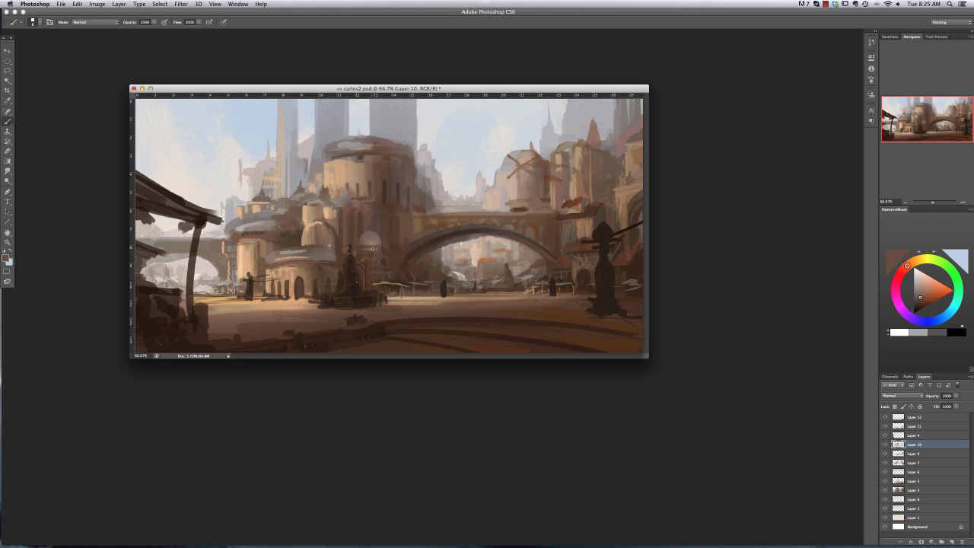
Shade the small dome beside the central statue with the stupid soft brush and sharpen its details with a harder brush.
{"action": "left_click", "coordinate": [331, 249], "text": "alt"}
{"action": "right_click", "coordinate": [370, 226]}
{"action": "left_click", "coordinate": [410, 281]}
{"action": "left_click", "coordinate": [383, 212], "text": "alt"}
{"action": "right_click", "coordinate": [385, 212]}
{"action": "left_click", "coordinate": [426, 277]}
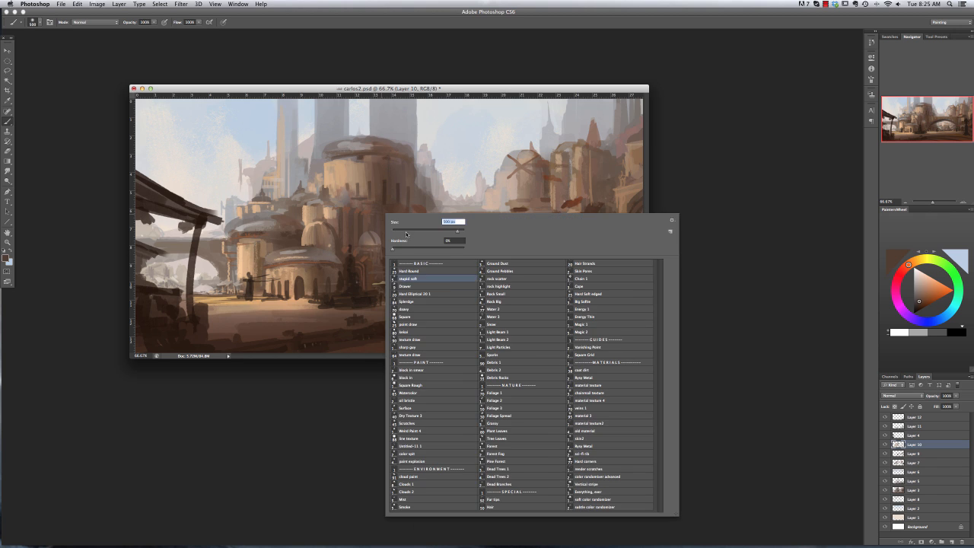
{"action": "left_click_drag", "start_coordinate": [372, 235], "coordinate": [374, 241]}
{"action": "right_click", "coordinate": [404, 218]}
{"action": "left_click", "coordinate": [446, 325]}
{"action": "left_click", "coordinate": [361, 263]}
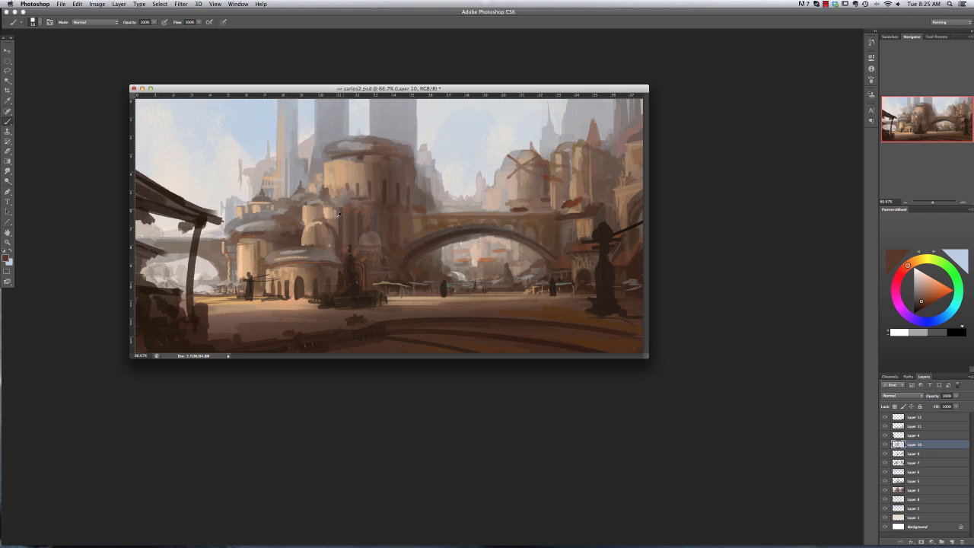
Add small wall and dome details to the buildings above the domed hut with sampled grey and tan tones.
{"action": "left_click", "coordinate": [336, 224], "text": "alt"}
{"action": "left_click", "coordinate": [283, 238], "text": "alt"}
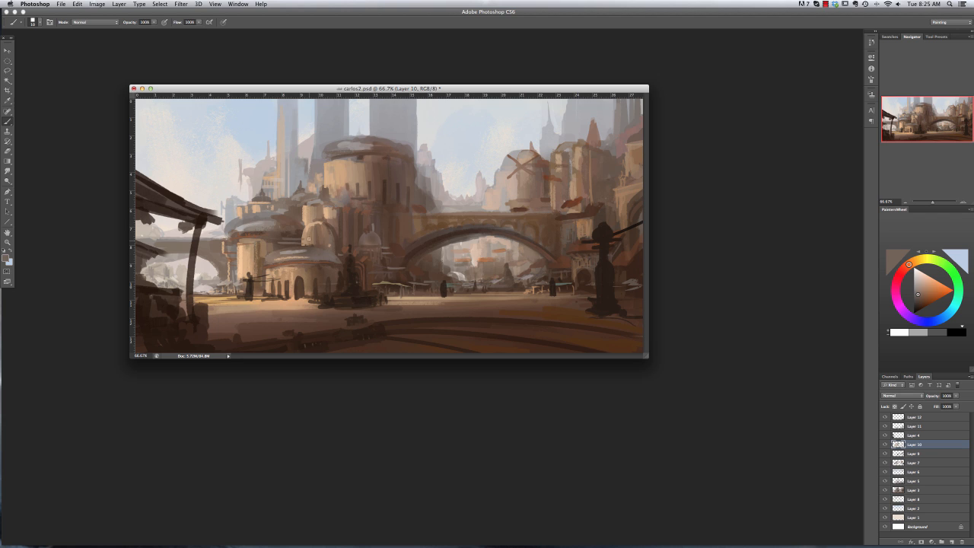
{"action": "right_click", "coordinate": [284, 245]}
{"action": "left_click", "coordinate": [294, 245]}
{"action": "key", "text": "Return"}
{"action": "left_click", "coordinate": [313, 216], "text": "alt"}
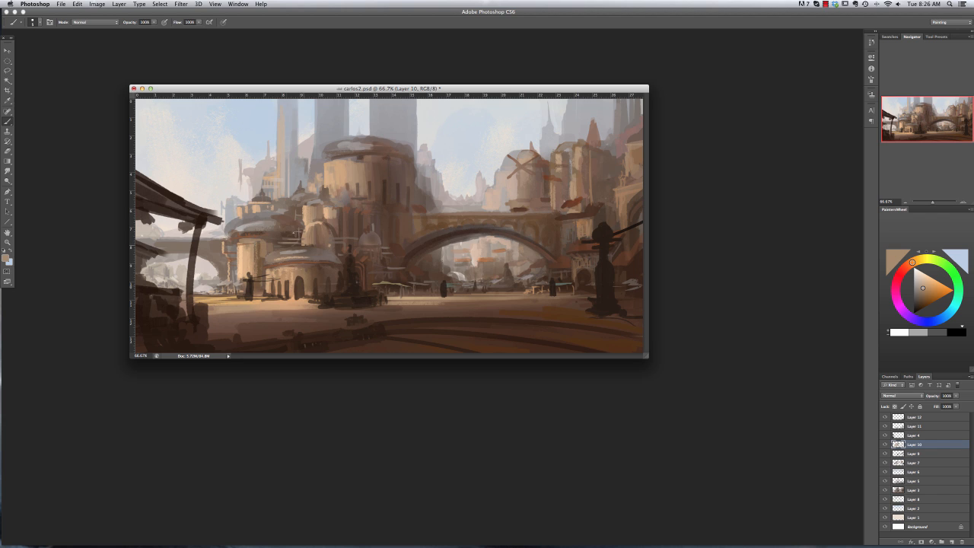
{"action": "left_click", "coordinate": [285, 200], "text": "alt"}
Paint sampled light wall strokes on the buildings behind the right statue and undo the last stroke.
{"action": "right_click", "coordinate": [579, 239]}
{"action": "left_click", "coordinate": [590, 258]}
{"action": "key", "text": "Return"}
{"action": "mouse_move", "coordinate": [584, 233]}
{"action": "left_mouse_down"}
{"action": "mouse_move", "coordinate": [585, 223]}
{"action": "mouse_move", "coordinate": [576, 244]}
{"action": "left_mouse_up"}
{"action": "left_click", "coordinate": [581, 206], "text": "alt"}
{"action": "left_click", "coordinate": [587, 204], "text": "alt"}
{"action": "key", "text": "super+z"}
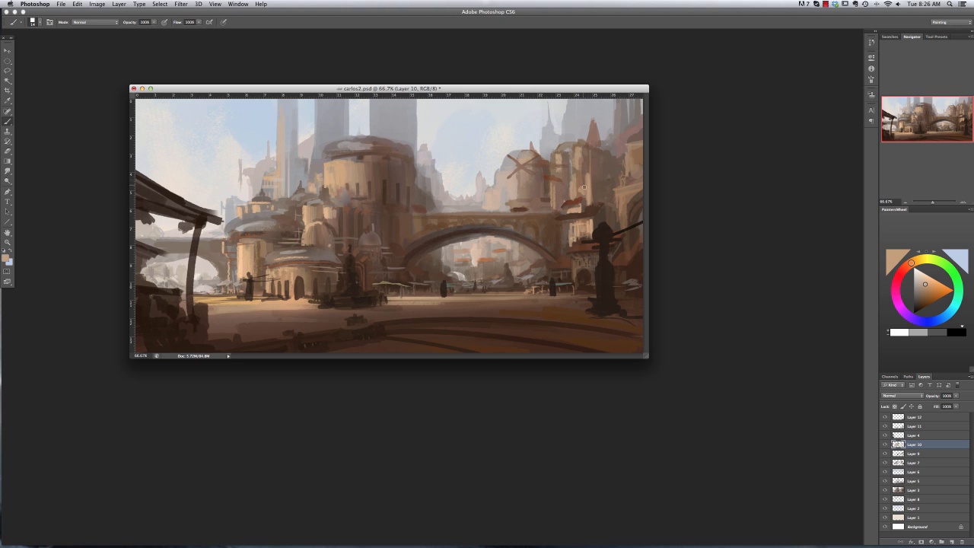
Refine the upper walls of the right-hand buildings with sampled peach and orange-brown strokes.
{"action": "left_click", "coordinate": [569, 196], "text": "alt"}
{"action": "mouse_move", "coordinate": [579, 170]}
{"action": "left_mouse_down"}
{"action": "mouse_move", "coordinate": [564, 204]}
{"action": "mouse_move", "coordinate": [631, 188]}
{"action": "mouse_move", "coordinate": [615, 199]}
{"action": "mouse_move", "coordinate": [621, 220]}
{"action": "mouse_move", "coordinate": [626, 209]}
{"action": "left_mouse_up"}
{"action": "left_click", "coordinate": [579, 193], "text": "alt"}
{"action": "left_click", "coordinate": [605, 199], "text": "alt"}
{"action": "left_click", "coordinate": [607, 196], "text": "alt"}
{"action": "left_click", "coordinate": [628, 188], "text": "alt"}
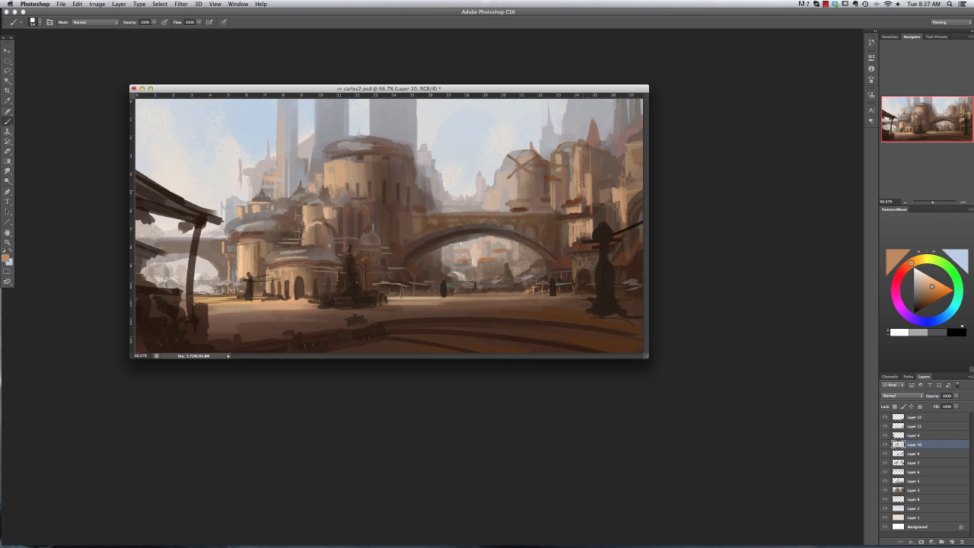
Create a new layer above Layer 12 and set its blending mode to Overlay.
{"action": "key", "text": "alt+period"}
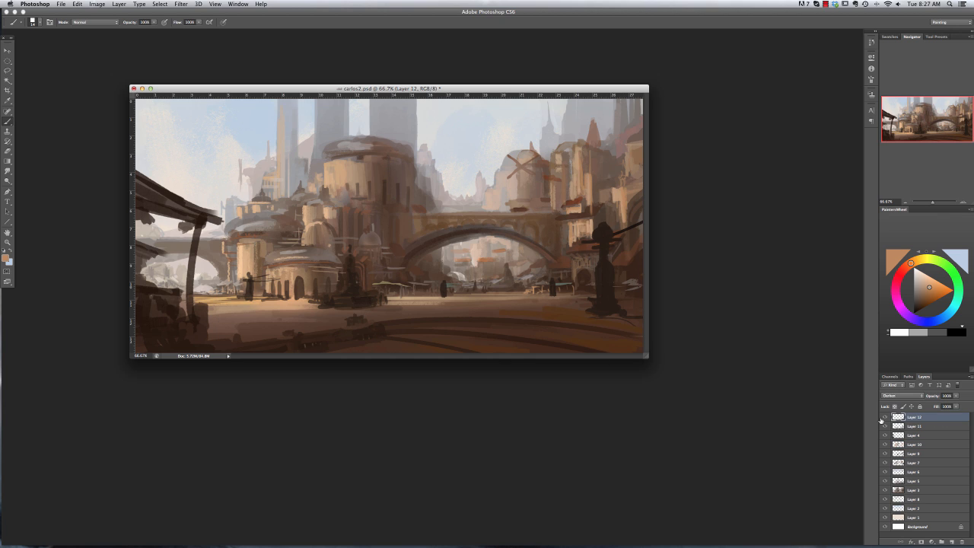
{"action": "key", "text": "alt+shift+super+n"}
{"action": "left_click", "coordinate": [901, 395]}
{"action": "left_click", "coordinate": [896, 467]}
Brush a warm yellow-orange glow over the right-hand buildings with the stupid soft brush.
{"action": "right_click", "coordinate": [518, 242]}
{"action": "double_click", "coordinate": [566, 308]}
{"action": "left_click", "coordinate": [933, 281]}
{"action": "left_click", "coordinate": [915, 260]}
{"action": "key", "text": "super+z"}
{"action": "right_click", "coordinate": [576, 188]}
{"action": "left_click", "coordinate": [590, 213]}
{"action": "key", "text": "Return"}
{"action": "left_click_drag", "start_coordinate": [584, 199], "coordinate": [583, 167]}
{"action": "mouse_move", "coordinate": [623, 217]}
{"action": "left_mouse_down"}
{"action": "mouse_move", "coordinate": [622, 170]}
{"action": "mouse_move", "coordinate": [636, 137]}
{"action": "left_mouse_up"}
Brush a warm glow along the sunlit ground beneath the arched bridge, undoing the last stroke.
{"action": "right_click", "coordinate": [461, 286]}
{"action": "left_click", "coordinate": [482, 267]}
{"action": "left_click_drag", "start_coordinate": [393, 299], "coordinate": [593, 295]}
{"action": "key", "text": "super+z"}
Brush a paler yellow glow over the domed hut and the left round tower, undoing the central tower stroke.
{"action": "left_click", "coordinate": [928, 275]}
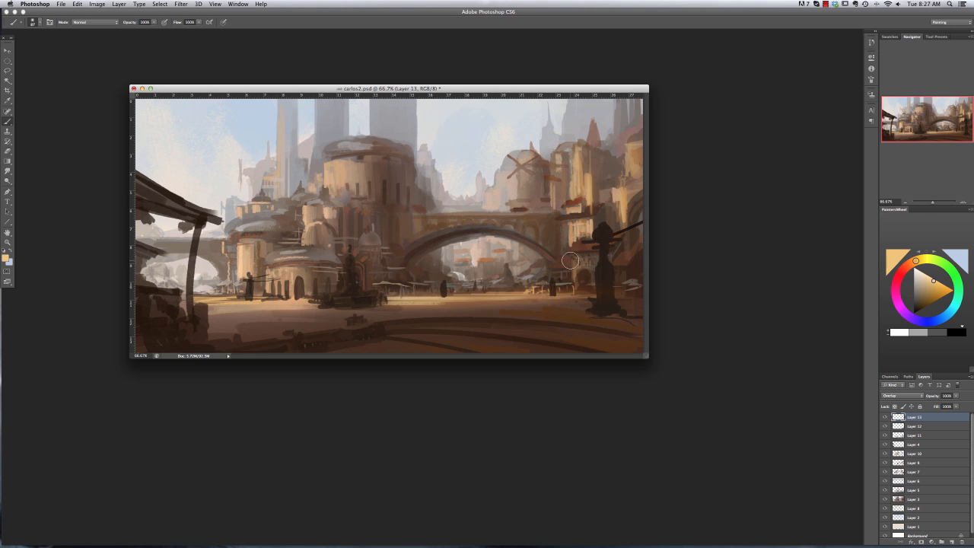
{"action": "right_click", "coordinate": [318, 293]}
{"action": "left_click", "coordinate": [360, 258]}
{"action": "left_click_drag", "start_coordinate": [272, 275], "coordinate": [307, 291]}
{"action": "left_click_drag", "start_coordinate": [331, 176], "coordinate": [352, 195]}
{"action": "key", "text": "super+z"}
{"action": "mouse_move", "coordinate": [260, 289]}
{"action": "left_mouse_down"}
{"action": "mouse_move", "coordinate": [326, 288]}
{"action": "mouse_move", "coordinate": [240, 250]}
{"action": "left_mouse_up"}
Enlarge the soft brush and glow the misty area under the left bridge.
{"action": "right_click", "coordinate": [237, 243]}
{"action": "left_click", "coordinate": [291, 259]}
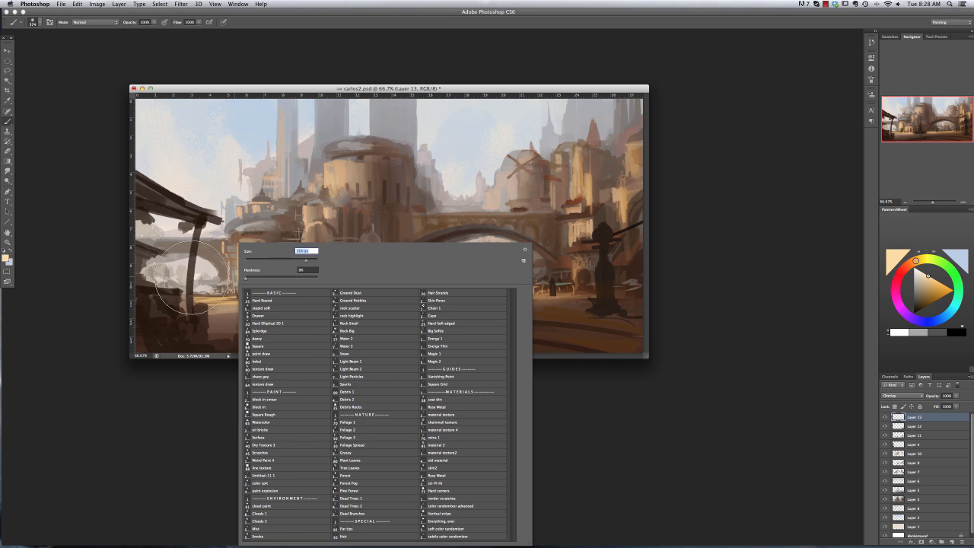
{"action": "key", "text": "Return"}
{"action": "left_click_drag", "start_coordinate": [165, 284], "coordinate": [191, 280]}
Reduce the soft brush and add a pale yellow glow from the central round tower down to the buildings beside it.
{"action": "right_click", "coordinate": [392, 295]}
{"action": "left_click", "coordinate": [455, 244]}
{"action": "key", "text": "Return"}
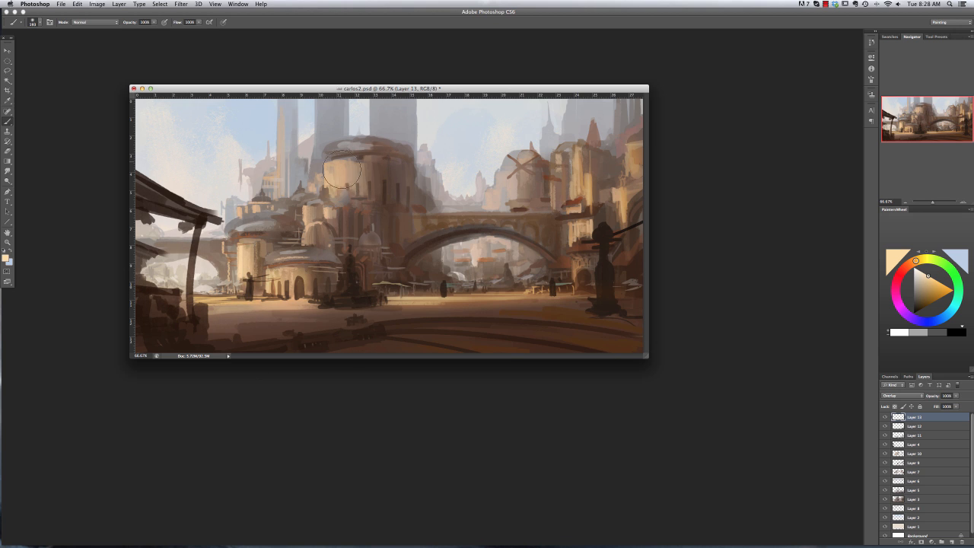
{"action": "mouse_move", "coordinate": [339, 176]}
{"action": "left_mouse_down"}
{"action": "mouse_move", "coordinate": [332, 208]}
{"action": "mouse_move", "coordinate": [302, 216]}
{"action": "left_mouse_up"}
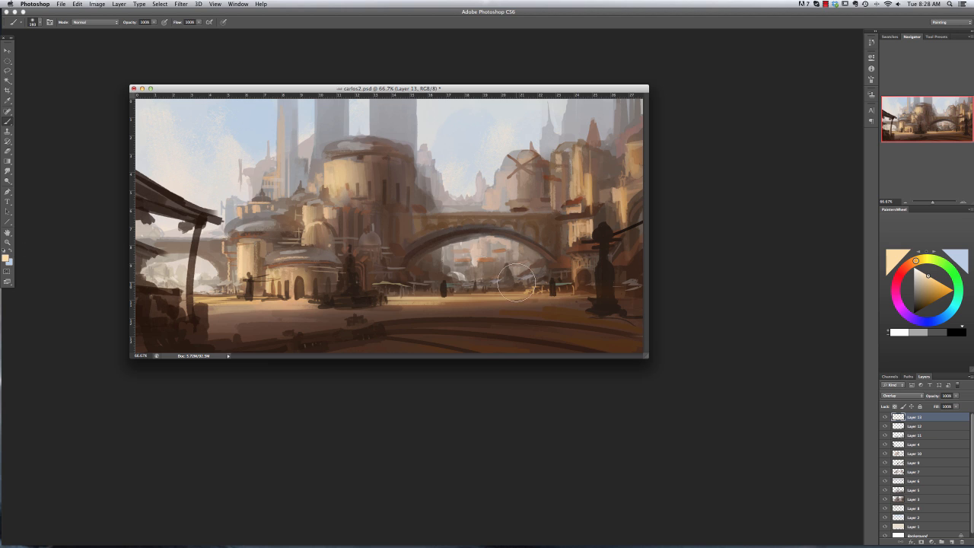
{"action": "left_click", "coordinate": [902, 271]}
{"action": "left_click", "coordinate": [931, 302]}
{"action": "left_click_drag", "start_coordinate": [601, 342], "coordinate": [638, 346]}
{"action": "key", "text": "super+z"}
{"action": "left_click_drag", "start_coordinate": [272, 308], "coordinate": [318, 310]}
{"action": "key", "text": "super+z"}
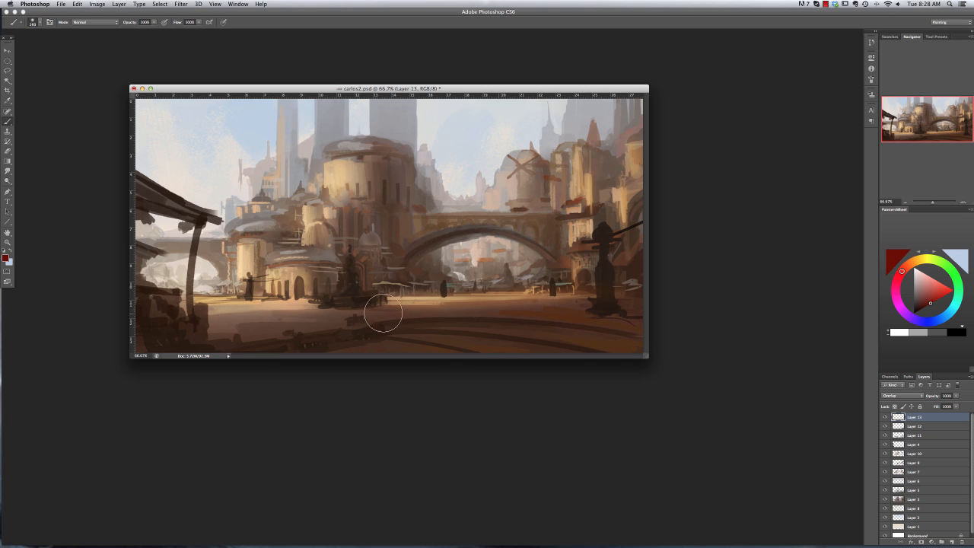
Darken the foreground ground with a broad soft stroke of dark violet on the Overlay layer.
{"action": "left_click", "coordinate": [916, 302]}
{"action": "left_click", "coordinate": [916, 321]}
{"action": "left_click_drag", "start_coordinate": [514, 320], "coordinate": [237, 317]}
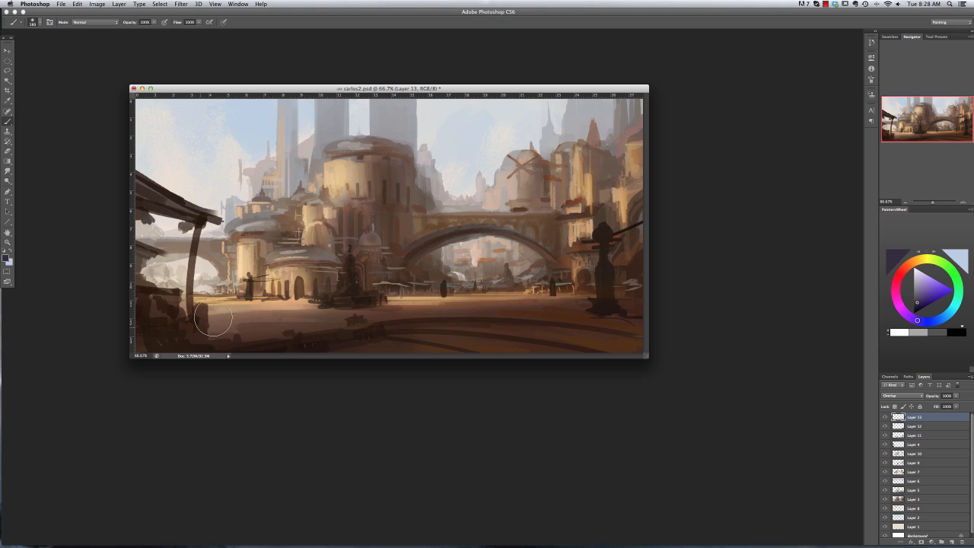
On a new layer, paint muted blue-violet strokes across the shaded foreground ground.
{"action": "key", "text": "super+shift+alt+n"}
{"action": "right_click", "coordinate": [498, 290]}
{"action": "left_click_drag", "start_coordinate": [532, 346], "coordinate": [525, 415]}
{"action": "left_click", "coordinate": [520, 260]}
{"action": "left_click_drag", "start_coordinate": [473, 343], "coordinate": [494, 344]}
{"action": "left_click_drag", "start_coordinate": [587, 342], "coordinate": [613, 348]}
{"action": "left_click_drag", "start_coordinate": [561, 333], "coordinate": [613, 332]}
{"action": "left_click_drag", "start_coordinate": [527, 317], "coordinate": [574, 320]}
{"action": "mouse_move", "coordinate": [513, 312]}
{"action": "left_mouse_down"}
{"action": "mouse_move", "coordinate": [548, 310]}
{"action": "mouse_move", "coordinate": [624, 326]}
{"action": "left_mouse_up"}
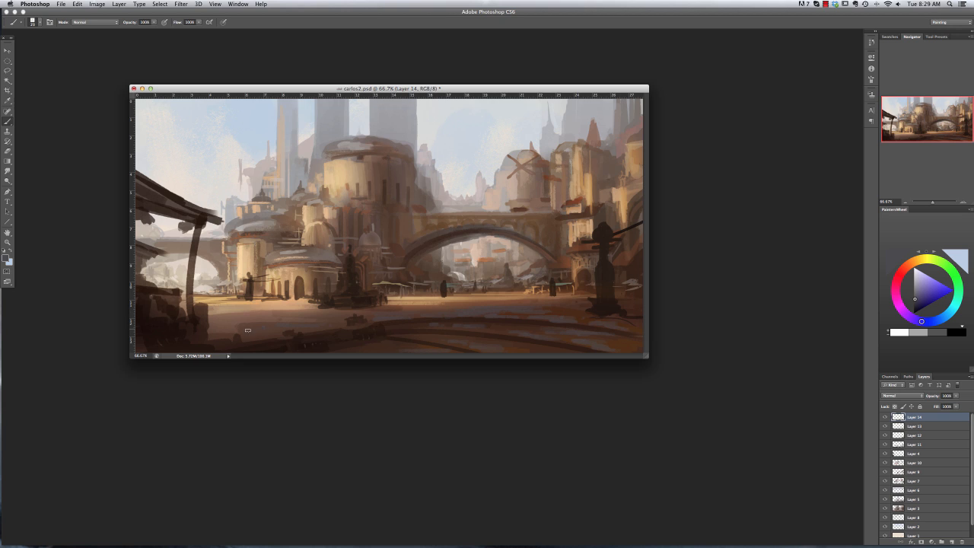
{"action": "left_click_drag", "start_coordinate": [216, 319], "coordinate": [233, 320]}
Paint reflected light and sampled dark brown detail onto the right foreground statue, adjusting the brush size.
{"action": "left_click_drag", "start_coordinate": [601, 270], "coordinate": [602, 301]}
{"action": "left_click", "coordinate": [597, 275], "text": "alt"}
{"action": "left_click", "coordinate": [603, 318], "text": "alt"}
{"action": "right_click", "coordinate": [606, 266]}
{"action": "left_click", "coordinate": [620, 268]}
{"action": "mouse_move", "coordinate": [602, 249]}
{"action": "left_mouse_down"}
{"action": "mouse_move", "coordinate": [621, 270]}
{"action": "mouse_move", "coordinate": [605, 294]}
{"action": "left_mouse_up"}
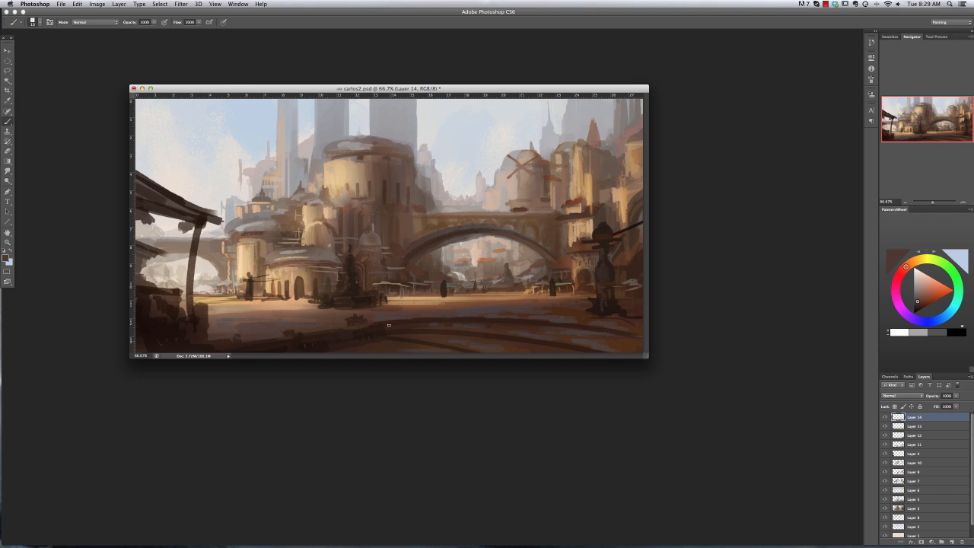
Paint green foliage on the right-hand buildings with a 20 px Foliage Spread brush.
{"action": "right_click", "coordinate": [526, 335]}
{"action": "left_click", "coordinate": [639, 447]}
{"action": "left_click", "coordinate": [870, 80]}
{"action": "right_click", "coordinate": [488, 335]}
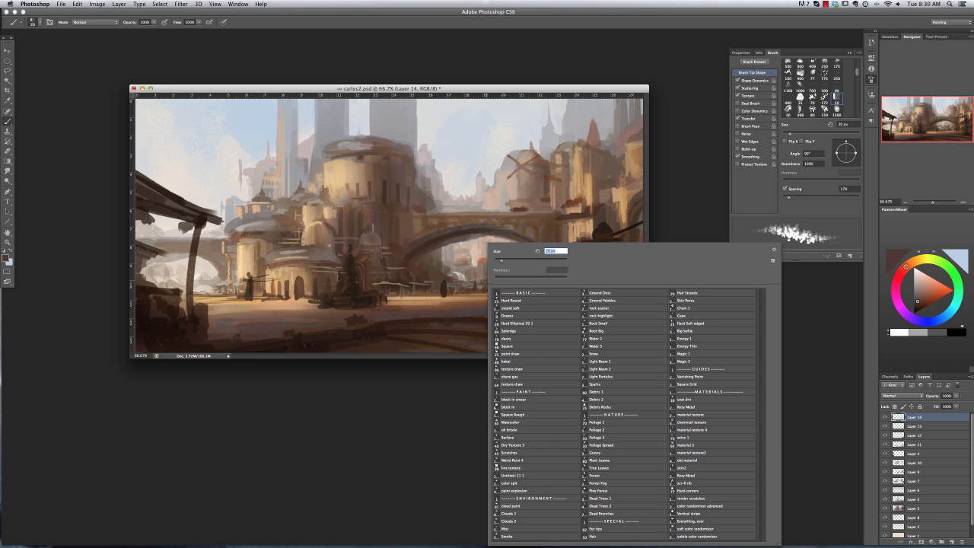
{"action": "left_click", "coordinate": [613, 183], "text": "alt"}
{"action": "left_click", "coordinate": [935, 260]}
{"action": "left_click_drag", "start_coordinate": [601, 185], "coordinate": [614, 178]}
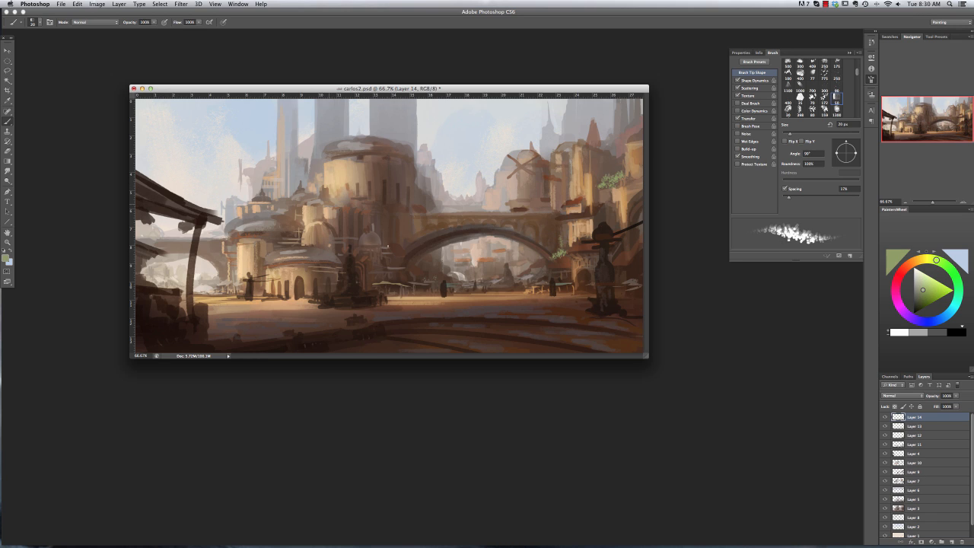
Add darker and lighter green foliage under the arched bridge, beside the domed hut and around the central round tower.
{"action": "left_click", "coordinate": [920, 295]}
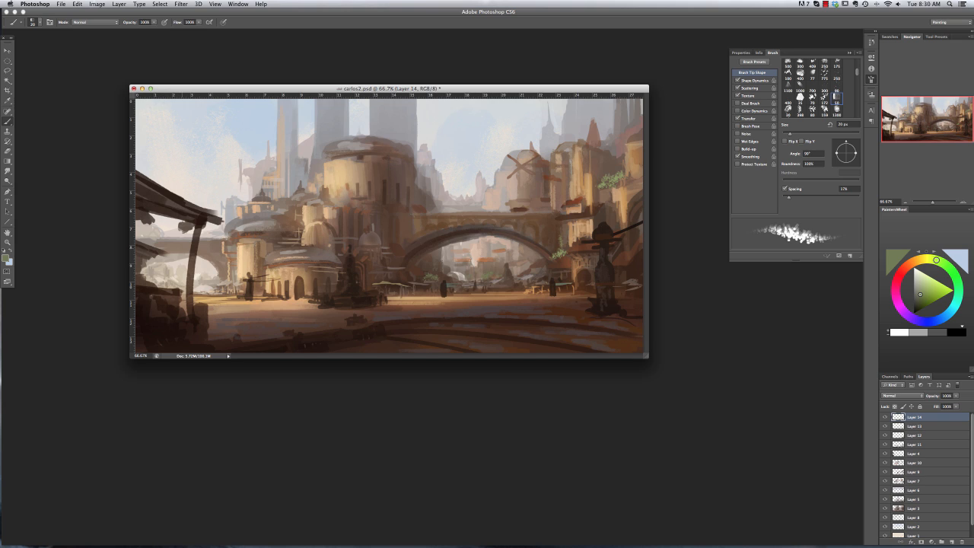
{"action": "left_click", "coordinate": [927, 287]}
{"action": "left_click", "coordinate": [224, 277]}
{"action": "left_click", "coordinate": [259, 289]}
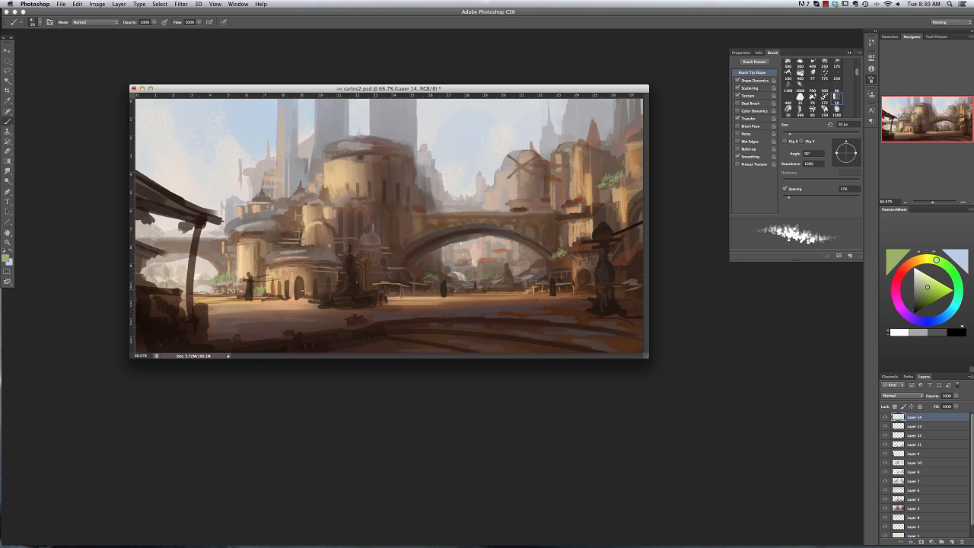
{"action": "left_click", "coordinate": [919, 298]}
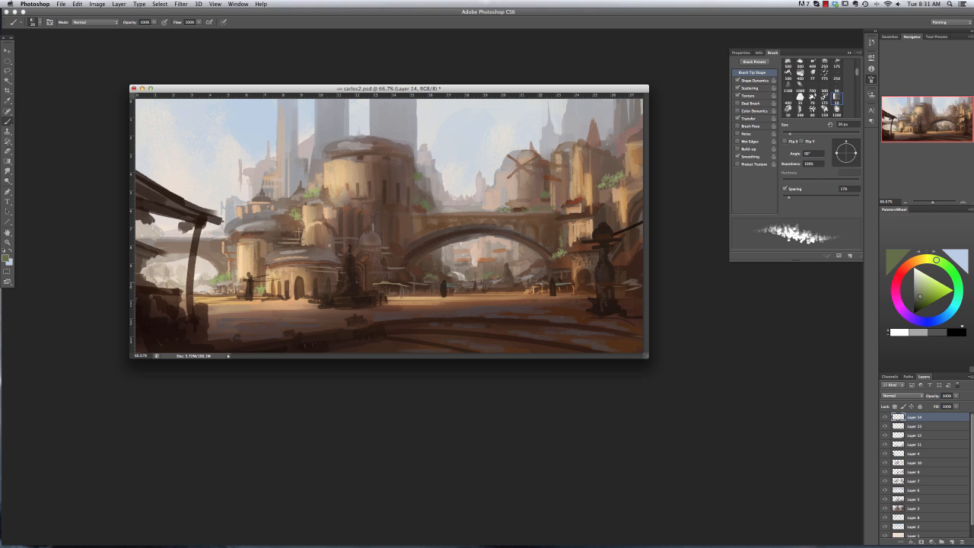
Flip the whole canvas horizontally.
{"action": "left_click", "coordinate": [97, 3]}
{"action": "mouse_move", "coordinate": [122, 80]}
{"action": "left_click", "coordinate": [202, 119]}
Create a new layer and block in a large dark foreground figure below the arched bridge with the Square brush.
{"action": "key", "text": "alt+shift+super+n"}
{"action": "right_click", "coordinate": [358, 243]}
{"action": "left_click", "coordinate": [369, 346]}
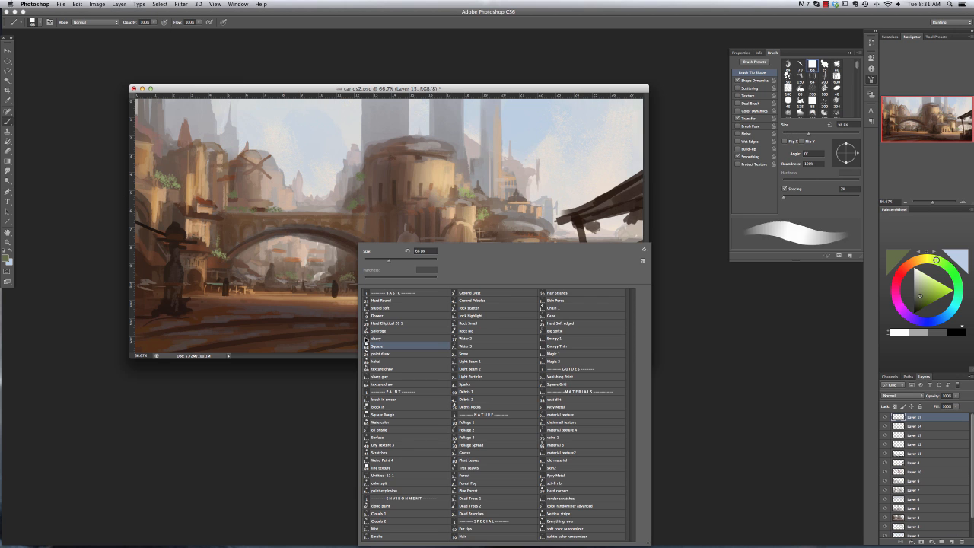
{"action": "left_click", "coordinate": [6, 258]}
{"action": "left_click", "coordinate": [581, 423]}
{"action": "left_click", "coordinate": [765, 300]}
{"action": "left_click_drag", "start_coordinate": [286, 283], "coordinate": [303, 316]}
{"action": "right_click", "coordinate": [340, 242]}
{"action": "left_click_drag", "start_coordinate": [352, 259], "coordinate": [365, 260]}
{"action": "mouse_move", "coordinate": [293, 278]}
{"action": "left_mouse_down"}
{"action": "mouse_move", "coordinate": [259, 275]}
{"action": "mouse_move", "coordinate": [281, 316]}
{"action": "left_mouse_up"}
Block in smaller dark foreground figures beside the large one, adjusting the brush size.
{"action": "right_click", "coordinate": [359, 304]}
{"action": "left_click_drag", "start_coordinate": [386, 260], "coordinate": [377, 259]}
{"action": "mouse_move", "coordinate": [324, 291]}
{"action": "left_mouse_down"}
{"action": "mouse_move", "coordinate": [332, 317]}
{"action": "mouse_move", "coordinate": [313, 351]}
{"action": "left_mouse_up"}
{"action": "mouse_move", "coordinate": [270, 318]}
{"action": "left_mouse_down"}
{"action": "mouse_move", "coordinate": [274, 347]}
{"action": "mouse_move", "coordinate": [285, 349]}
{"action": "left_mouse_up"}
{"action": "left_click_drag", "start_coordinate": [299, 320], "coordinate": [310, 345]}
{"action": "mouse_move", "coordinate": [369, 312]}
{"action": "left_mouse_down"}
{"action": "mouse_move", "coordinate": [356, 333]}
{"action": "mouse_move", "coordinate": [393, 367]}
{"action": "left_mouse_up"}
{"action": "left_click_drag", "start_coordinate": [255, 296], "coordinate": [248, 303]}
Shade the large foreground figure with a smaller brush and dark hues picked from the colour wheel.
{"action": "right_click", "coordinate": [339, 301]}
{"action": "mouse_move", "coordinate": [357, 260]}
{"action": "left_mouse_down"}
{"action": "mouse_move", "coordinate": [296, 260]}
{"action": "mouse_move", "coordinate": [277, 272]}
{"action": "left_mouse_up"}
{"action": "right_click", "coordinate": [285, 276]}
{"action": "left_click", "coordinate": [916, 305]}
{"action": "mouse_move", "coordinate": [259, 275]}
{"action": "left_mouse_down"}
{"action": "mouse_move", "coordinate": [280, 289]}
{"action": "mouse_move", "coordinate": [270, 275]}
{"action": "mouse_move", "coordinate": [299, 283]}
{"action": "mouse_move", "coordinate": [248, 294]}
{"action": "left_mouse_up"}
{"action": "left_click", "coordinate": [898, 277]}
{"action": "left_click", "coordinate": [908, 264]}
{"action": "left_click", "coordinate": [921, 305]}
Shape the hooded figure at the end of the group using colours sampled from the painting.
{"action": "left_click", "coordinate": [346, 275], "text": "alt"}
{"action": "left_click", "coordinate": [357, 319], "text": "alt"}
{"action": "left_click", "coordinate": [346, 276], "text": "alt"}
{"action": "mouse_move", "coordinate": [373, 330]}
{"action": "left_mouse_down"}
{"action": "mouse_move", "coordinate": [383, 350]}
{"action": "mouse_move", "coordinate": [383, 337]}
{"action": "mouse_move", "coordinate": [359, 335]}
{"action": "left_mouse_up"}
{"action": "left_click", "coordinate": [379, 337], "text": "alt"}
Soften the foreground figures with the stupid soft brush and a sampled colour from the scene.
{"action": "right_click", "coordinate": [407, 332]}
{"action": "double_click", "coordinate": [432, 310]}
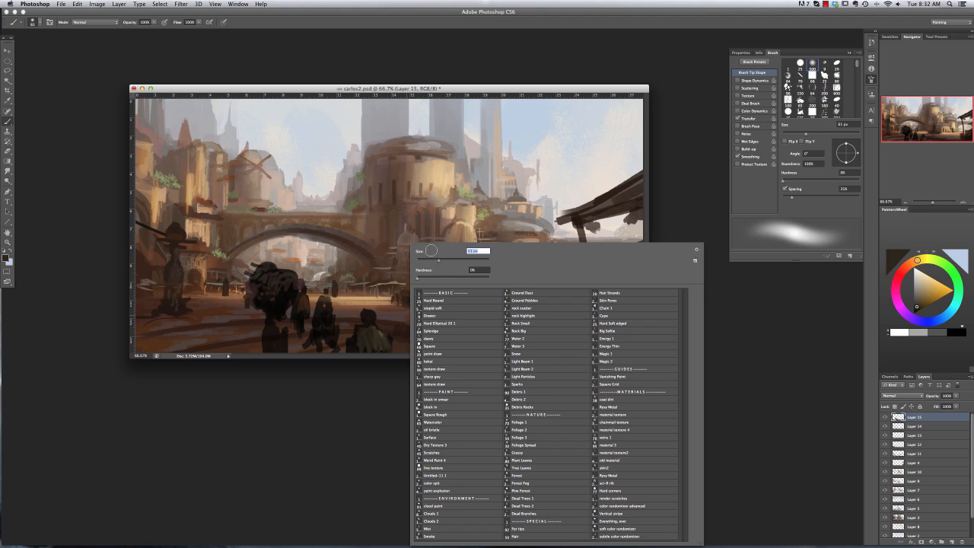
{"action": "left_click", "coordinate": [393, 294], "text": "alt"}
{"action": "left_click", "coordinate": [368, 315]}
{"action": "left_click", "coordinate": [326, 298]}
{"action": "left_click", "coordinate": [273, 298]}
Refine the foreground figures' silhouettes with a 30 px brush and sampled dark browns.
{"action": "right_click", "coordinate": [452, 322]}
{"action": "double_click", "coordinate": [477, 361]}
{"action": "left_click", "coordinate": [333, 311], "text": "alt"}
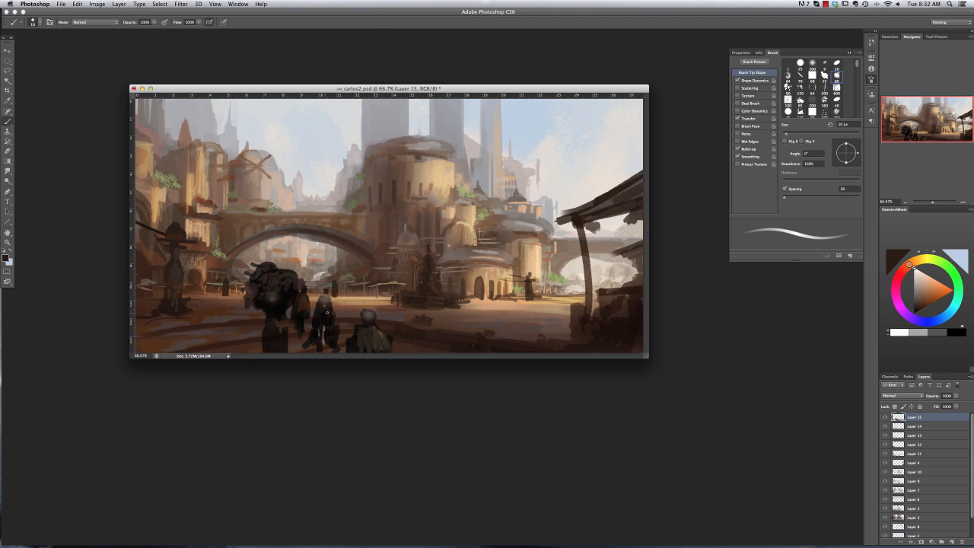
{"action": "left_click", "coordinate": [320, 337], "text": "alt"}
{"action": "left_click_drag", "start_coordinate": [333, 312], "coordinate": [345, 326]}
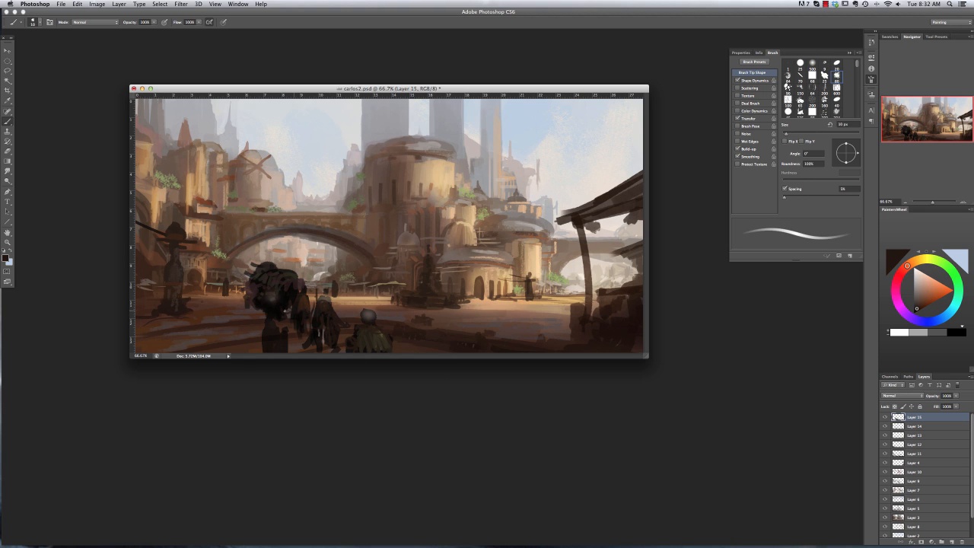
{"action": "left_click_drag", "start_coordinate": [251, 312], "coordinate": [238, 292]}
Flip the figures layer horizontally and move the group toward the image's left side.
{"action": "key", "text": "super+t"}
{"action": "left_click", "coordinate": [77, 4]}
{"action": "mouse_move", "coordinate": [106, 171]}
{"action": "left_click", "coordinate": [190, 266]}
{"action": "key", "text": "v"}
{"action": "key", "text": "Return"}
{"action": "left_click_drag", "start_coordinate": [358, 297], "coordinate": [311, 301]}
{"action": "key", "text": "b"}
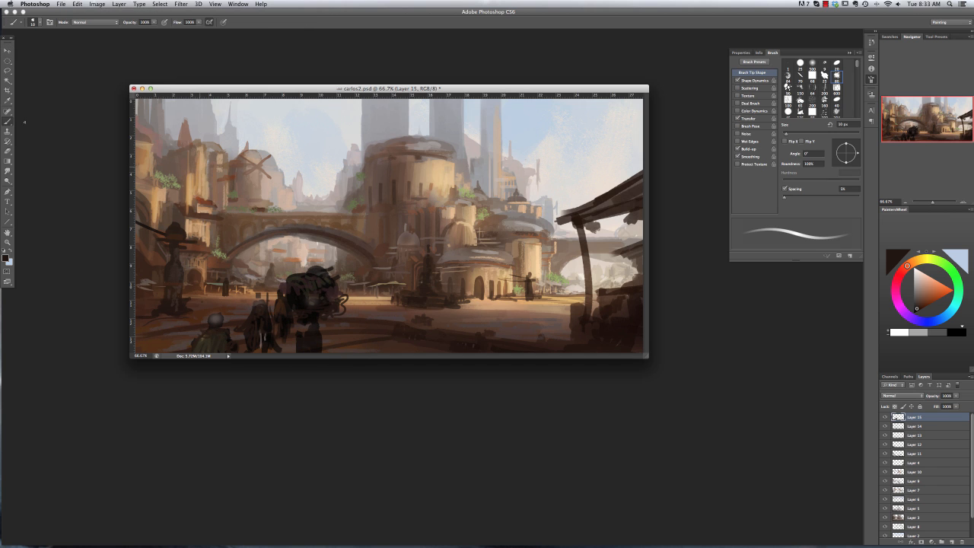
Add soft, sampled sandy light to the large figure's pack with the stupid soft brush at a reduced size.
{"action": "left_click", "coordinate": [477, 276], "text": "alt"}
{"action": "right_click", "coordinate": [338, 287]}
{"action": "double_click", "coordinate": [362, 308]}
{"action": "key", "text": "bracketleft"}
{"action": "key", "text": "bracketleft"}
{"action": "key", "text": "bracketleft"}
{"action": "key", "text": "bracketleft"}
{"action": "key", "text": "bracketleft"}
{"action": "key", "text": "bracketleft"}
{"action": "key", "text": "bracketleft"}
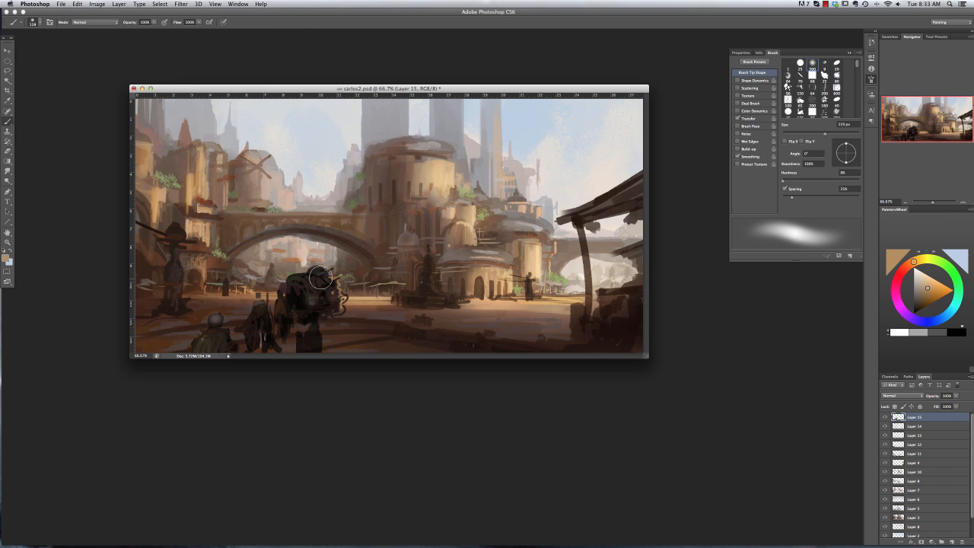
{"action": "right_click", "coordinate": [327, 287]}
{"action": "left_click", "coordinate": [371, 278]}
{"action": "key", "text": "Return"}
{"action": "left_click_drag", "start_coordinate": [327, 286], "coordinate": [322, 295]}
Paint details on the large figure's pack and neighbouring figure with the 34 px block in smear brush and sampled colours.
{"action": "right_click", "coordinate": [338, 294]}
{"action": "left_click", "coordinate": [354, 400]}
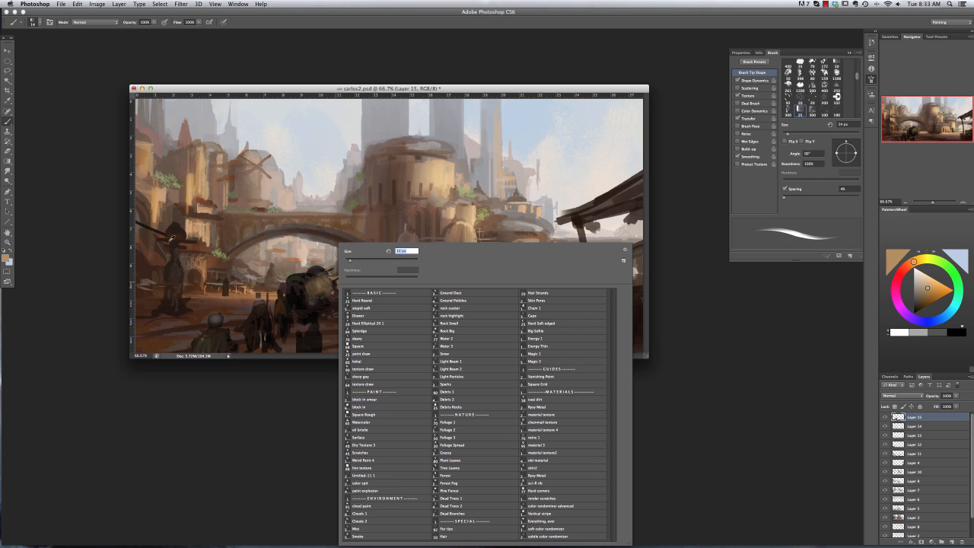
{"action": "key", "text": "Return"}
{"action": "left_click", "coordinate": [324, 300], "text": "alt"}
{"action": "left_click_drag", "start_coordinate": [329, 278], "coordinate": [318, 290]}
{"action": "left_click", "coordinate": [271, 325], "text": "alt"}
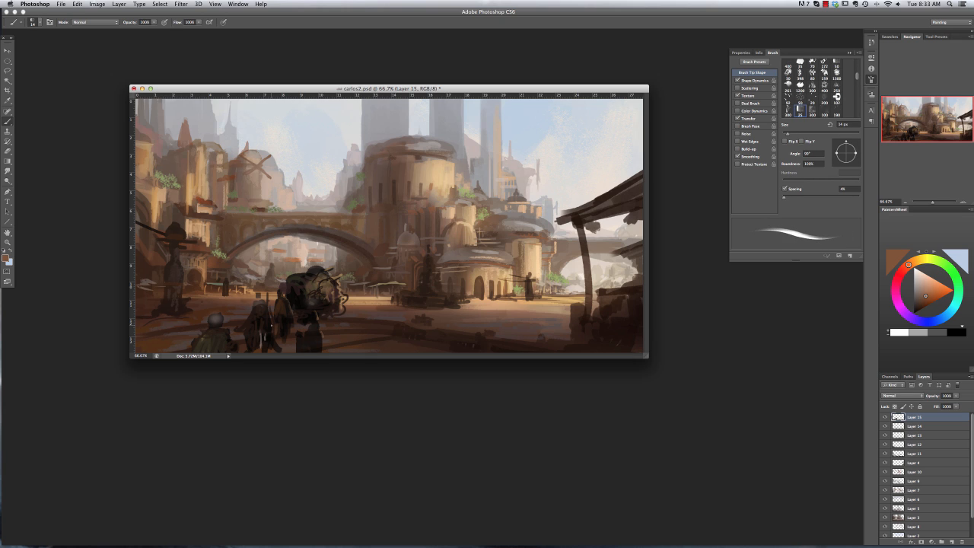
Detail the plaza's central statue and its base with highlights and shadows sampled from the surroundings.
{"action": "left_click", "coordinate": [531, 256], "text": "alt"}
{"action": "left_click", "coordinate": [430, 273], "text": "alt"}
{"action": "left_click", "coordinate": [897, 295]}
{"action": "left_click", "coordinate": [382, 247], "text": "alt"}
{"action": "mouse_move", "coordinate": [445, 297]}
{"action": "left_mouse_down"}
{"action": "mouse_move", "coordinate": [419, 296]}
{"action": "mouse_move", "coordinate": [438, 298]}
{"action": "left_mouse_up"}
{"action": "left_click", "coordinate": [472, 270], "text": "alt"}
{"action": "left_click", "coordinate": [449, 298], "text": "alt"}
Refine the large figure and its pack with sampled tones, using brush sizes of 36 px and 8 px.
{"action": "right_click", "coordinate": [480, 319]}
{"action": "left_click", "coordinate": [501, 364]}
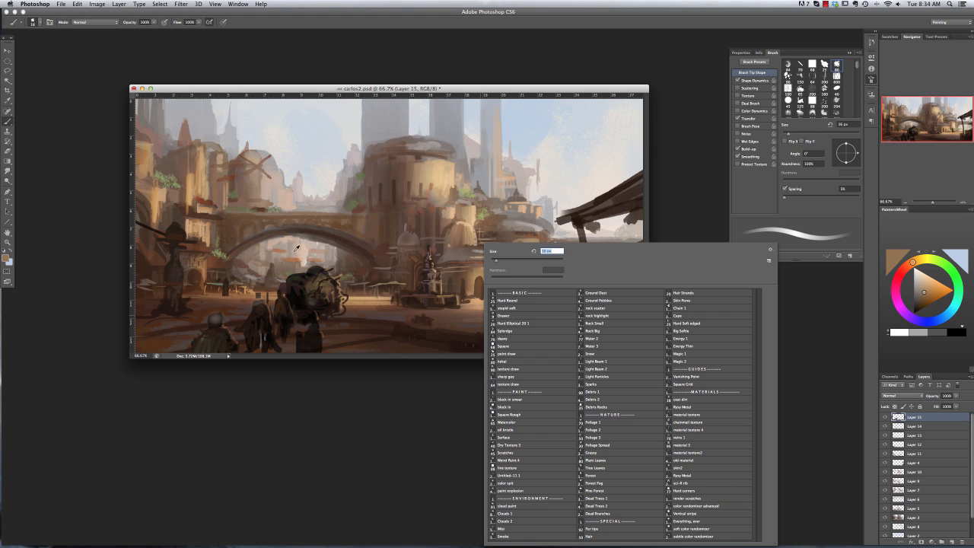
{"action": "left_click", "coordinate": [296, 300], "text": "alt"}
{"action": "left_click", "coordinate": [328, 294], "text": "alt"}
{"action": "right_click", "coordinate": [319, 305]}
{"action": "left_click", "coordinate": [339, 260]}
{"action": "left_click", "coordinate": [335, 297], "text": "alt"}
{"action": "right_click", "coordinate": [357, 301]}
{"action": "left_click", "coordinate": [371, 260]}
{"action": "left_click", "coordinate": [327, 285], "text": "alt"}
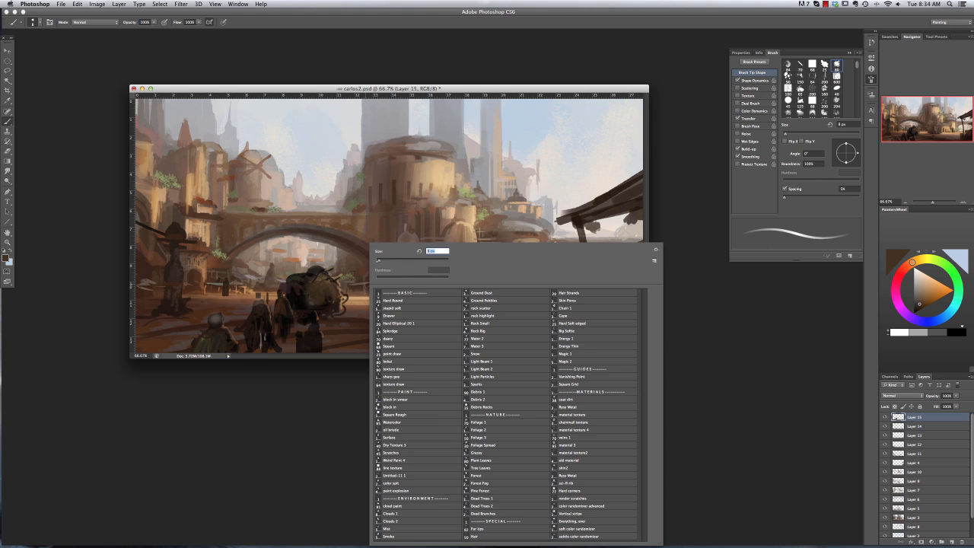
Paint a wide-brimmed hat on the large foreground figure with sampled dark tones, reducing the brush size.
{"action": "left_click", "coordinate": [316, 278], "text": "alt"}
{"action": "mouse_move", "coordinate": [310, 272]}
{"action": "left_mouse_down"}
{"action": "mouse_move", "coordinate": [323, 261]}
{"action": "mouse_move", "coordinate": [307, 265]}
{"action": "mouse_move", "coordinate": [314, 277]}
{"action": "left_mouse_up"}
{"action": "right_click", "coordinate": [325, 222]}
{"action": "left_click", "coordinate": [344, 245]}
{"action": "left_click", "coordinate": [332, 286], "text": "alt"}
{"action": "left_click", "coordinate": [324, 274], "text": "alt"}
{"action": "key", "text": "bracketleft"}
{"action": "key", "text": "bracketleft"}
{"action": "key", "text": "bracketleft"}
{"action": "key", "text": "bracketleft"}
{"action": "key", "text": "bracketleft"}
{"action": "key", "text": "bracketleft"}
{"action": "key", "text": "bracketleft"}
Paint a red accent on the large figure's pack and add sampled dark touches with a 36 px brush.
{"action": "left_click", "coordinate": [899, 277]}
{"action": "left_click", "coordinate": [934, 293]}
{"action": "right_click", "coordinate": [327, 241]}
{"action": "left_click", "coordinate": [342, 262]}
{"action": "left_click", "coordinate": [330, 302], "text": "alt"}
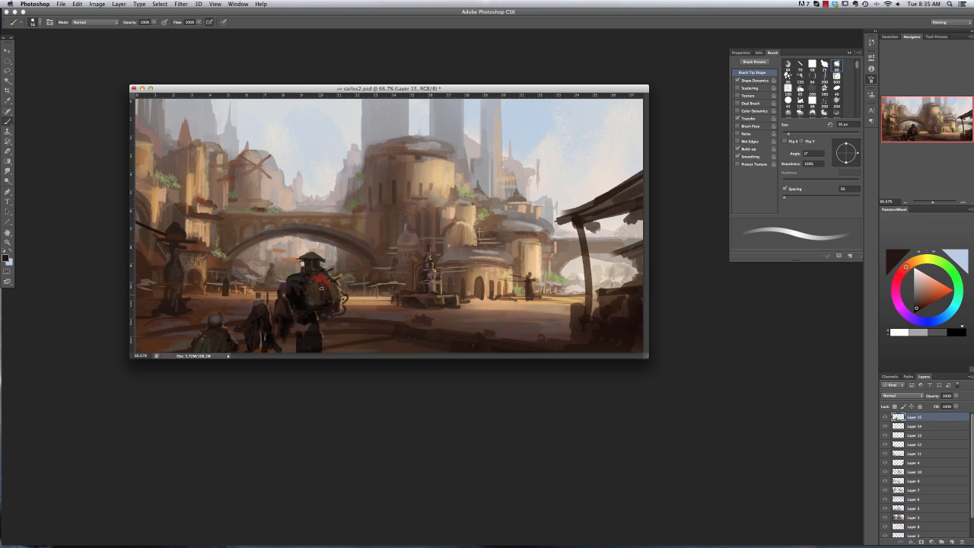
{"action": "left_click", "coordinate": [305, 294], "text": "alt"}
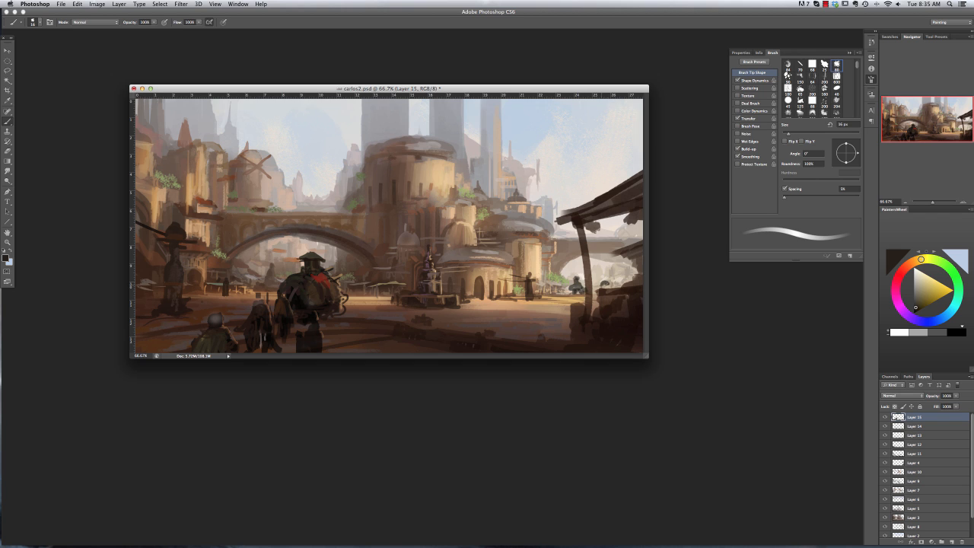
Save the city painting and flip its canvas horizontally.
{"action": "key", "text": "super+s"}
{"action": "left_click", "coordinate": [96, 4]}
{"action": "mouse_move", "coordinate": [114, 74]}
{"action": "left_click", "coordinate": [199, 107]}
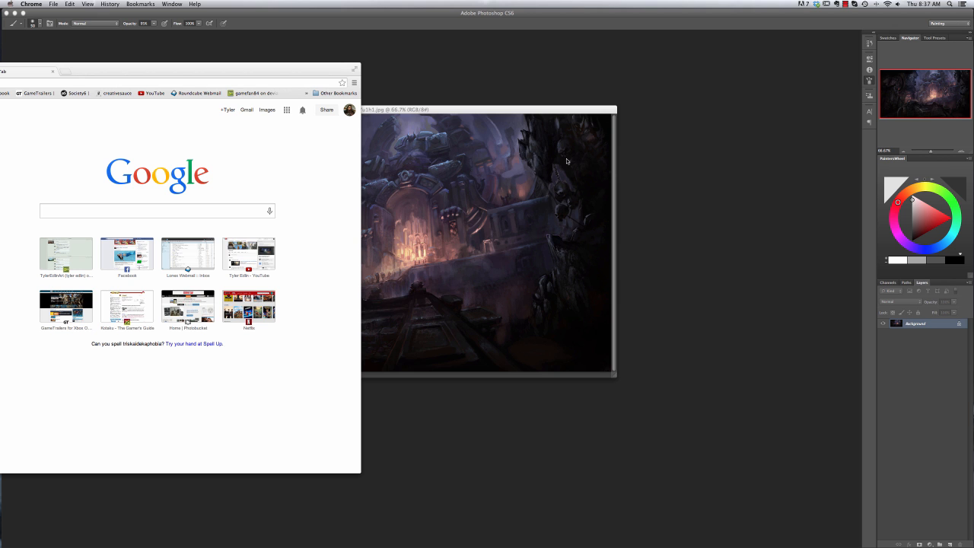
Switch from the browser back to Photoshop and show the dark cavern painting full screen at 100%, with the Brush panel hidden.
{"action": "left_click", "coordinate": [92, 54]}
{"action": "key", "text": "F5"}
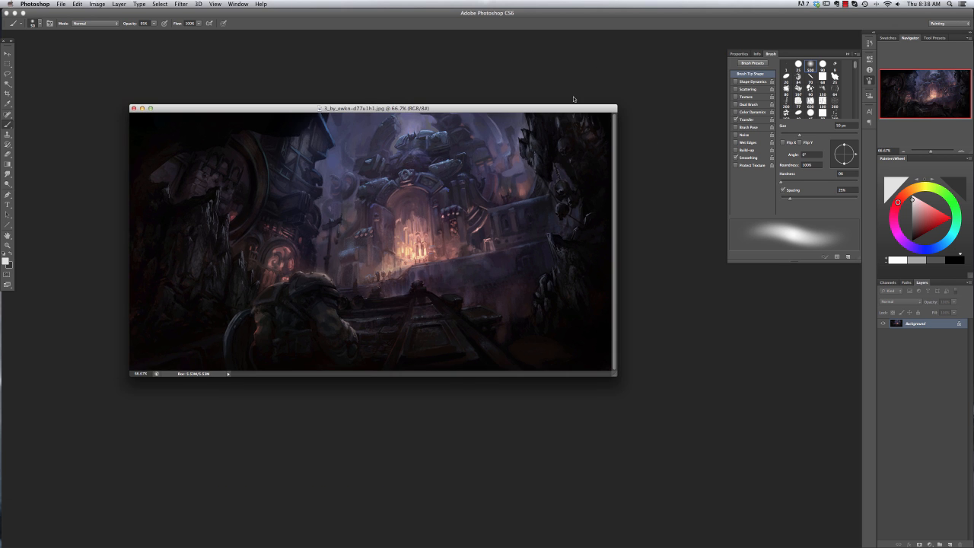
{"action": "key", "text": "f"}
{"action": "key", "text": "super+plus"}
{"action": "left_click", "coordinate": [850, 46]}
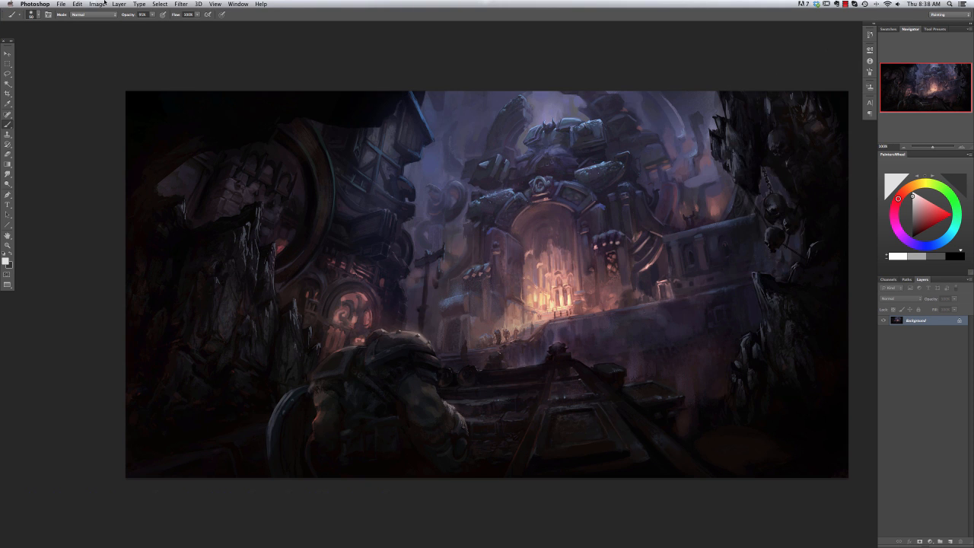
Flip the cavern painting's canvas horizontally.
{"action": "left_click", "coordinate": [98, 3]}
{"action": "mouse_move", "coordinate": [121, 85]}
{"action": "left_click", "coordinate": [207, 120]}
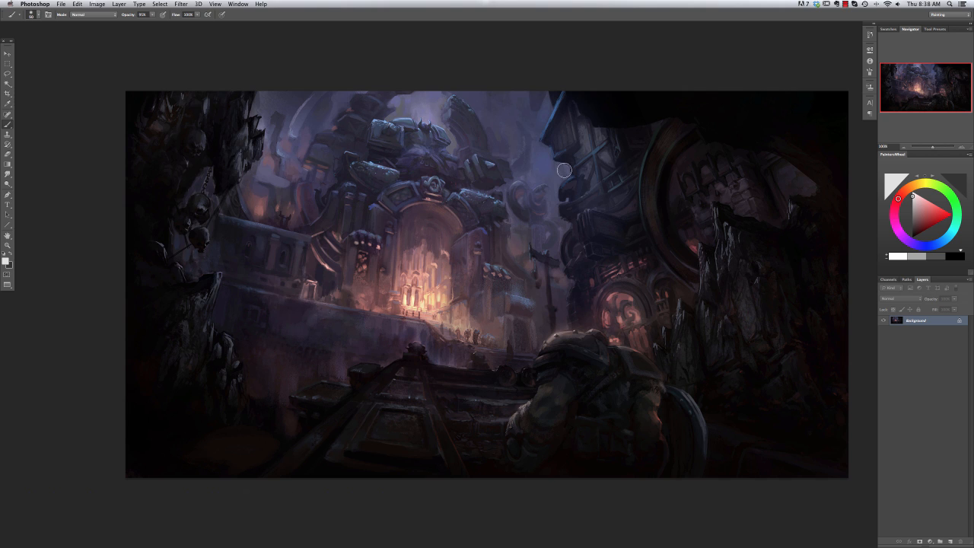
Set a teal foreground colour and choose the subtle color randomizer brush.
{"action": "key", "text": "x"}
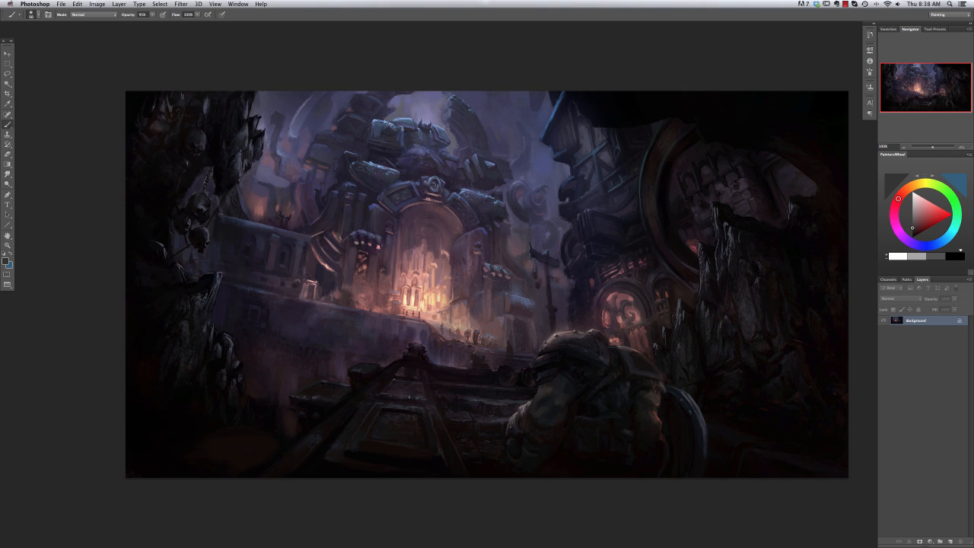
{"action": "left_click", "coordinate": [7, 74]}
{"action": "key", "text": "b"}
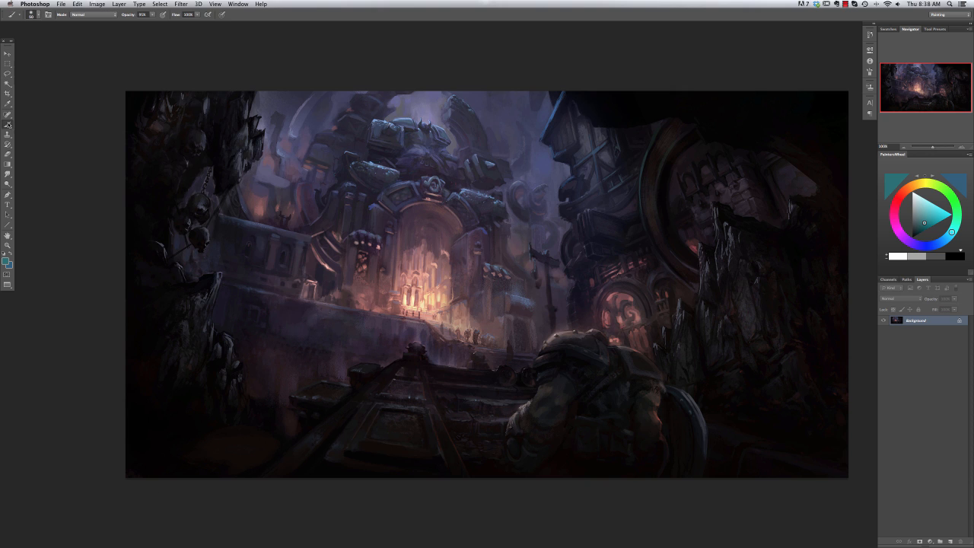
{"action": "right_click", "coordinate": [540, 445]}
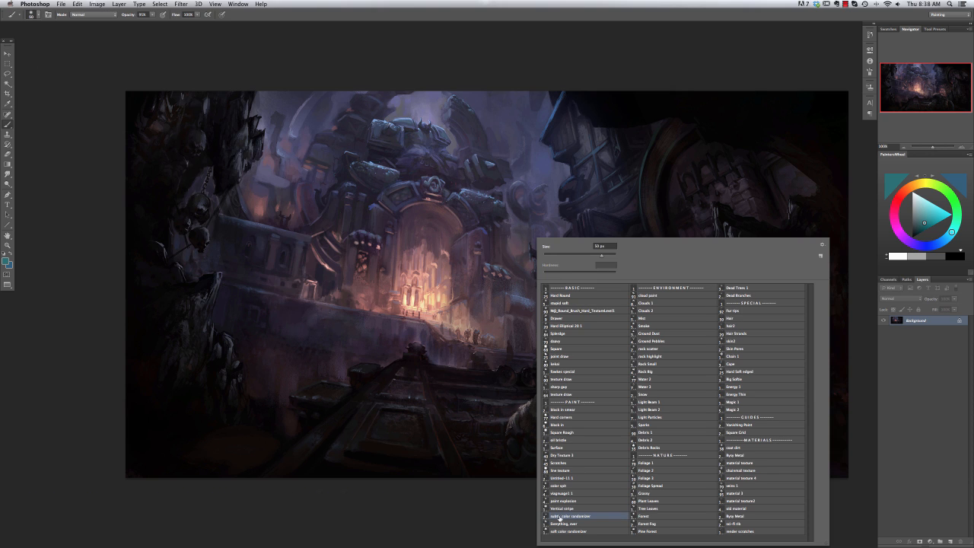
{"action": "key", "text": "Escape"}
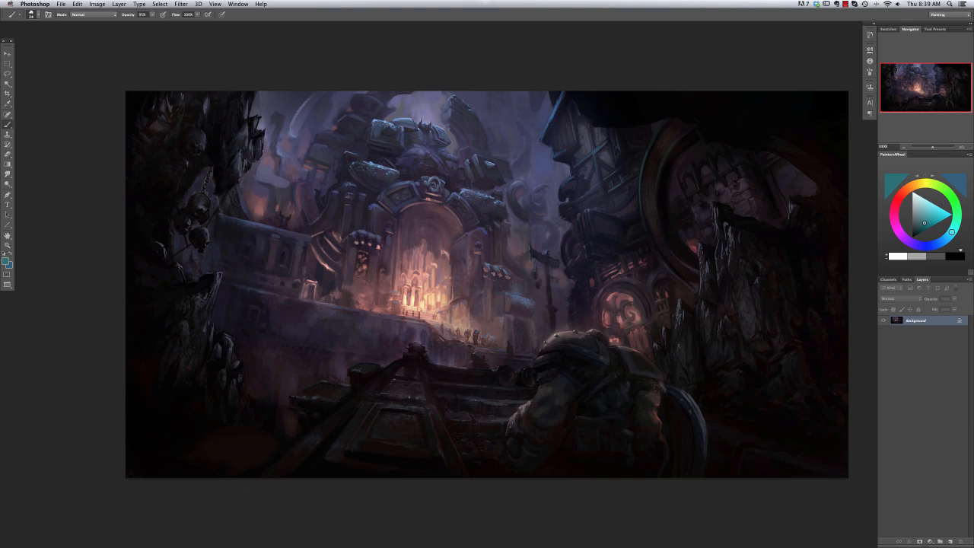
Paint blue accents on a new layer over the ruins beside the glowing archway, adjusting the brush.
{"action": "key", "text": "x"}
{"action": "key", "text": "super+z"}
{"action": "right_click", "coordinate": [514, 268]}
{"action": "key", "text": "Escape"}
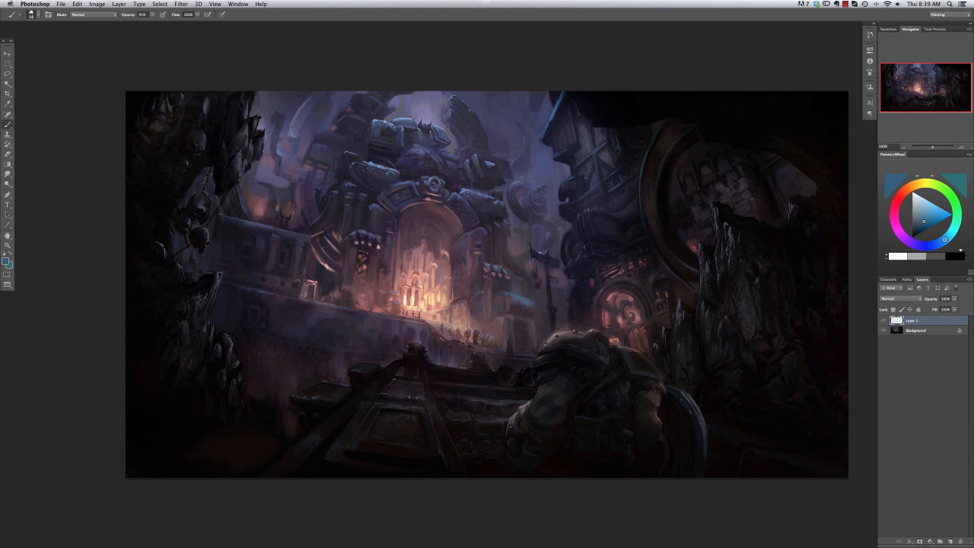
{"action": "right_click", "coordinate": [592, 209]}
{"action": "key", "text": "Escape"}
{"action": "right_click", "coordinate": [517, 135]}
{"action": "key", "text": "Escape"}
Lasso the sky gap between the curved ruin and the dark building, and brush blue tones inside it.
{"action": "left_click", "coordinate": [8, 74]}
{"action": "left_click_drag", "start_coordinate": [460, 101], "coordinate": [473, 111]}
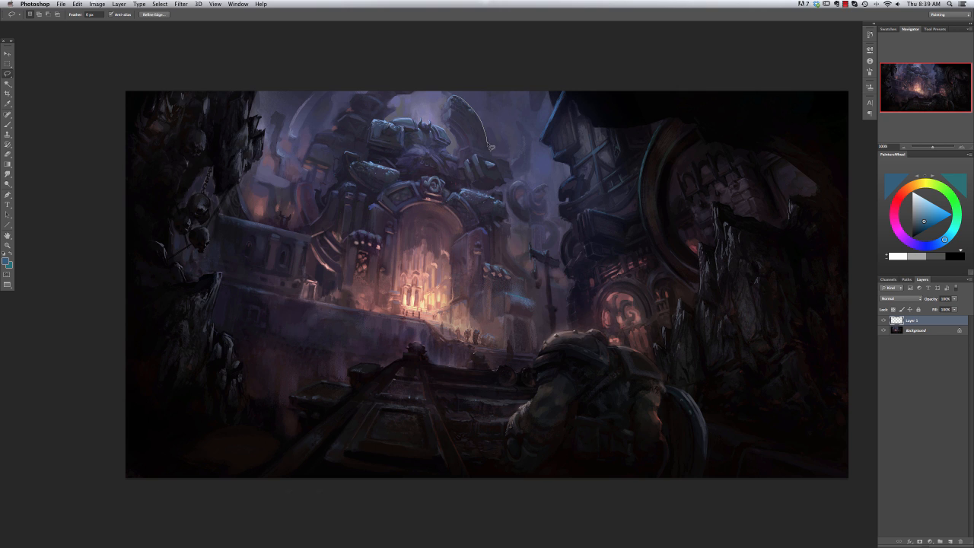
{"action": "left_click_drag", "start_coordinate": [534, 114], "coordinate": [532, 112]}
{"action": "key", "text": "b"}
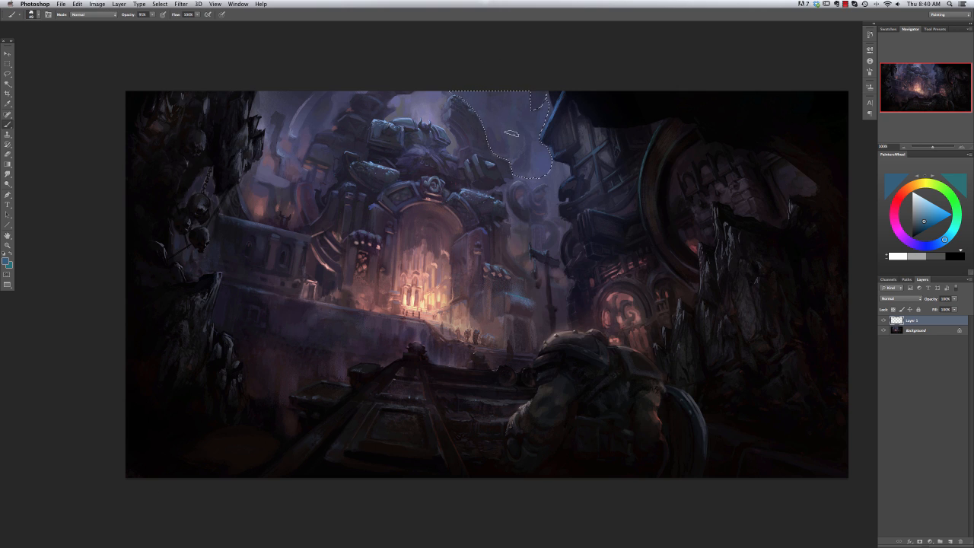
Blend the painted sky gap using the Smudge tool's KhangSmudge preset and clear the selection.
{"action": "key", "text": "r"}
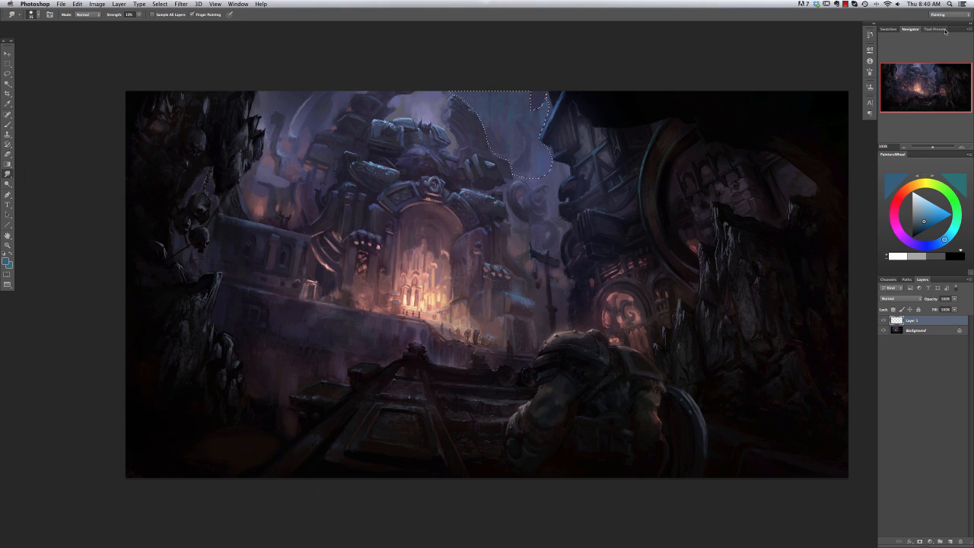
{"action": "left_click", "coordinate": [934, 29]}
{"action": "left_click", "coordinate": [900, 57]}
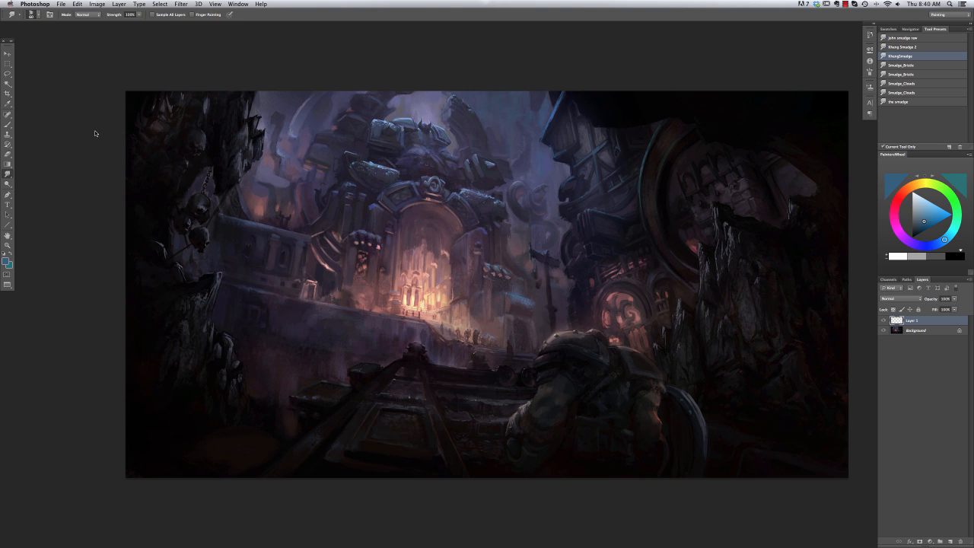
Lasso the sky patches beside the rock wall and above the gate's crest, and start brushing blue into them.
{"action": "key", "text": "l"}
{"action": "left_click_drag", "start_coordinate": [267, 130], "coordinate": [255, 91]}
{"action": "mouse_move", "coordinate": [454, 158]}
{"action": "left_mouse_down"}
{"action": "mouse_move", "coordinate": [448, 120]}
{"action": "mouse_move", "coordinate": [412, 99]}
{"action": "left_mouse_up"}
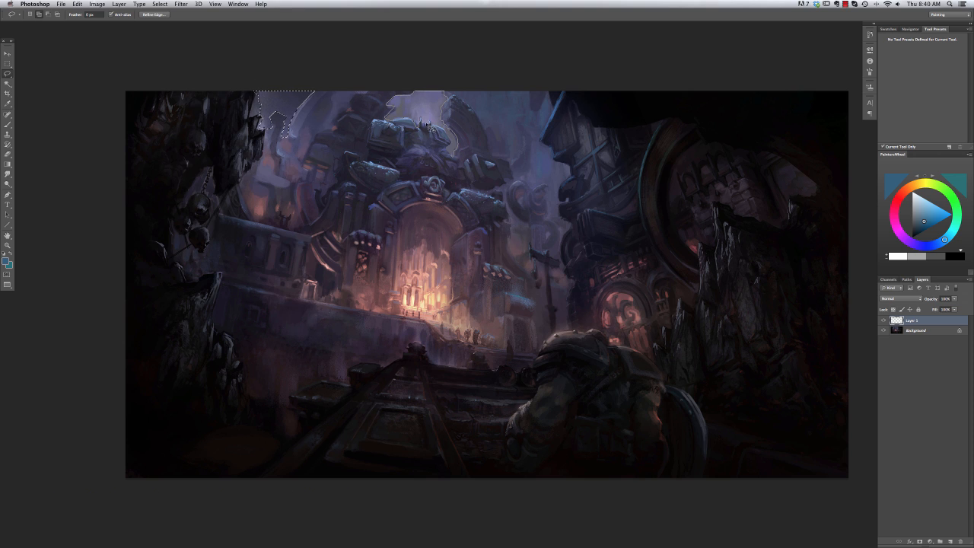
{"action": "key", "text": "b"}
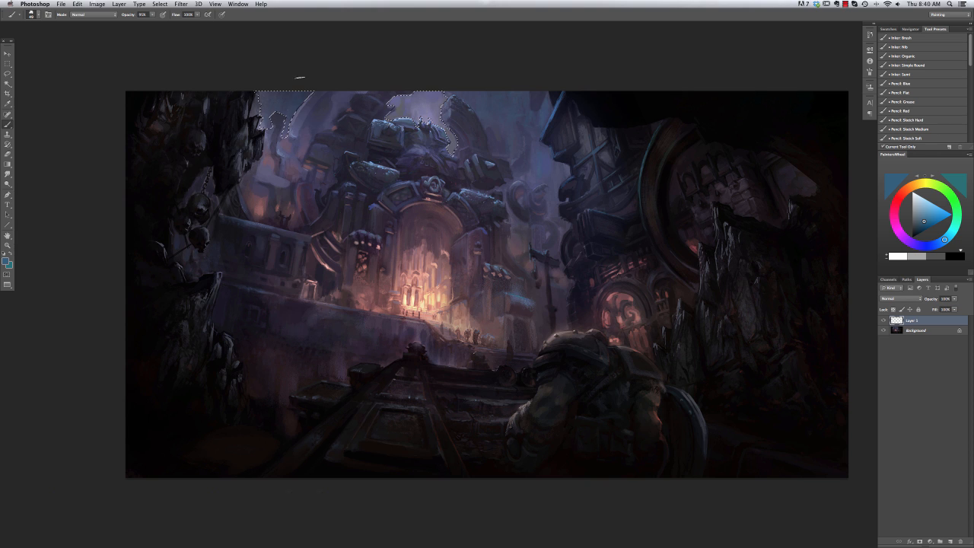
Brush teal and sampled blue-grey tones into the selected sky patches, deselect, and sample blue near the dark building.
{"action": "key", "text": "x"}
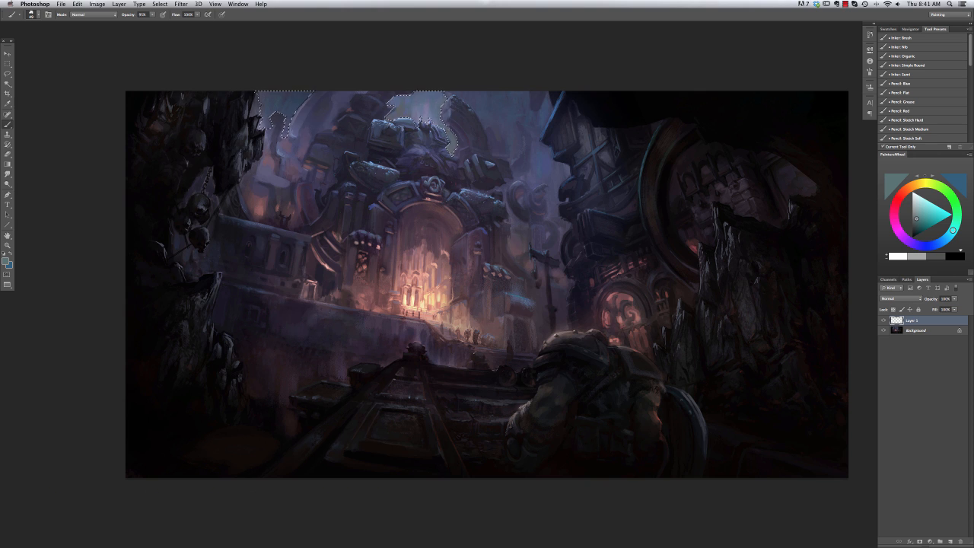
{"action": "left_click", "coordinate": [407, 106], "text": "alt"}
{"action": "left_click", "coordinate": [407, 106], "text": "alt"}
{"action": "left_click", "coordinate": [396, 111], "text": "alt"}
{"action": "key", "text": "super+d"}
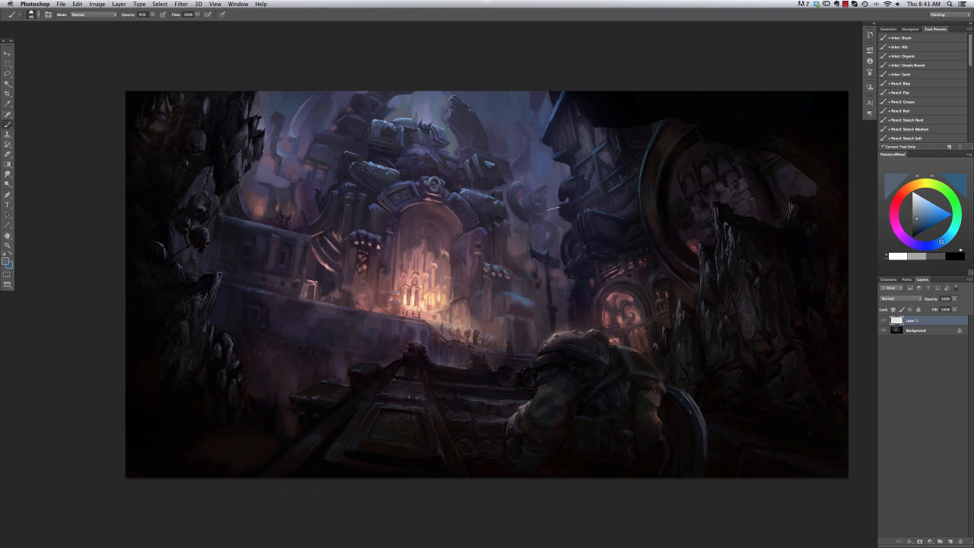
{"action": "left_click", "coordinate": [549, 215], "text": "alt"}
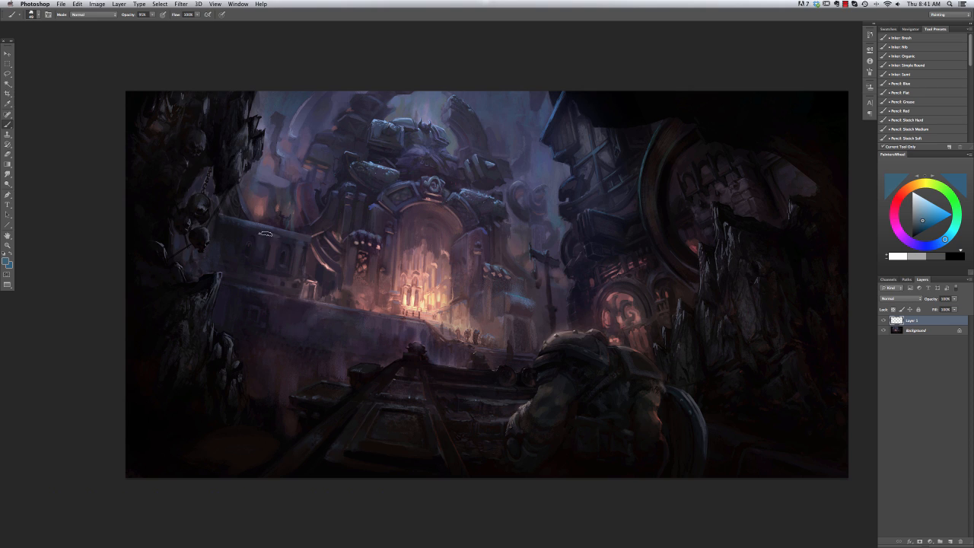
Outline the long wall face below the glowing gate with the Polygonal Lasso and brush dark teal inside the selection.
{"action": "left_click_drag", "start_coordinate": [6, 73], "coordinate": [34, 82]}
{"action": "left_click", "coordinate": [431, 324]}
{"action": "left_click", "coordinate": [222, 283]}
{"action": "left_click", "coordinate": [212, 327]}
{"action": "left_click", "coordinate": [430, 362]}
{"action": "left_click", "coordinate": [431, 325]}
{"action": "key", "text": "b"}
{"action": "left_click", "coordinate": [916, 231]}
{"action": "mouse_move", "coordinate": [407, 341]}
{"action": "left_mouse_down"}
{"action": "mouse_move", "coordinate": [364, 346]}
{"action": "mouse_move", "coordinate": [345, 287]}
{"action": "mouse_move", "coordinate": [346, 324]}
{"action": "mouse_move", "coordinate": [316, 308]}
{"action": "mouse_move", "coordinate": [284, 334]}
{"action": "mouse_move", "coordinate": [248, 291]}
{"action": "mouse_move", "coordinate": [386, 361]}
{"action": "left_mouse_up"}
Add sampled muted tones inside the wall selection with the Vertical stripe brush and clear the selection.
{"action": "left_click", "coordinate": [910, 29]}
{"action": "right_click", "coordinate": [491, 278]}
{"action": "left_click", "coordinate": [533, 516]}
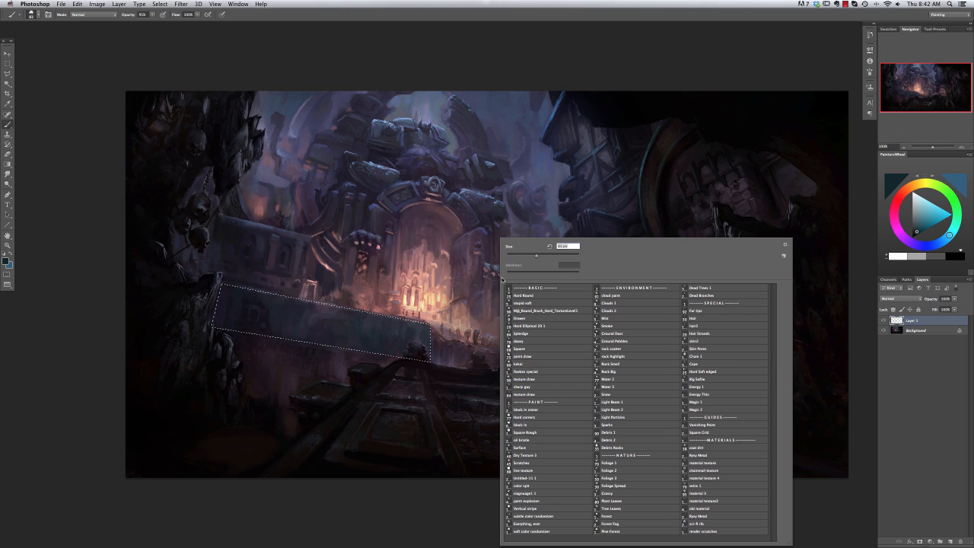
{"action": "left_click", "coordinate": [525, 508]}
{"action": "left_click", "coordinate": [525, 72]}
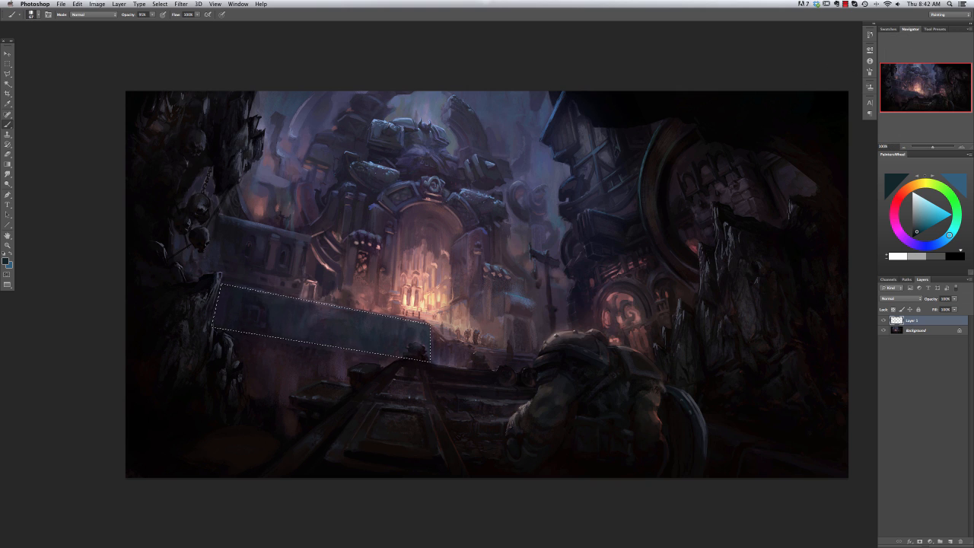
{"action": "left_click", "coordinate": [362, 293], "text": "alt"}
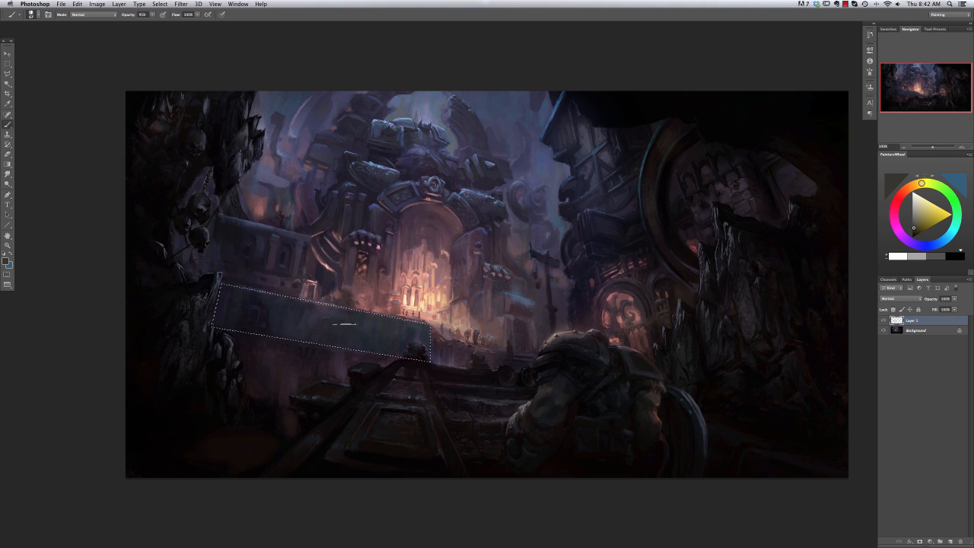
{"action": "key", "text": "super+d"}
Reduce the brush size and paint thin blue highlights along the upper edge of the long wall.
{"action": "right_click", "coordinate": [508, 251]}
{"action": "right_click", "coordinate": [403, 252]}
{"action": "left_click_drag", "start_coordinate": [456, 256], "coordinate": [452, 255]}
{"action": "key", "text": "Return"}
{"action": "right_click", "coordinate": [266, 301]}
{"action": "left_click_drag", "start_coordinate": [315, 255], "coordinate": [312, 255]}
{"action": "key", "text": "Return"}
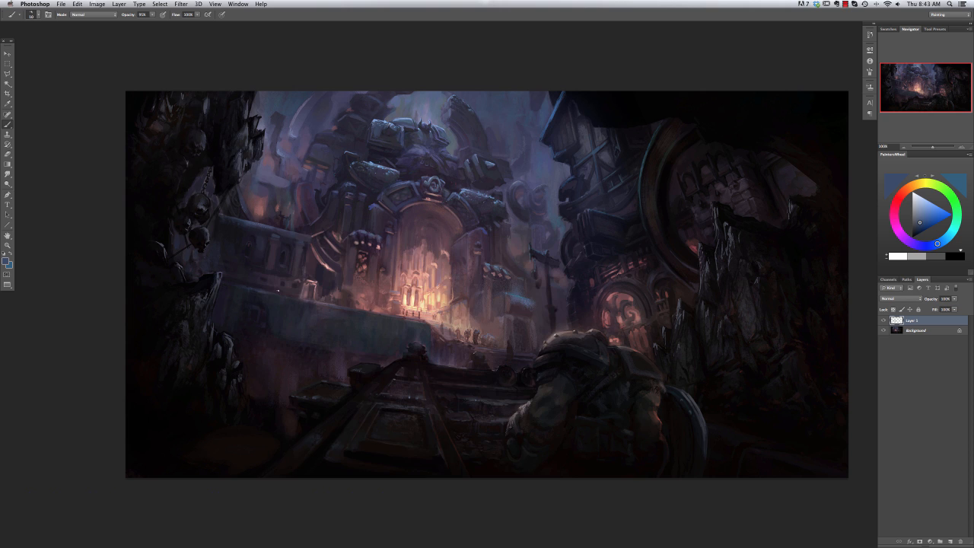
{"action": "key", "text": "super+z"}
{"action": "left_click", "coordinate": [301, 299], "text": "alt"}
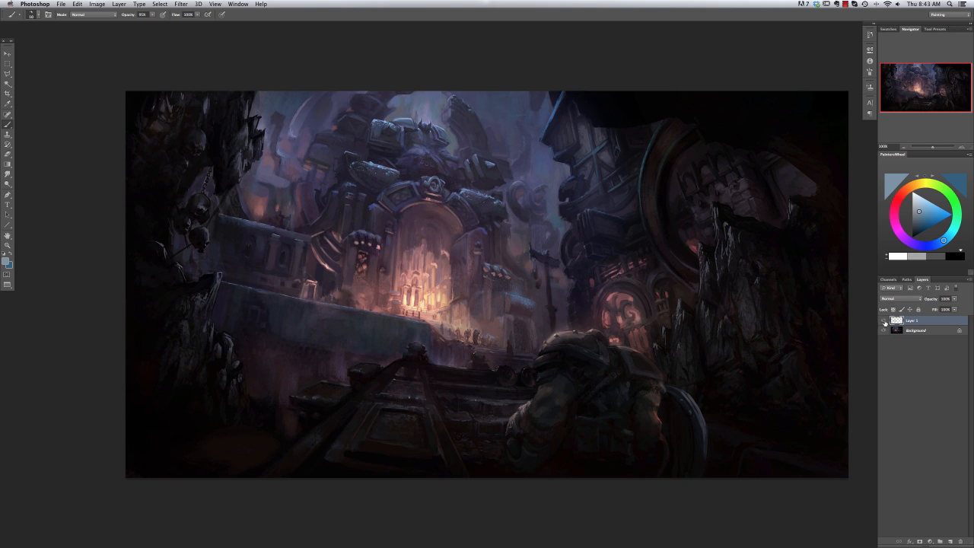
Outline the dark chasm between the long wall, the foreground platform and the cliff base with the Polygonal Lasso.
{"action": "left_click_drag", "start_coordinate": [8, 73], "coordinate": [22, 72]}
{"action": "left_click", "coordinate": [17, 79]}
{"action": "left_click", "coordinate": [399, 358]}
{"action": "left_click", "coordinate": [382, 369]}
{"action": "left_click", "coordinate": [381, 365]}
{"action": "left_click", "coordinate": [360, 364]}
{"action": "left_click", "coordinate": [348, 369]}
{"action": "left_click", "coordinate": [351, 376]}
{"action": "left_click", "coordinate": [350, 384]}
{"action": "left_click", "coordinate": [324, 379]}
{"action": "left_click", "coordinate": [289, 391]}
{"action": "left_click", "coordinate": [297, 411]}
{"action": "left_click", "coordinate": [295, 439]}
{"action": "left_click", "coordinate": [253, 493]}
{"action": "left_click", "coordinate": [100, 484]}
{"action": "left_click", "coordinate": [127, 401]}
{"action": "left_click", "coordinate": [186, 342]}
{"action": "left_click", "coordinate": [216, 328]}
{"action": "left_click", "coordinate": [400, 359]}
Brush sampled dark purple and reddish-brown tones into the chasm with the soft color randomizer brush, then clear the selection.
{"action": "key", "text": "b"}
{"action": "right_click", "coordinate": [376, 238]}
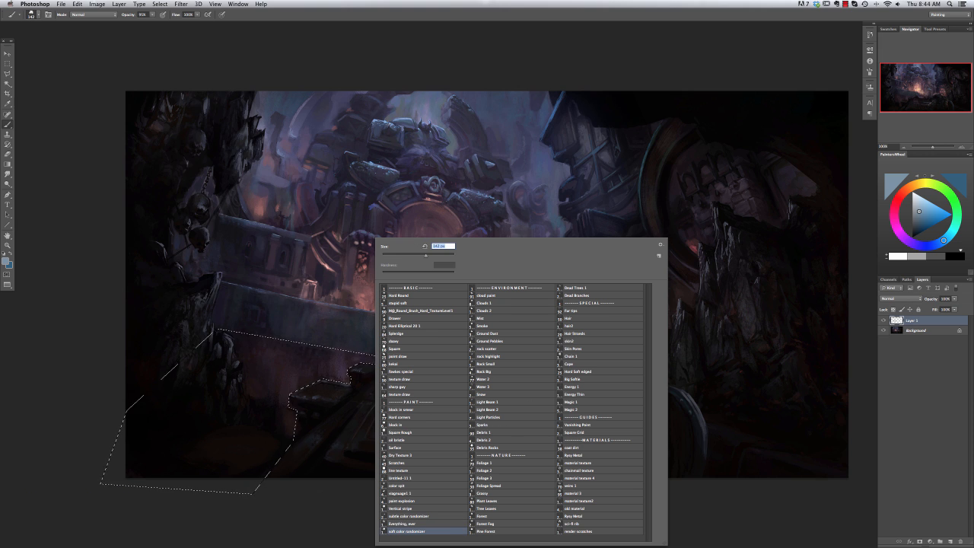
{"action": "left_click", "coordinate": [366, 365], "text": "alt"}
{"action": "key", "text": "super+z"}
{"action": "mouse_move", "coordinate": [286, 445]}
{"action": "left_mouse_down"}
{"action": "mouse_move", "coordinate": [230, 454]}
{"action": "mouse_move", "coordinate": [233, 363]}
{"action": "mouse_move", "coordinate": [146, 447]}
{"action": "mouse_move", "coordinate": [279, 445]}
{"action": "mouse_move", "coordinate": [263, 428]}
{"action": "mouse_move", "coordinate": [247, 485]}
{"action": "left_mouse_up"}
{"action": "left_click", "coordinate": [319, 367], "text": "alt"}
{"action": "mouse_move", "coordinate": [311, 385]}
{"action": "left_mouse_down"}
{"action": "mouse_move", "coordinate": [264, 442]}
{"action": "mouse_move", "coordinate": [284, 488]}
{"action": "mouse_move", "coordinate": [253, 347]}
{"action": "left_mouse_up"}
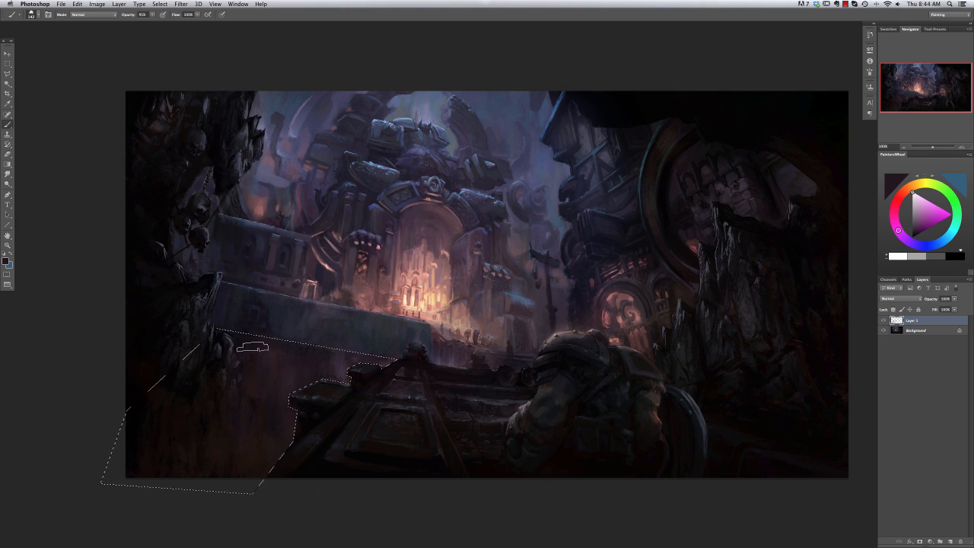
{"action": "left_click", "coordinate": [296, 374], "text": "alt"}
{"action": "mouse_move", "coordinate": [296, 374]}
{"action": "left_mouse_down"}
{"action": "mouse_move", "coordinate": [293, 442]}
{"action": "mouse_move", "coordinate": [305, 416]}
{"action": "mouse_move", "coordinate": [266, 436]}
{"action": "mouse_move", "coordinate": [235, 499]}
{"action": "mouse_move", "coordinate": [240, 471]}
{"action": "mouse_move", "coordinate": [245, 483]}
{"action": "mouse_move", "coordinate": [281, 460]}
{"action": "mouse_move", "coordinate": [255, 443]}
{"action": "left_mouse_up"}
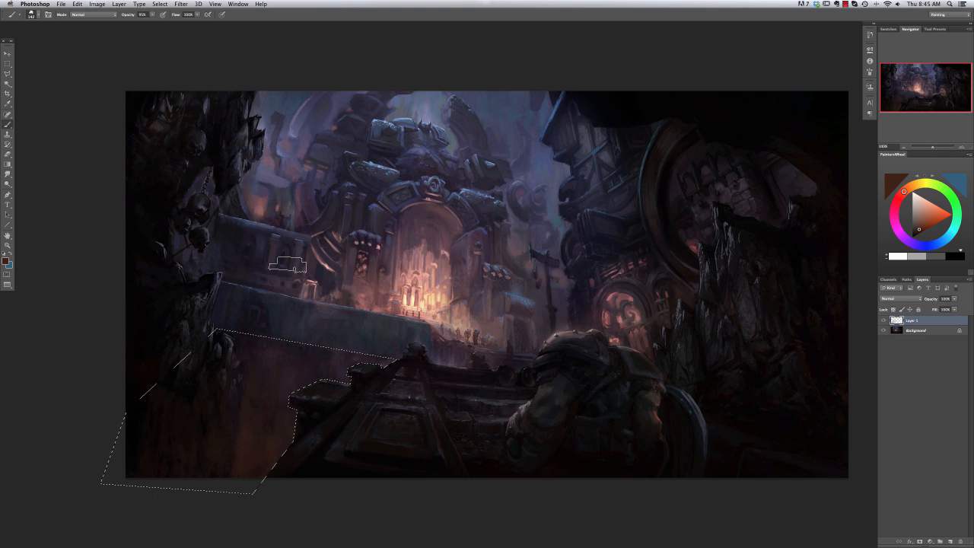
{"action": "key", "text": "ctrl+d"}
Paint reddish-orange rock texture at the cliff base on a new layer, using a smaller rock scatter brush.
{"action": "right_click", "coordinate": [359, 277]}
{"action": "left_click", "coordinate": [461, 326]}
{"action": "left_click", "coordinate": [869, 71]}
{"action": "right_click", "coordinate": [460, 305]}
{"action": "left_click", "coordinate": [568, 342]}
{"action": "left_click", "coordinate": [567, 348]}
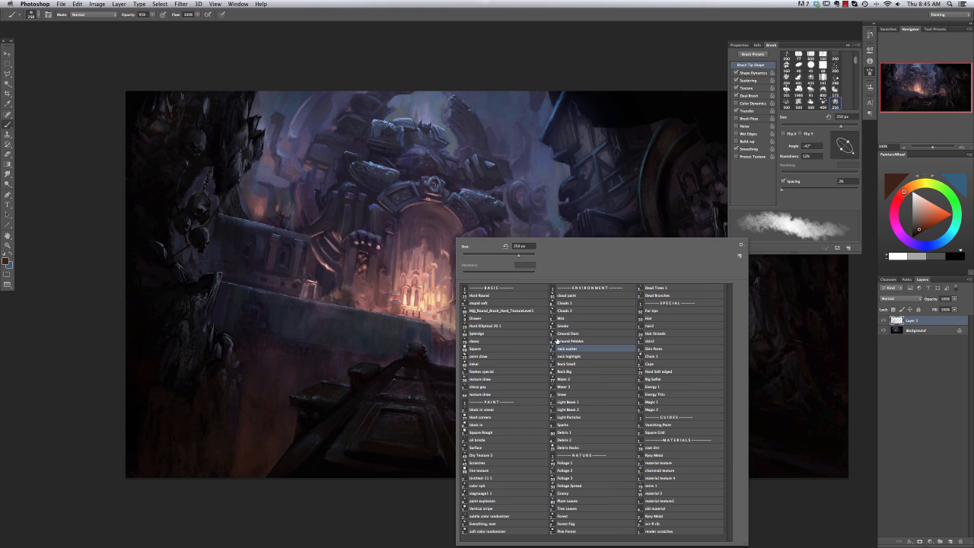
{"action": "left_click", "coordinate": [510, 255]}
{"action": "key", "text": "Return"}
{"action": "left_click", "coordinate": [920, 226]}
{"action": "left_click_drag", "start_coordinate": [921, 227], "coordinate": [922, 224]}
{"action": "left_click", "coordinate": [949, 541]}
{"action": "mouse_move", "coordinate": [200, 451]}
{"action": "left_mouse_down"}
{"action": "mouse_move", "coordinate": [220, 395]}
{"action": "mouse_move", "coordinate": [210, 417]}
{"action": "left_mouse_up"}
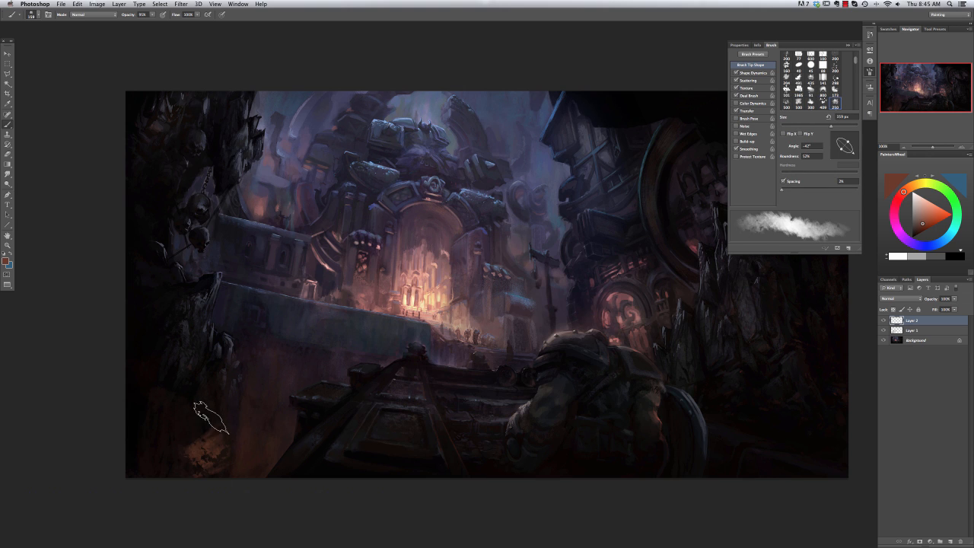
Warp the painted rock texture so that it stretches up and outward along the cliff.
{"action": "left_click", "coordinate": [76, 4]}
{"action": "mouse_move", "coordinate": [106, 165]}
{"action": "left_click", "coordinate": [192, 224]}
{"action": "left_click_drag", "start_coordinate": [239, 362], "coordinate": [296, 275]}
{"action": "left_click_drag", "start_coordinate": [212, 455], "coordinate": [210, 488]}
{"action": "left_click_drag", "start_coordinate": [138, 448], "coordinate": [111, 455]}
{"action": "left_click_drag", "start_coordinate": [295, 275], "coordinate": [242, 258]}
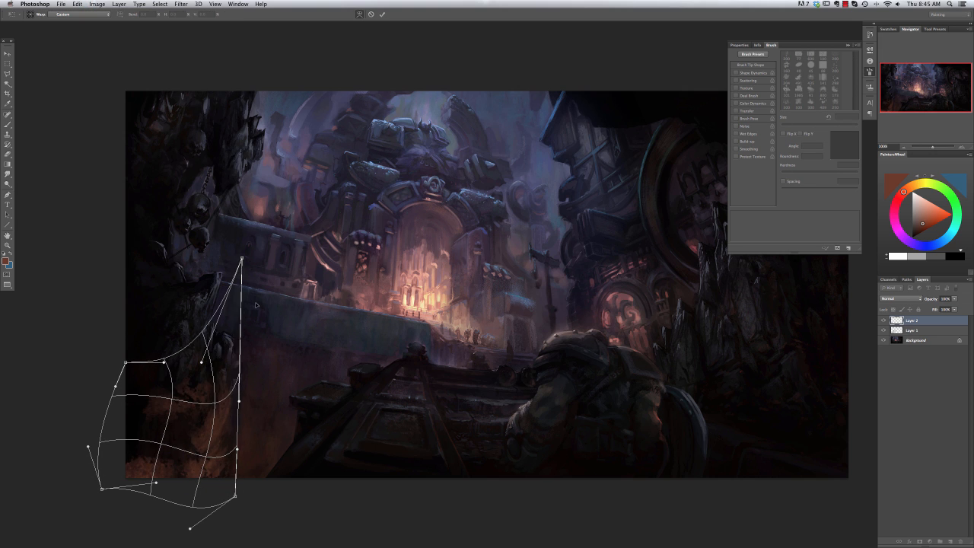
{"action": "left_click_drag", "start_coordinate": [222, 416], "coordinate": [208, 403]}
{"action": "left_click_drag", "start_coordinate": [236, 496], "coordinate": [220, 508]}
{"action": "left_click_drag", "start_coordinate": [126, 362], "coordinate": [30, 287]}
{"action": "key", "text": "Return"}
Break up the warped rock texture with a textured eraser and merge its layer down.
{"action": "key", "text": "e"}
{"action": "right_click", "coordinate": [302, 353]}
{"action": "mouse_move", "coordinate": [415, 364]}
{"action": "left_mouse_down"}
{"action": "mouse_move", "coordinate": [413, 373]}
{"action": "mouse_move", "coordinate": [423, 358]}
{"action": "left_mouse_up"}
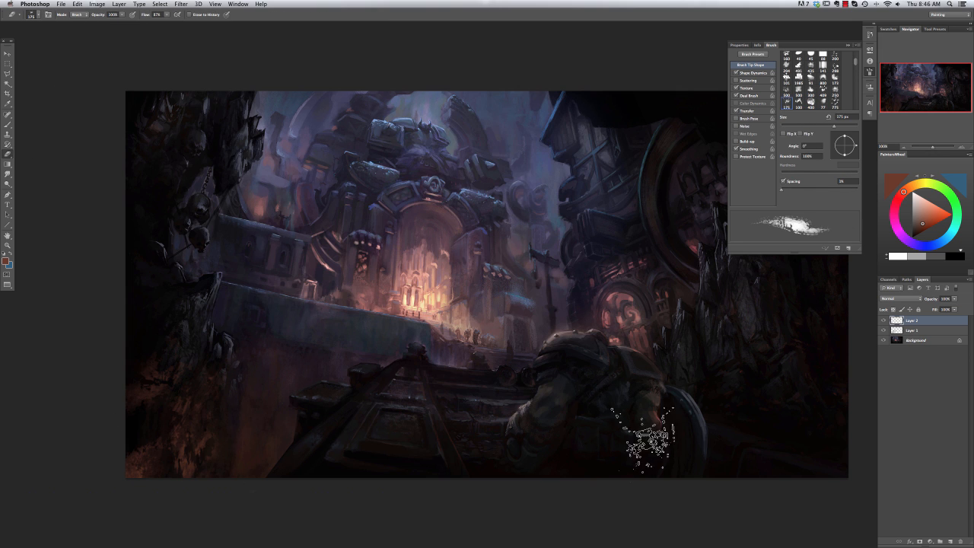
{"action": "key", "text": "super+e"}
Flip the whole canvas horizontally.
{"action": "left_click", "coordinate": [97, 4]}
{"action": "mouse_move", "coordinate": [114, 86]}
{"action": "left_click", "coordinate": [194, 124]}
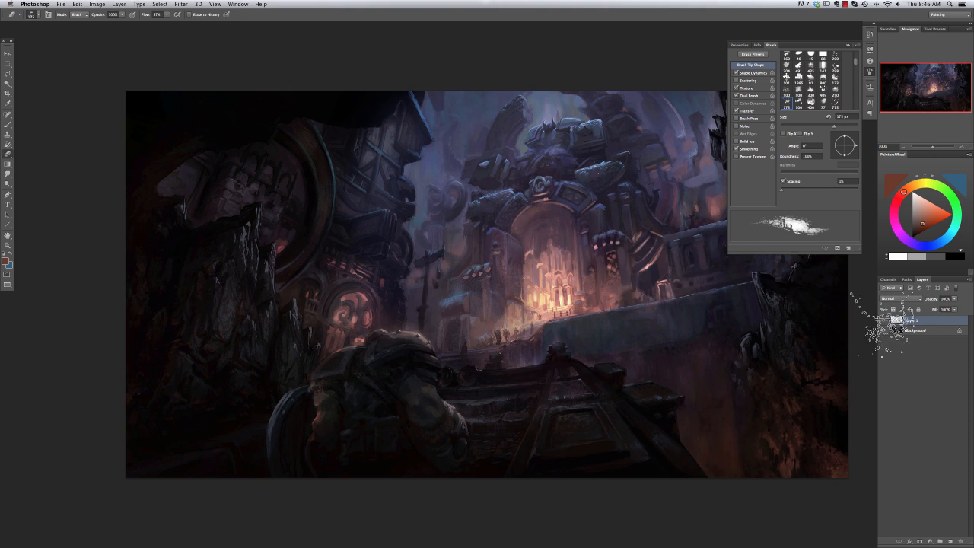
Set the eraser and brush to small paint draw tips and add sampled reddish-brown details to the foreground tracks.
{"action": "right_click", "coordinate": [615, 219]}
{"action": "left_click", "coordinate": [667, 355]}
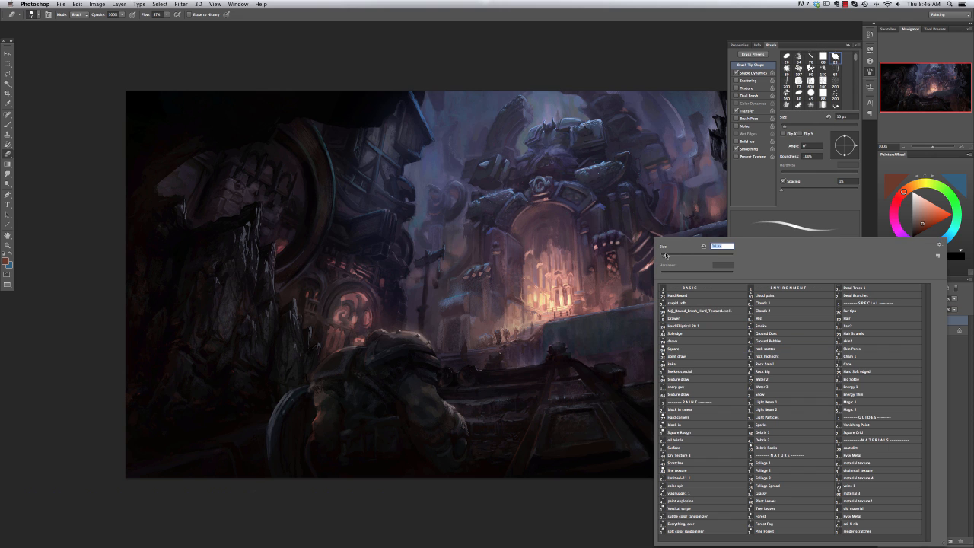
{"action": "left_click_drag", "start_coordinate": [667, 257], "coordinate": [662, 257]}
{"action": "left_click", "coordinate": [847, 47]}
{"action": "key", "text": "b"}
{"action": "right_click", "coordinate": [702, 327]}
{"action": "left_click", "coordinate": [696, 353]}
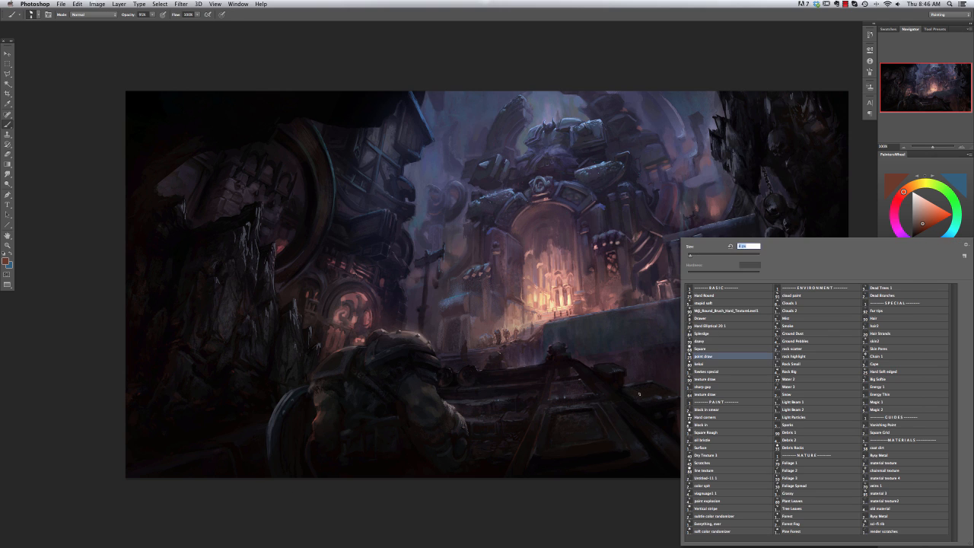
{"action": "key", "text": "Return"}
{"action": "left_click", "coordinate": [713, 414], "text": "alt"}
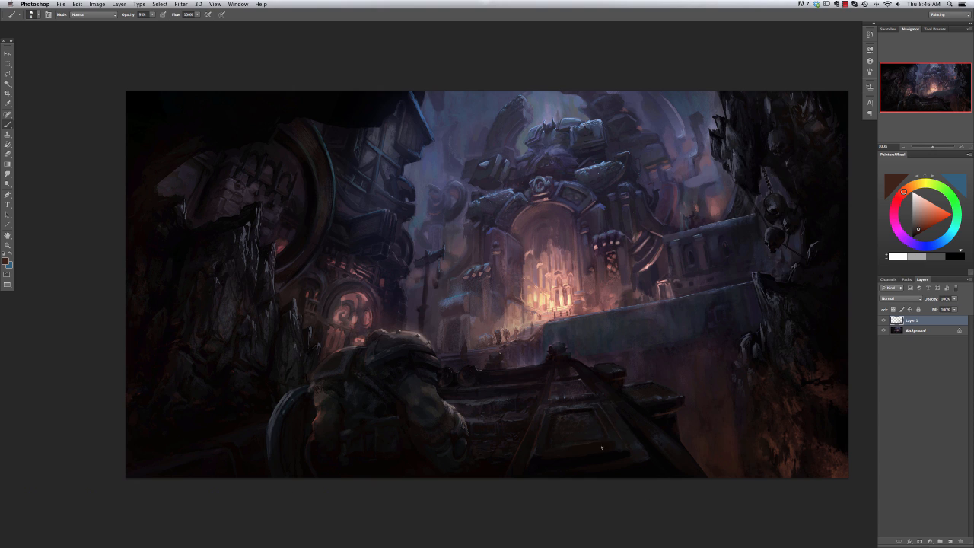
Brush sampled orange glow beside the gate with the soft color randomizer brush and erase the excess.
{"action": "right_click", "coordinate": [679, 201]}
{"action": "key", "text": "Return"}
{"action": "key", "text": "super+z"}
{"action": "left_click", "coordinate": [575, 315], "text": "alt"}
{"action": "left_click", "coordinate": [532, 301], "text": "alt"}
{"action": "right_click", "coordinate": [499, 238]}
{"action": "left_click", "coordinate": [533, 531]}
{"action": "key", "text": "Return"}
{"action": "key", "text": "e"}
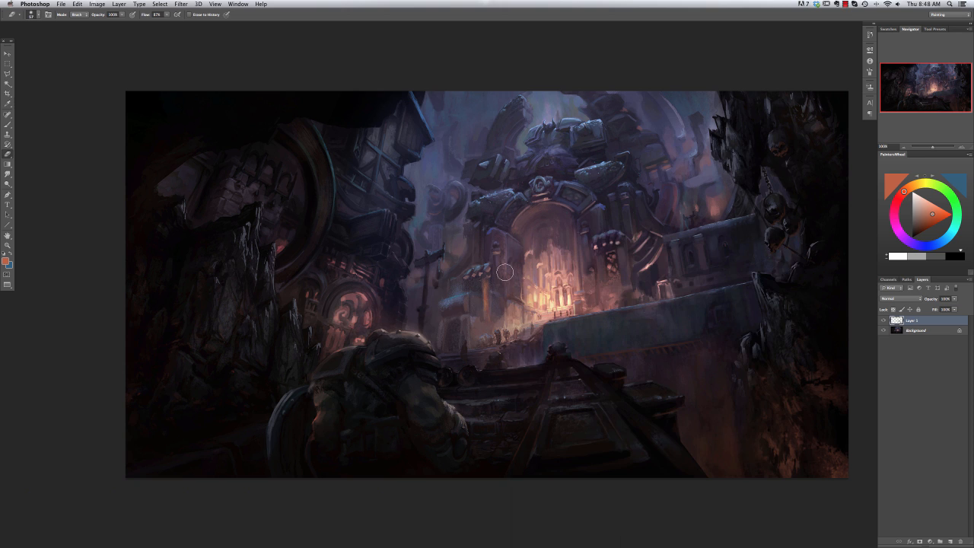
{"action": "key", "text": "b"}
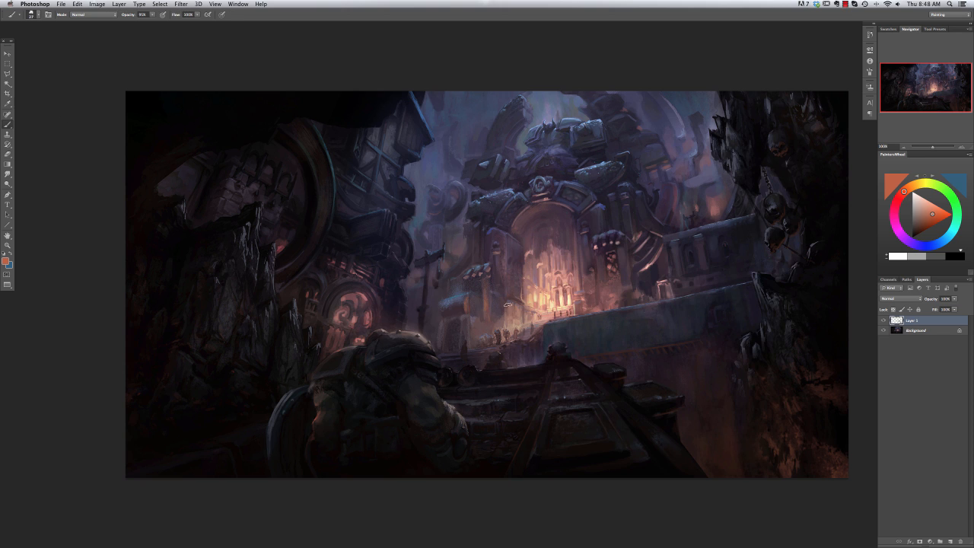
Reduce the brush size and paint small orange-brown and olive accents on the tall building beside the circular arch.
{"action": "right_click", "coordinate": [609, 299]}
{"action": "left_click_drag", "start_coordinate": [628, 256], "coordinate": [625, 256]}
{"action": "key", "text": "Return"}
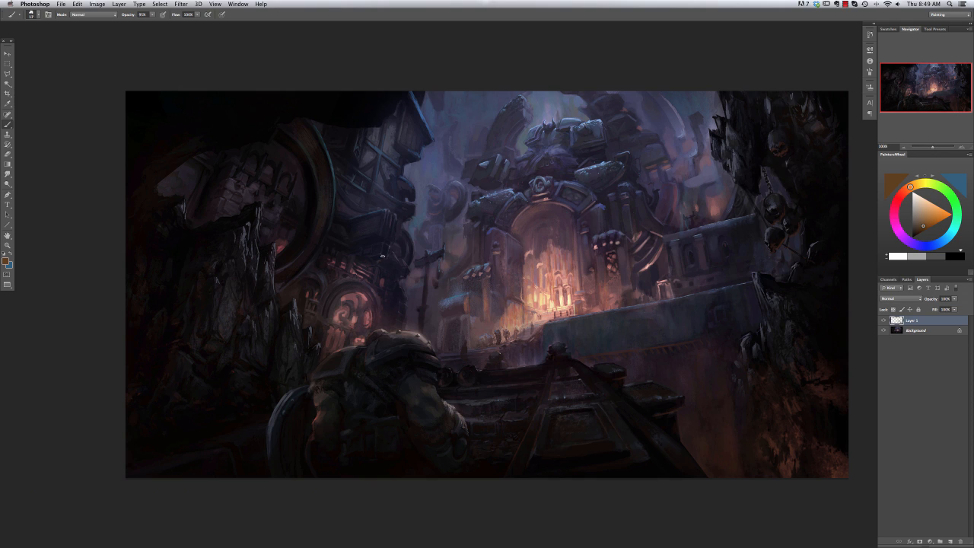
{"action": "left_click", "coordinate": [366, 247], "text": "alt"}
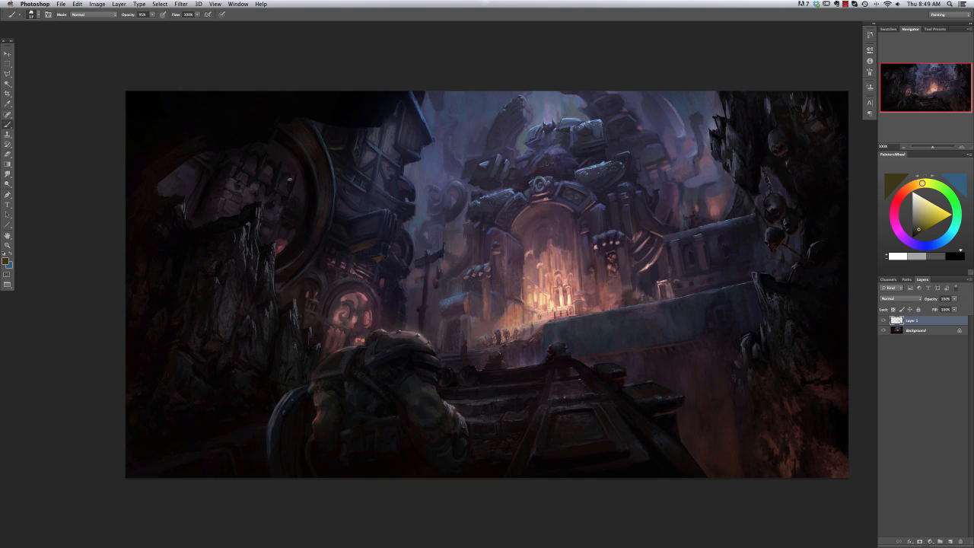
Resize the brush and paint olive and sampled dark tones along the ring of the large circular arch.
{"action": "right_click", "coordinate": [332, 215]}
{"action": "left_click_drag", "start_coordinate": [347, 220], "coordinate": [350, 220]}
{"action": "left_click", "coordinate": [310, 199]}
{"action": "key", "text": "super+z"}
{"action": "mouse_move", "coordinate": [295, 148]}
{"action": "left_mouse_down"}
{"action": "mouse_move", "coordinate": [329, 181]}
{"action": "mouse_move", "coordinate": [308, 185]}
{"action": "left_mouse_up"}
{"action": "right_click", "coordinate": [301, 154]}
{"action": "left_click", "coordinate": [298, 153]}
{"action": "left_click", "coordinate": [309, 174], "text": "alt"}
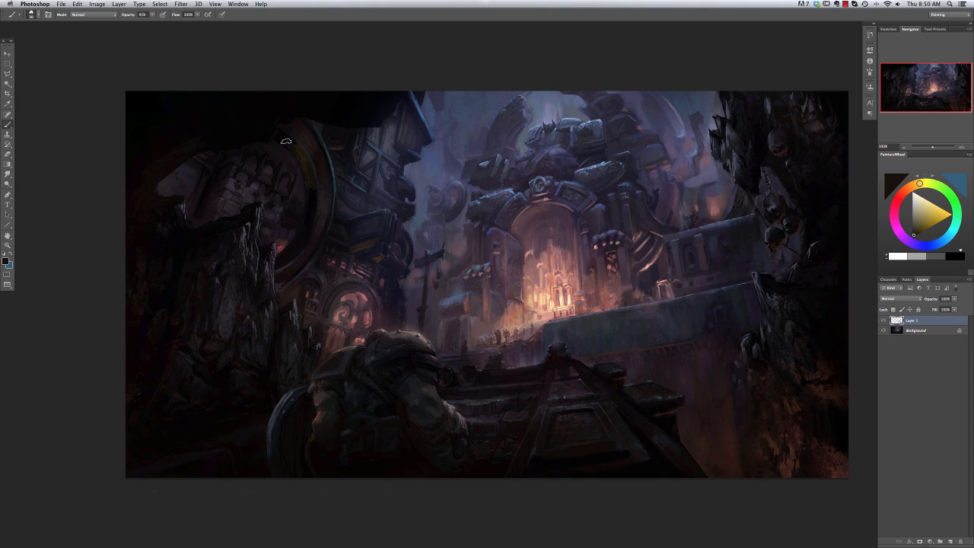
Paint small dark reddish-orange accents around the lit round window, stepping back the unwanted strokes.
{"action": "key", "text": "r"}
{"action": "key", "text": "b"}
{"action": "right_click", "coordinate": [473, 238]}
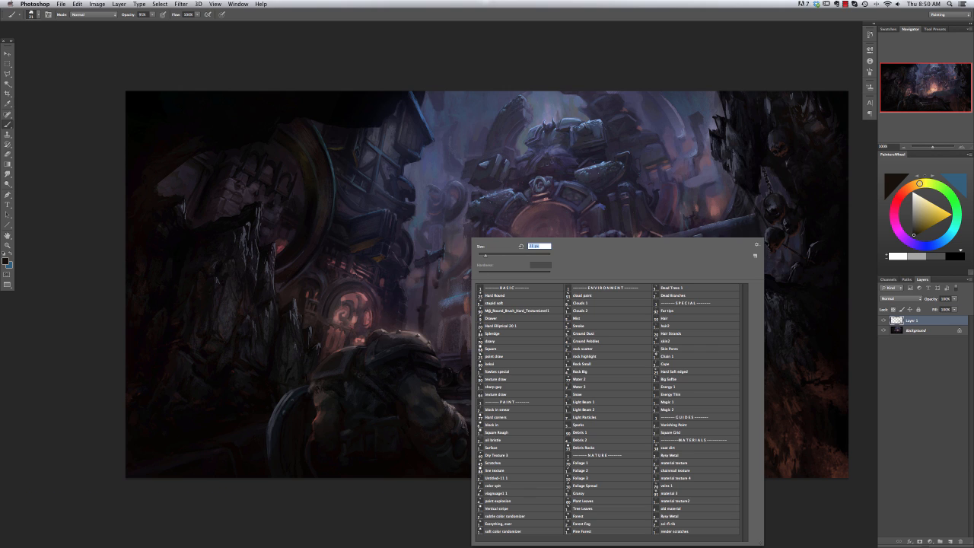
{"action": "key", "text": "Return"}
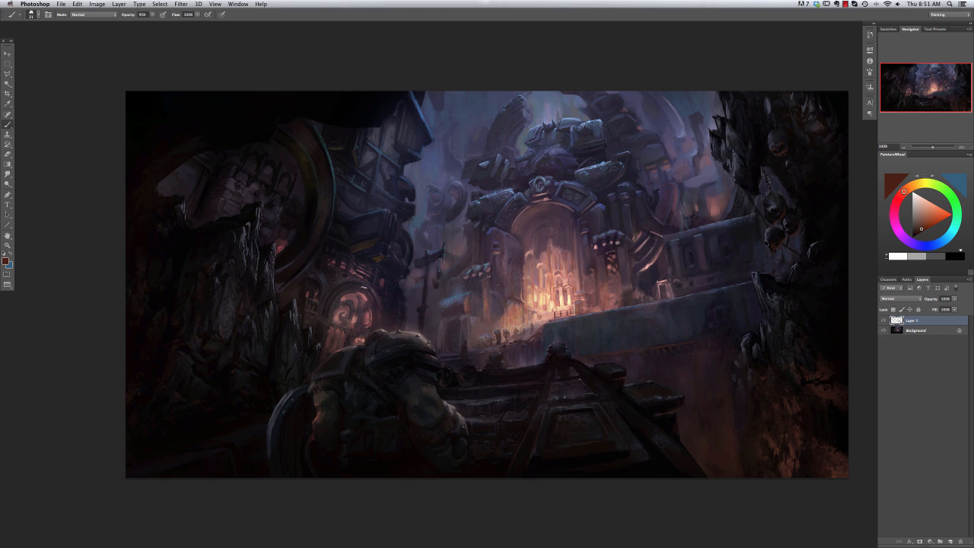
{"action": "key", "text": "super+z"}
{"action": "left_click", "coordinate": [368, 261], "text": "alt"}
{"action": "left_click", "coordinate": [917, 226]}
{"action": "right_click", "coordinate": [385, 268]}
{"action": "key", "text": "Return"}
{"action": "key", "text": "super+alt+z"}
{"action": "key", "text": "super+alt+z"}
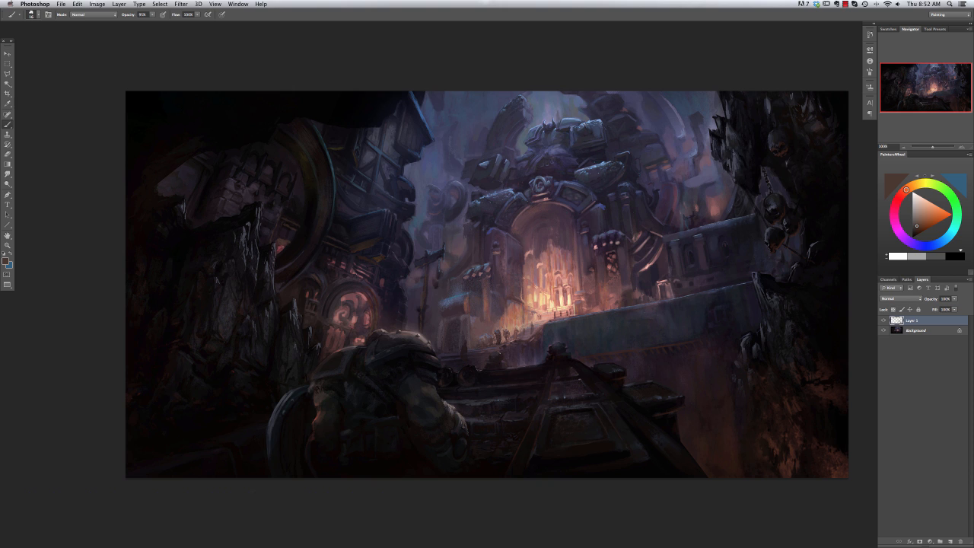
Sample blue from the tall building's upper facade and paint small blue highlights with a resized brush.
{"action": "left_click", "coordinate": [394, 128], "text": "alt"}
{"action": "right_click", "coordinate": [391, 122]}
{"action": "key", "text": "Return"}
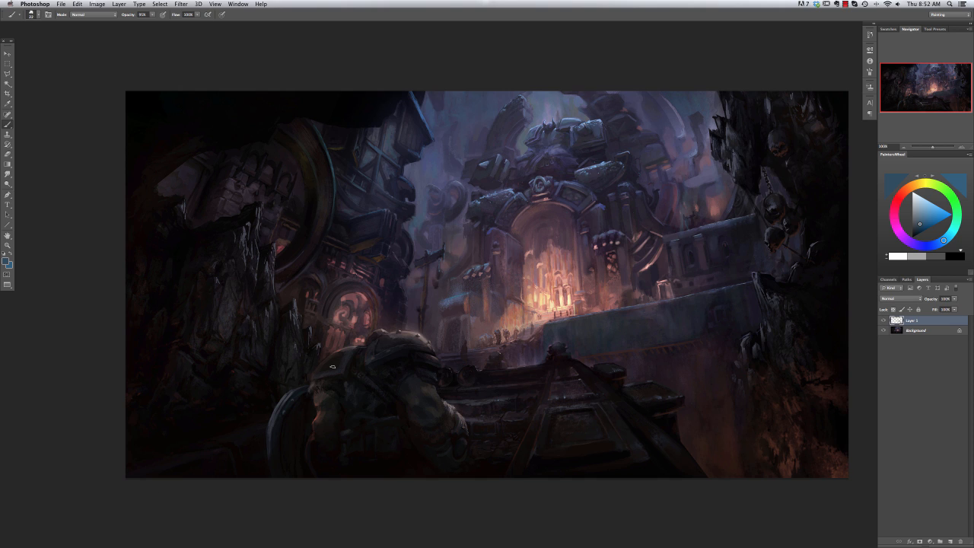
{"action": "key", "text": "l"}
{"action": "left_click_drag", "start_coordinate": [321, 356], "coordinate": [296, 303]}
{"action": "key", "text": "super+d"}
Add a new layer and brush dark blue haze between the cliff and the round window with the stupid soft brush.
{"action": "left_click", "coordinate": [948, 540]}
{"action": "key", "text": "b"}
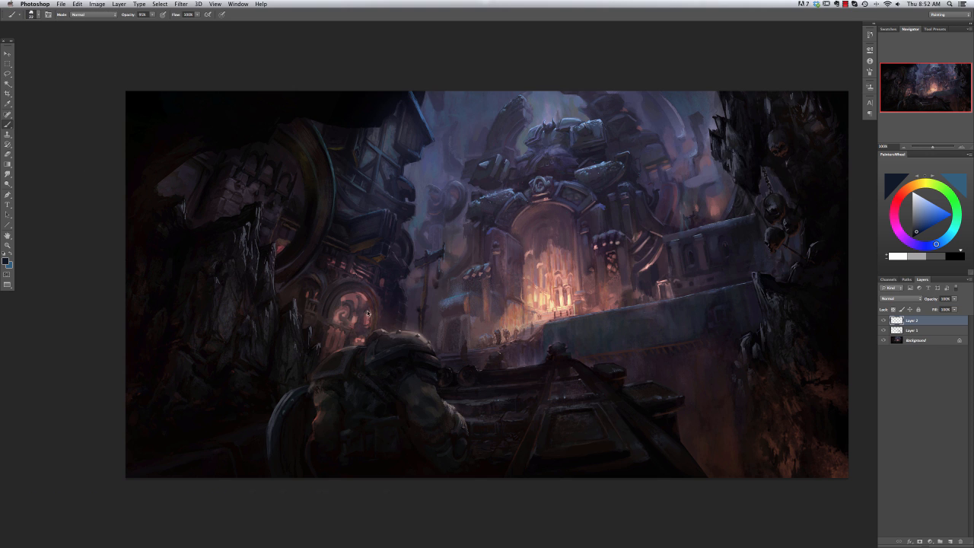
{"action": "right_click", "coordinate": [378, 318]}
{"action": "left_click", "coordinate": [495, 362]}
{"action": "left_click", "coordinate": [495, 356]}
{"action": "left_click", "coordinate": [504, 349]}
{"action": "left_click", "coordinate": [497, 364]}
{"action": "left_click", "coordinate": [484, 371]}
{"action": "key", "text": "Return"}
{"action": "right_click", "coordinate": [299, 272]}
{"action": "left_click", "coordinate": [342, 302]}
{"action": "key", "text": "Return"}
{"action": "key", "text": "super+z"}
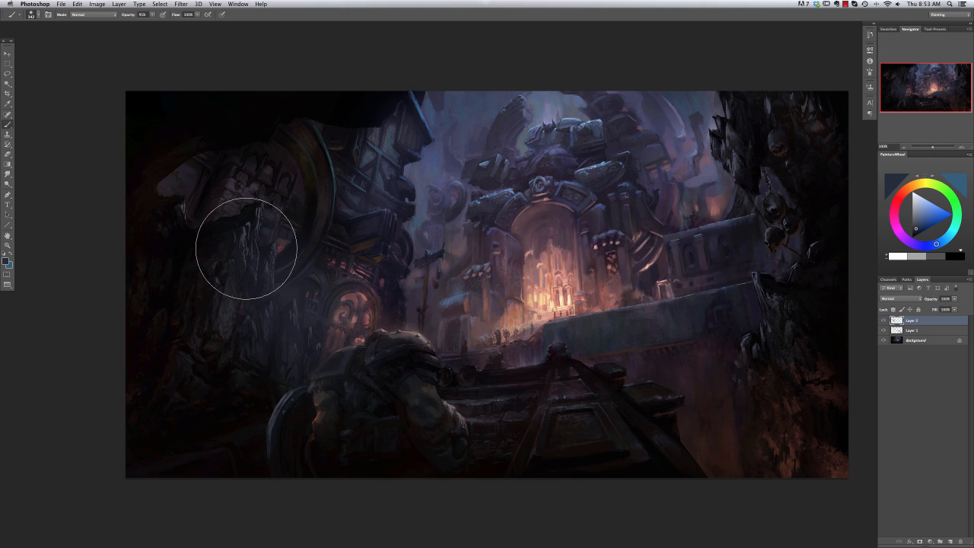
Brush sampled blue haze over the jagged cliff and the tall building's upper facade, undoing unwanted strokes.
{"action": "left_click", "coordinate": [272, 244], "text": "alt"}
{"action": "left_click_drag", "start_coordinate": [271, 244], "coordinate": [281, 312]}
{"action": "key", "text": "super+z"}
{"action": "mouse_move", "coordinate": [368, 147]}
{"action": "left_mouse_down"}
{"action": "mouse_move", "coordinate": [310, 290]}
{"action": "mouse_move", "coordinate": [319, 244]}
{"action": "mouse_move", "coordinate": [259, 309]}
{"action": "left_mouse_up"}
{"action": "key", "text": "super+z"}
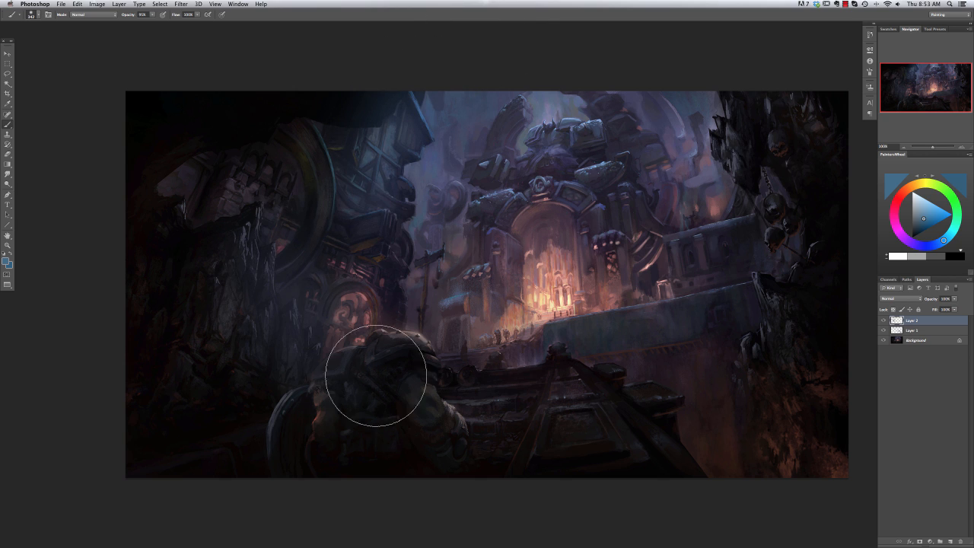
Erase the excess haze from the circular arch and the area beside the cliff, adjusting the eraser.
{"action": "left_click", "coordinate": [7, 152]}
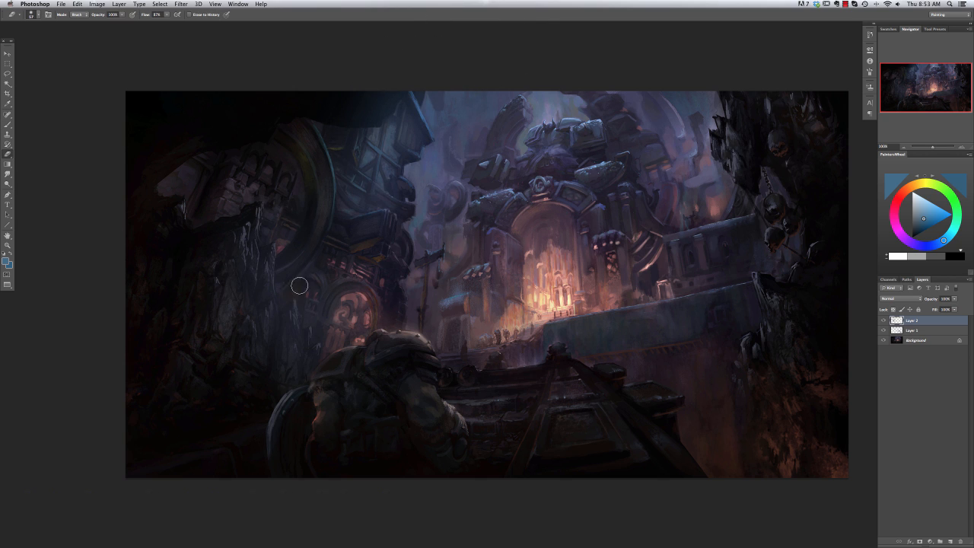
{"action": "left_click_drag", "start_coordinate": [315, 273], "coordinate": [285, 239]}
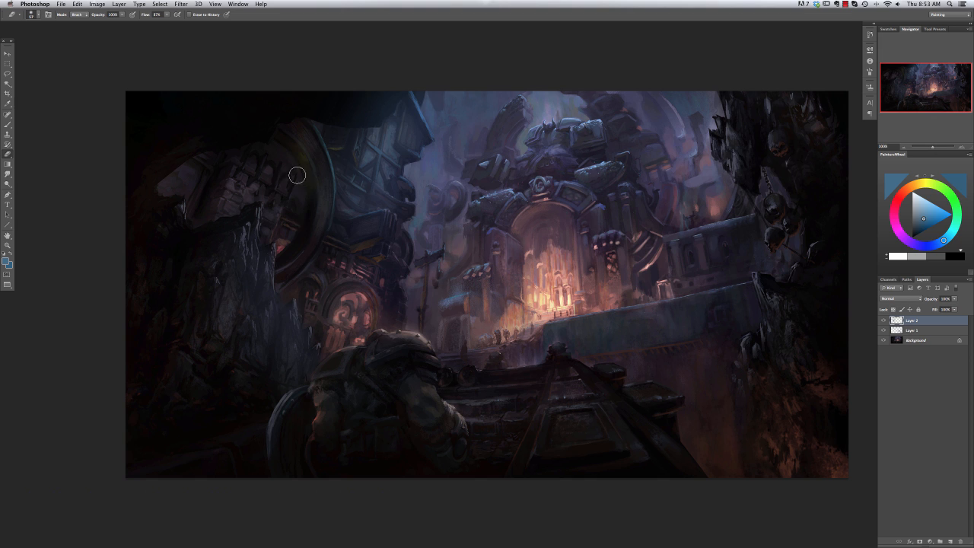
{"action": "right_click", "coordinate": [369, 162]}
{"action": "left_click", "coordinate": [383, 185]}
{"action": "left_click", "coordinate": [355, 130]}
Add Gaussian noise of 7.16% to the haze layer and switch to the Smudge tool.
{"action": "left_click", "coordinate": [181, 3]}
{"action": "mouse_move", "coordinate": [206, 218]}
{"action": "left_click", "coordinate": [278, 218]}
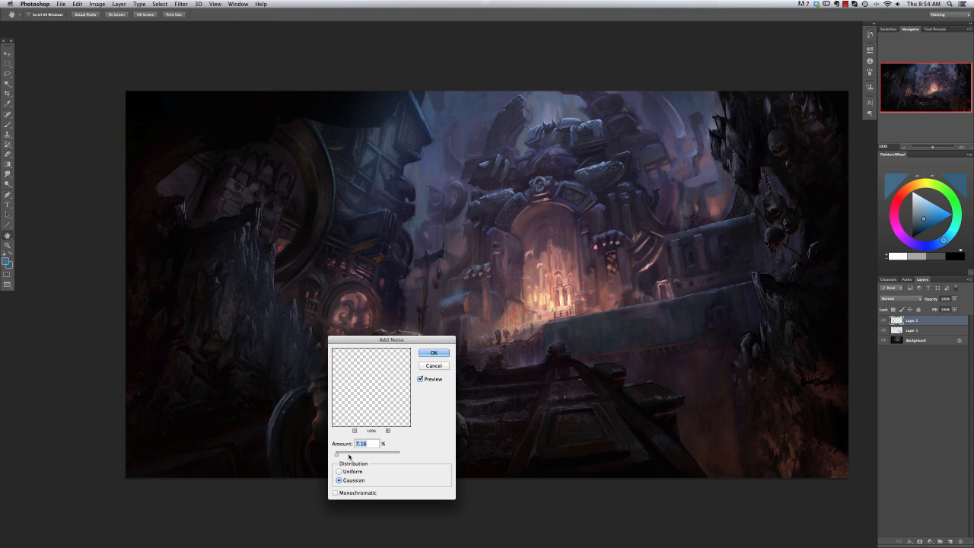
{"action": "key", "text": "Return"}
{"action": "left_click", "coordinate": [8, 174]}
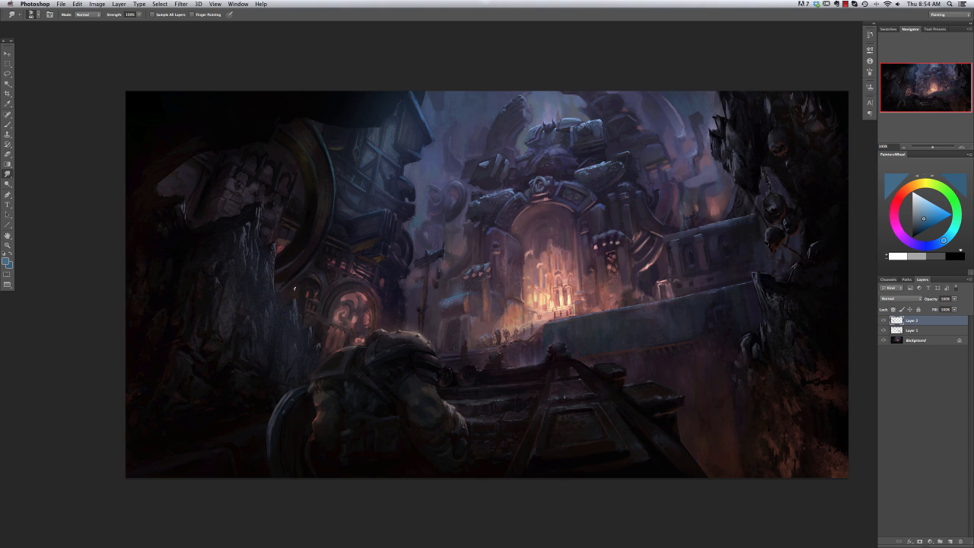
Choose a smudge tool preset and soften the haze over the jagged cliff face with a resized brush.
{"action": "left_click", "coordinate": [934, 29]}
{"action": "left_click", "coordinate": [901, 40]}
{"action": "right_click", "coordinate": [308, 309]}
{"action": "left_click", "coordinate": [322, 254]}
{"action": "left_click", "coordinate": [277, 305]}
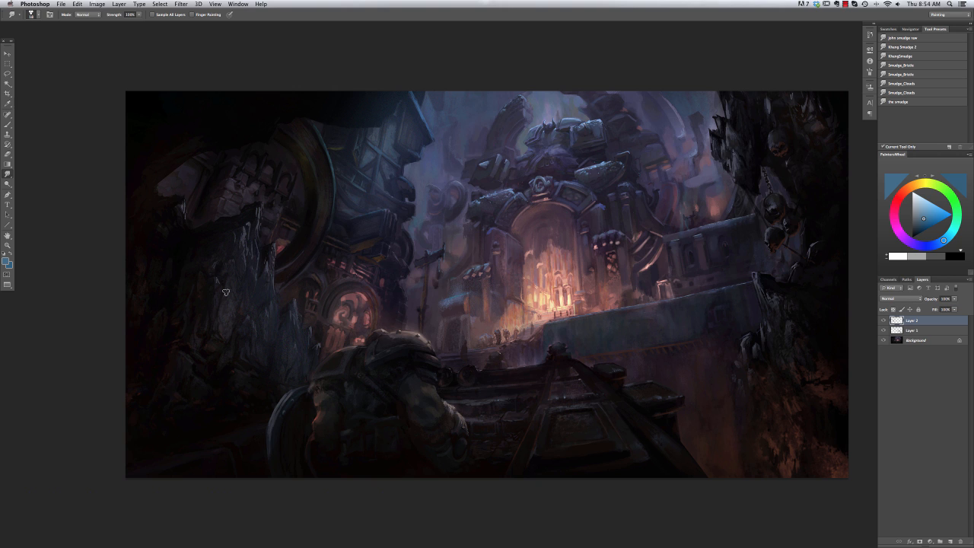
{"action": "left_click", "coordinate": [910, 29]}
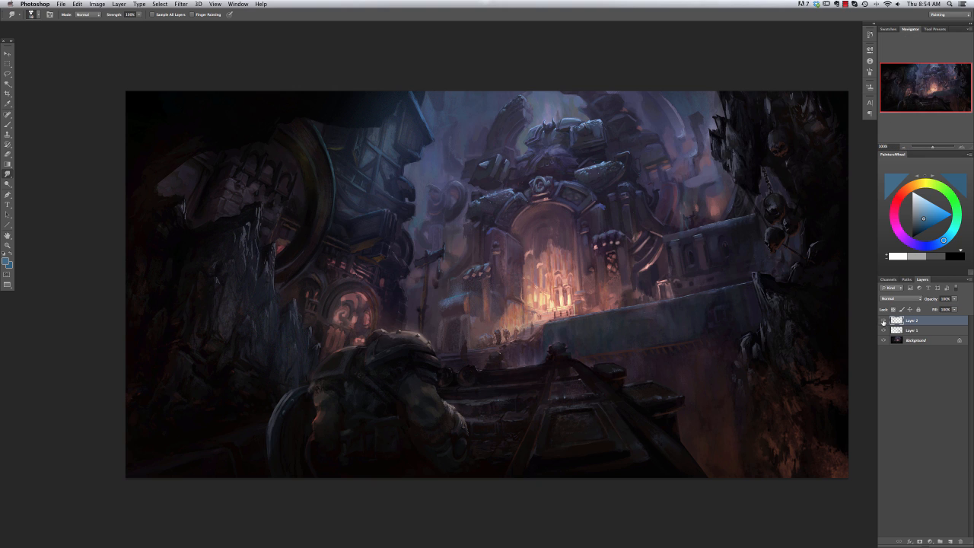
Erase excess haze with a resized eraser, merge Layer 2 down, and compare the merged layer on and off.
{"action": "key", "text": "e"}
{"action": "right_click", "coordinate": [378, 160]}
{"action": "left_click", "coordinate": [403, 226]}
{"action": "key", "text": "Return"}
{"action": "key", "text": "super+e"}
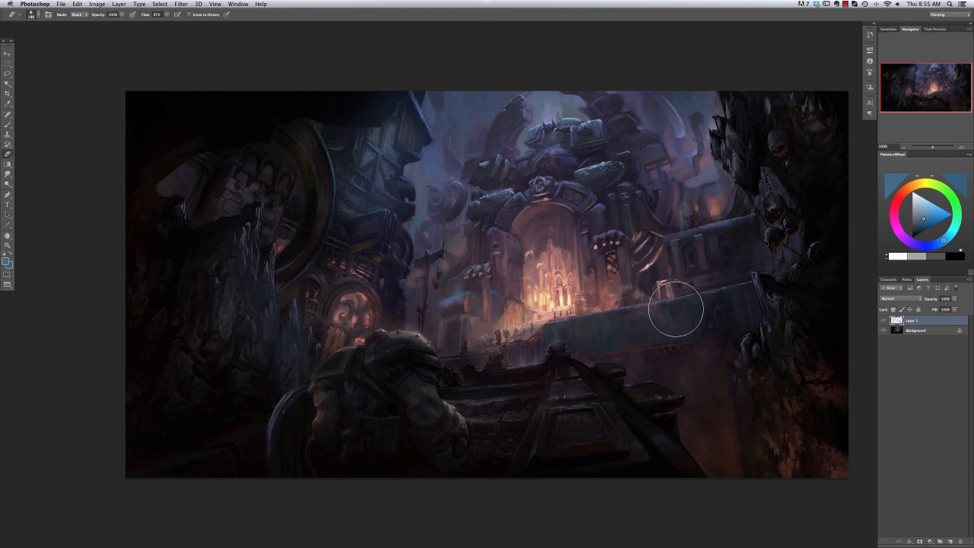
{"action": "left_click", "coordinate": [882, 320]}
{"action": "left_click", "coordinate": [883, 320]}
Lasso the foreground creature's arm and brush green skin highlights onto it in Color Dodge mode.
{"action": "key", "text": "l"}
{"action": "mouse_move", "coordinate": [443, 404]}
{"action": "left_mouse_down"}
{"action": "mouse_move", "coordinate": [445, 437]}
{"action": "mouse_move", "coordinate": [427, 384]}
{"action": "left_mouse_up"}
{"action": "key", "text": "b"}
{"action": "right_click", "coordinate": [461, 313]}
{"action": "left_click", "coordinate": [493, 254]}
{"action": "key", "text": "Return"}
{"action": "left_click", "coordinate": [459, 362], "text": "alt"}
{"action": "right_click", "coordinate": [459, 362]}
{"action": "left_click", "coordinate": [90, 14]}
{"action": "left_click", "coordinate": [85, 79]}
{"action": "right_click", "coordinate": [511, 380]}
{"action": "left_click", "coordinate": [549, 254]}
{"action": "key", "text": "Return"}
{"action": "left_click_drag", "start_coordinate": [445, 399], "coordinate": [451, 424]}
{"action": "key", "text": "ctrl+d"}
Lasso the creature's head and brighten it with sampled green, switching the brush from Normal to Color Dodge.
{"action": "left_click", "coordinate": [8, 73]}
{"action": "mouse_move", "coordinate": [368, 344]}
{"action": "left_mouse_down"}
{"action": "mouse_move", "coordinate": [383, 339]}
{"action": "mouse_move", "coordinate": [377, 324]}
{"action": "left_mouse_up"}
{"action": "left_click", "coordinate": [7, 124]}
{"action": "left_click", "coordinate": [112, 15]}
{"action": "left_click", "coordinate": [80, 6]}
{"action": "left_click", "coordinate": [367, 322], "text": "alt"}
{"action": "left_click", "coordinate": [437, 384], "text": "alt"}
{"action": "left_click", "coordinate": [92, 15]}
{"action": "left_click", "coordinate": [82, 80]}
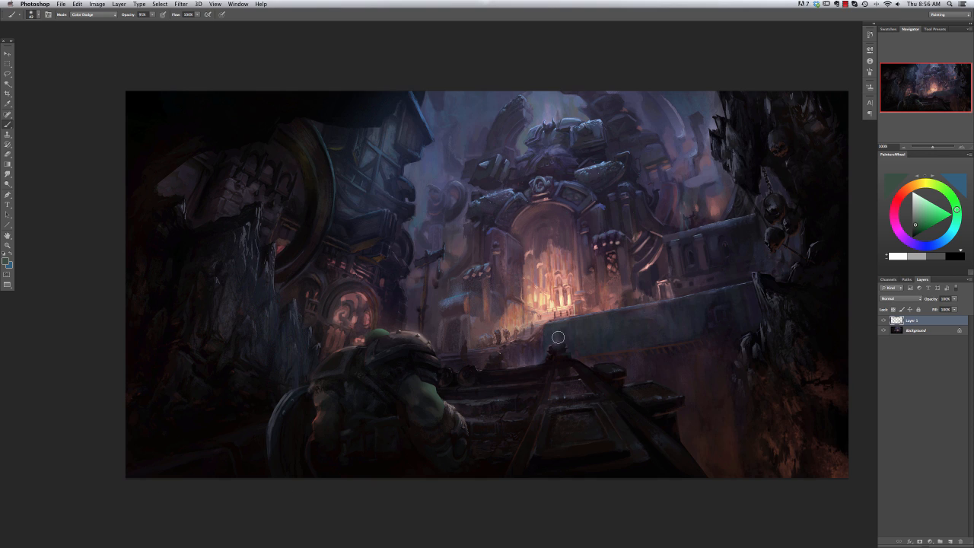
Select the upper plate of the creature's shoulder armor and paint sampled blue light along it in Normal mode.
{"action": "left_click", "coordinate": [7, 73]}
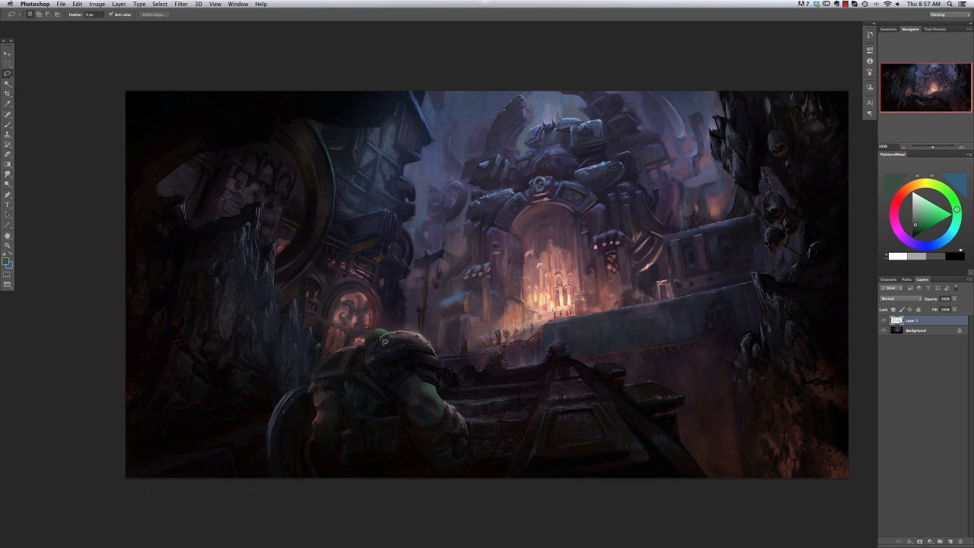
{"action": "mouse_move", "coordinate": [416, 351]}
{"action": "left_mouse_down"}
{"action": "mouse_move", "coordinate": [435, 355]}
{"action": "mouse_move", "coordinate": [407, 331]}
{"action": "mouse_move", "coordinate": [376, 350]}
{"action": "left_mouse_up"}
{"action": "key", "text": "super+plus"}
{"action": "left_click", "coordinate": [8, 126]}
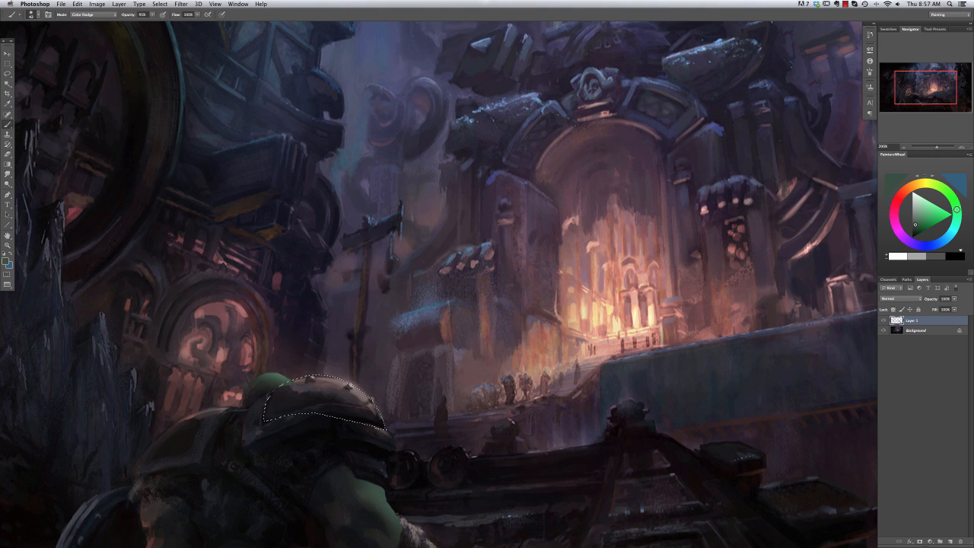
{"action": "left_click", "coordinate": [446, 318], "text": "alt"}
{"action": "left_click", "coordinate": [93, 15]}
{"action": "left_click", "coordinate": [87, 108]}
{"action": "left_click", "coordinate": [99, 15]}
{"action": "left_click", "coordinate": [85, 9]}
{"action": "left_click_drag", "start_coordinate": [343, 372], "coordinate": [360, 387]}
{"action": "left_click", "coordinate": [426, 312], "text": "alt"}
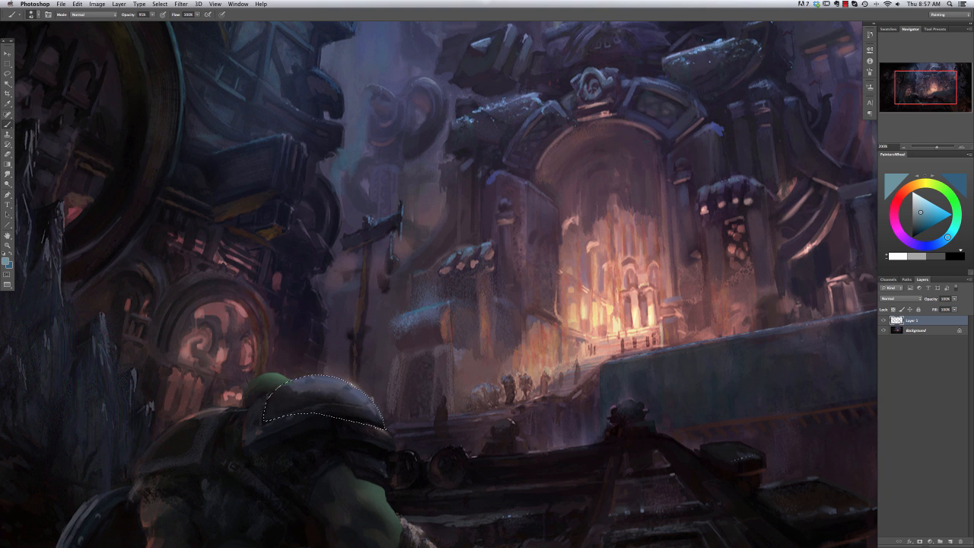
Add speckled Color Dodge highlights to the selected shoulder plate, switch to the Smudge tool, and clear the selection.
{"action": "right_click", "coordinate": [286, 241]}
{"action": "left_click", "coordinate": [423, 354]}
{"action": "left_click", "coordinate": [99, 15]}
{"action": "left_click", "coordinate": [109, 82]}
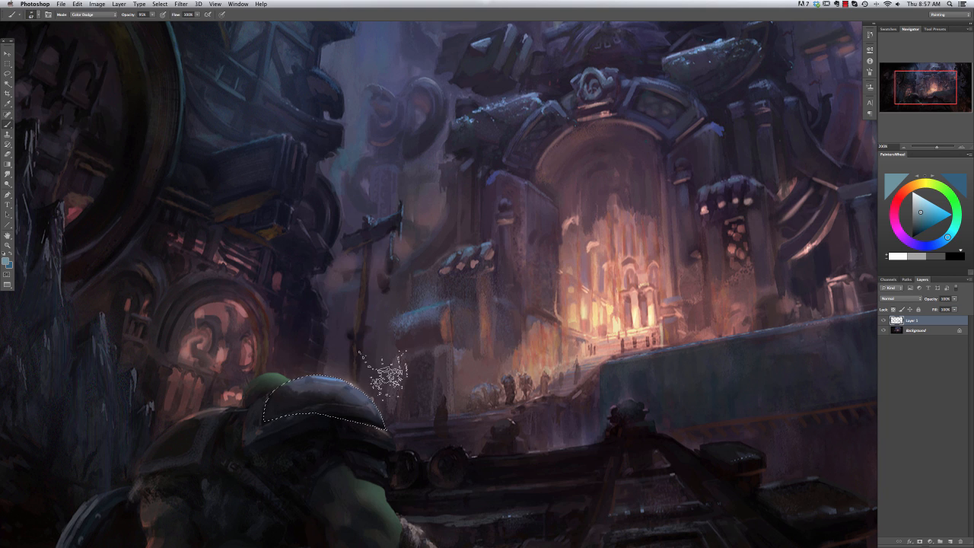
{"action": "mouse_move", "coordinate": [315, 383]}
{"action": "left_mouse_down"}
{"action": "mouse_move", "coordinate": [369, 403]}
{"action": "mouse_move", "coordinate": [331, 379]}
{"action": "left_mouse_up"}
{"action": "left_click", "coordinate": [7, 174]}
{"action": "key", "text": "ctrl+d"}
Lasso the creature's other shoulder plate and light its edge with the stupid soft brush, finishing in Color Dodge mode.
{"action": "left_click", "coordinate": [8, 75]}
{"action": "mouse_move", "coordinate": [230, 411]}
{"action": "left_mouse_down"}
{"action": "mouse_move", "coordinate": [196, 416]}
{"action": "mouse_move", "coordinate": [150, 449]}
{"action": "mouse_move", "coordinate": [163, 463]}
{"action": "mouse_move", "coordinate": [196, 459]}
{"action": "left_mouse_up"}
{"action": "left_click", "coordinate": [8, 123]}
{"action": "left_click", "coordinate": [105, 14]}
{"action": "left_click", "coordinate": [99, 6]}
{"action": "right_click", "coordinate": [359, 238]}
{"action": "double_click", "coordinate": [384, 303]}
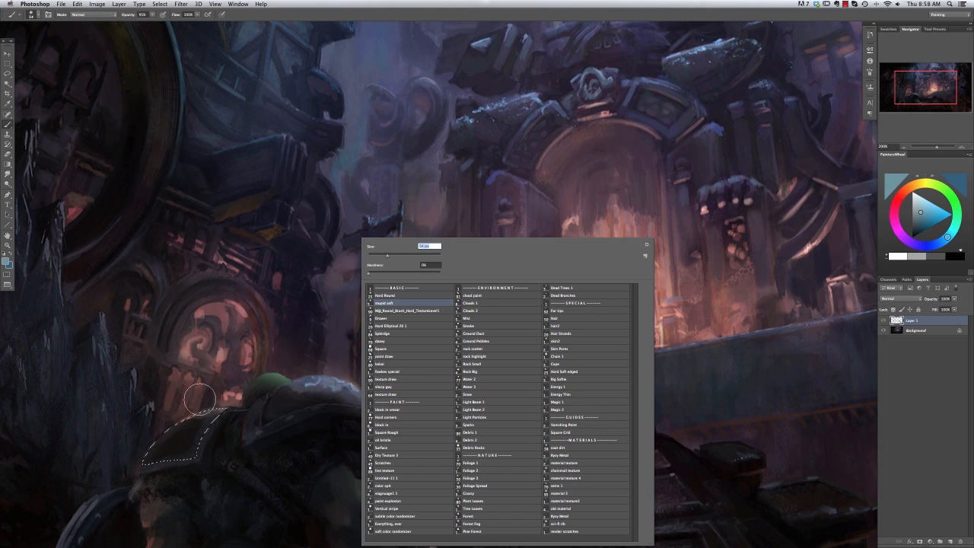
{"action": "left_click", "coordinate": [324, 372], "text": "alt"}
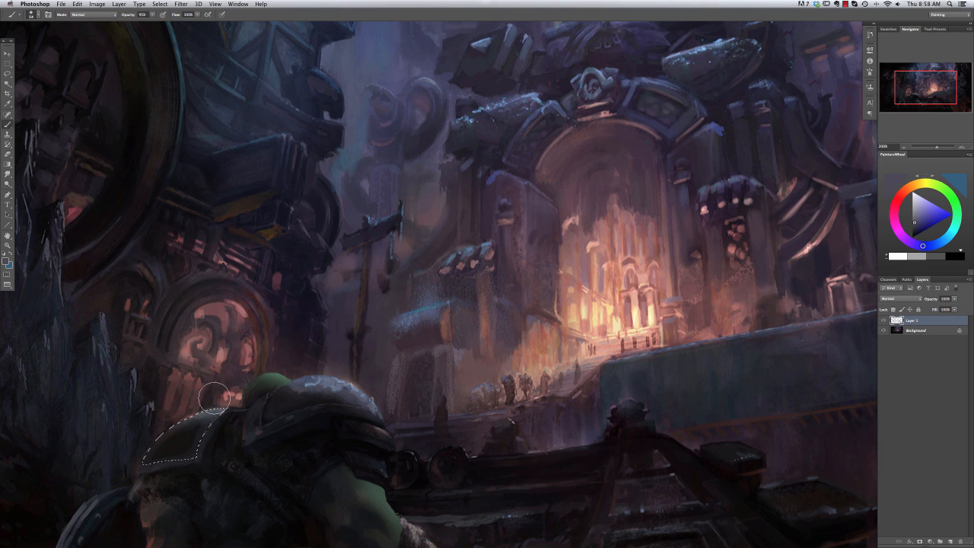
{"action": "left_click", "coordinate": [322, 374], "text": "alt"}
{"action": "left_click", "coordinate": [93, 14]}
{"action": "left_click", "coordinate": [85, 79]}
{"action": "key", "text": "ctrl+d"}
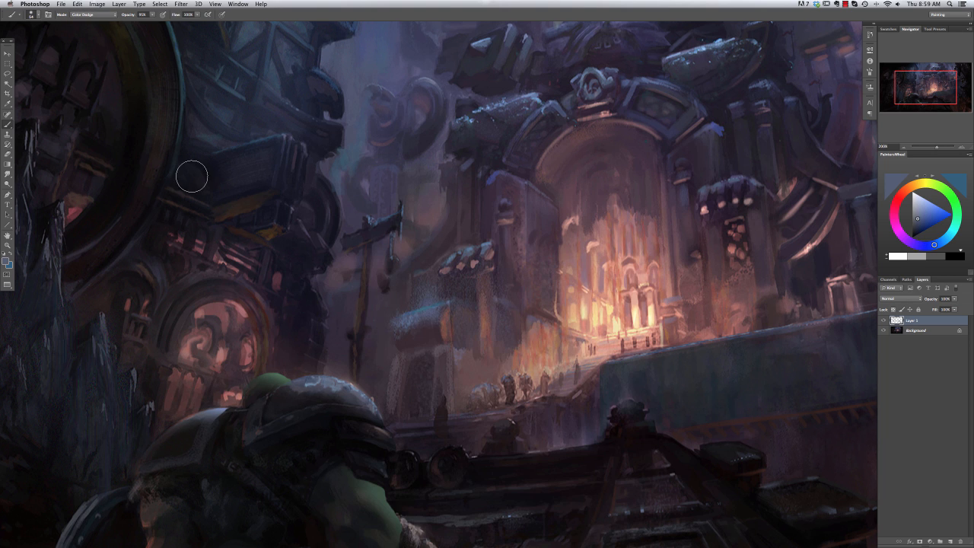
{"action": "key", "text": "ctrl+0"}
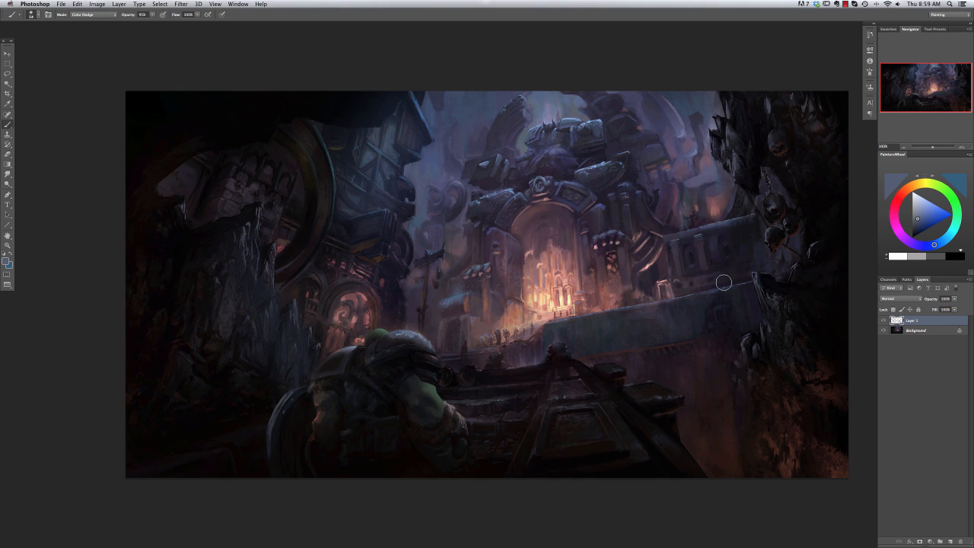
Lasso the stairs and track area beside the creature and hide the selection outline.
{"action": "key", "text": "l"}
{"action": "left_click_drag", "start_coordinate": [439, 376], "coordinate": [813, 502]}
{"action": "left_click_drag", "start_coordinate": [278, 487], "coordinate": [285, 495]}
{"action": "key", "text": "super+d"}
{"action": "key", "text": "super+z"}
{"action": "key", "text": "super+h"}
{"action": "key", "text": "super+plus"}
{"action": "scroll", "coordinate": [385, 290], "scroll_direction": "down", "scroll_amount": 5}
Brush faint Color Dodge highlights onto the stairs with the soft color randomizer brush, adjusting its size.
{"action": "key", "text": "b"}
{"action": "right_click", "coordinate": [444, 484]}
{"action": "left_click", "coordinate": [518, 531]}
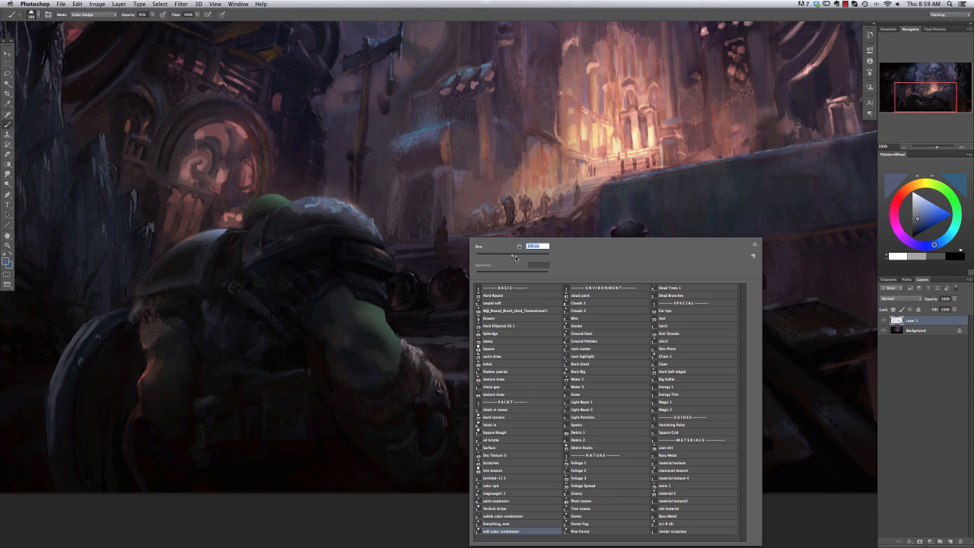
{"action": "left_click", "coordinate": [521, 255]}
{"action": "left_click", "coordinate": [451, 379]}
{"action": "right_click", "coordinate": [499, 483]}
{"action": "left_click", "coordinate": [542, 256]}
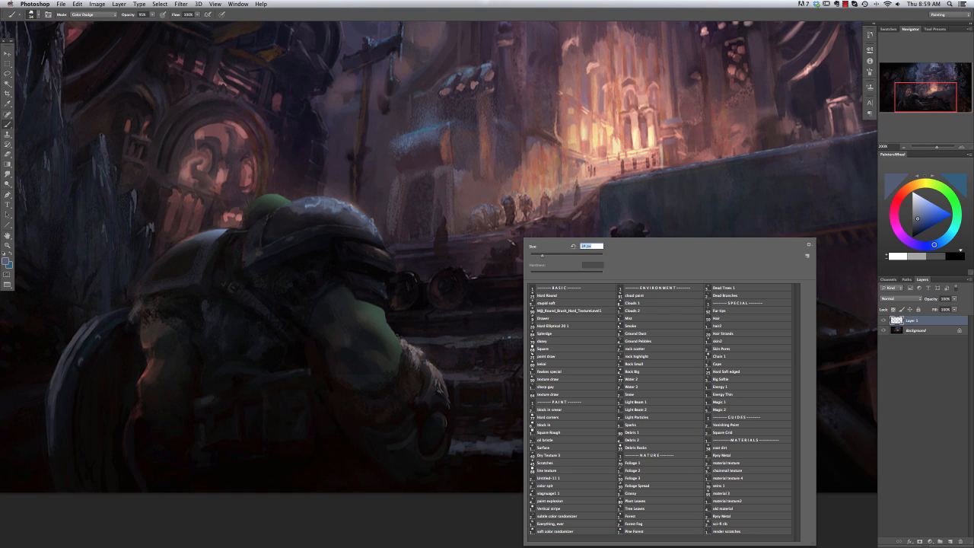
{"action": "key", "text": "Return"}
Paint sampled blue highlights along the stair treads beside the creature's hand, undoing unwanted strokes.
{"action": "left_click", "coordinate": [536, 439], "text": "alt"}
{"action": "mouse_move", "coordinate": [531, 446]}
{"action": "left_mouse_down"}
{"action": "mouse_move", "coordinate": [452, 448]}
{"action": "mouse_move", "coordinate": [549, 432]}
{"action": "mouse_move", "coordinate": [456, 431]}
{"action": "mouse_move", "coordinate": [542, 425]}
{"action": "left_mouse_up"}
{"action": "key", "text": "super+z"}
{"action": "left_click", "coordinate": [453, 430], "text": "alt"}
{"action": "left_click", "coordinate": [611, 321], "text": "alt"}
{"action": "right_click", "coordinate": [510, 420]}
{"action": "left_click", "coordinate": [528, 256]}
{"action": "left_click_drag", "start_coordinate": [453, 422], "coordinate": [493, 417]}
{"action": "key", "text": "Return"}
{"action": "key", "text": "super+z"}
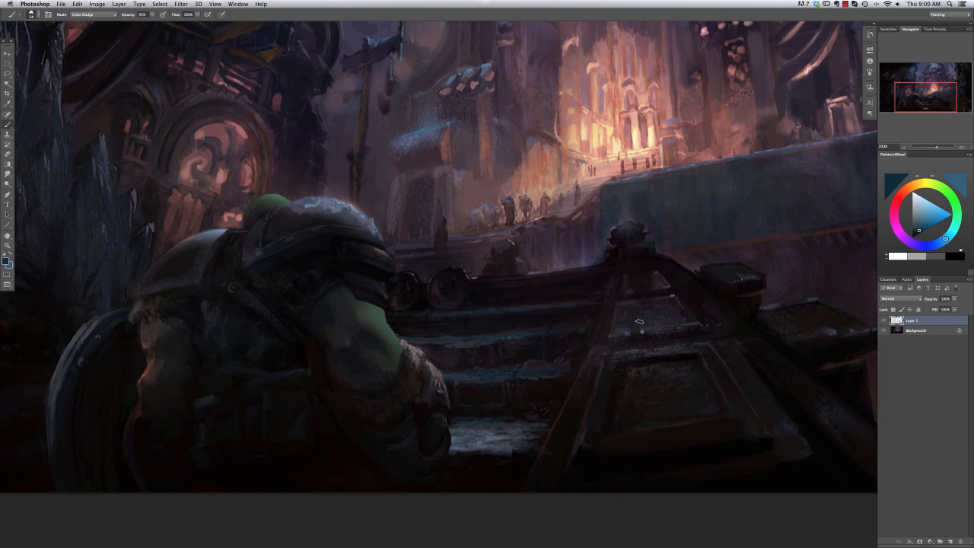
Smudge the blue highlight on the lowest stair tread to blend its edges.
{"action": "left_click", "coordinate": [7, 174]}
{"action": "left_click_drag", "start_coordinate": [514, 453], "coordinate": [482, 470]}
{"action": "right_click", "coordinate": [553, 421]}
{"action": "key", "text": "Return"}
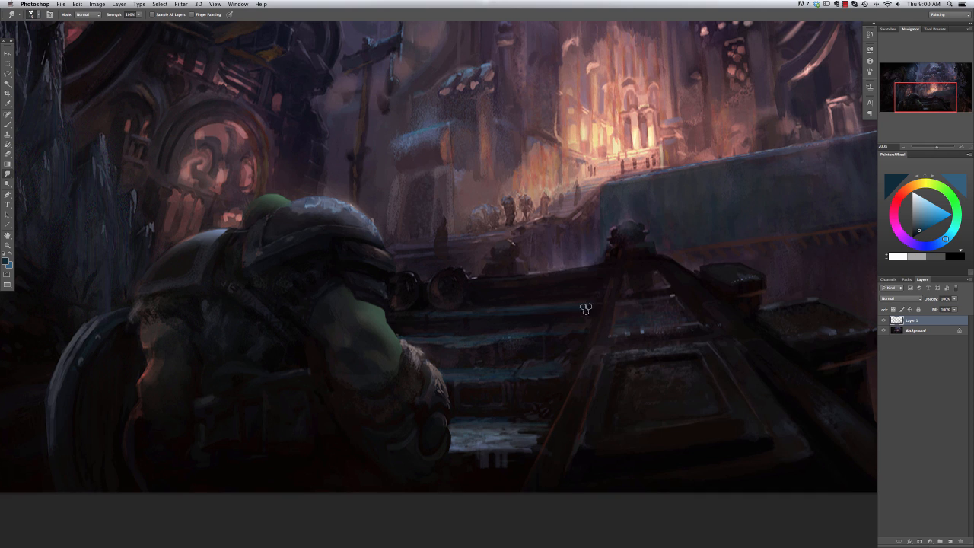
Pick a textured brush, set its size to 15 px, and stroke sampled blue along the lowest tread.
{"action": "key", "text": "b"}
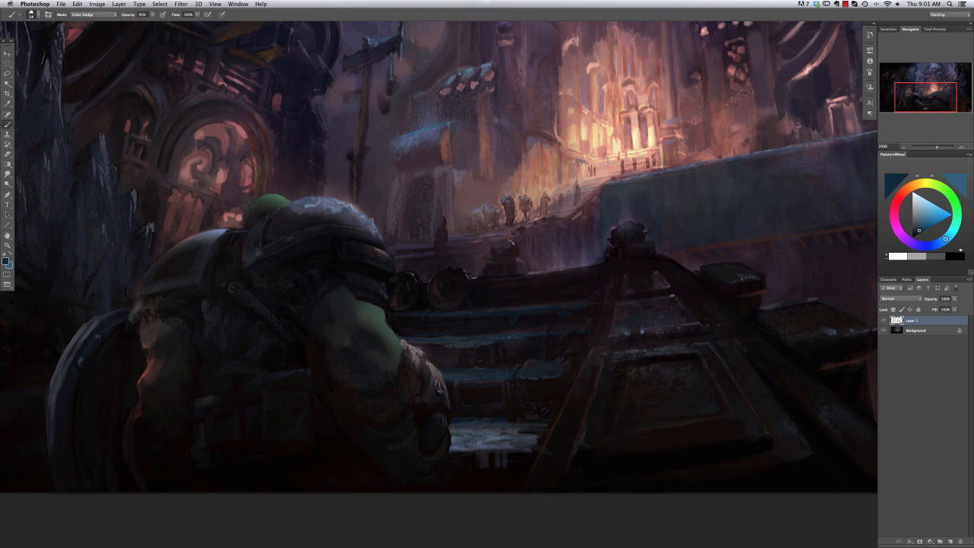
{"action": "left_click", "coordinate": [484, 386], "text": "alt"}
{"action": "right_click", "coordinate": [484, 386]}
{"action": "key", "text": "."}
{"action": "left_click", "coordinate": [869, 71]}
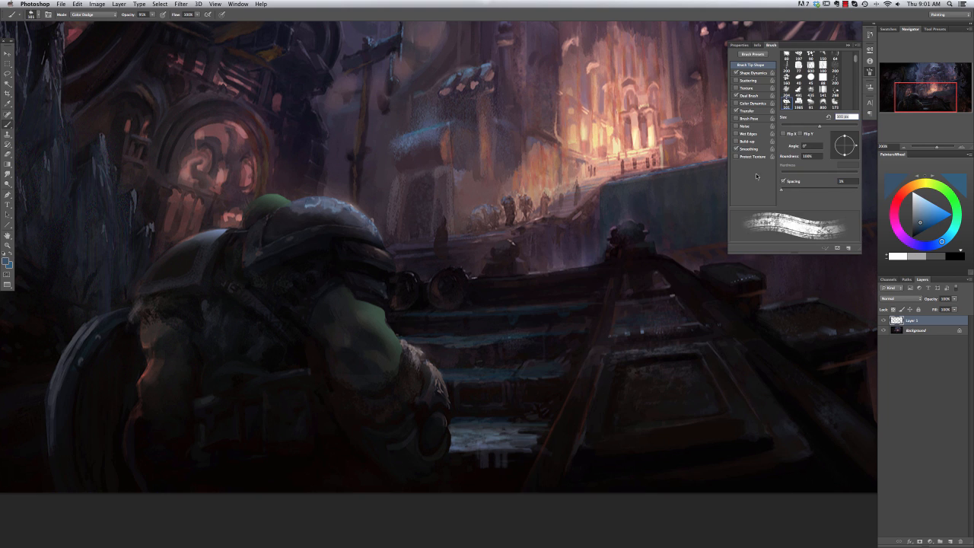
{"action": "right_click", "coordinate": [580, 237]}
{"action": "type", "text": "15"}
{"action": "key", "text": "super+z"}
{"action": "left_click_drag", "start_coordinate": [459, 442], "coordinate": [543, 443]}
Switch the brush to Normal mode and strengthen the blue edges of the stair treads with sampled colors.
{"action": "left_click", "coordinate": [93, 15]}
{"action": "left_click", "coordinate": [83, 10]}
{"action": "left_click_drag", "start_coordinate": [525, 442], "coordinate": [546, 436]}
{"action": "right_click", "coordinate": [508, 378]}
{"action": "left_click_drag", "start_coordinate": [446, 379], "coordinate": [554, 376]}
{"action": "left_click", "coordinate": [524, 265]}
{"action": "key", "text": "super+z"}
{"action": "left_click", "coordinate": [543, 376], "text": "alt"}
{"action": "left_click", "coordinate": [546, 375], "text": "alt"}
{"action": "left_click_drag", "start_coordinate": [497, 341], "coordinate": [473, 339]}
Set the brush to 10 px and paint blue light on the tops of the posts and block beside the track.
{"action": "right_click", "coordinate": [628, 226]}
{"action": "type", "text": "10"}
{"action": "key", "text": "Return"}
{"action": "left_click_drag", "start_coordinate": [618, 228], "coordinate": [625, 233]}
{"action": "key", "text": "super+z"}
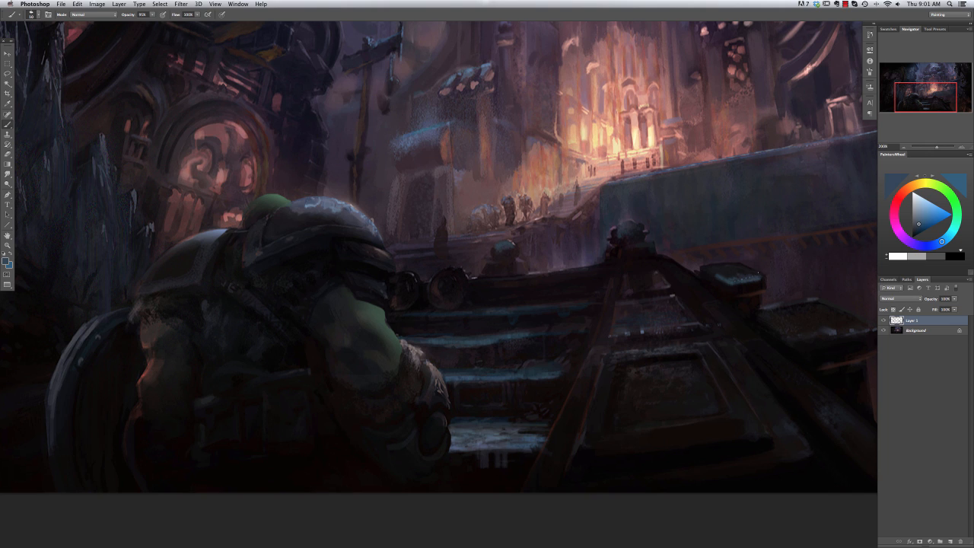
{"action": "left_click", "coordinate": [718, 272], "text": "alt"}
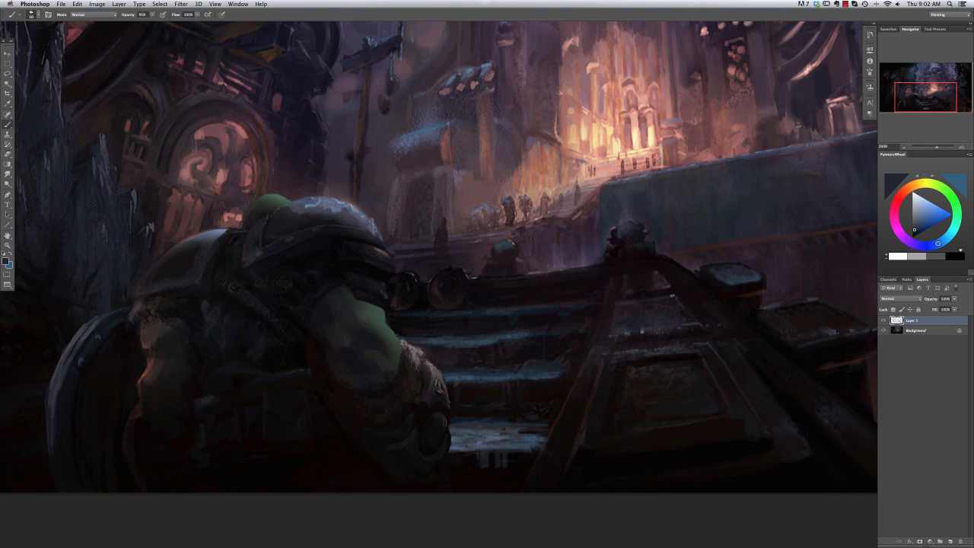
Paint sampled blue-grey texture on the stone ledge right of the track and along the track's panel edges.
{"action": "left_click", "coordinate": [800, 340], "text": "alt"}
{"action": "mouse_move", "coordinate": [855, 328]}
{"action": "left_mouse_down"}
{"action": "mouse_move", "coordinate": [823, 331]}
{"action": "mouse_move", "coordinate": [818, 315]}
{"action": "mouse_move", "coordinate": [842, 329]}
{"action": "left_mouse_up"}
{"action": "right_click", "coordinate": [833, 332]}
{"action": "double_click", "coordinate": [715, 411]}
{"action": "left_click", "coordinate": [533, 414], "text": "alt"}
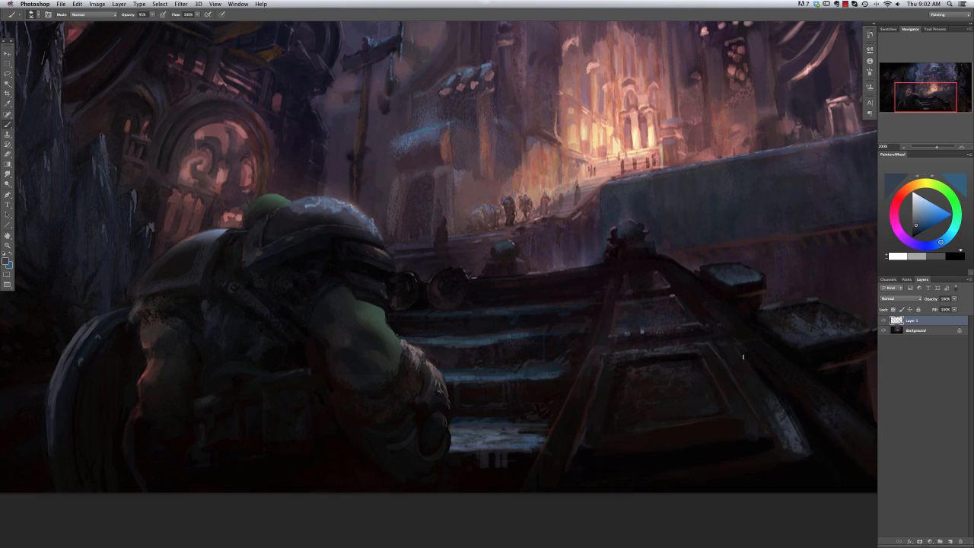
Smudge the highlights on the track's panel frame and add brush accents along its rail.
{"action": "key", "text": "r"}
{"action": "mouse_move", "coordinate": [723, 433]}
{"action": "left_mouse_down"}
{"action": "mouse_move", "coordinate": [635, 440]}
{"action": "mouse_move", "coordinate": [689, 436]}
{"action": "left_mouse_up"}
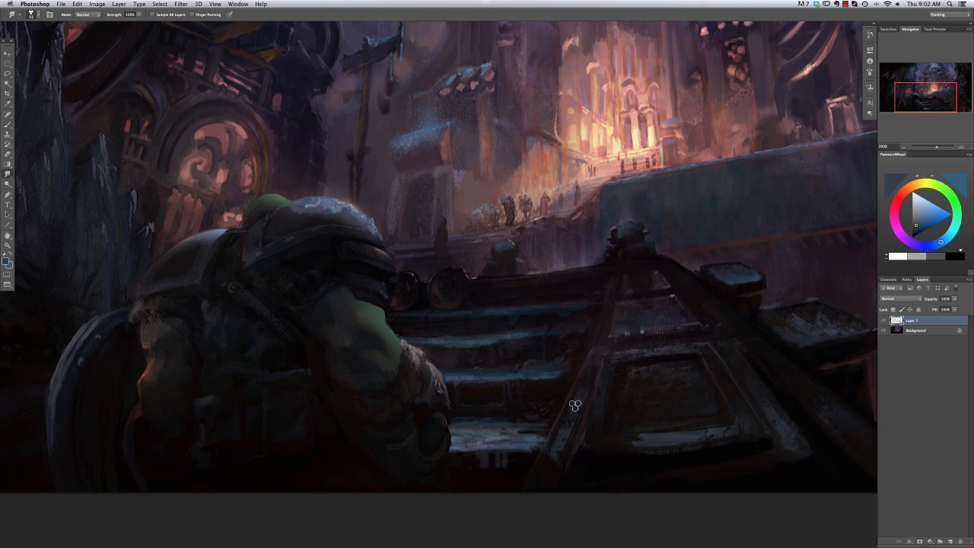
{"action": "key", "text": "b"}
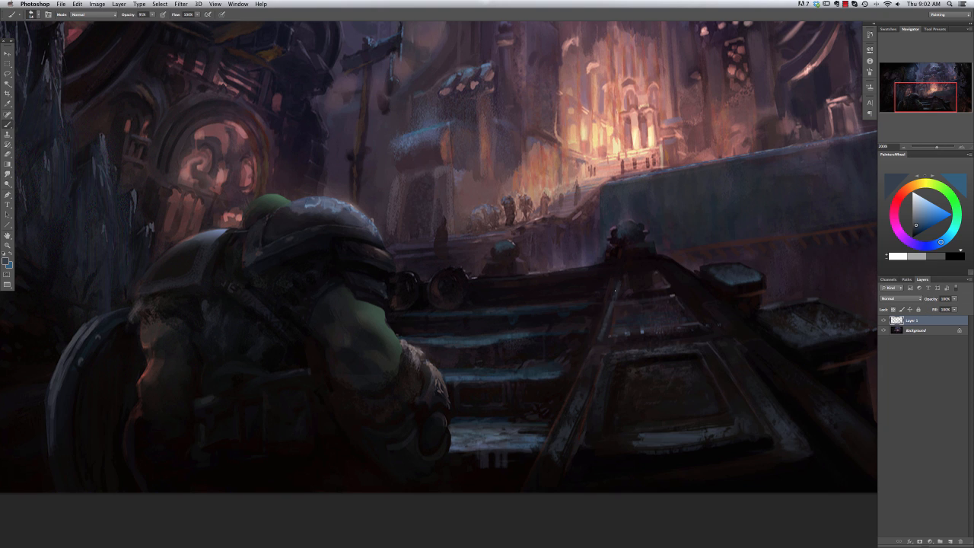
{"action": "key", "text": "super+0"}
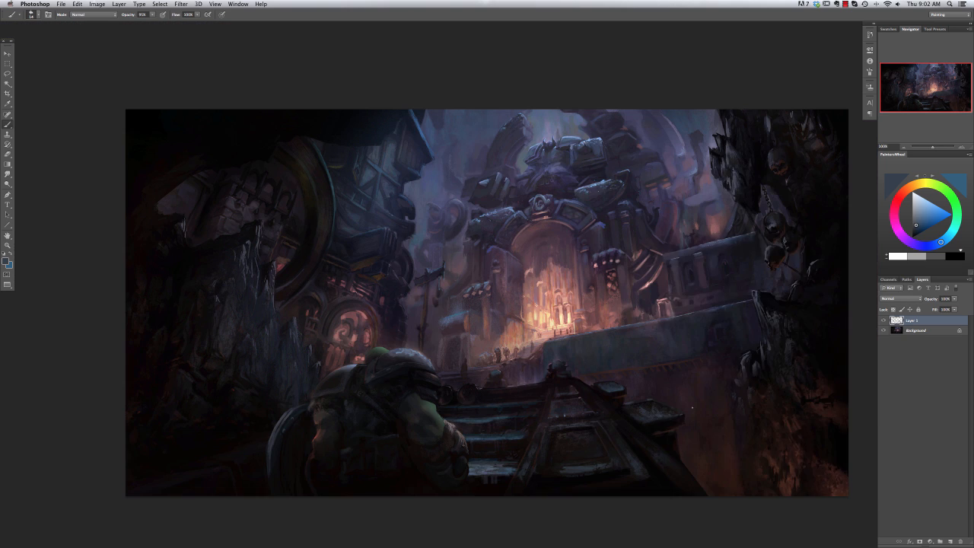
Darken the right rail of the track with a sampled near-black blue, then switch to the Eraser.
{"action": "right_click", "coordinate": [665, 240]}
{"action": "left_click", "coordinate": [660, 465], "text": "alt"}
{"action": "right_click", "coordinate": [589, 368]}
{"action": "double_click", "coordinate": [651, 529]}
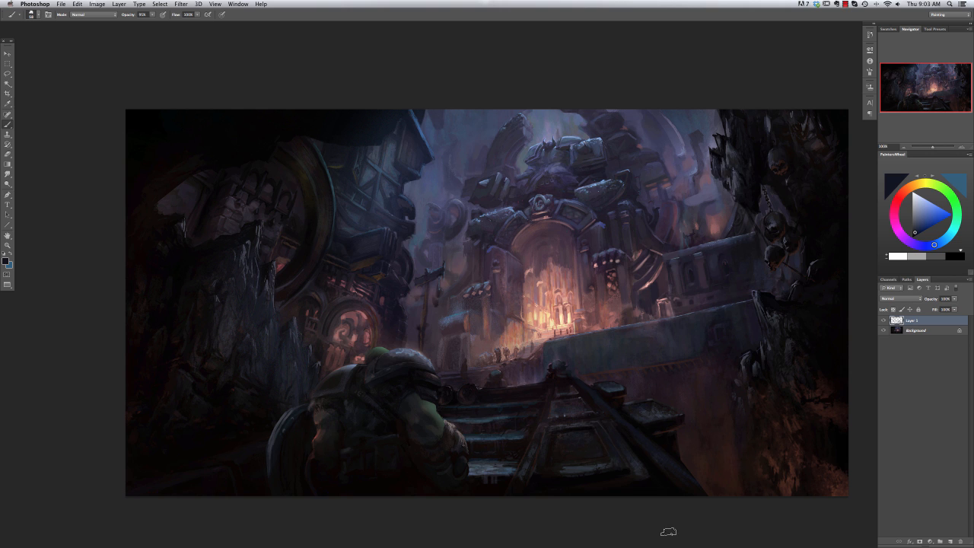
{"action": "left_click", "coordinate": [8, 154]}
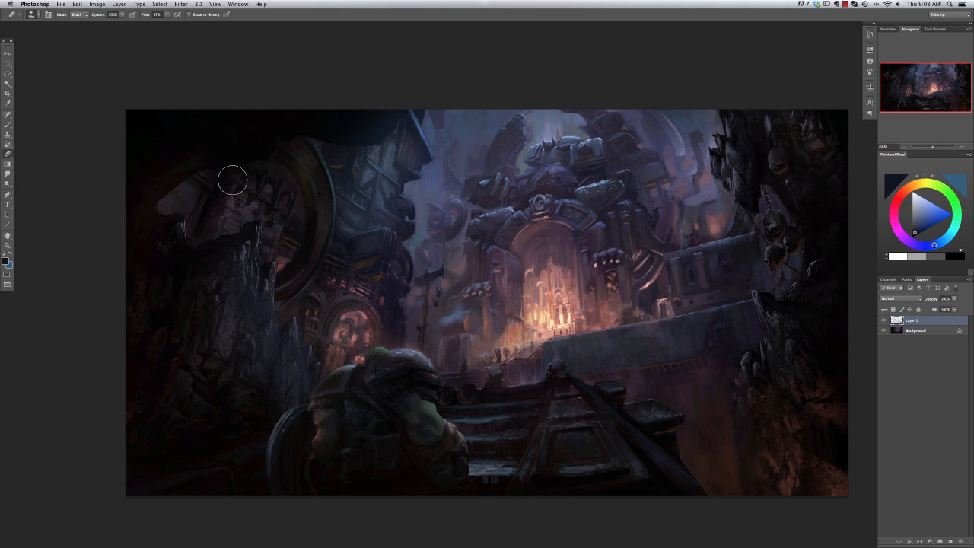
Lasso the creature's forearm wrap, brush it with sampled muted blue, and clear the selection.
{"action": "key", "text": "l"}
{"action": "left_click_drag", "start_coordinate": [445, 425], "coordinate": [457, 476]}
{"action": "key", "text": "b"}
{"action": "right_click", "coordinate": [434, 456]}
{"action": "left_click", "coordinate": [458, 532]}
{"action": "left_click", "coordinate": [402, 295], "text": "alt"}
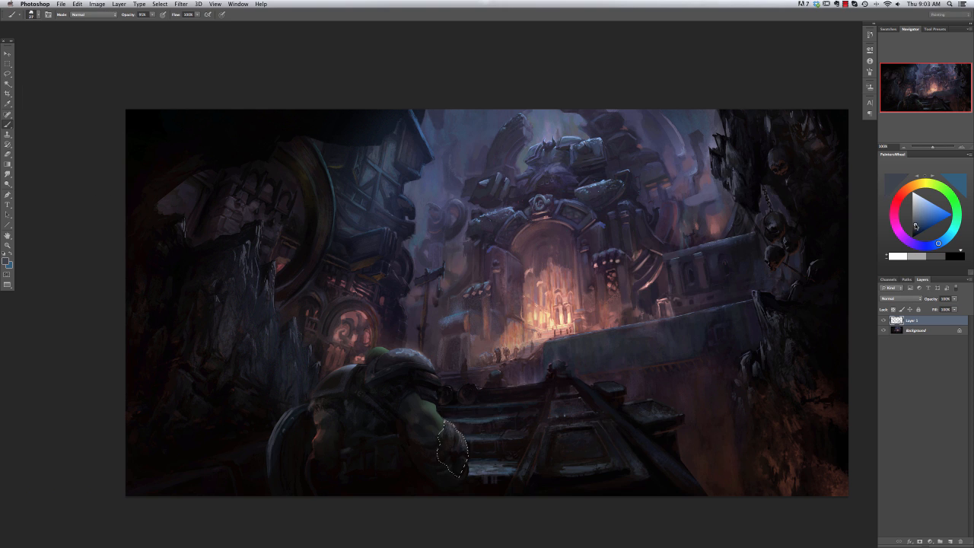
{"action": "key", "text": "ctrl+d"}
Lasso the creature's arm beside the stairs and extend the selection along the arm's inner edge.
{"action": "key", "text": "l"}
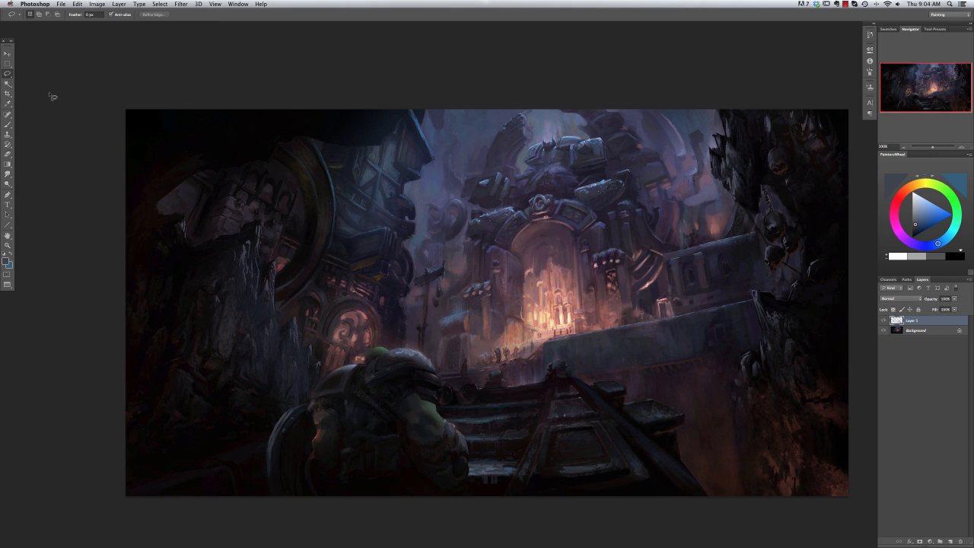
{"action": "left_click_drag", "start_coordinate": [442, 479], "coordinate": [419, 370]}
{"action": "key", "text": "b"}
{"action": "right_click", "coordinate": [436, 368]}
{"action": "left_click", "coordinate": [458, 303]}
{"action": "key", "text": "Return"}
{"action": "key", "text": "super+plus"}
{"action": "left_click_drag", "start_coordinate": [388, 479], "coordinate": [416, 291]}
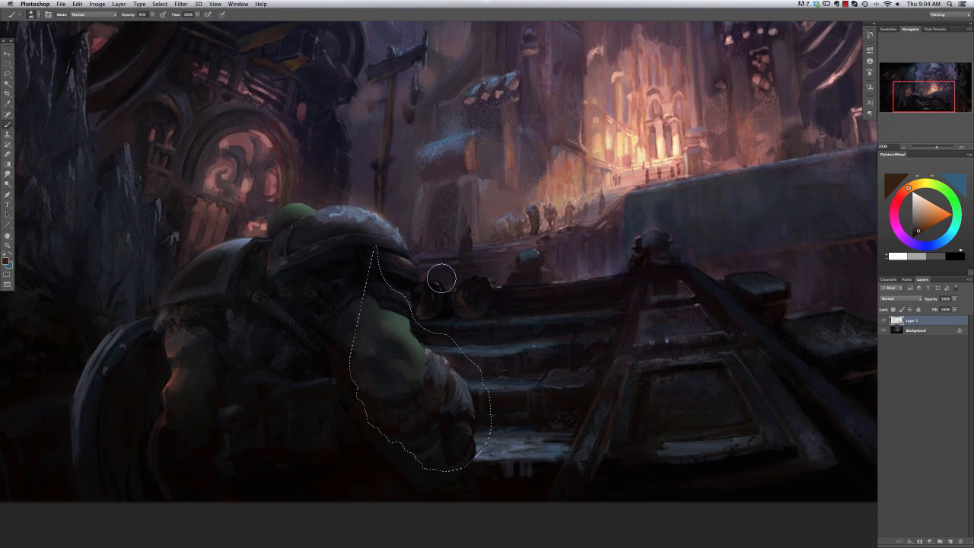
{"action": "key", "text": "l"}
{"action": "mouse_move", "coordinate": [356, 385]}
{"action": "left_mouse_down"}
{"action": "mouse_move", "coordinate": [349, 365]}
{"action": "mouse_move", "coordinate": [370, 276]}
{"action": "left_mouse_up"}
{"action": "key", "text": "b"}
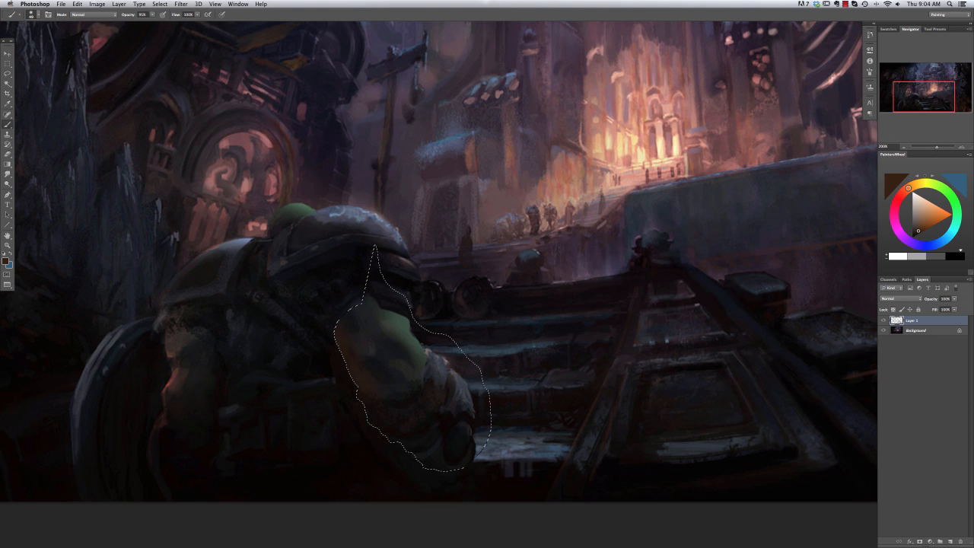
Add reddish-brown accents inside the arm selection with a size 4 brush and soften them with the Smudge tool.
{"action": "right_click", "coordinate": [428, 260]}
{"action": "left_click", "coordinate": [430, 255]}
{"action": "left_click", "coordinate": [433, 272]}
{"action": "left_click", "coordinate": [341, 372]}
{"action": "key", "text": "super+z"}
{"action": "right_click", "coordinate": [349, 387]}
{"action": "type", "text": "4"}
{"action": "key", "text": "Return"}
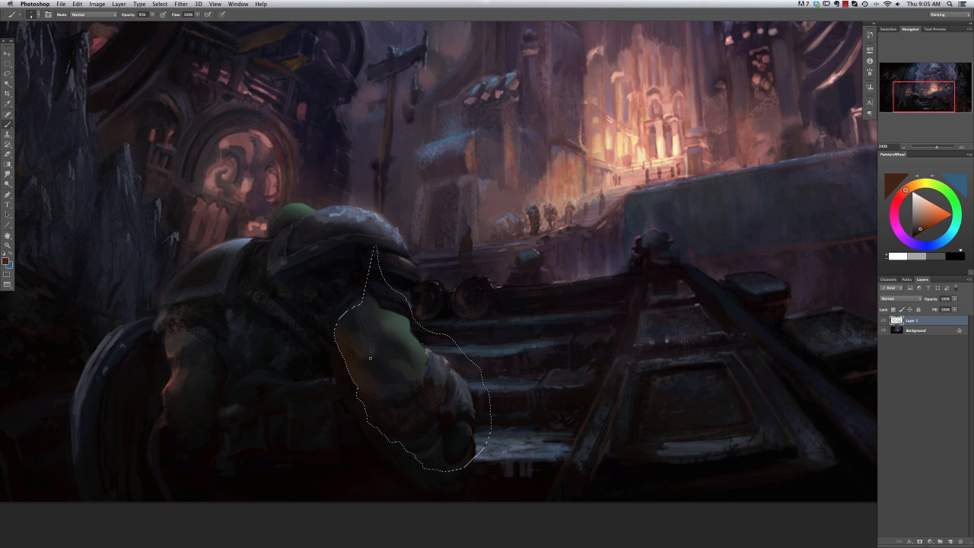
{"action": "key", "text": "r"}
{"action": "right_click", "coordinate": [417, 238]}
{"action": "double_click", "coordinate": [449, 303]}
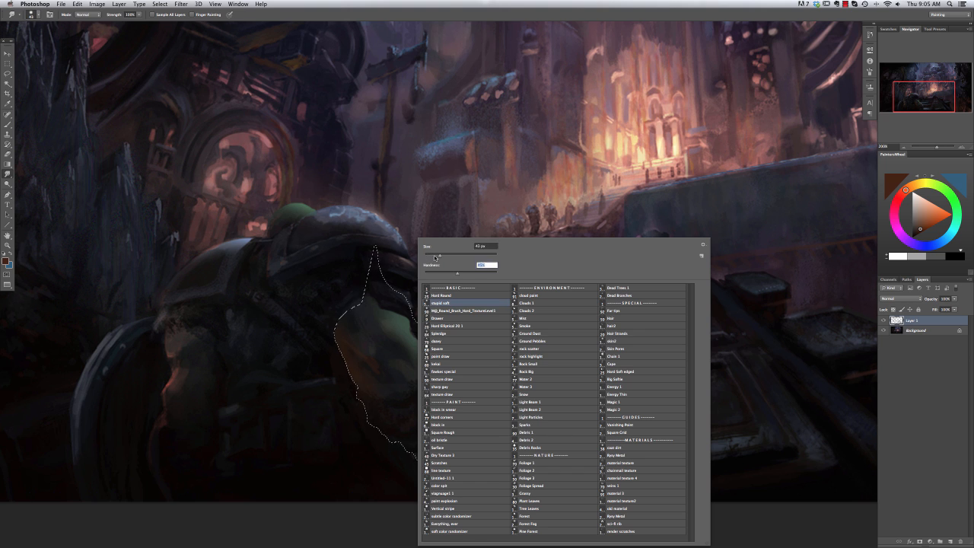
{"action": "key", "text": "b"}
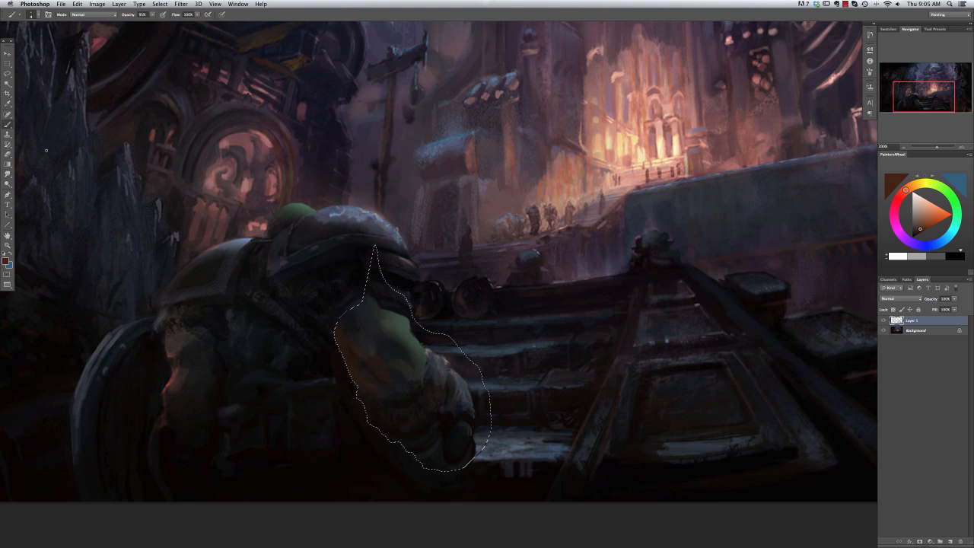
Shade the selected arm in a sampled dark brown with the "stupid soft" brush.
{"action": "left_click", "coordinate": [363, 237], "text": "alt"}
{"action": "right_click", "coordinate": [364, 238]}
{"action": "double_click", "coordinate": [385, 303]}
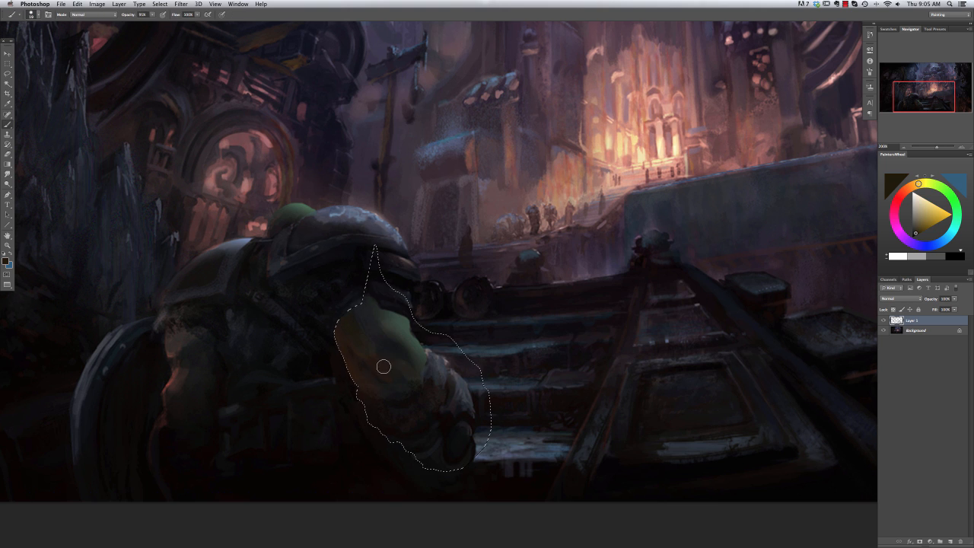
Set the brush to Screen mode and lighten the selected arm and wrap with sampled warm tones and texture.
{"action": "left_click", "coordinate": [376, 304], "text": "alt"}
{"action": "left_click", "coordinate": [93, 14]}
{"action": "left_click", "coordinate": [92, 76]}
{"action": "key", "text": "super+z"}
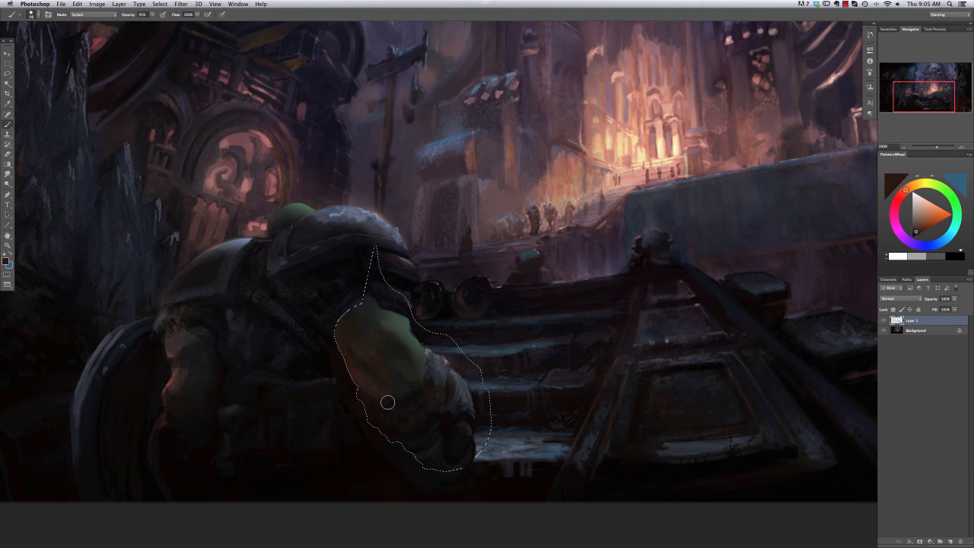
{"action": "right_click", "coordinate": [369, 366]}
{"action": "double_click", "coordinate": [378, 347]}
{"action": "left_click", "coordinate": [403, 386], "text": "alt"}
{"action": "right_click", "coordinate": [401, 387]}
{"action": "left_click", "coordinate": [521, 354]}
{"action": "key", "text": "Return"}
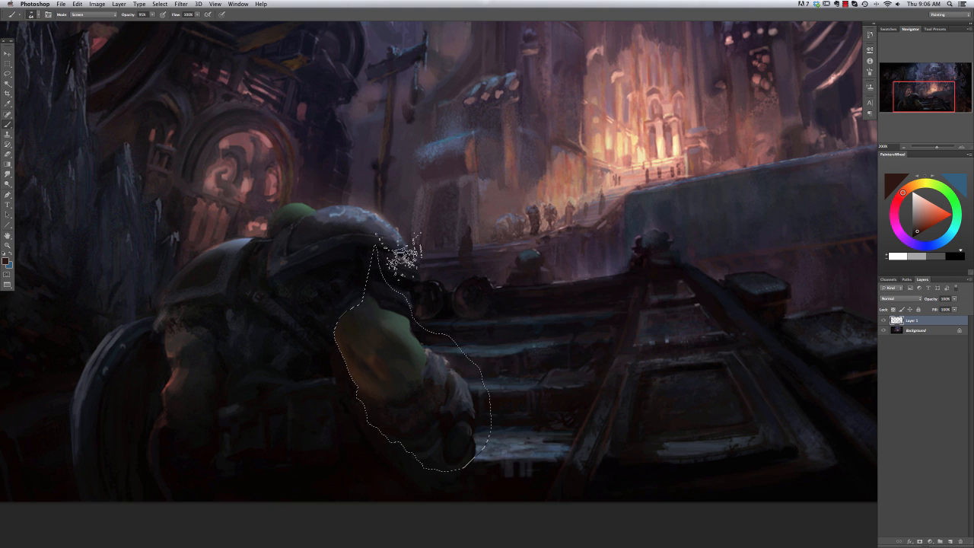
Lasso the creature's arm beside the shield, paint it with tones sampled from the lit arm, and clear the selection.
{"action": "key", "text": "super+d"}
{"action": "key", "text": "l"}
{"action": "mouse_move", "coordinate": [173, 364]}
{"action": "left_mouse_down"}
{"action": "mouse_move", "coordinate": [213, 435]}
{"action": "mouse_move", "coordinate": [178, 326]}
{"action": "mouse_move", "coordinate": [166, 329]}
{"action": "left_mouse_up"}
{"action": "key", "text": "b"}
{"action": "right_click", "coordinate": [339, 234]}
{"action": "key", "text": "Escape"}
{"action": "left_click", "coordinate": [369, 376], "text": "alt"}
{"action": "mouse_move", "coordinate": [170, 377]}
{"action": "left_mouse_down"}
{"action": "mouse_move", "coordinate": [190, 405]}
{"action": "mouse_move", "coordinate": [189, 346]}
{"action": "mouse_move", "coordinate": [172, 306]}
{"action": "mouse_move", "coordinate": [175, 460]}
{"action": "mouse_move", "coordinate": [187, 362]}
{"action": "mouse_move", "coordinate": [203, 337]}
{"action": "left_mouse_up"}
{"action": "left_click", "coordinate": [348, 350], "text": "alt"}
{"action": "left_click", "coordinate": [403, 348], "text": "alt"}
{"action": "key", "text": "ctrl+d"}
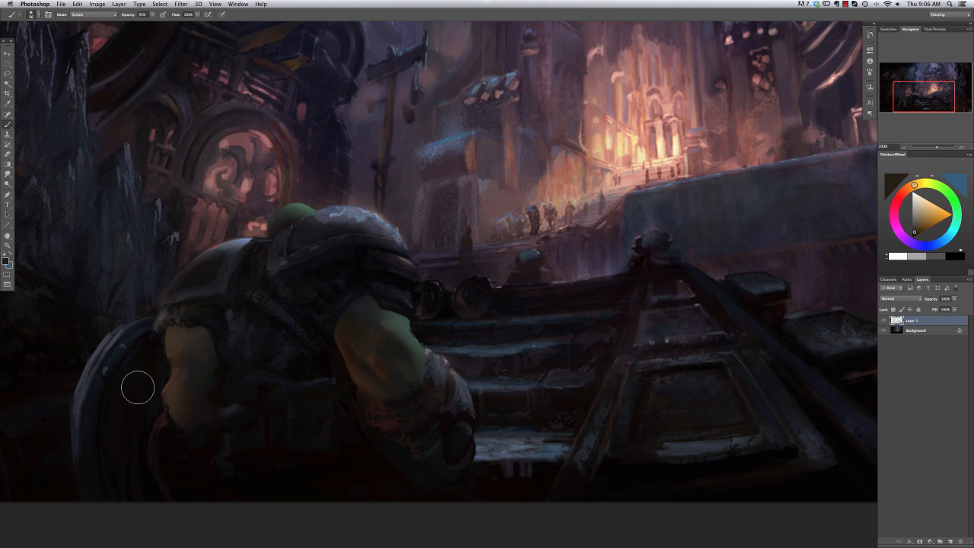
Choose a large rock texture brush with a sampled dark orange and add a new layer.
{"action": "key", "text": "ctrl+0"}
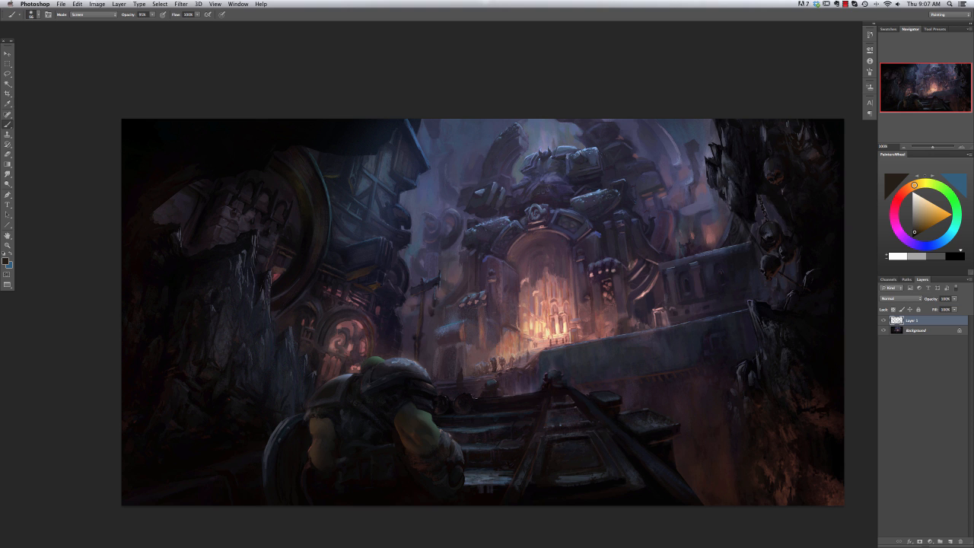
{"action": "left_click", "coordinate": [511, 291], "text": "alt"}
{"action": "left_click_drag", "start_coordinate": [190, 403], "coordinate": [217, 464]}
{"action": "key", "text": "ctrl+z"}
{"action": "right_click", "coordinate": [223, 482]}
{"action": "left_click", "coordinate": [354, 446]}
{"action": "left_click", "coordinate": [357, 416]}
{"action": "left_click", "coordinate": [369, 76]}
{"action": "left_click", "coordinate": [950, 541]}
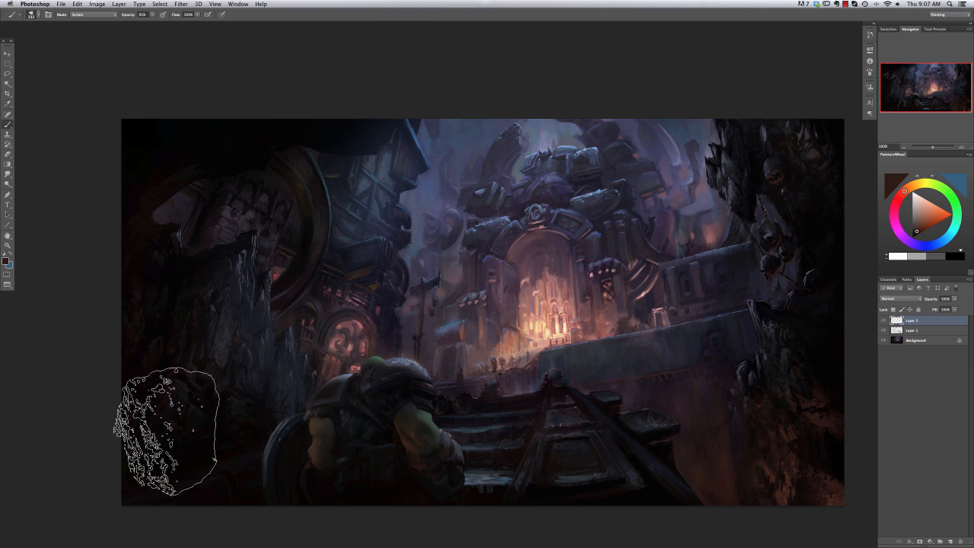
Paint dark orange rock texture over the cave floor in the painting's lower-left corner, redoing it in a slightly adjusted color.
{"action": "left_click_drag", "start_coordinate": [206, 368], "coordinate": [171, 415]}
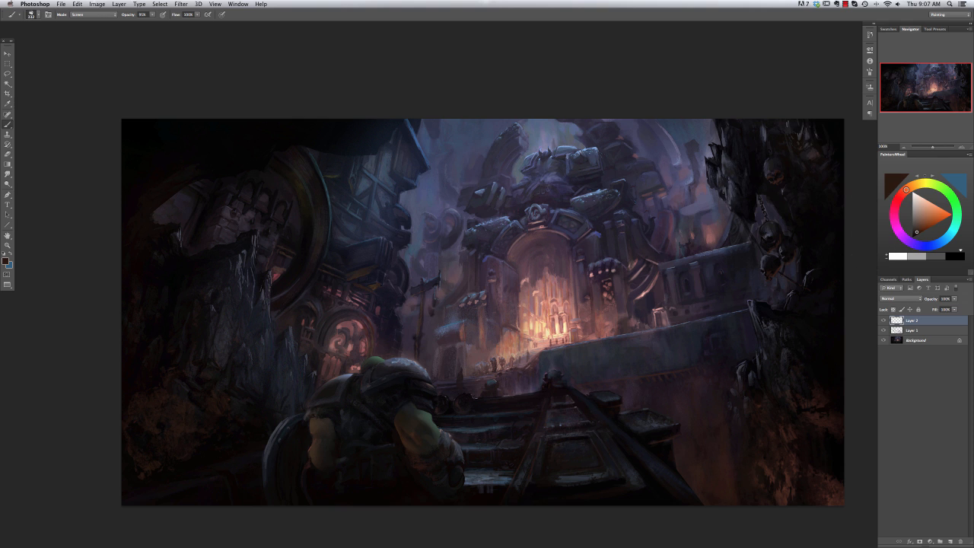
{"action": "left_click", "coordinate": [917, 229]}
{"action": "key", "text": "ctrl+z"}
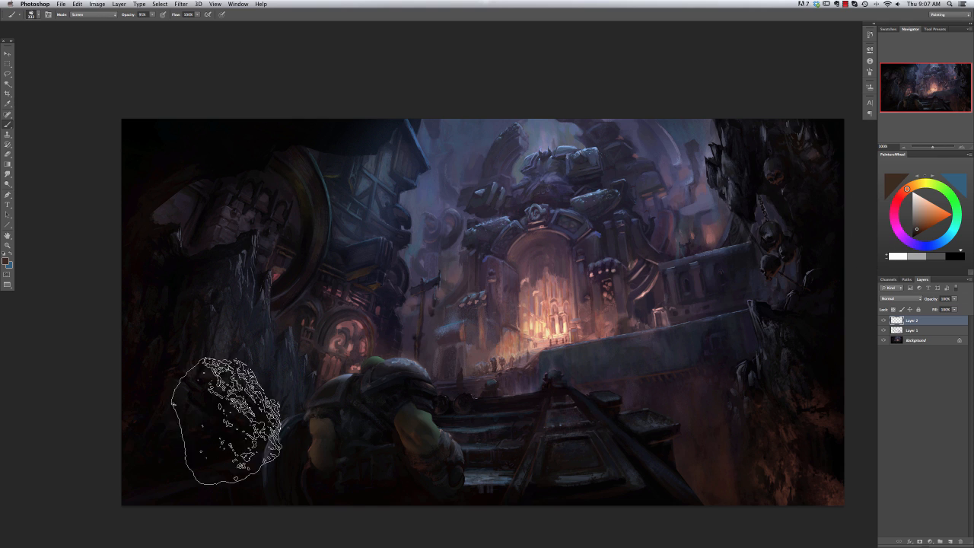
{"action": "left_click_drag", "start_coordinate": [199, 414], "coordinate": [213, 445]}
Warp the new rock texture to follow the slope of the cave floor.
{"action": "left_click", "coordinate": [78, 3]}
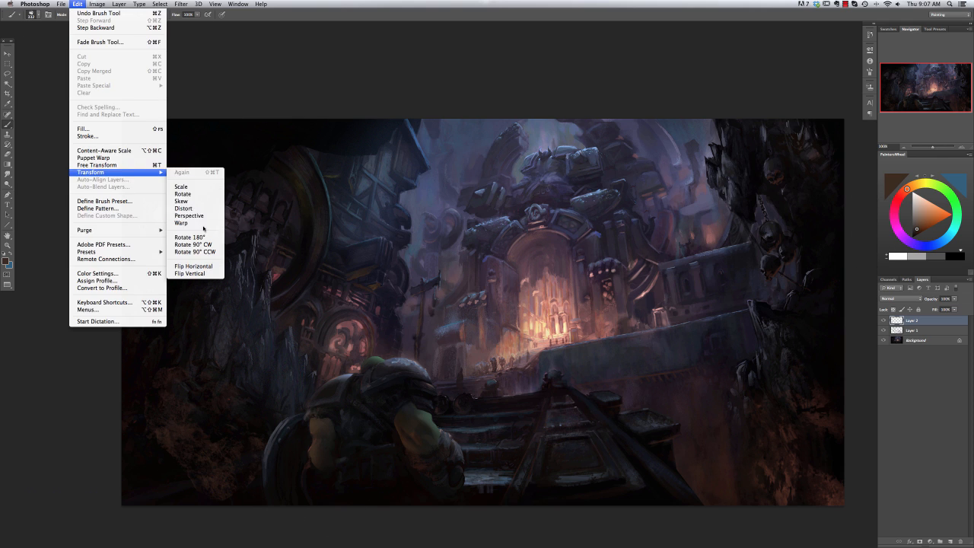
{"action": "mouse_move", "coordinate": [137, 164]}
{"action": "left_click", "coordinate": [183, 227]}
{"action": "left_click_drag", "start_coordinate": [230, 495], "coordinate": [240, 516]}
{"action": "left_click_drag", "start_coordinate": [144, 366], "coordinate": [169, 356]}
{"action": "left_click_drag", "start_coordinate": [153, 440], "coordinate": [148, 470]}
{"action": "left_click", "coordinate": [7, 54]}
{"action": "key", "text": "Return"}
Duplicate the rock texture layer and merge the copy down to strengthen it.
{"action": "left_click", "coordinate": [119, 4]}
{"action": "left_click", "coordinate": [129, 22]}
{"action": "left_click", "coordinate": [564, 246]}
{"action": "key", "text": "super+e"}
Break up the rock texture in the lower-left corner with a scattered textured eraser.
{"action": "left_click", "coordinate": [6, 154]}
{"action": "right_click", "coordinate": [248, 237]}
{"action": "double_click", "coordinate": [365, 355]}
{"action": "mouse_move", "coordinate": [150, 381]}
{"action": "left_mouse_down"}
{"action": "mouse_move", "coordinate": [70, 443]}
{"action": "mouse_move", "coordinate": [187, 508]}
{"action": "mouse_move", "coordinate": [192, 411]}
{"action": "mouse_move", "coordinate": [213, 466]}
{"action": "left_mouse_up"}
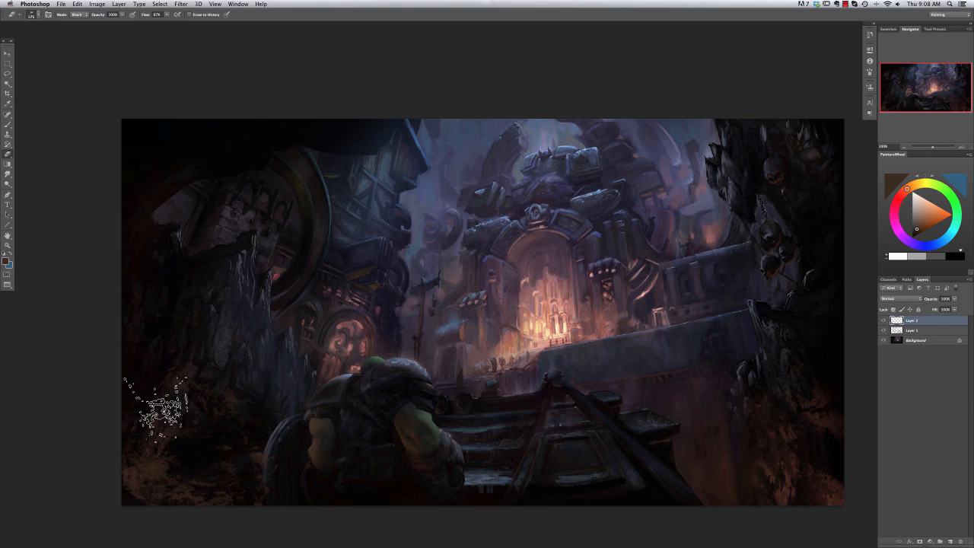
Smudge the lower-left rock texture into streaky ridges using the first Smudge tool preset.
{"action": "left_click", "coordinate": [934, 29]}
{"action": "left_click", "coordinate": [910, 29]}
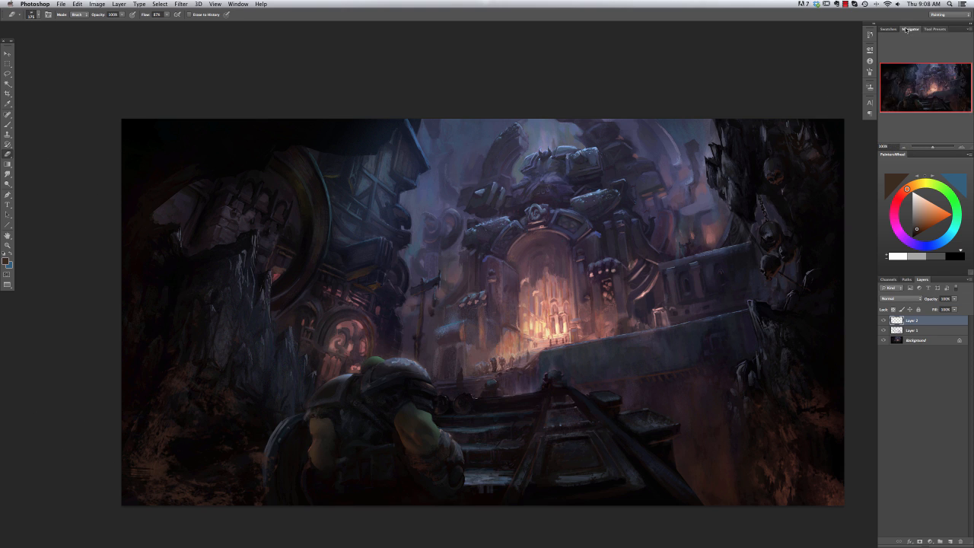
{"action": "left_click", "coordinate": [934, 29]}
{"action": "key", "text": "r"}
{"action": "left_click", "coordinate": [911, 38]}
{"action": "right_click", "coordinate": [424, 259]}
{"action": "left_click", "coordinate": [356, 290]}
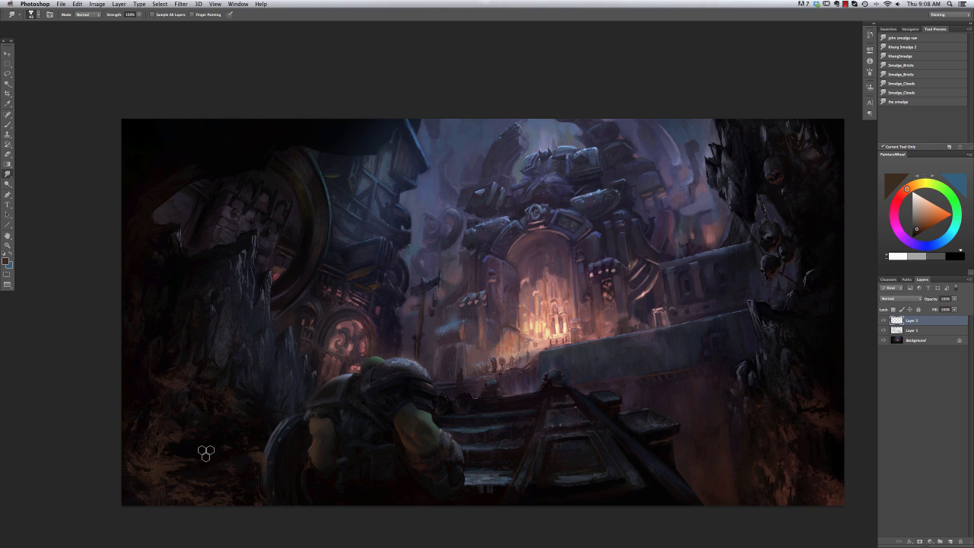
{"action": "key", "text": "super+z"}
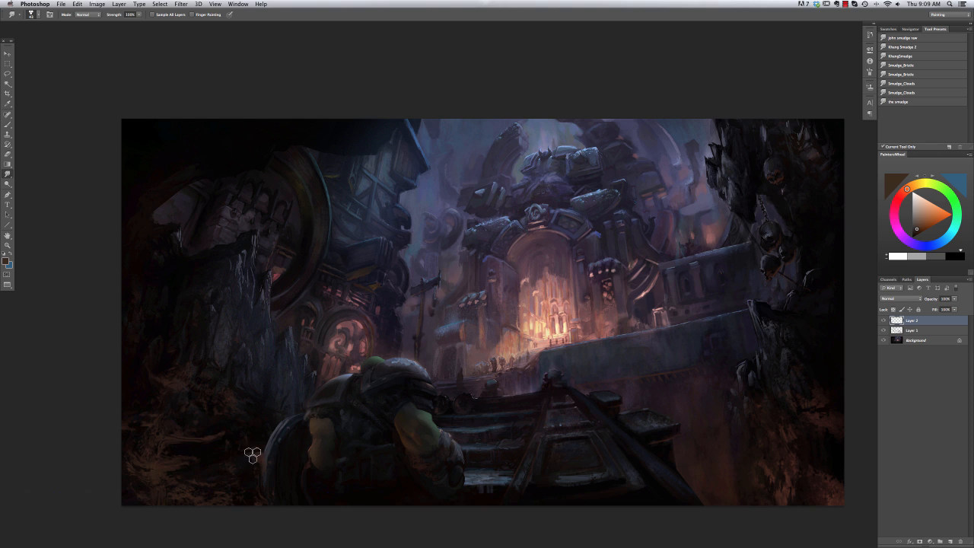
{"action": "mouse_move", "coordinate": [183, 493]}
{"action": "left_mouse_down"}
{"action": "mouse_move", "coordinate": [219, 491]}
{"action": "mouse_move", "coordinate": [195, 494]}
{"action": "left_mouse_up"}
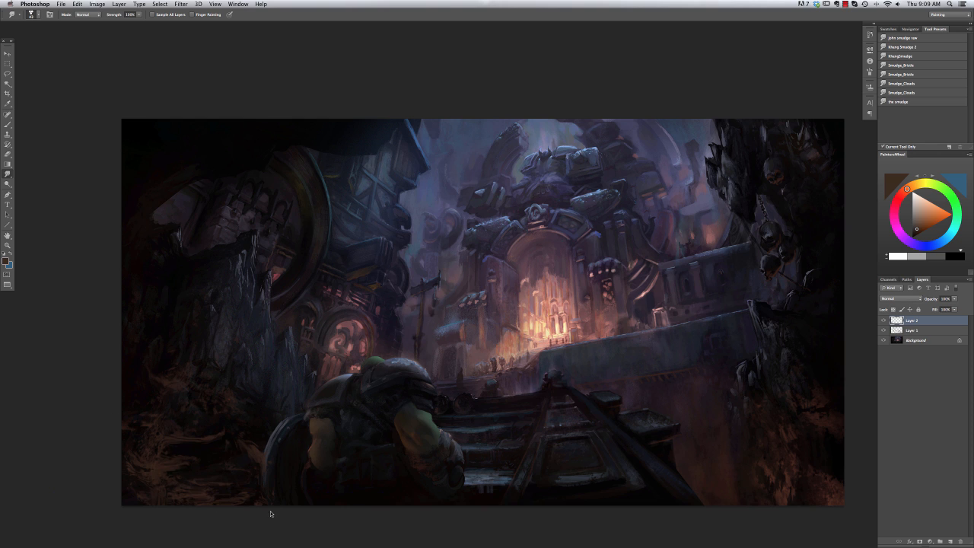
Erase the rock texture around the creature's shield with a soft eraser and merge the layer down.
{"action": "key", "text": "e"}
{"action": "right_click", "coordinate": [301, 415]}
{"action": "double_click", "coordinate": [337, 301]}
{"action": "left_click_drag", "start_coordinate": [282, 498], "coordinate": [255, 433]}
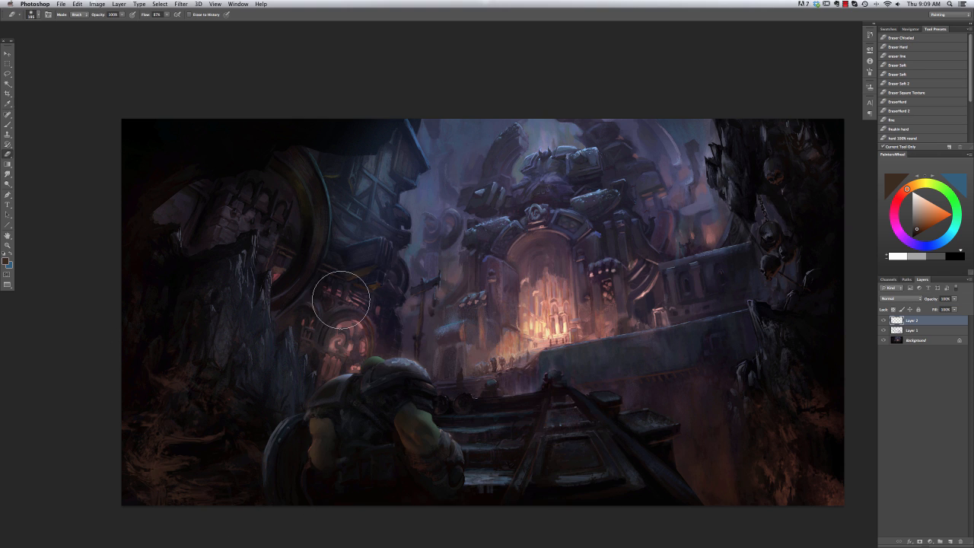
{"action": "key", "text": "super+e"}
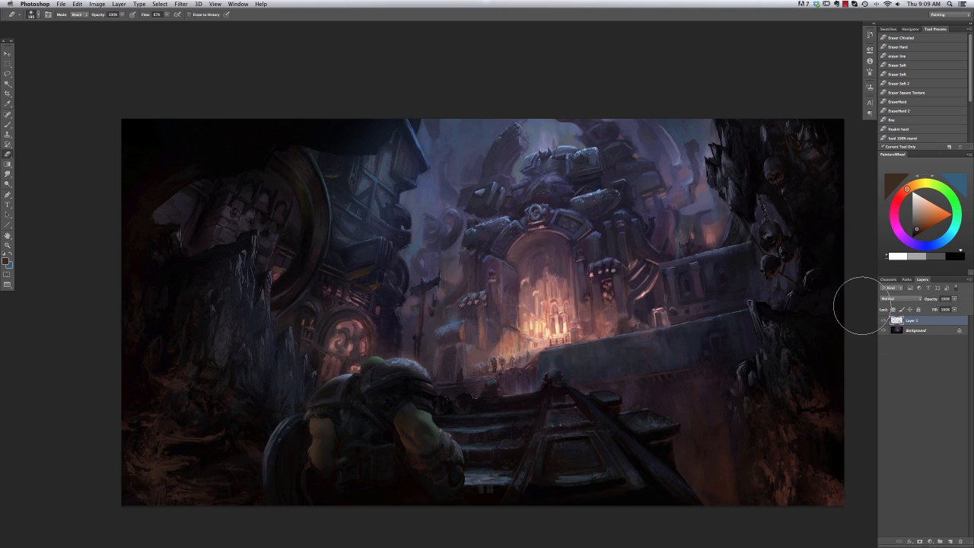
Choose the Smoke brush, sample a dark blue near the track, and add a new layer.
{"action": "left_click", "coordinate": [909, 29]}
{"action": "right_click", "coordinate": [431, 502]}
{"action": "key", "text": "Escape"}
{"action": "right_click", "coordinate": [459, 505]}
{"action": "left_click", "coordinate": [574, 333]}
{"action": "left_click", "coordinate": [570, 326]}
{"action": "key", "text": "b"}
{"action": "right_click", "coordinate": [417, 334]}
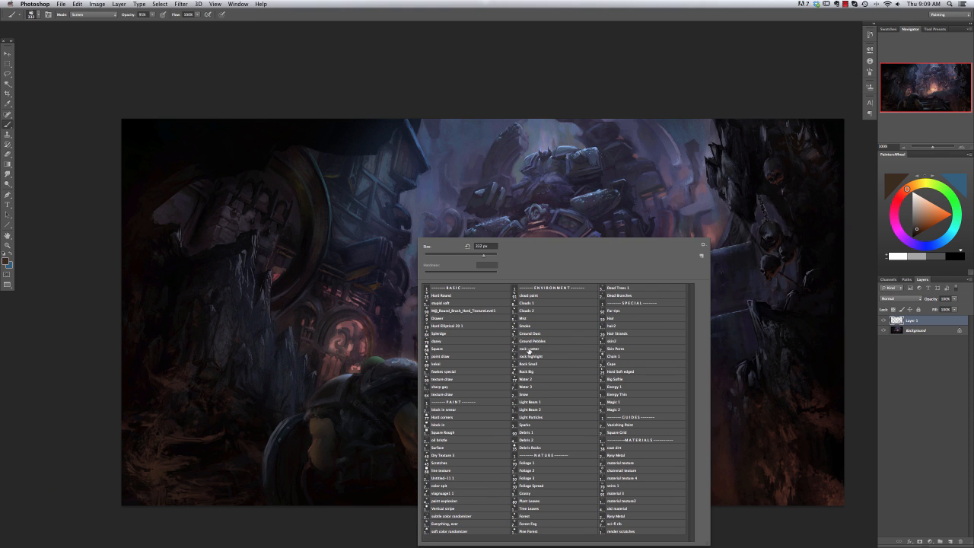
{"action": "left_click", "coordinate": [534, 327]}
{"action": "key", "text": "Return"}
{"action": "left_click", "coordinate": [659, 422], "text": "alt"}
{"action": "key", "text": "alt+shift+super+n"}
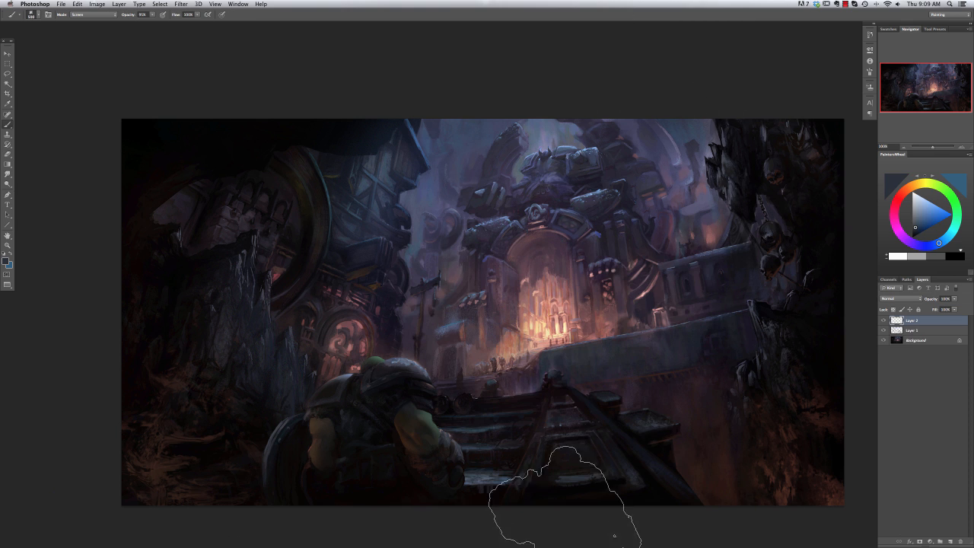
Replace the first haze strokes with smoky haze along the painting's lower edge in a sampled dark yellow-brown.
{"action": "left_click_drag", "start_coordinate": [251, 475], "coordinate": [310, 487]}
{"action": "key", "text": "alt+super+z"}
{"action": "key", "text": "alt+super+z"}
{"action": "left_click", "coordinate": [334, 286], "text": "alt"}
{"action": "left_click", "coordinate": [302, 183], "text": "alt"}
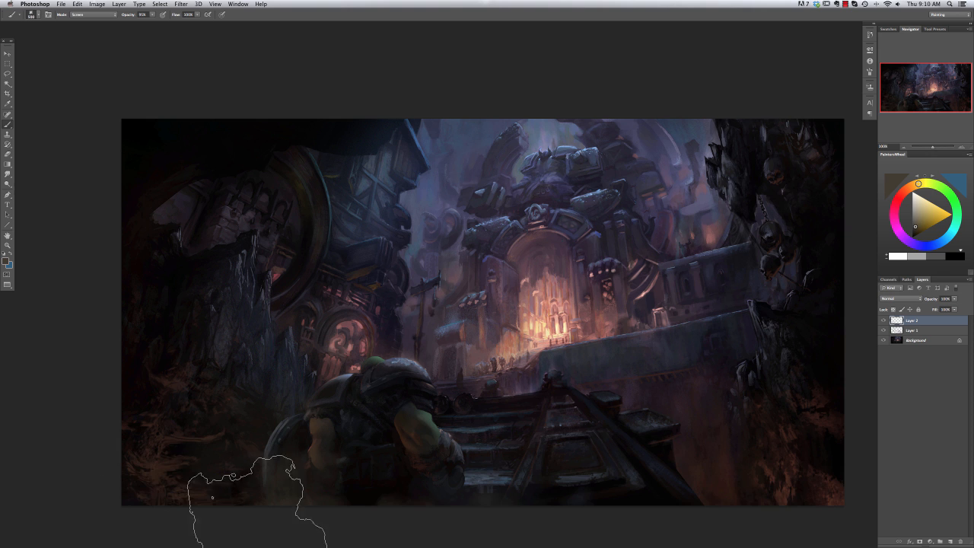
Warp the haze layer, stretching its edges outward across the bottom and sides of the painting.
{"action": "left_click", "coordinate": [7, 173]}
{"action": "left_click", "coordinate": [76, 4]}
{"action": "mouse_move", "coordinate": [98, 171]}
{"action": "left_click", "coordinate": [185, 223]}
{"action": "left_click_drag", "start_coordinate": [335, 491], "coordinate": [331, 532]}
{"action": "left_click_drag", "start_coordinate": [320, 381], "coordinate": [365, 251]}
{"action": "left_click_drag", "start_coordinate": [121, 508], "coordinate": [93, 521]}
{"action": "left_click_drag", "start_coordinate": [137, 453], "coordinate": [69, 436]}
{"action": "left_click_drag", "start_coordinate": [114, 411], "coordinate": [134, 411]}
{"action": "left_click_drag", "start_coordinate": [861, 353], "coordinate": [706, 99]}
{"action": "left_click_drag", "start_coordinate": [861, 447], "coordinate": [845, 337]}
{"action": "left_click_drag", "start_coordinate": [861, 494], "coordinate": [880, 517]}
{"action": "left_click_drag", "start_coordinate": [621, 495], "coordinate": [662, 545]}
{"action": "key", "text": "Return"}
Flip the whole canvas horizontally.
{"action": "key", "text": "v"}
{"action": "key", "text": "super+minus"}
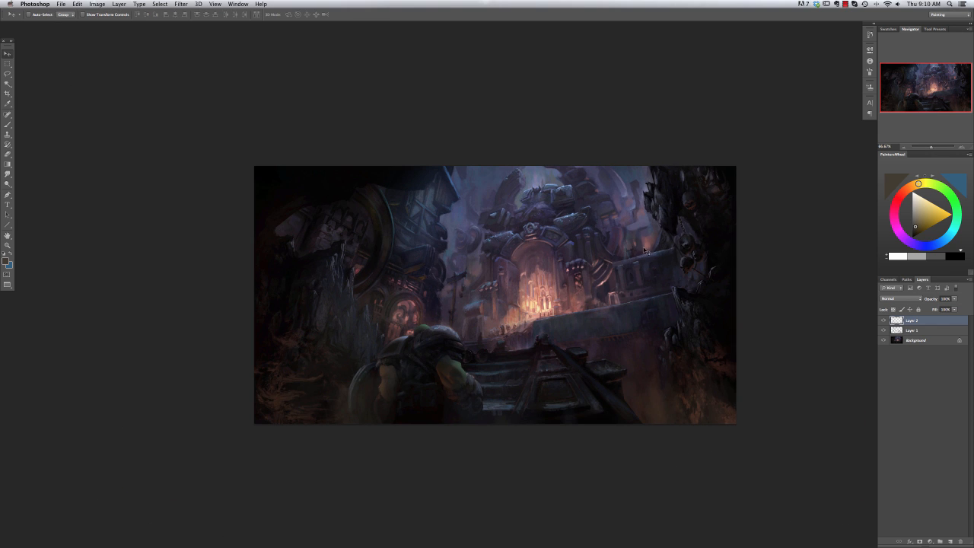
{"action": "left_click", "coordinate": [96, 4]}
{"action": "mouse_move", "coordinate": [114, 82]}
{"action": "left_click", "coordinate": [194, 127]}
Merge the haze layer down and toggle the merged paint layer's visibility to compare.
{"action": "key", "text": "super+e"}
{"action": "mouse_move", "coordinate": [883, 321]}
{"action": "left_mouse_down"}
{"action": "mouse_move", "coordinate": [883, 330]}
{"action": "mouse_move", "coordinate": [883, 321]}
{"action": "left_mouse_up"}
{"action": "left_click", "coordinate": [883, 321]}
{"action": "left_click", "coordinate": [883, 320]}
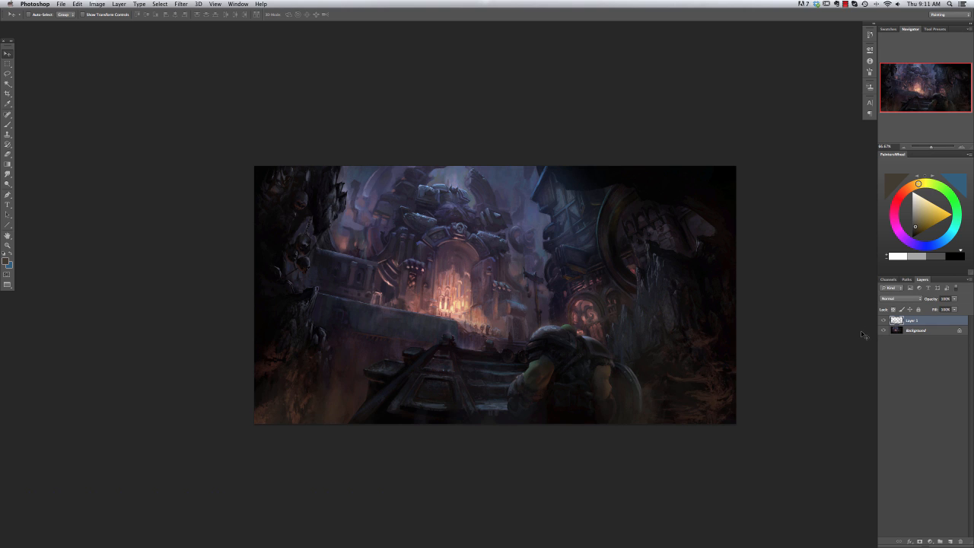
Stamp all visible layers onto a new layer and apply Auto Color to it.
{"action": "key", "text": "super+plus"}
{"action": "key", "text": "alt+shift+super+e"}
{"action": "left_click", "coordinate": [97, 4]}
{"action": "left_click", "coordinate": [115, 56]}
Try Auto Contrast on the stamped layer, undo it, and apply Auto Tone.
{"action": "left_click", "coordinate": [96, 3]}
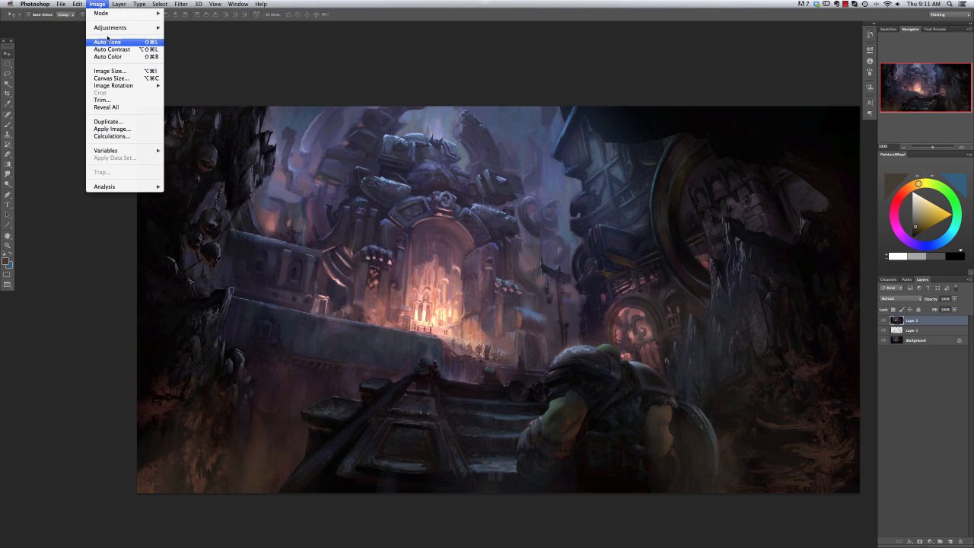
{"action": "left_click", "coordinate": [100, 50]}
{"action": "key", "text": "super+z"}
{"action": "left_click", "coordinate": [97, 3]}
{"action": "left_click", "coordinate": [107, 41]}
Add a mask to the corrected layer, invert it to black, and set up a smaller round brush in Normal mode.
{"action": "left_click", "coordinate": [920, 541]}
{"action": "key", "text": "super+i"}
{"action": "left_click", "coordinate": [7, 124]}
{"action": "right_click", "coordinate": [491, 212]}
{"action": "left_click", "coordinate": [524, 279]}
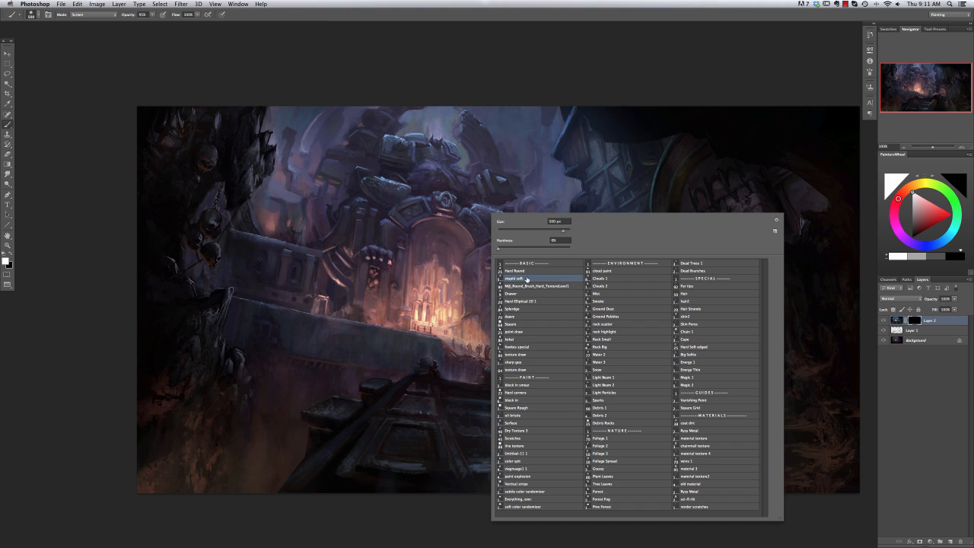
{"action": "left_click", "coordinate": [509, 285]}
{"action": "left_click_drag", "start_coordinate": [530, 231], "coordinate": [537, 230]}
{"action": "left_click", "coordinate": [515, 91]}
{"action": "left_click", "coordinate": [93, 15]}
{"action": "left_click", "coordinate": [57, 25]}
{"action": "left_click", "coordinate": [93, 15]}
{"action": "left_click", "coordinate": [98, 5]}
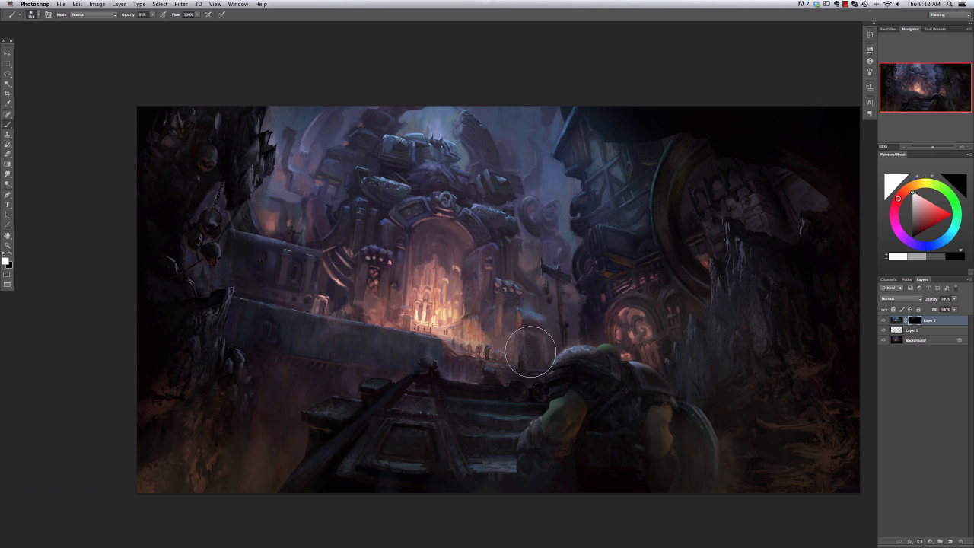
Paint white on the mask to reveal the correction around the creature and stairs, and toggle the layer to compare.
{"action": "right_click", "coordinate": [587, 354]}
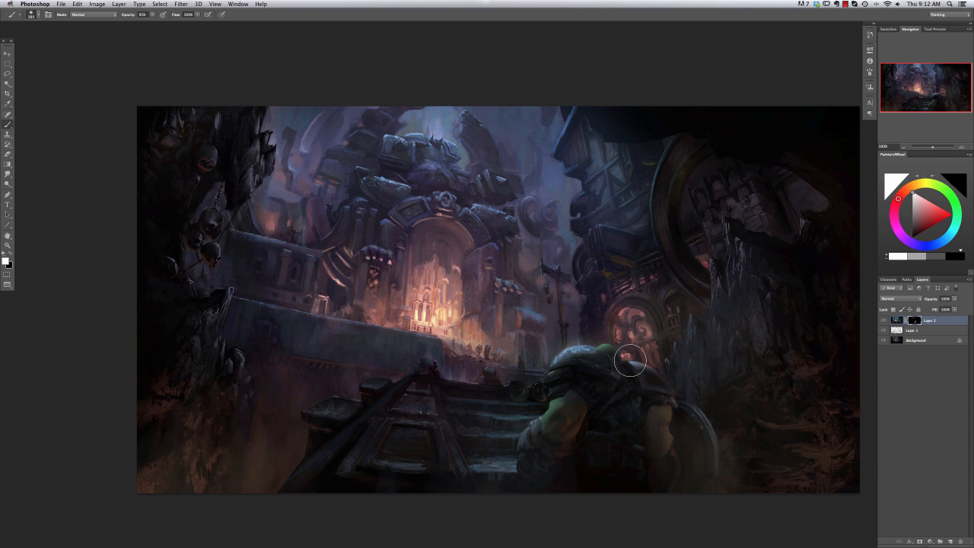
{"action": "right_click", "coordinate": [679, 384]}
{"action": "left_click", "coordinate": [731, 255]}
{"action": "key", "text": "Return"}
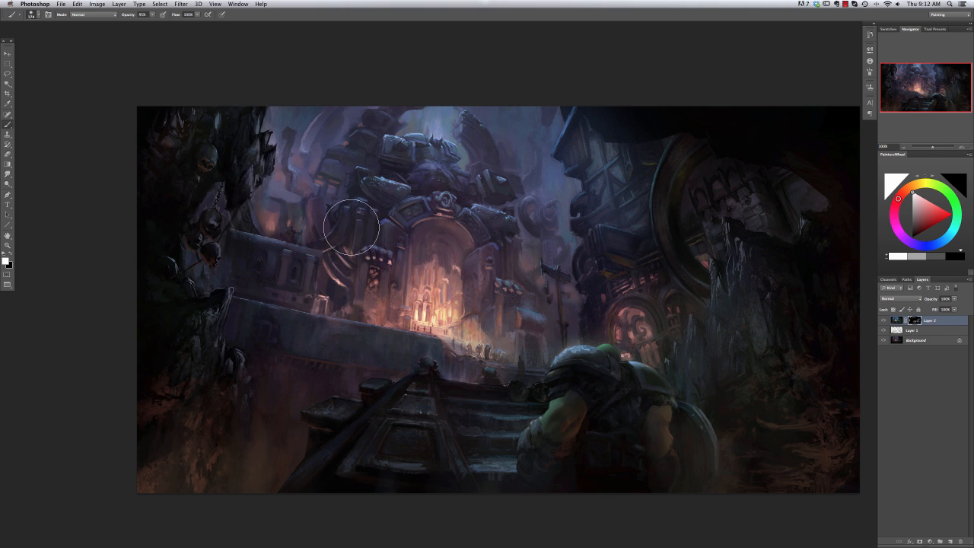
{"action": "left_click", "coordinate": [883, 321]}
{"action": "left_click", "coordinate": [883, 321]}
Duplicate Layer 2 as "Layer 2 copy" and delete the copy's layer mask without applying it.
{"action": "left_click", "coordinate": [118, 4]}
{"action": "left_click", "coordinate": [130, 28]}
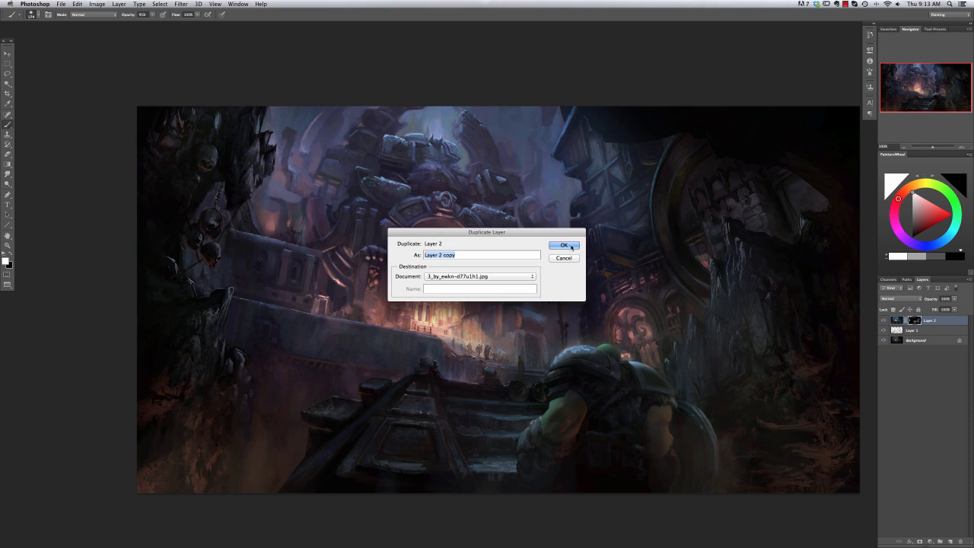
{"action": "left_click", "coordinate": [570, 245]}
{"action": "left_click", "coordinate": [960, 542]}
{"action": "left_click", "coordinate": [458, 182]}
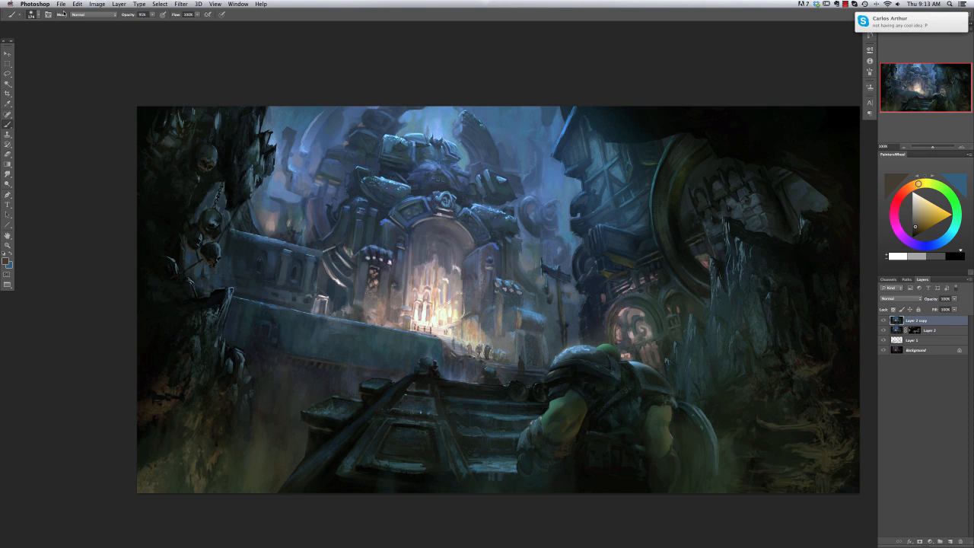
Strongly darken Layer 2 copy with an image adjustment and return to the Brush tool.
{"action": "left_click", "coordinate": [97, 4]}
{"action": "mouse_move", "coordinate": [114, 27]}
{"action": "left_click", "coordinate": [199, 28]}
{"action": "left_click_drag", "start_coordinate": [556, 289], "coordinate": [565, 312]}
{"action": "key", "text": "Return"}
{"action": "key", "text": "b"}
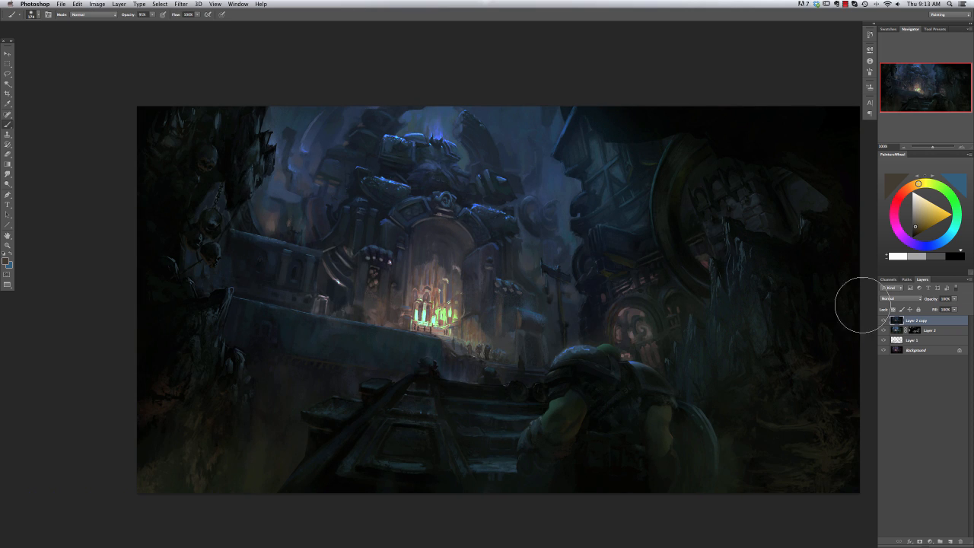
Add an inverted black mask to the darkened copy and lasso the central gate building along its silhouette, including the wall and stairs below.
{"action": "left_click", "coordinate": [918, 540]}
{"action": "key", "text": "super+i"}
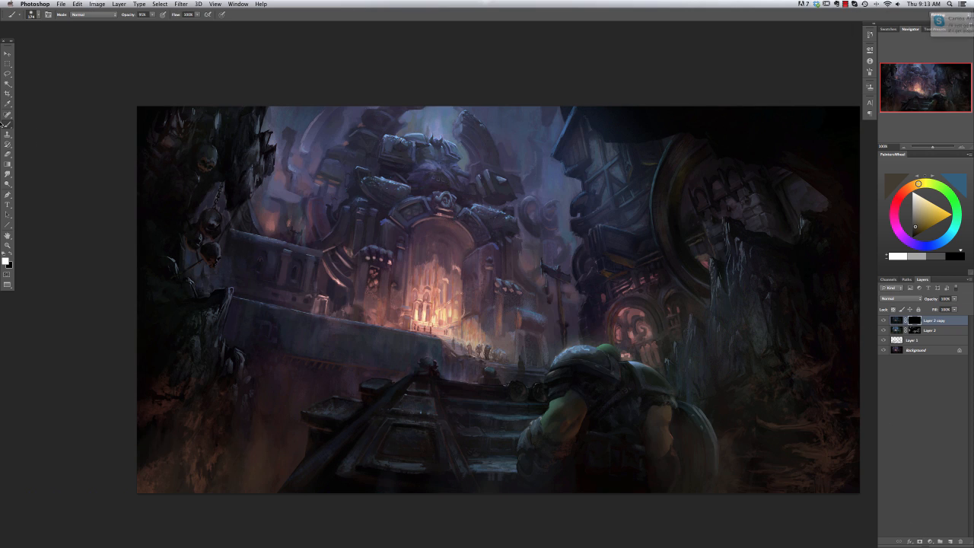
{"action": "key", "text": "l"}
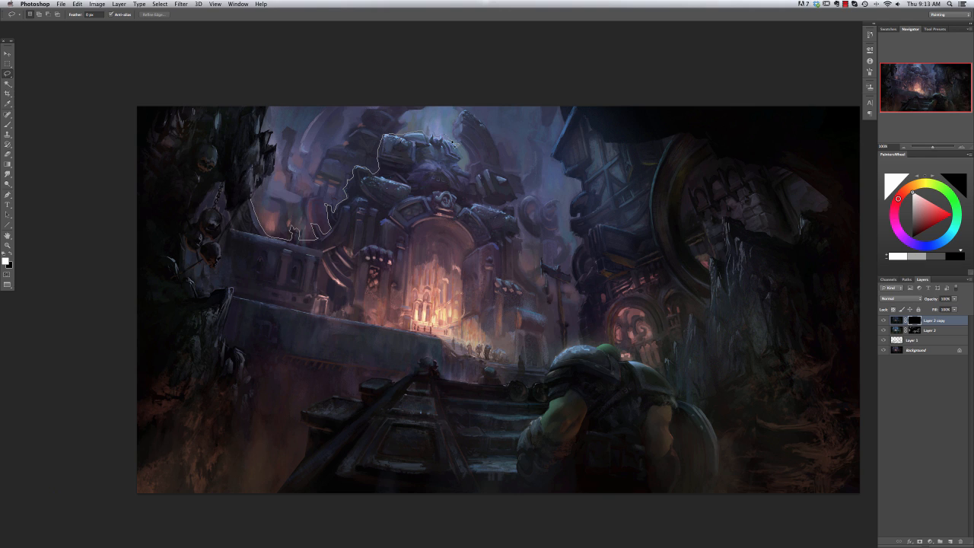
{"action": "left_click_drag", "start_coordinate": [541, 283], "coordinate": [252, 405]}
Paint white on the mask inside the selection to reveal the darkening on the gate building, reducing the brush size for smaller areas.
{"action": "left_click", "coordinate": [7, 123]}
{"action": "mouse_move", "coordinate": [355, 167]}
{"action": "left_mouse_down"}
{"action": "mouse_move", "coordinate": [374, 166]}
{"action": "mouse_move", "coordinate": [279, 266]}
{"action": "mouse_move", "coordinate": [500, 174]}
{"action": "mouse_move", "coordinate": [488, 204]}
{"action": "left_mouse_up"}
{"action": "left_click_drag", "start_coordinate": [494, 274], "coordinate": [491, 261]}
{"action": "right_click", "coordinate": [431, 228]}
{"action": "left_click", "coordinate": [449, 254]}
{"action": "key", "text": "Return"}
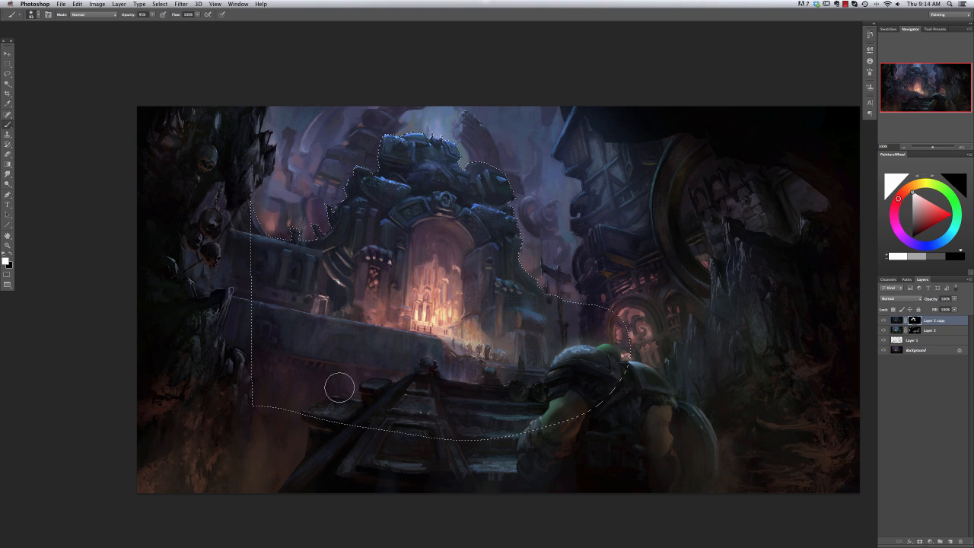
Deselect the gate building, enlarge the brush and paint the mask along the edge of the neighboring tower.
{"action": "key", "text": "ctrl+d"}
{"action": "right_click", "coordinate": [533, 240]}
{"action": "left_click_drag", "start_coordinate": [557, 141], "coordinate": [562, 183]}
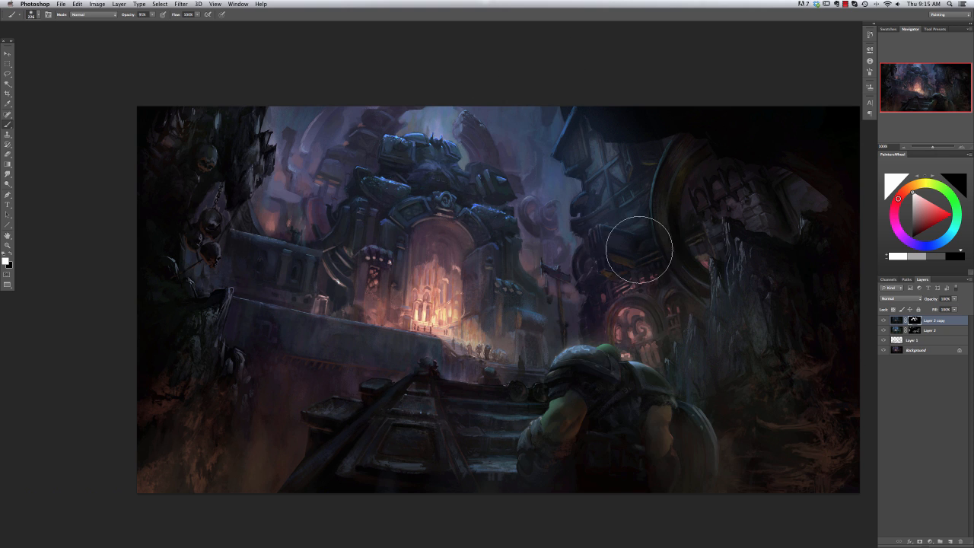
Merge all layers above the Background into one and flip the canvas horizontally.
{"action": "left_click", "coordinate": [923, 342], "text": "shift"}
{"action": "key", "text": "ctrl+e"}
{"action": "left_click", "coordinate": [97, 4]}
{"action": "mouse_move", "coordinate": [114, 86]}
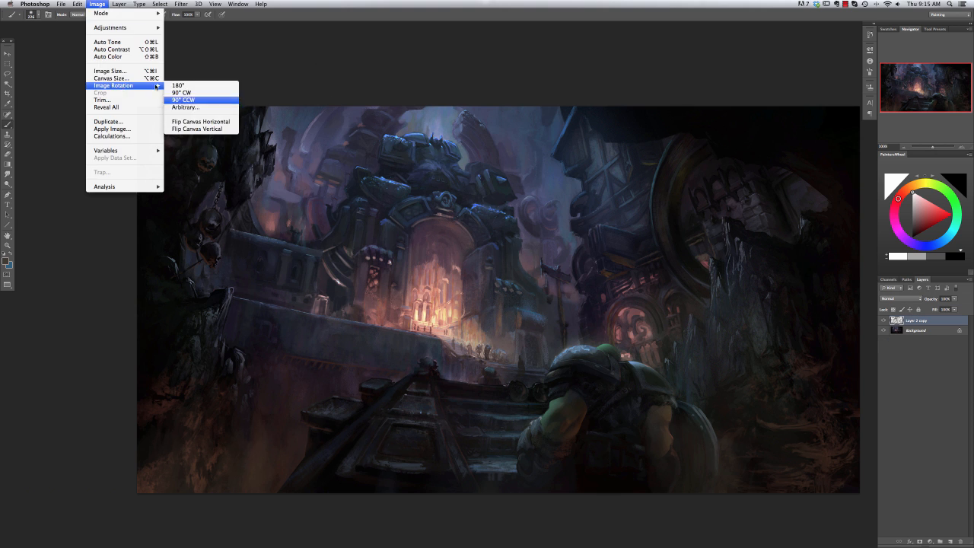
{"action": "left_click", "coordinate": [197, 121]}
{"action": "left_click", "coordinate": [844, 4]}
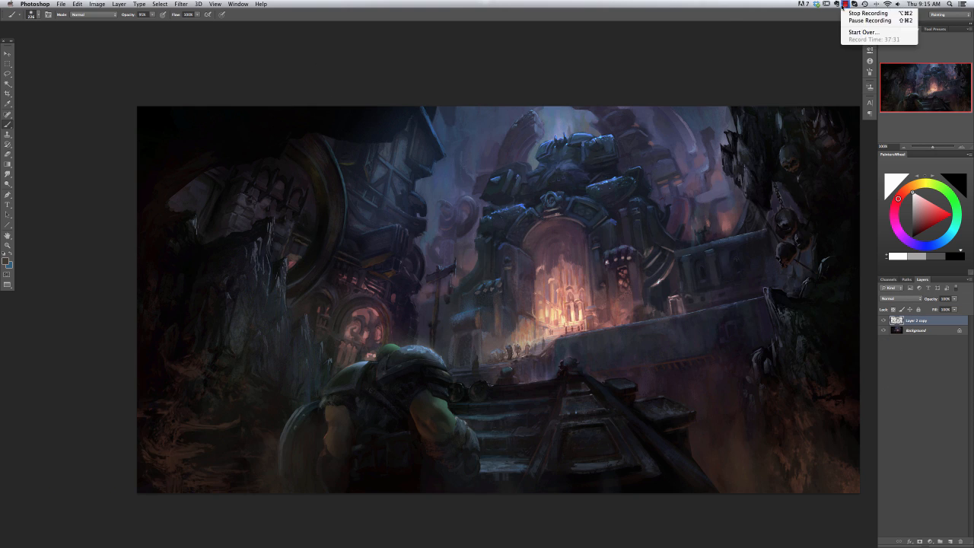
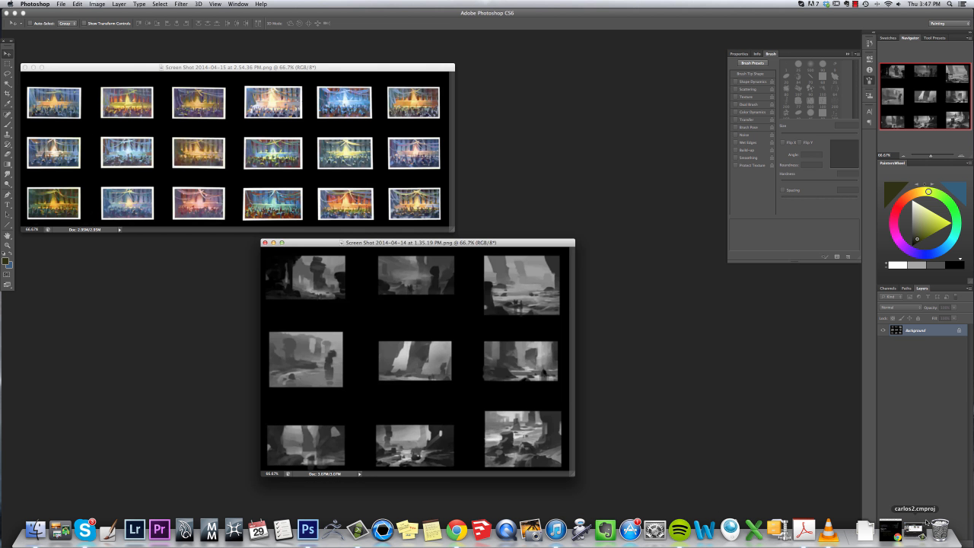
{"action": "left_click", "coordinate": [916, 527]}
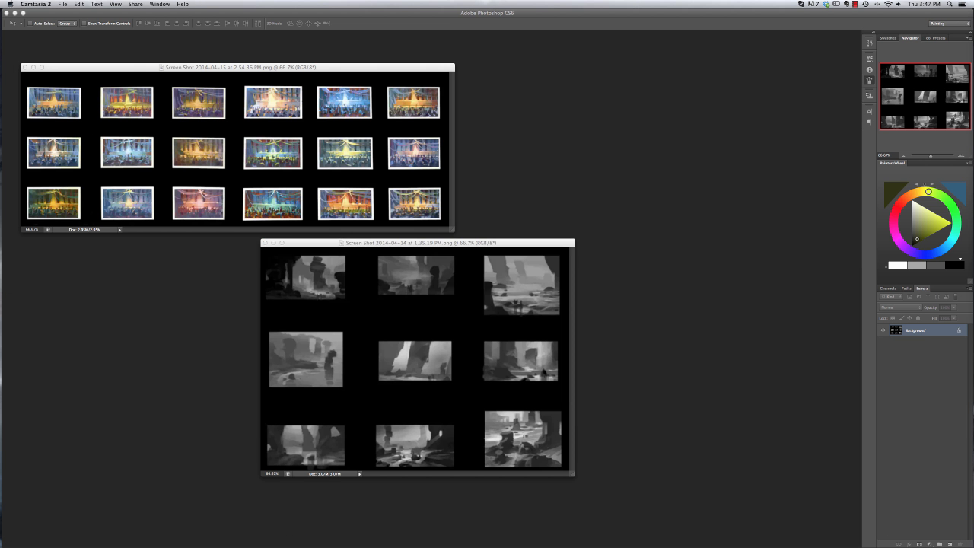
Bring the grayscale value comps window forward, move it to an open area and enlarge its view to 200%.
{"action": "left_click", "coordinate": [484, 244]}
{"action": "left_click_drag", "start_coordinate": [492, 243], "coordinate": [510, 243]}
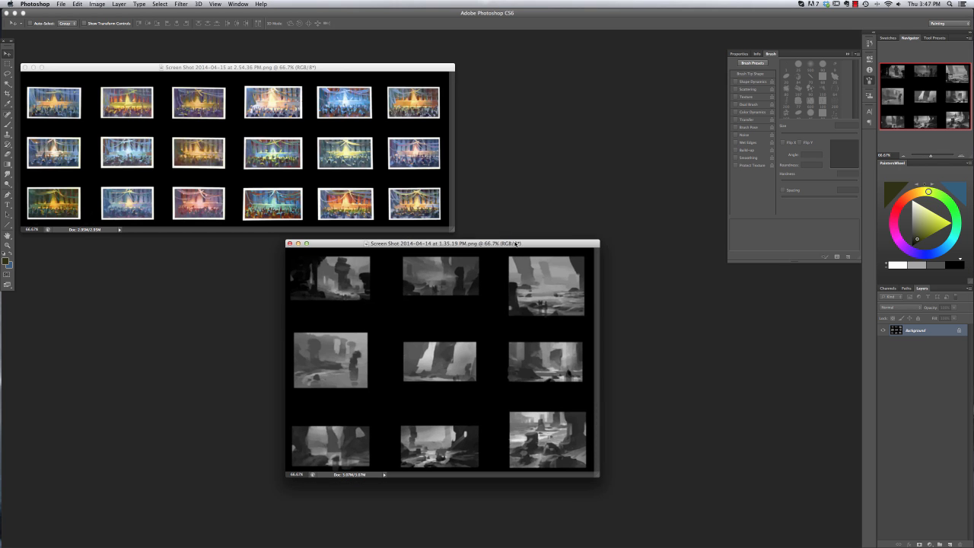
{"action": "key", "text": "super+plus"}
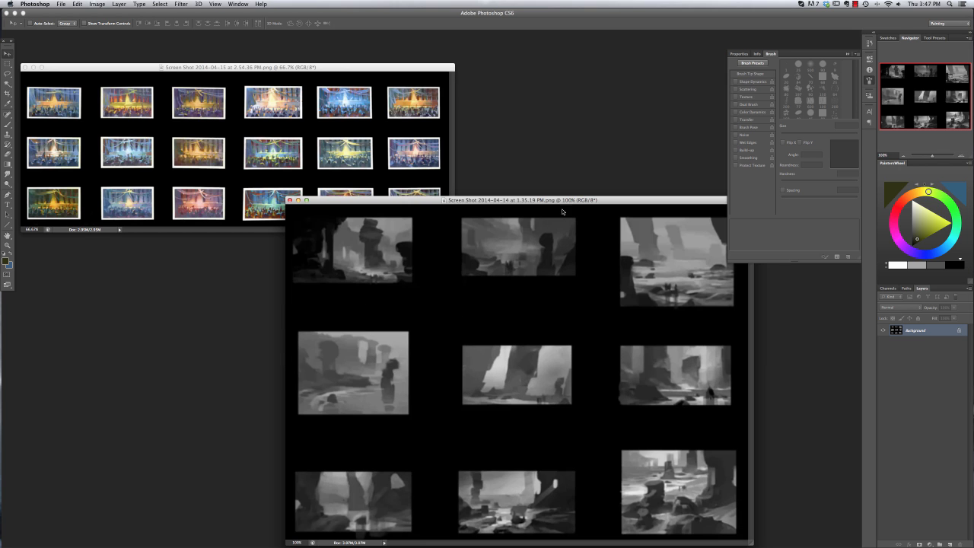
{"action": "left_click_drag", "start_coordinate": [563, 201], "coordinate": [467, 116]}
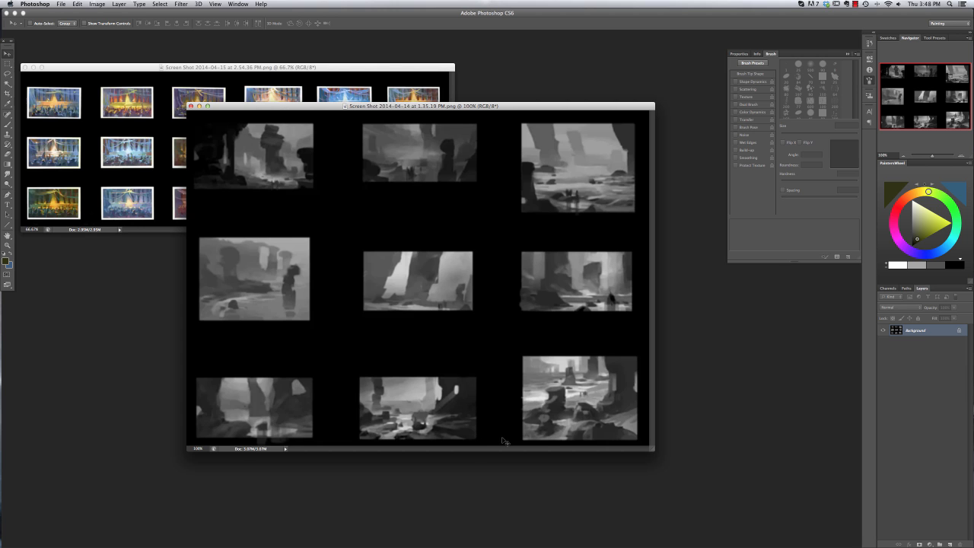
{"action": "key", "text": "super+plus"}
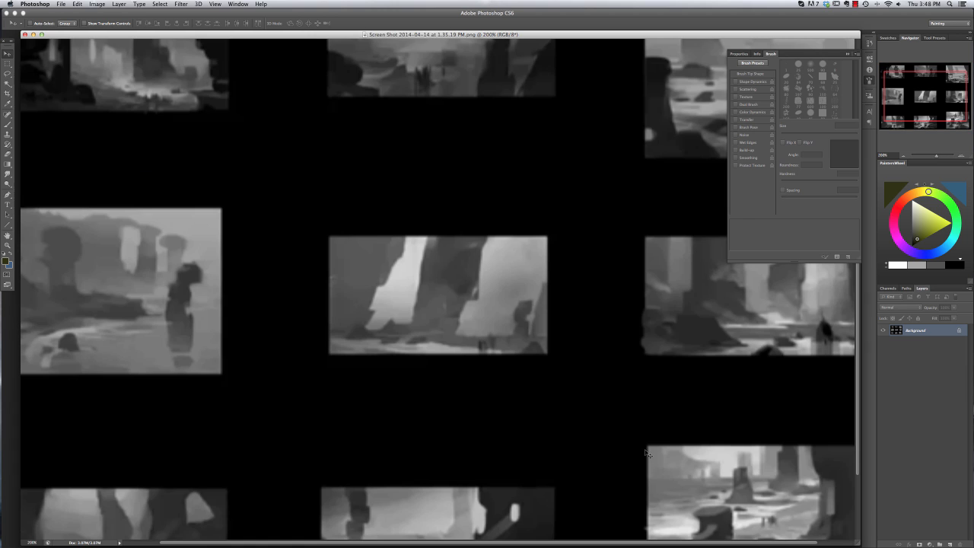
Examine all the grayscale value comps up close with the Brush panel collapsed, and return the sheet to 100% beside the color comps.
{"action": "scroll", "coordinate": [558, 404], "scroll_direction": "up", "scroll_amount": 4}
{"action": "scroll", "coordinate": [557, 403], "scroll_direction": "left", "scroll_amount": 2}
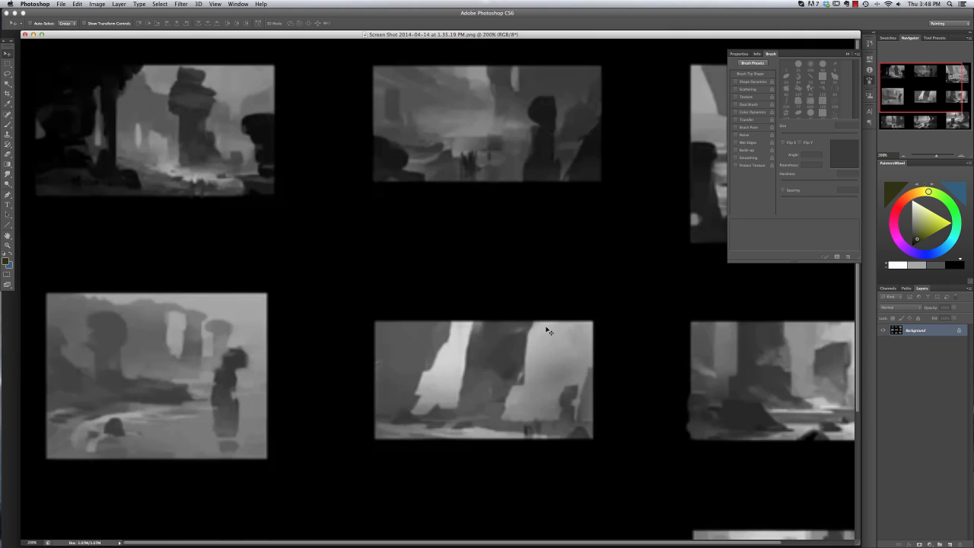
{"action": "scroll", "coordinate": [535, 312], "scroll_direction": "right", "scroll_amount": 3}
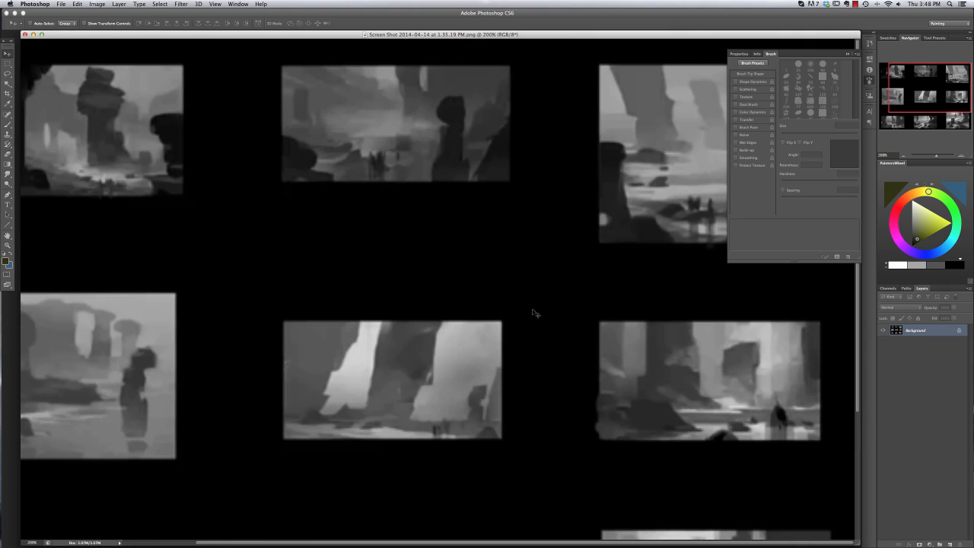
{"action": "left_click", "coordinate": [847, 55]}
{"action": "scroll", "coordinate": [667, 234], "scroll_direction": "down", "scroll_amount": 3}
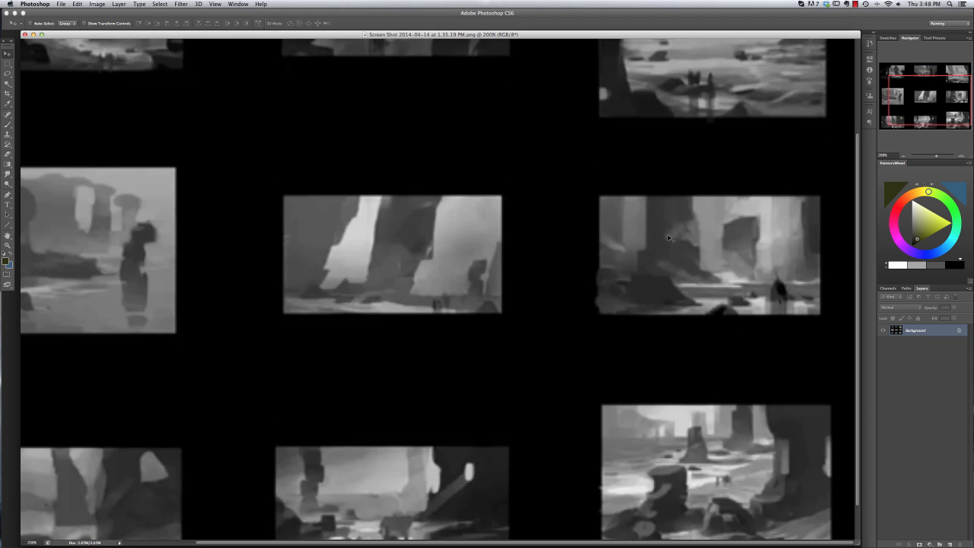
{"action": "scroll", "coordinate": [668, 238], "scroll_direction": "left", "scroll_amount": 3}
{"action": "scroll", "coordinate": [668, 238], "scroll_direction": "left", "scroll_amount": 1}
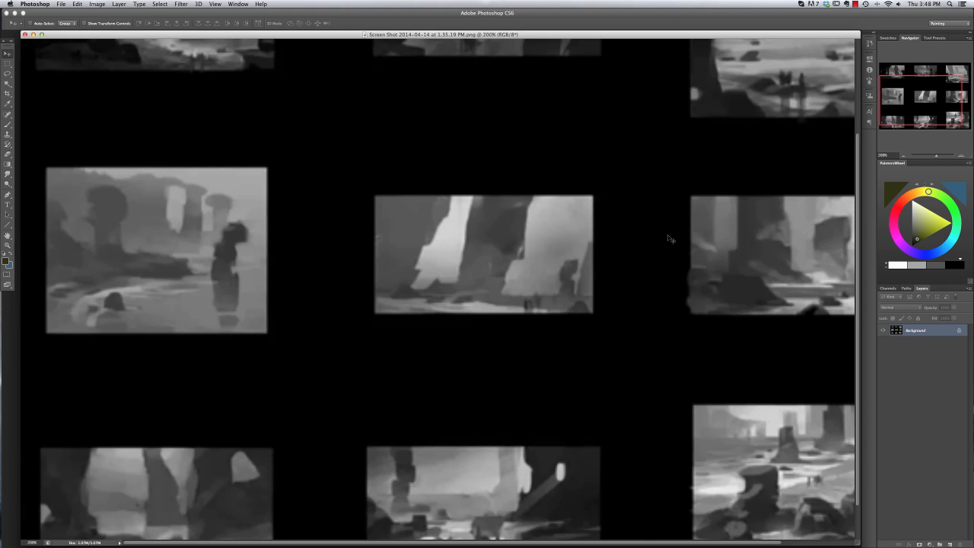
{"action": "scroll", "coordinate": [668, 238], "scroll_direction": "down", "scroll_amount": 1}
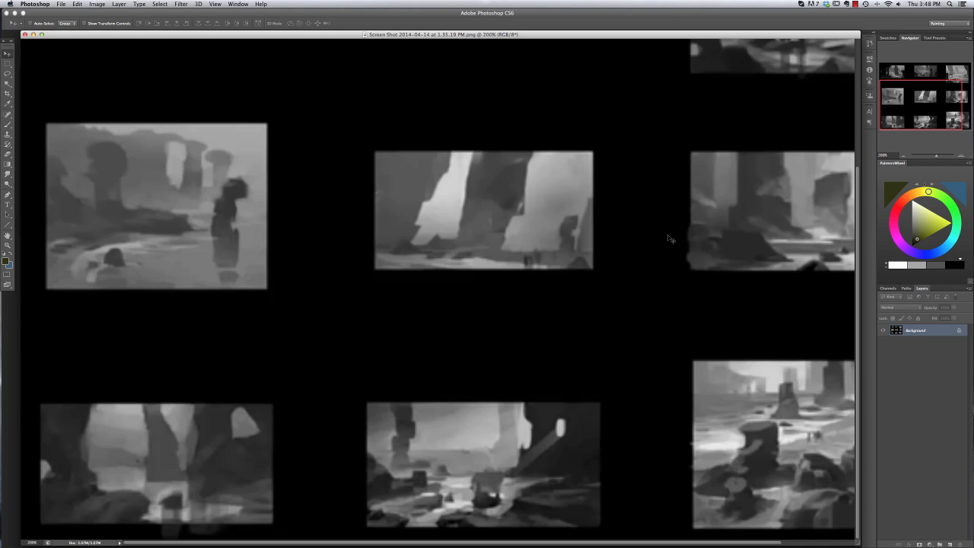
{"action": "scroll", "coordinate": [667, 234], "scroll_direction": "right", "scroll_amount": 3}
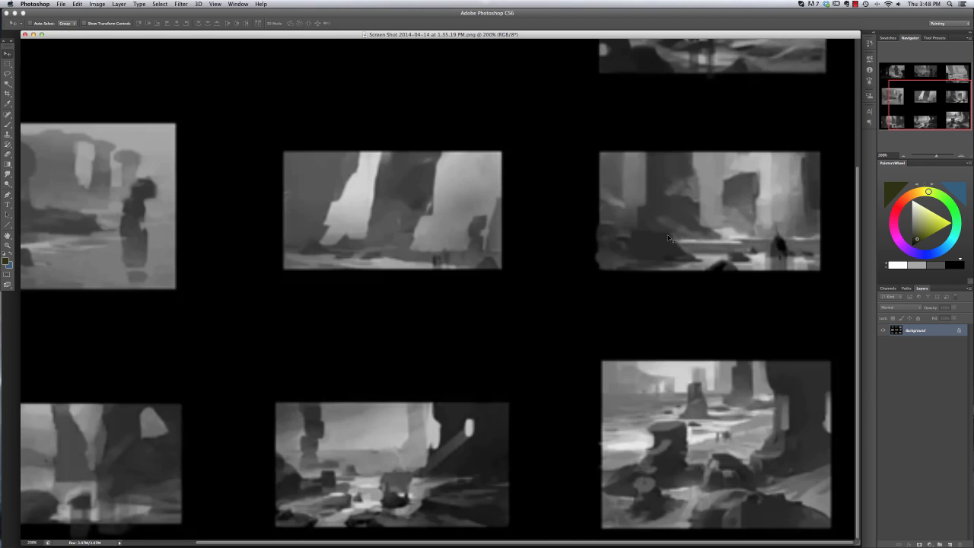
{"action": "key", "text": "super+minus"}
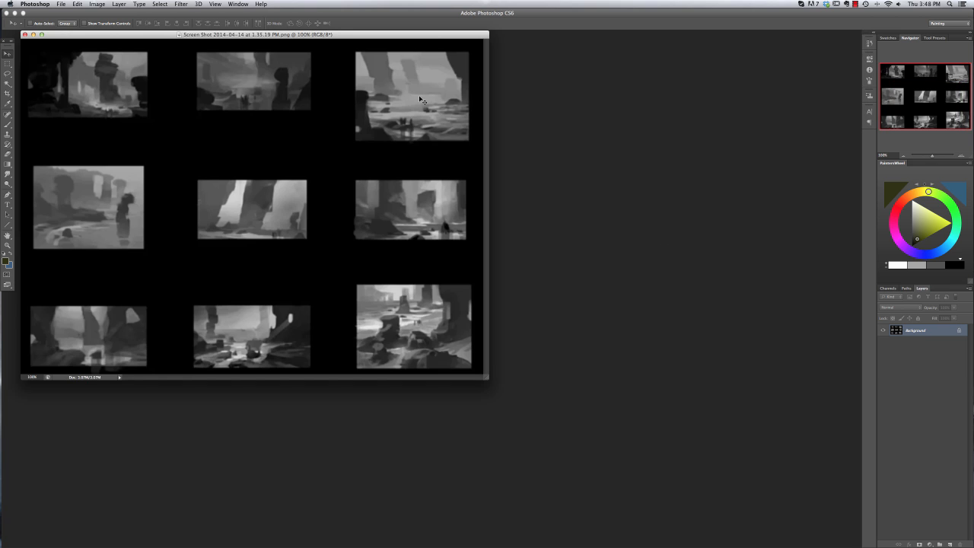
{"action": "left_click_drag", "start_coordinate": [422, 39], "coordinate": [626, 48]}
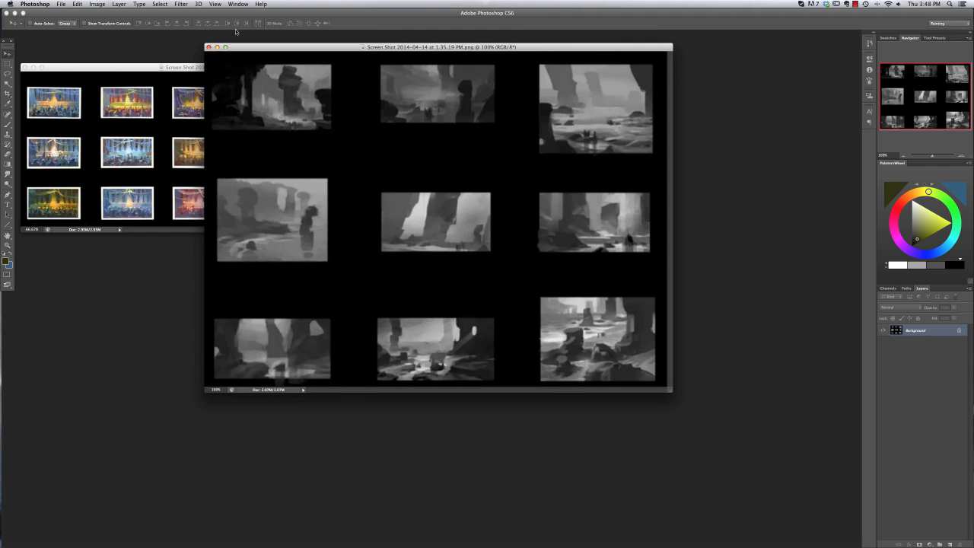
Examine the color comps sheet at 200% across all its color schemes, and return it to 100%.
{"action": "left_click", "coordinate": [110, 66]}
{"action": "key", "text": "super+plus"}
{"action": "key", "text": "super+plus"}
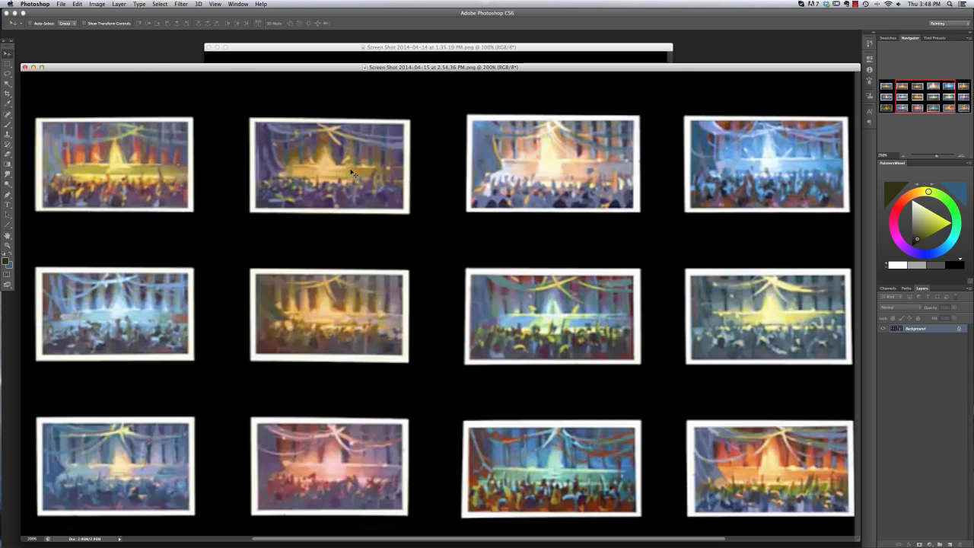
{"action": "scroll", "coordinate": [353, 174], "scroll_direction": "right", "scroll_amount": 5}
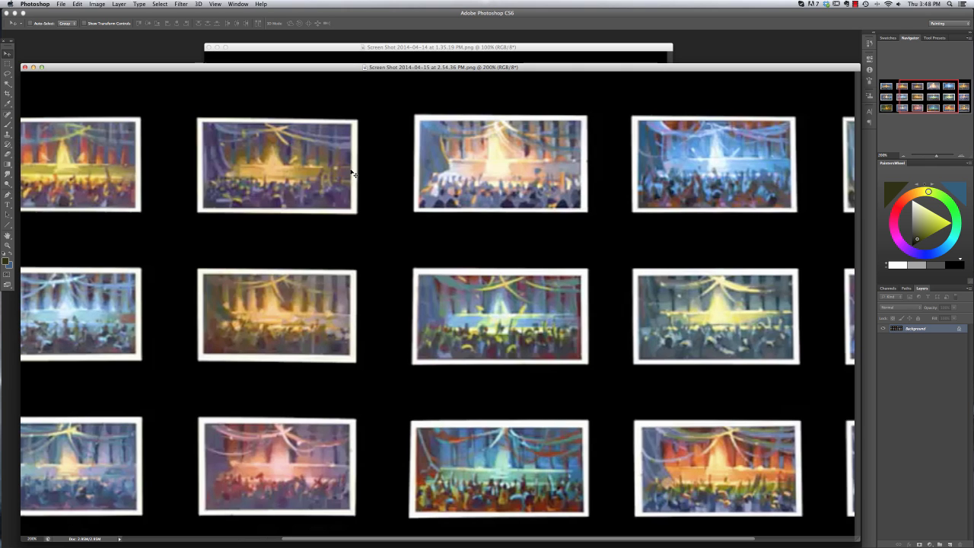
{"action": "scroll", "coordinate": [353, 174], "scroll_direction": "right", "scroll_amount": 2}
{"action": "scroll", "coordinate": [353, 173], "scroll_direction": "right", "scroll_amount": 15}
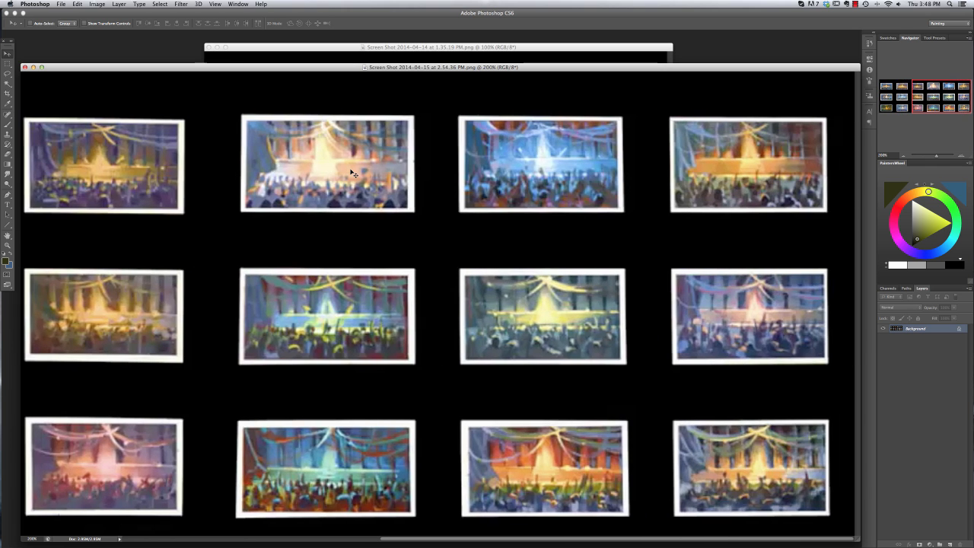
{"action": "scroll", "coordinate": [353, 174], "scroll_direction": "left", "scroll_amount": 20}
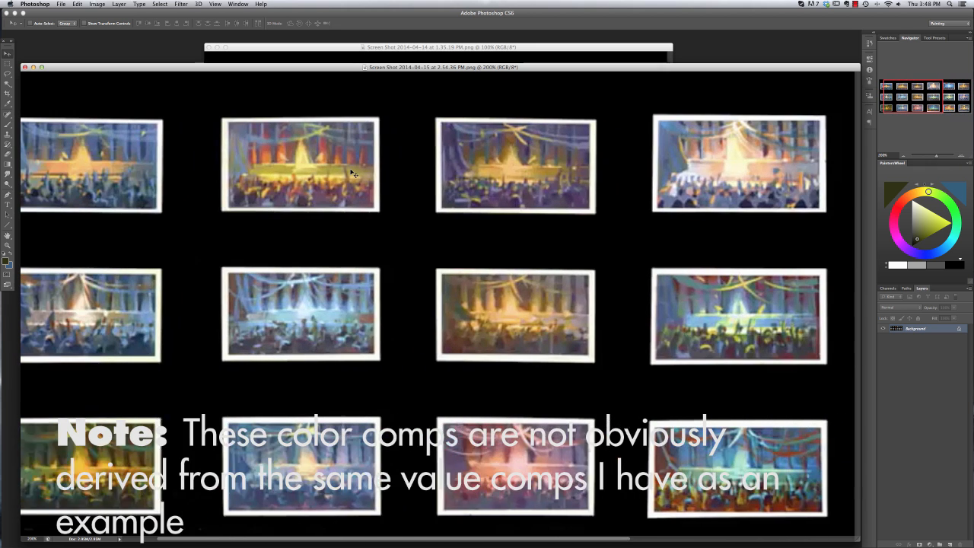
{"action": "scroll", "coordinate": [353, 175], "scroll_direction": "left", "scroll_amount": 5}
{"action": "key", "text": "super+minus"}
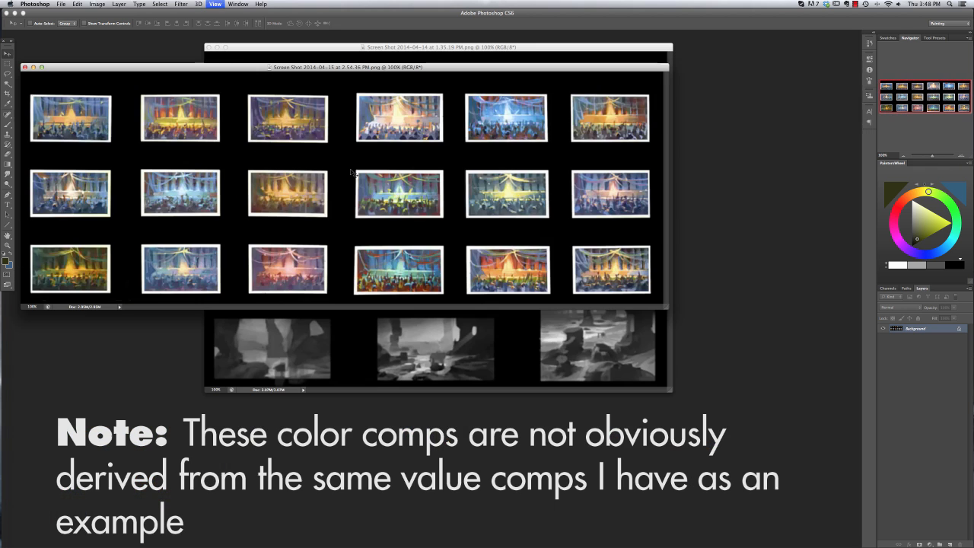
Shift the value comps window away from the color comps and reduce the color comps view to 66.7%.
{"action": "left_click", "coordinate": [489, 50]}
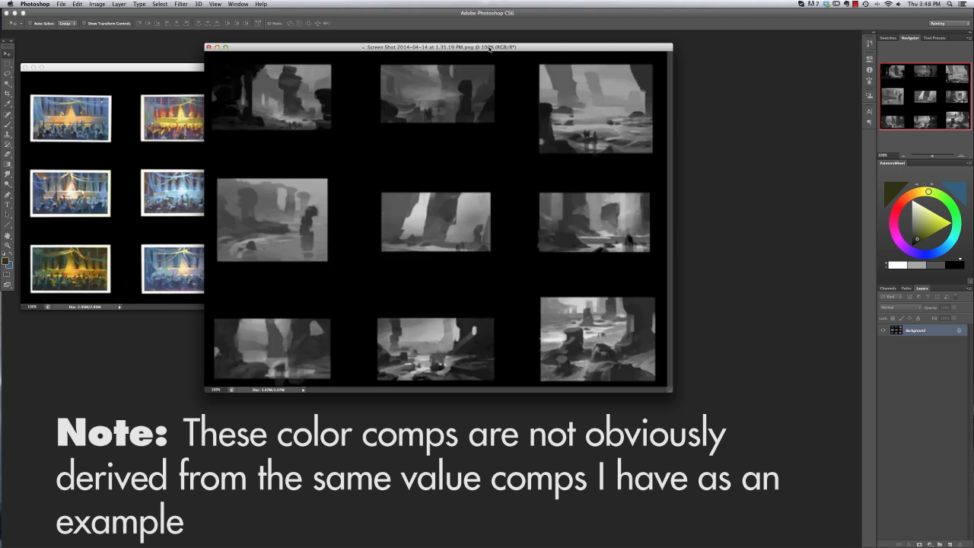
{"action": "left_click_drag", "start_coordinate": [619, 49], "coordinate": [660, 48]}
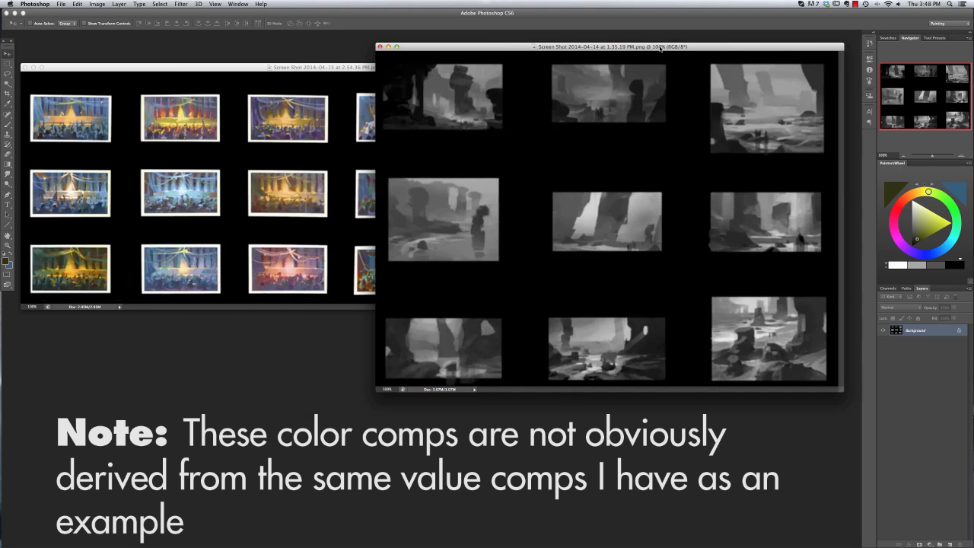
{"action": "left_click", "coordinate": [297, 66]}
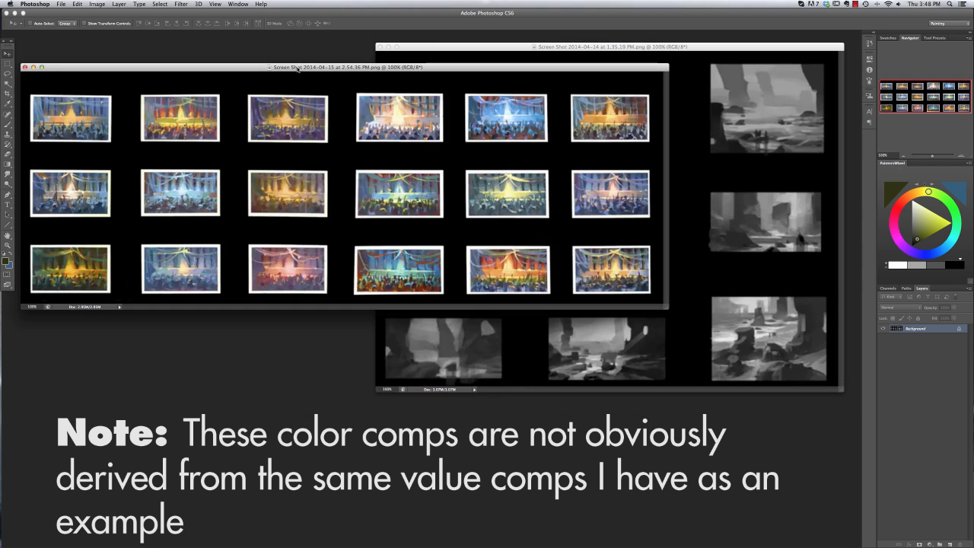
{"action": "key", "text": "super+minus"}
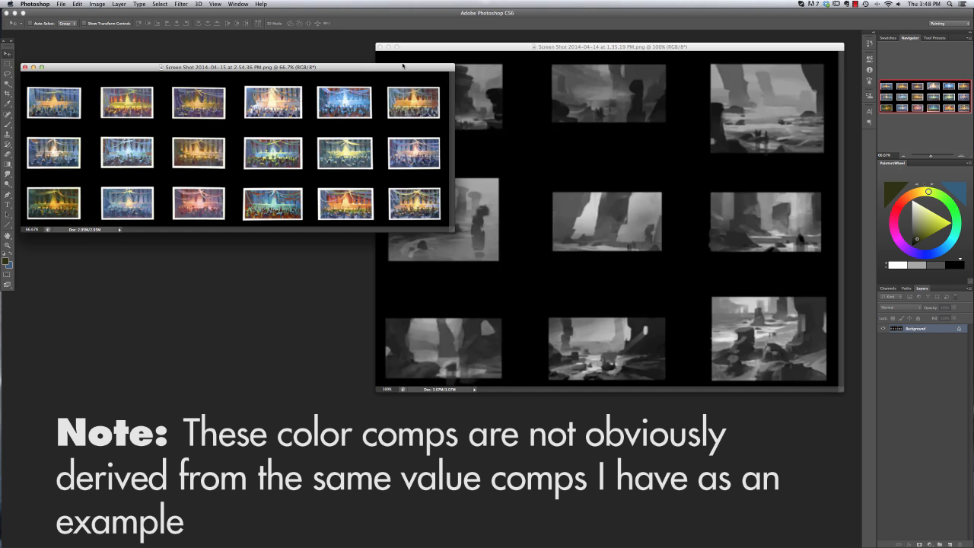
Arrange the value comps at 100% and the color comps on opposite sides of the workspace, with the value comps lower.
{"action": "left_click", "coordinate": [438, 61]}
{"action": "left_click_drag", "start_coordinate": [491, 46], "coordinate": [224, 15]}
{"action": "key", "text": "super+plus"}
{"action": "key", "text": "super+minus"}
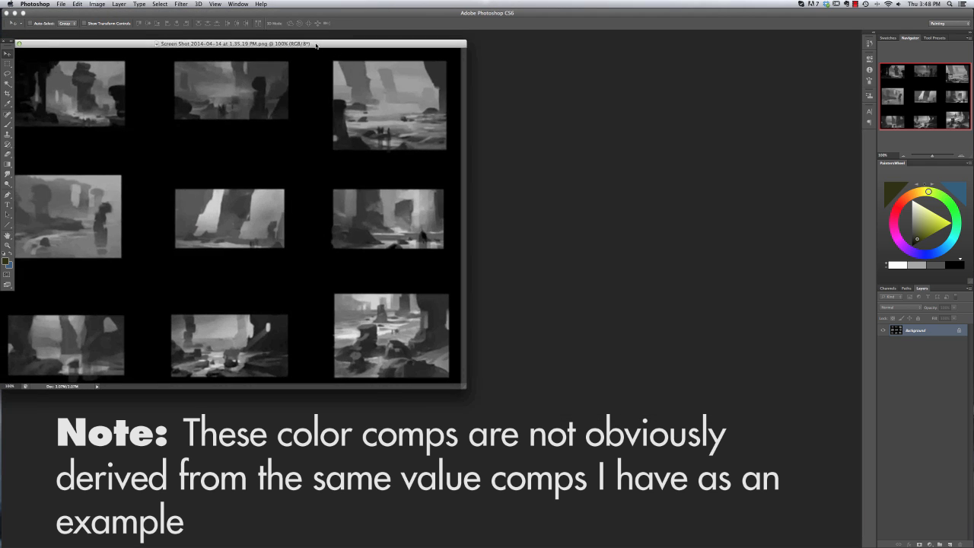
{"action": "left_click_drag", "start_coordinate": [327, 47], "coordinate": [723, 58]}
{"action": "left_click", "coordinate": [315, 67]}
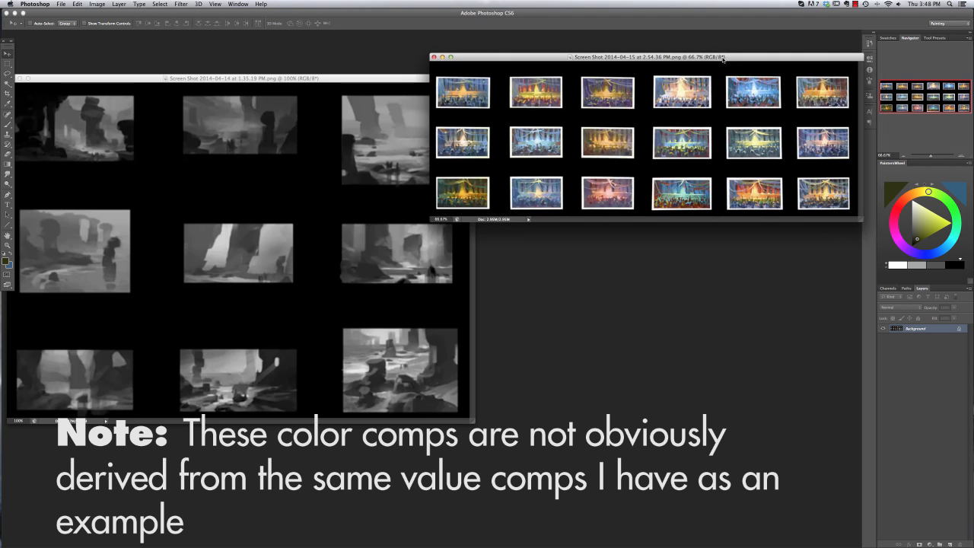
{"action": "left_click", "coordinate": [361, 80]}
{"action": "left_click_drag", "start_coordinate": [362, 80], "coordinate": [523, 82]}
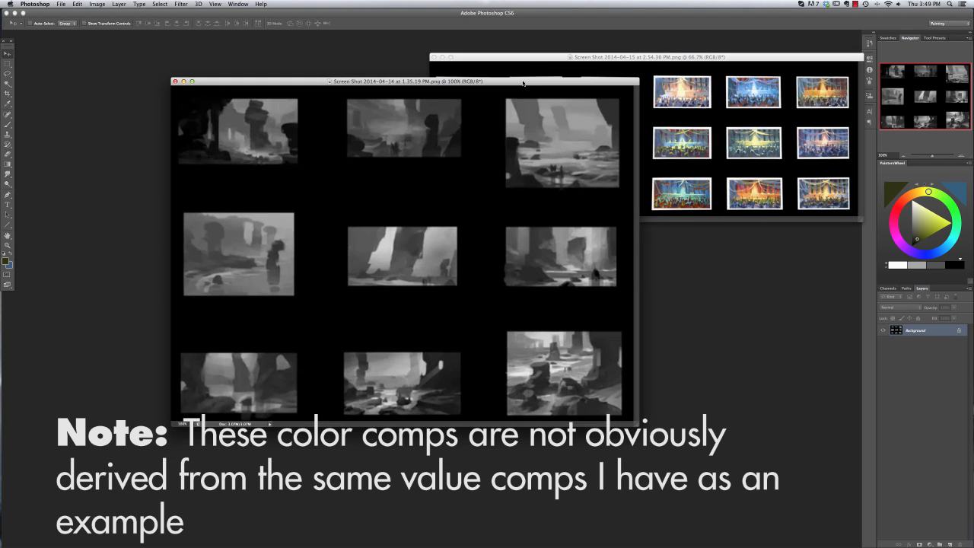
{"action": "left_click_drag", "start_coordinate": [324, 81], "coordinate": [147, 170]}
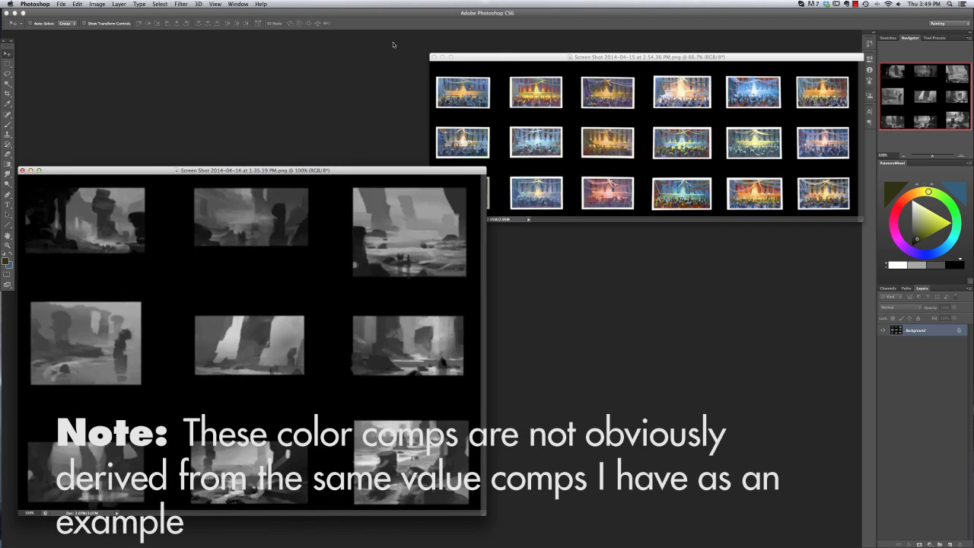
Move the color comps window closer above the value comps and enlarge its view to 100%.
{"action": "left_click", "coordinate": [479, 57]}
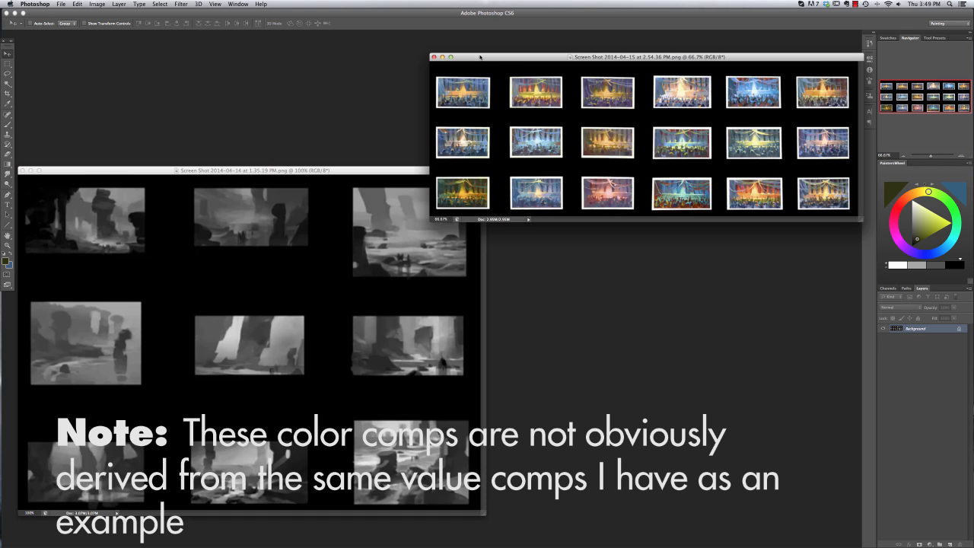
{"action": "left_click_drag", "start_coordinate": [479, 57], "coordinate": [381, 45]}
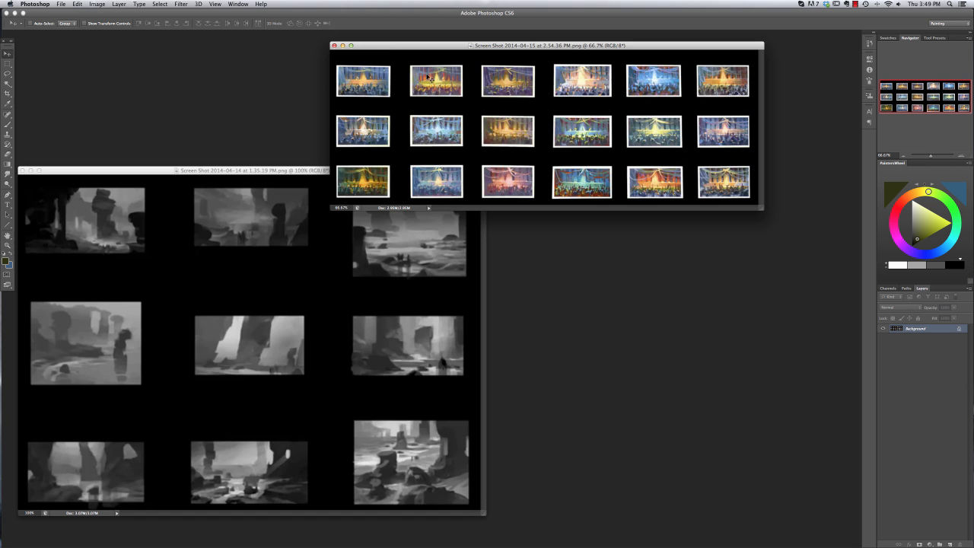
{"action": "key", "text": "super+plus"}
{"action": "key", "text": "super+minus"}
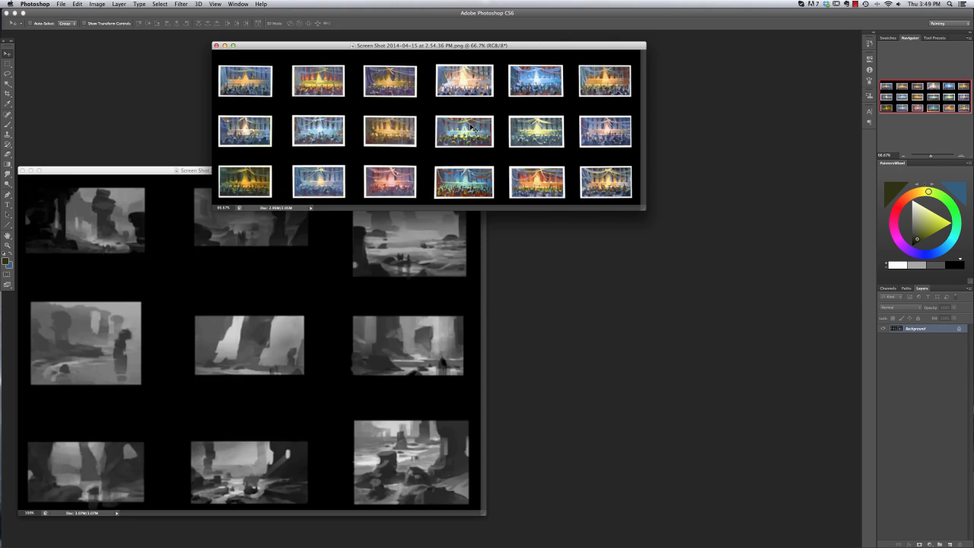
{"action": "key", "text": "super+plus"}
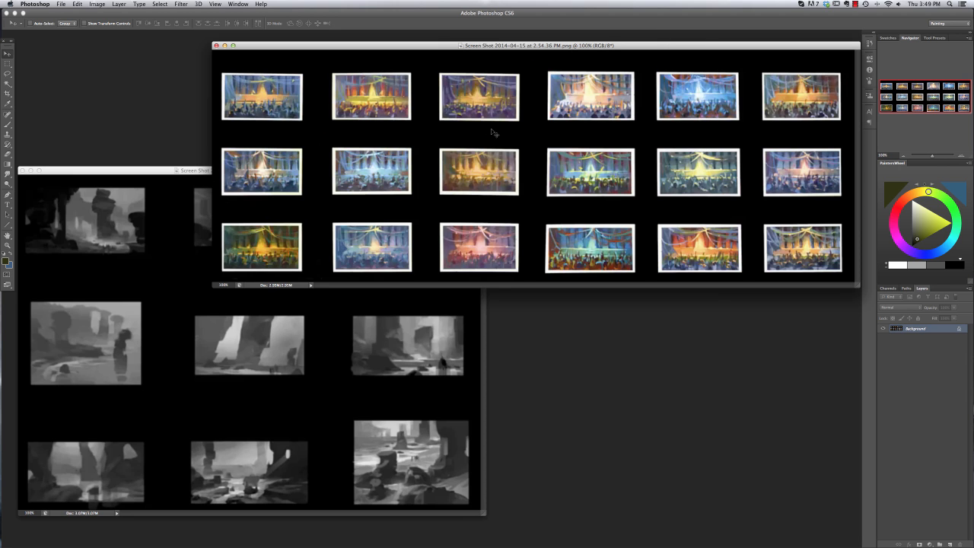